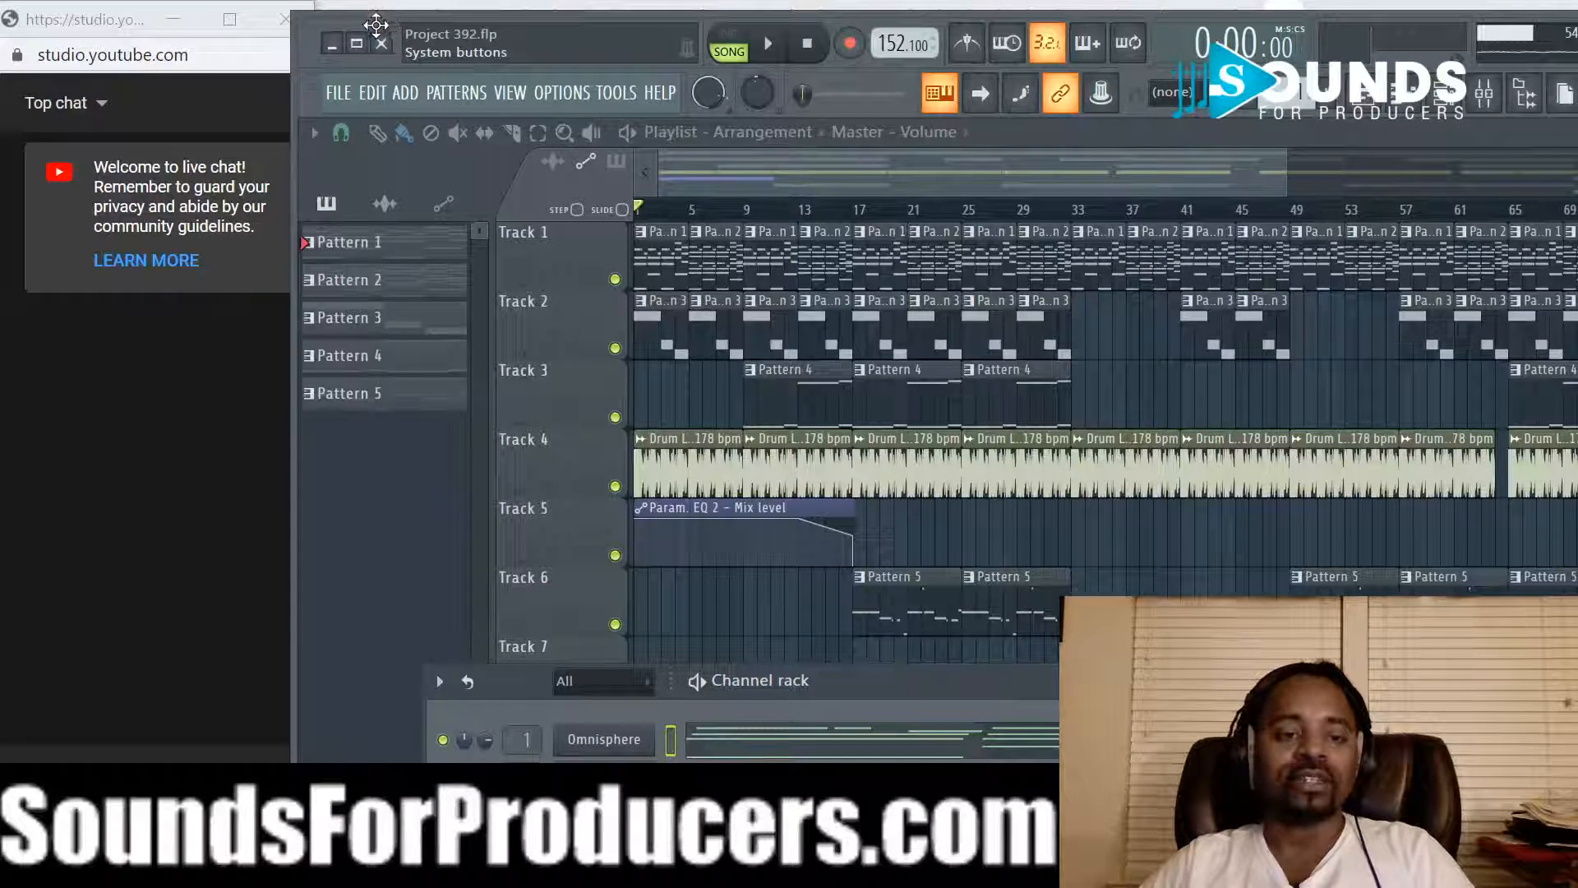
Step: Move the program window so more of the playlist is visible, and solo Track 1
{"action": "left_click_drag", "start_coordinate": [357, 26], "coordinate": [100, 16]}
{"action": "left_click", "coordinate": [66, 315]}
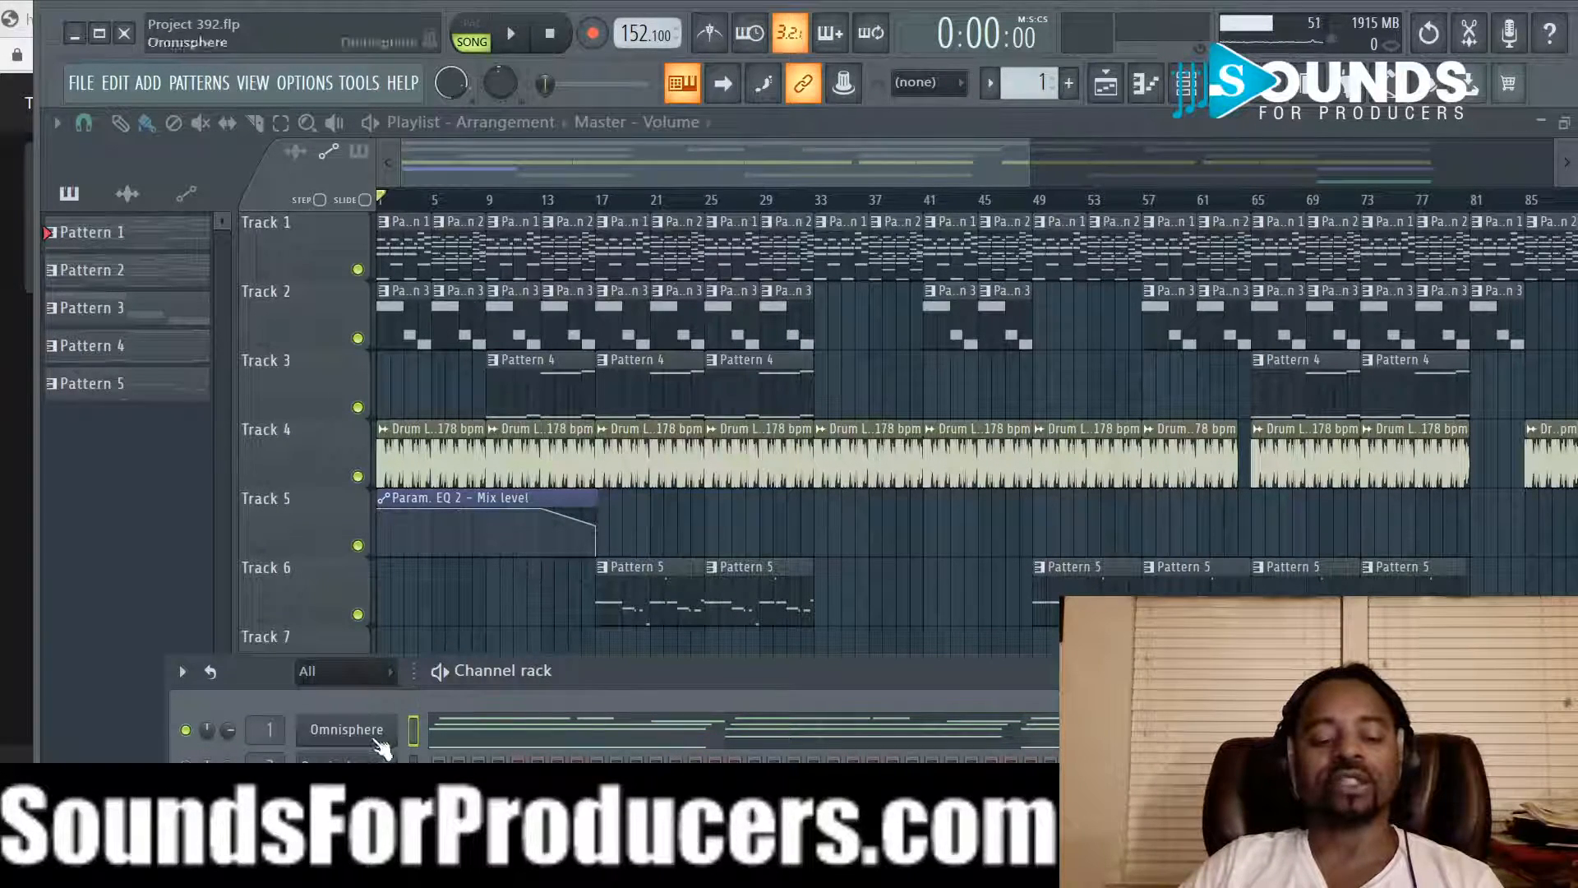
{"action": "right_click", "coordinate": [359, 269]}
Step: Play the soloed Track 1 from the start of the arrangement and stop playback
{"action": "scroll", "coordinate": [635, 151], "scroll_direction": "up", "scroll_amount": 3}
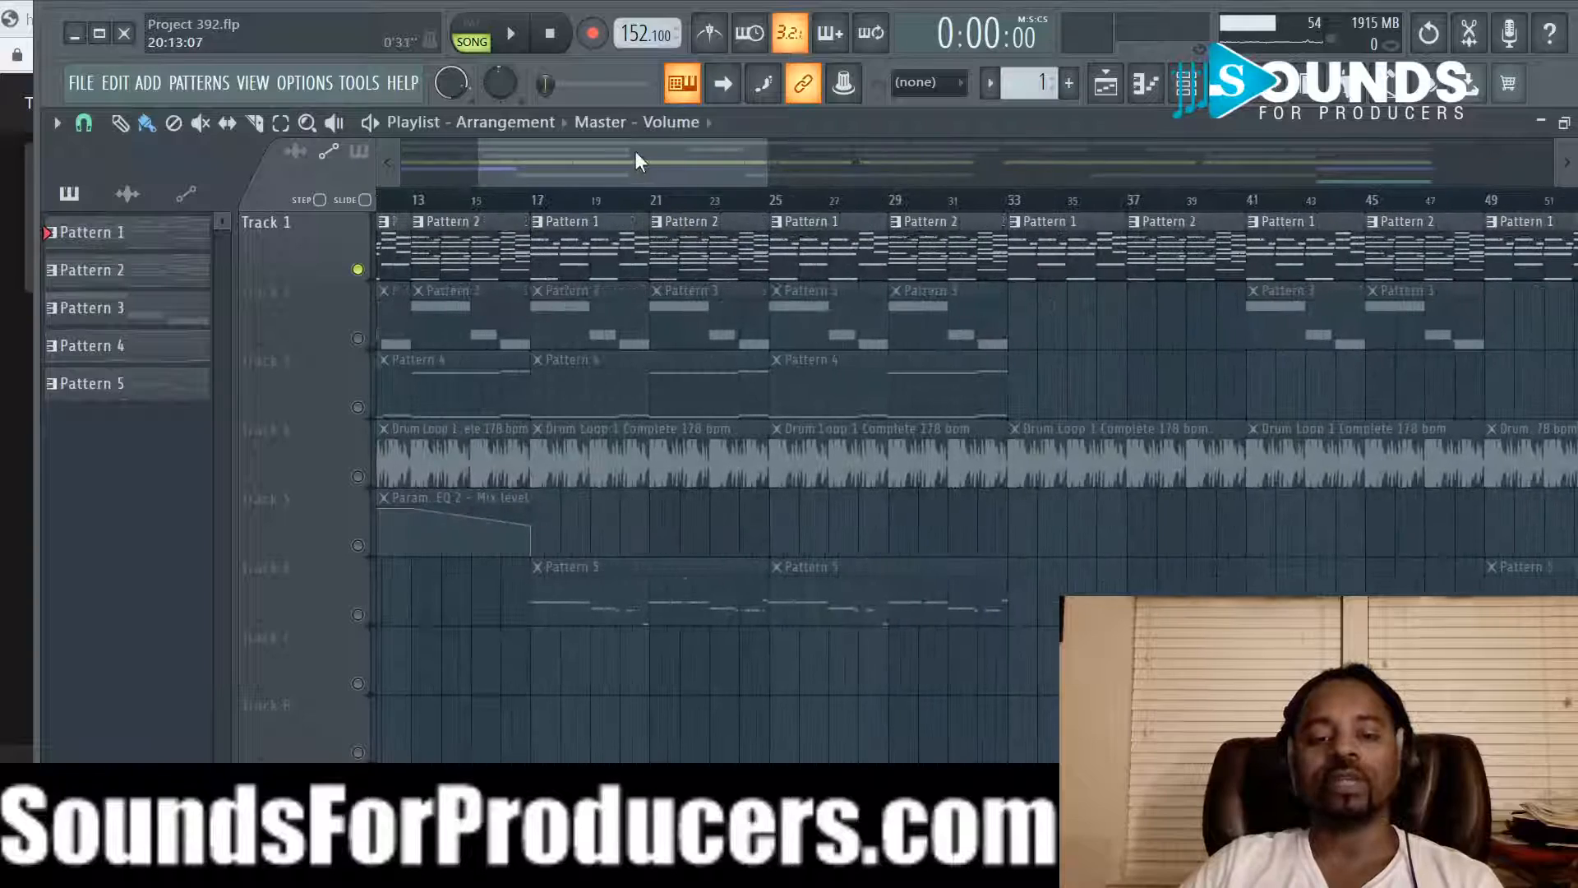
{"action": "left_click", "coordinate": [510, 34]}
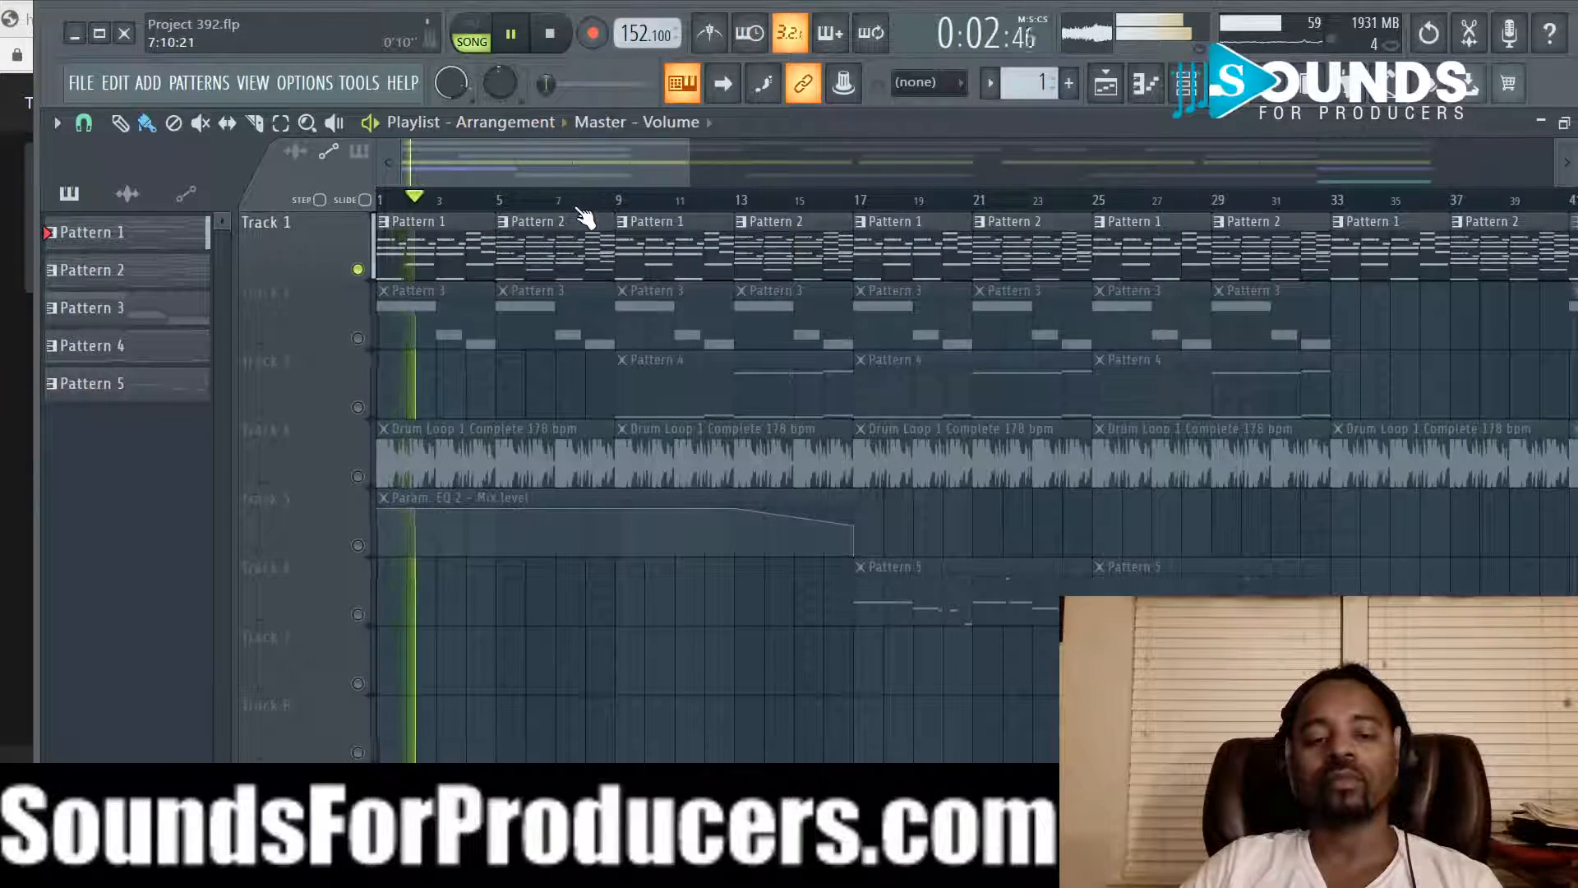
{"action": "scroll", "coordinate": [581, 210], "scroll_direction": "down", "scroll_amount": 2}
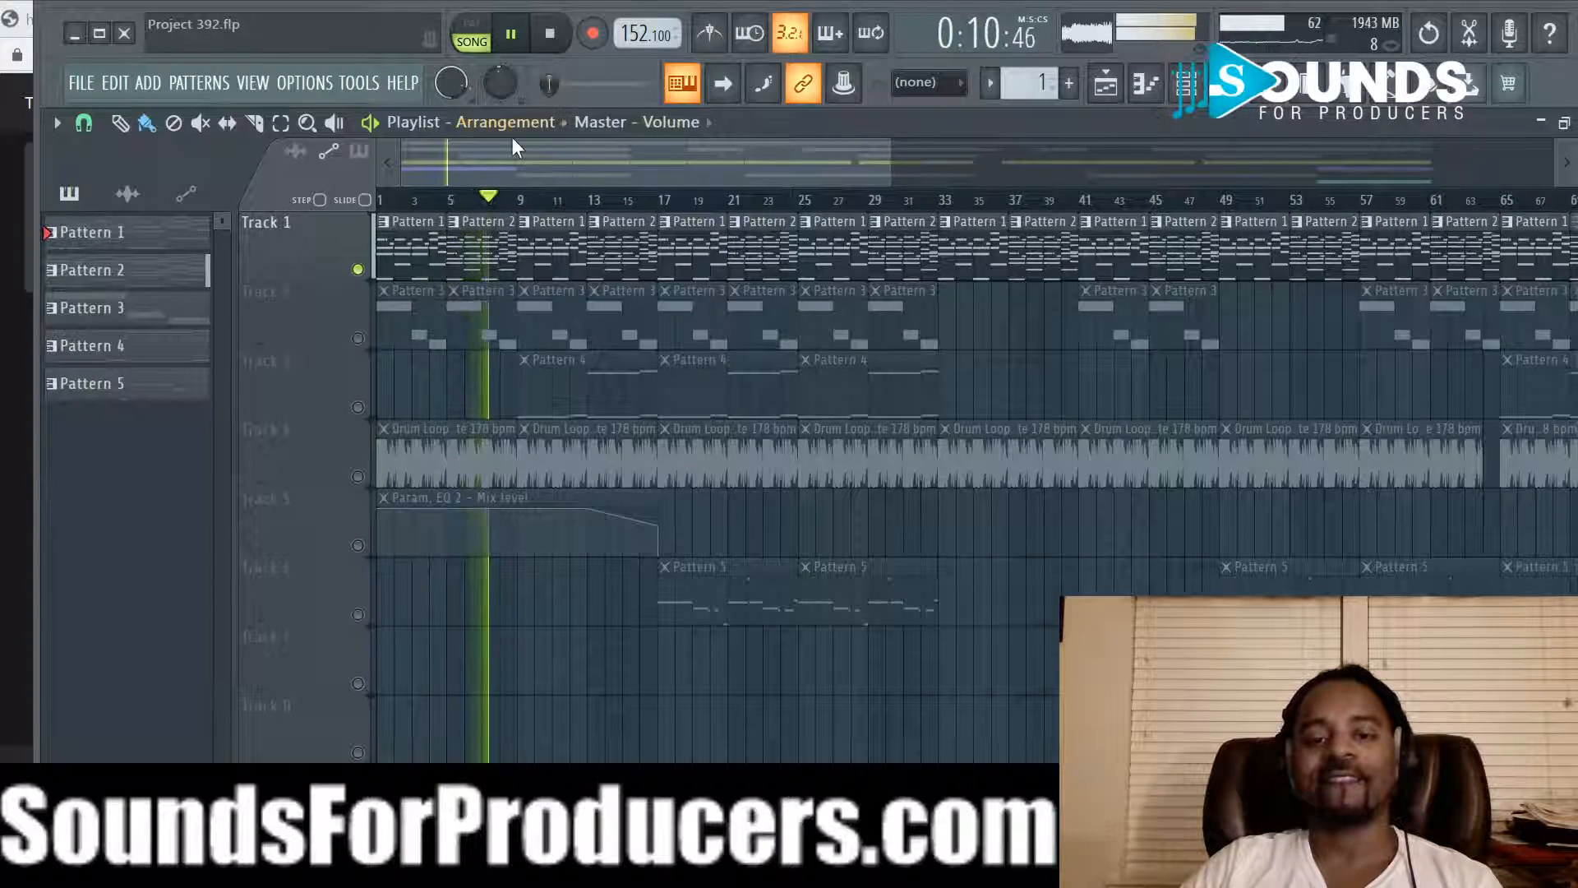
{"action": "left_click", "coordinate": [550, 34]}
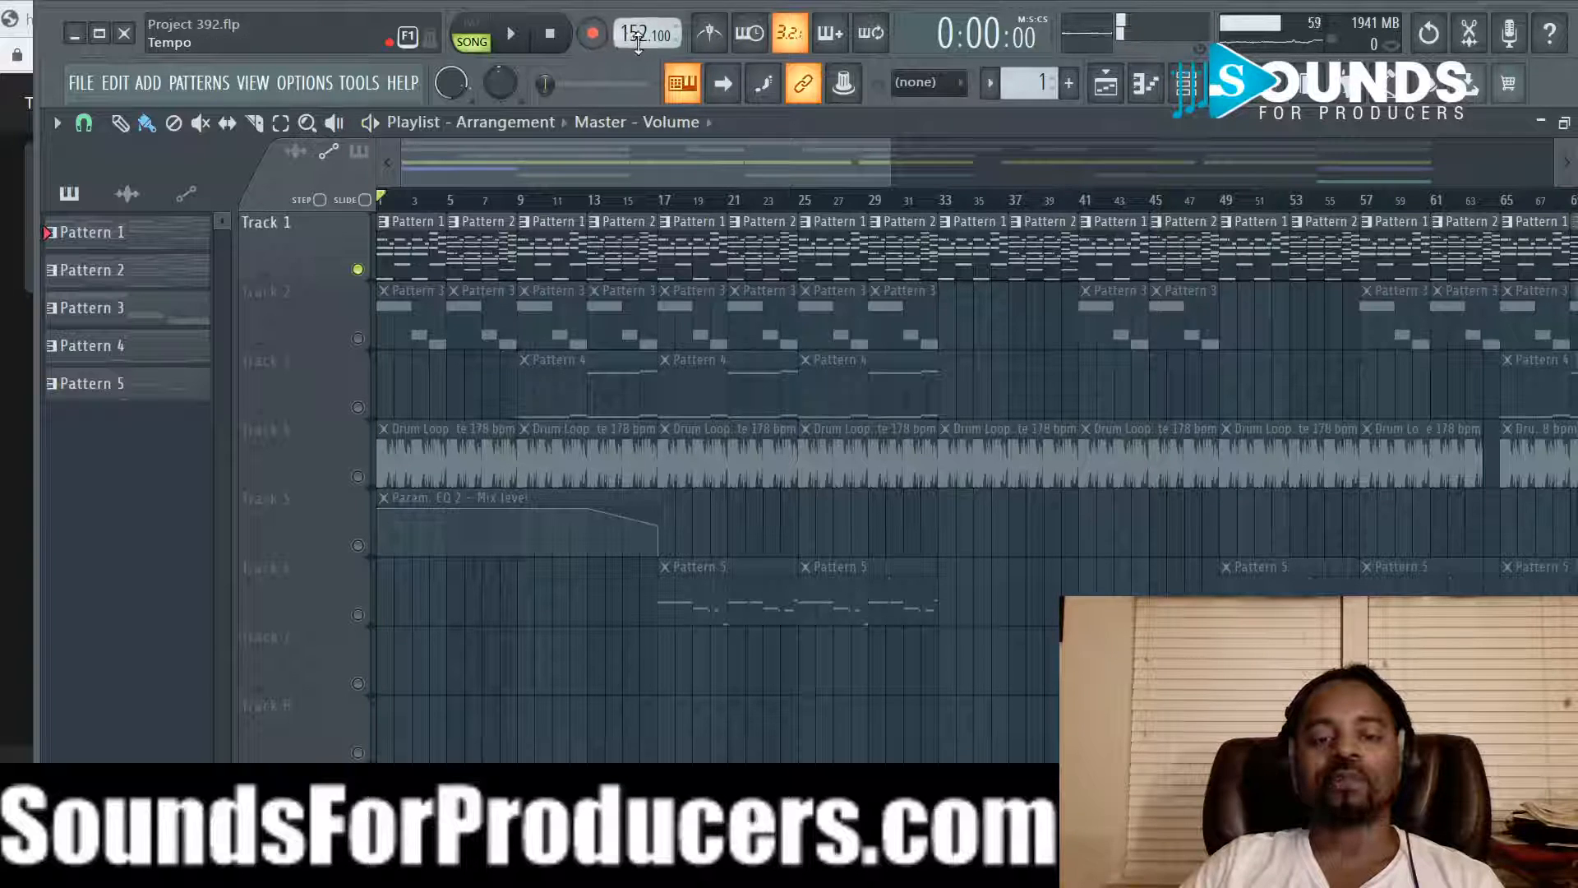
Step: Show the browser and channel rack, and preview Bell Loop 110bpm from the Bells folder of The Sauce Vol. 2
{"action": "left_click", "coordinate": [1271, 102]}
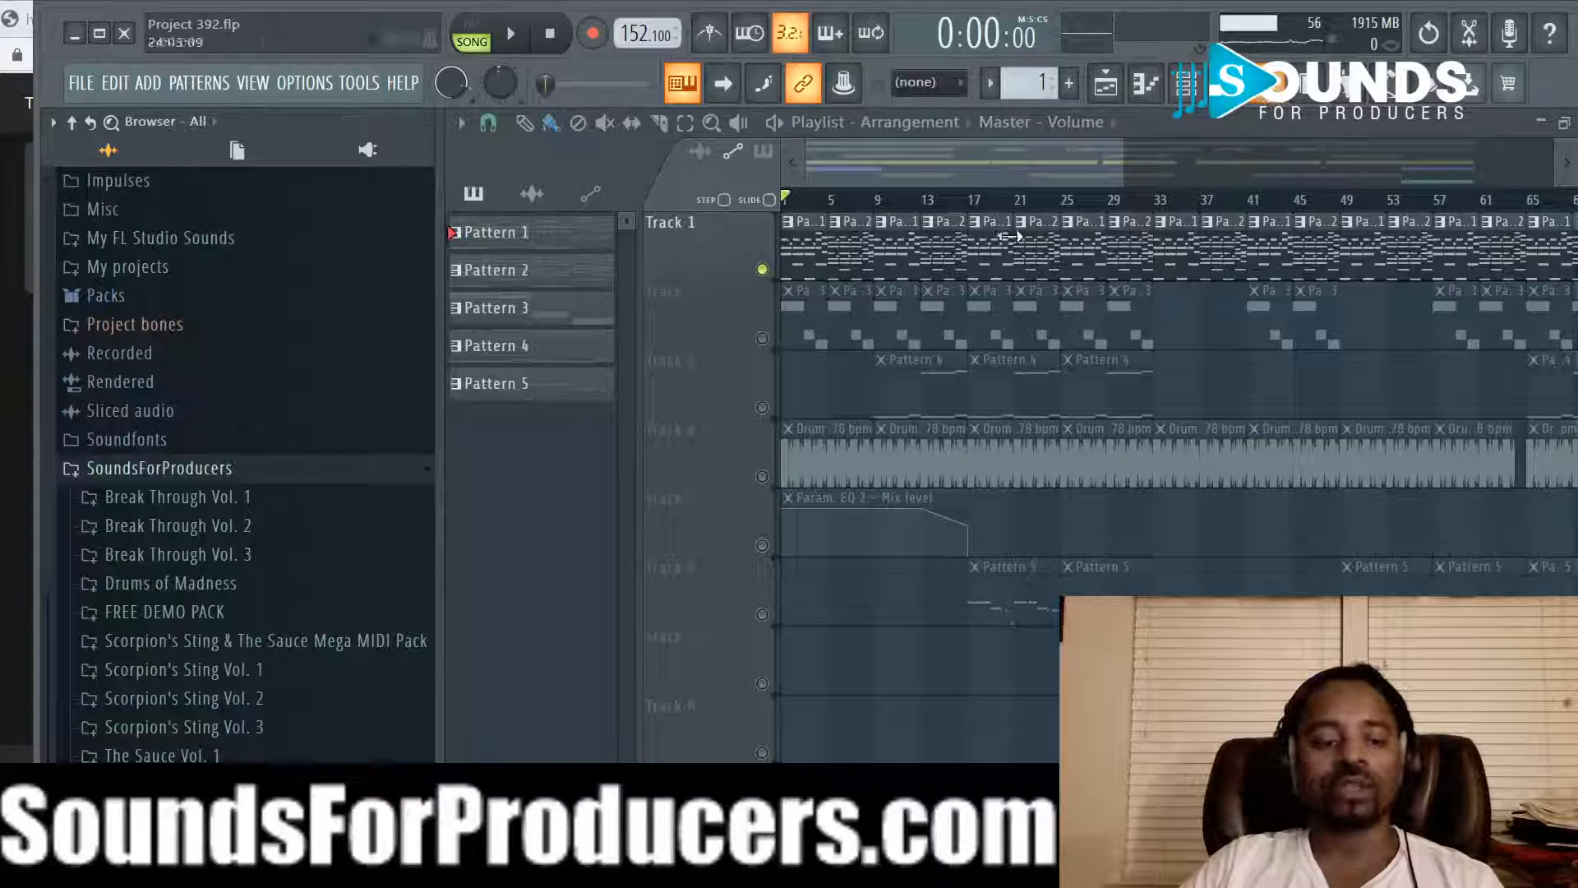
{"action": "left_click", "coordinate": [1184, 82]}
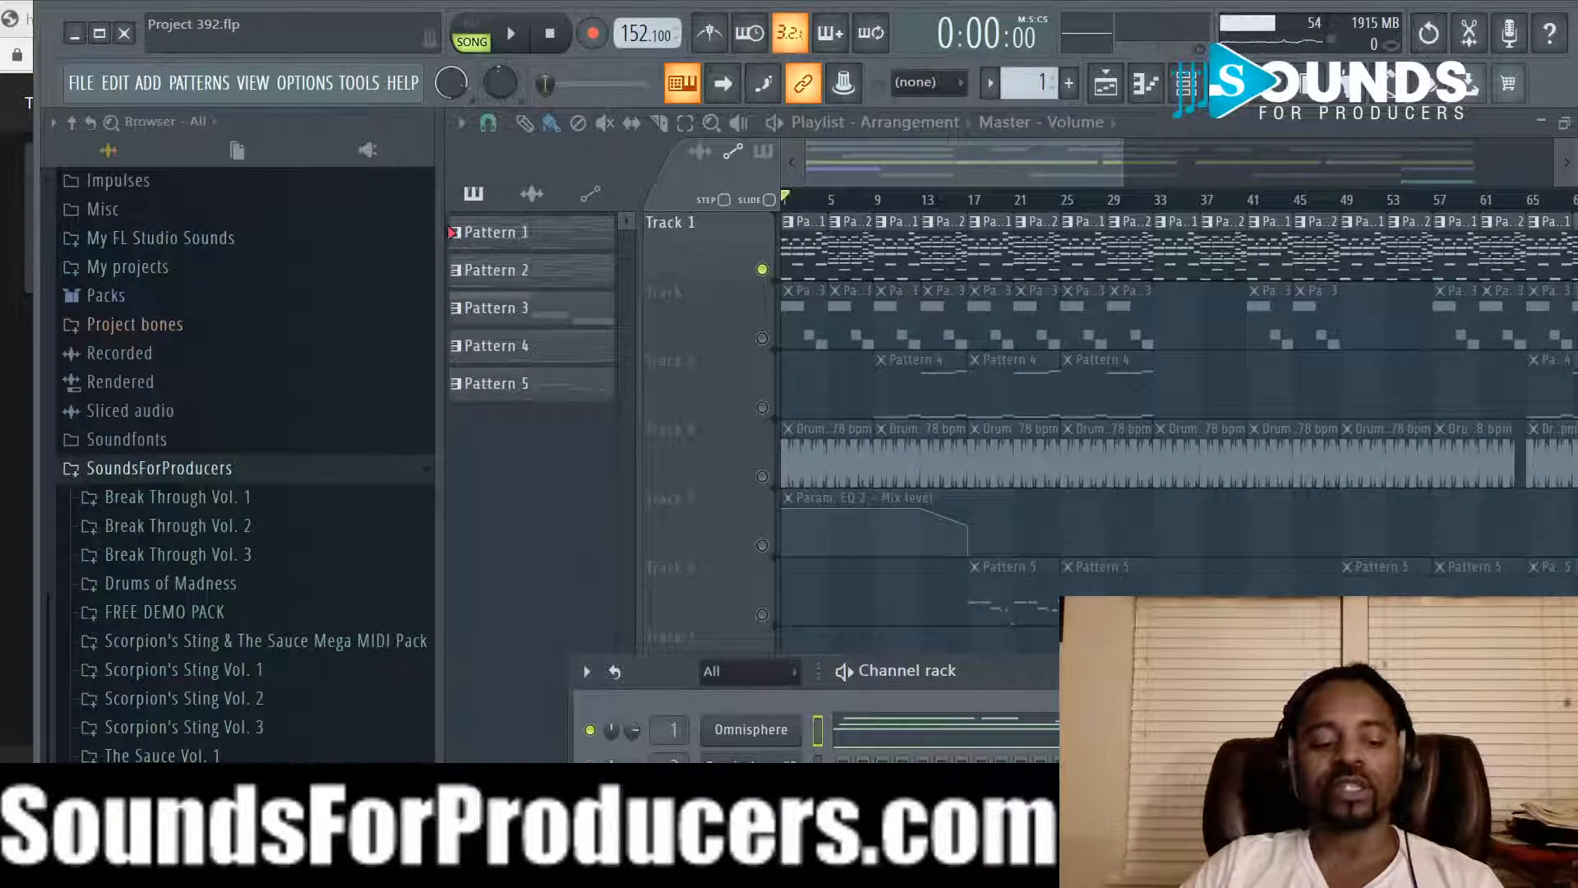
{"action": "scroll", "coordinate": [329, 657], "scroll_direction": "down", "scroll_amount": 1}
{"action": "left_click", "coordinate": [329, 748]}
{"action": "left_click", "coordinate": [146, 657]}
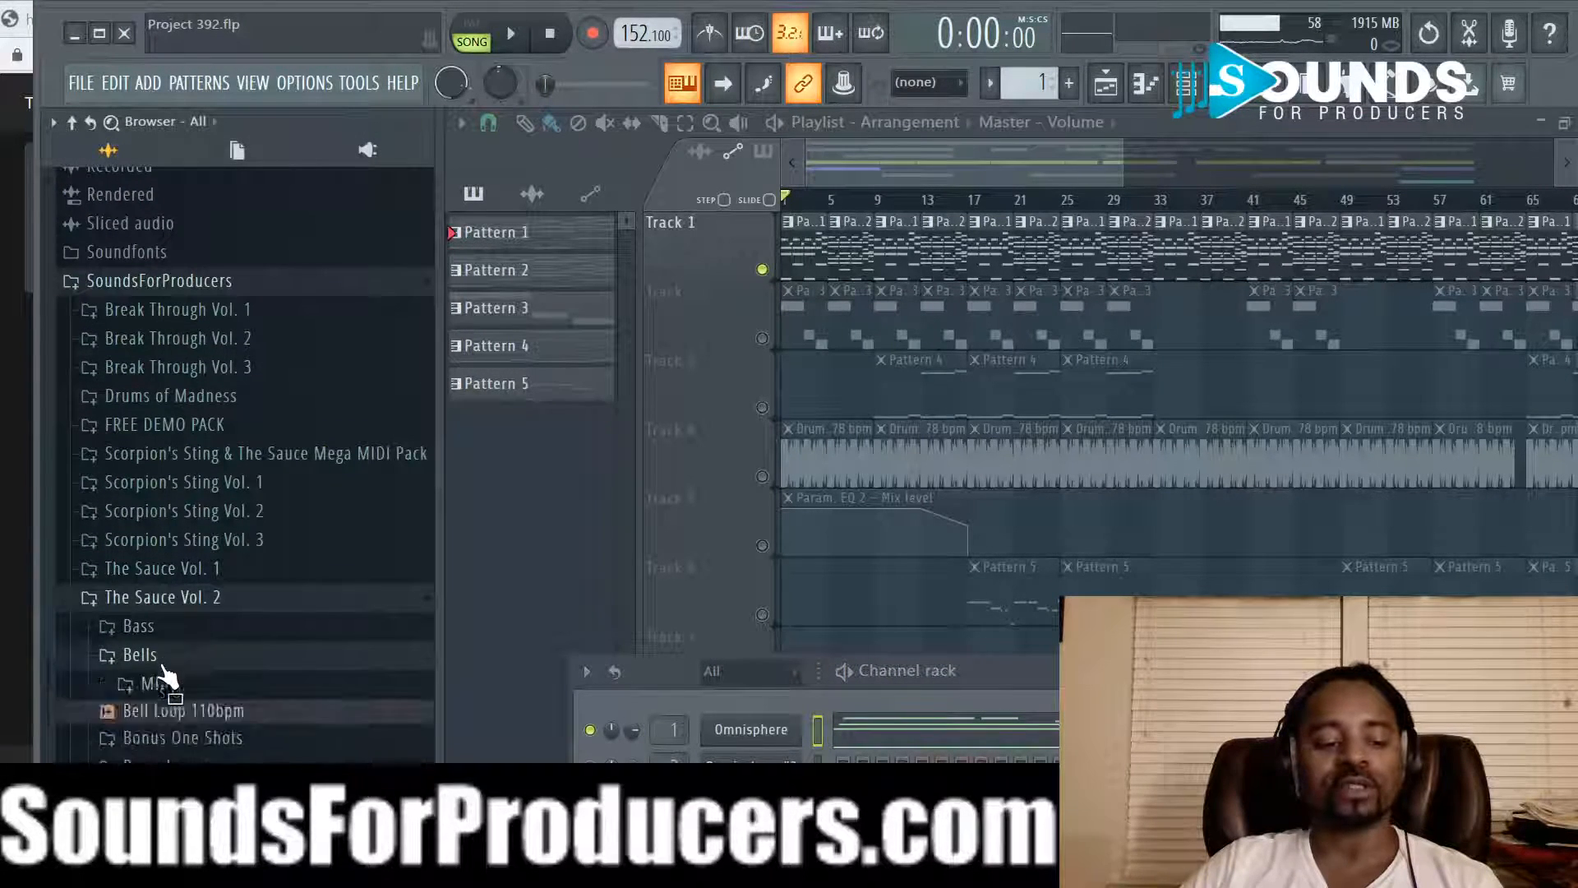
{"action": "left_click", "coordinate": [159, 712]}
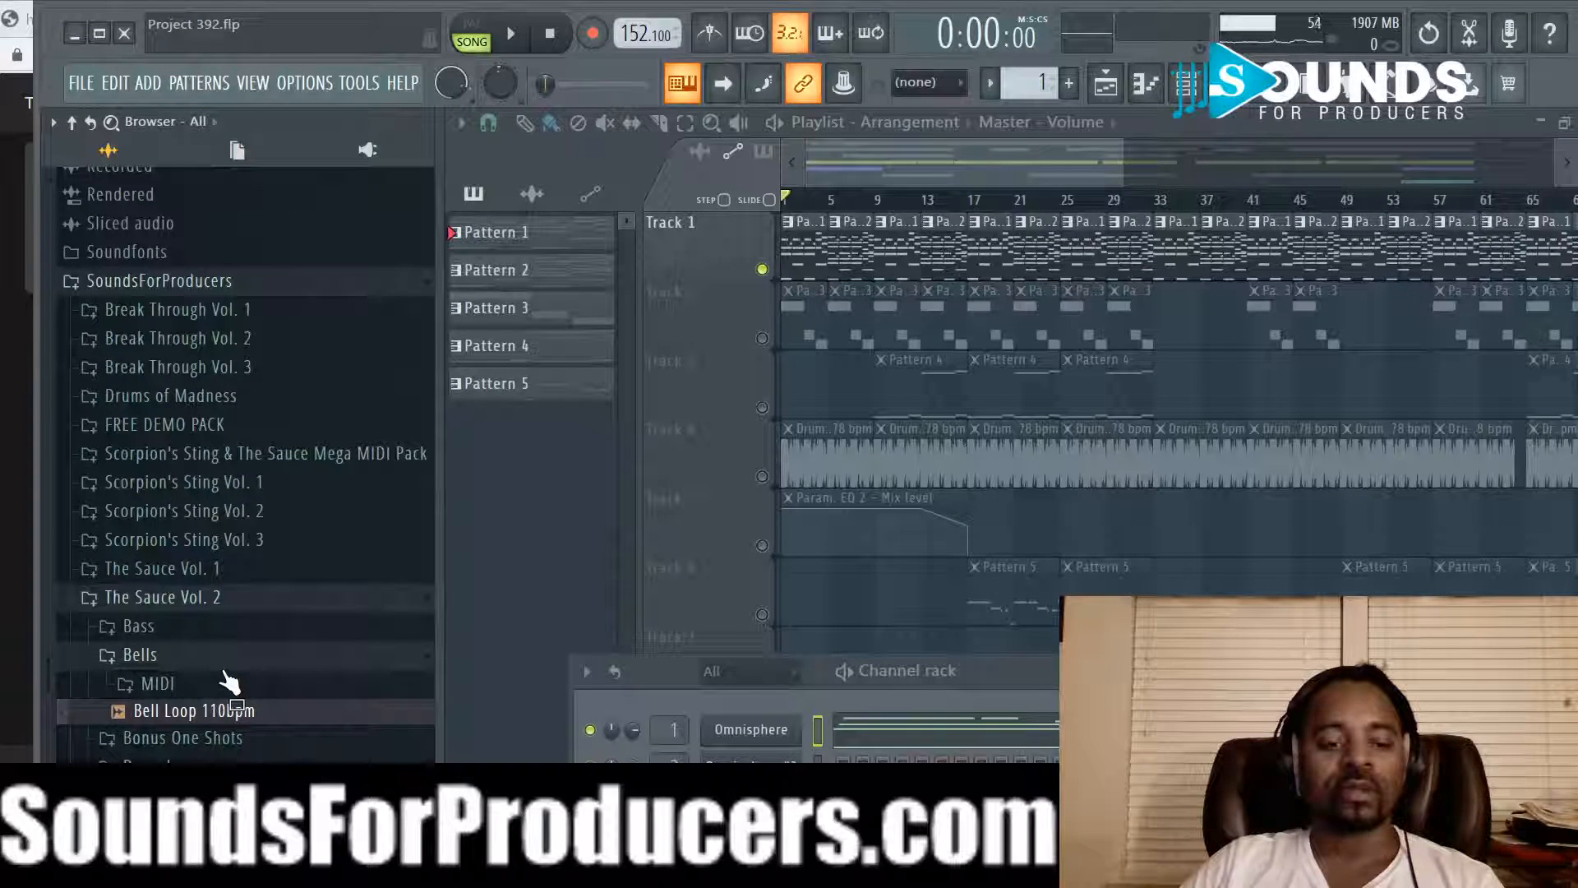
Step: Open Pattern 1's Omnisphere notes in the piano roll and examine the lower notes from bar 1
{"action": "left_click_drag", "start_coordinate": [229, 682], "coordinate": [803, 258]}
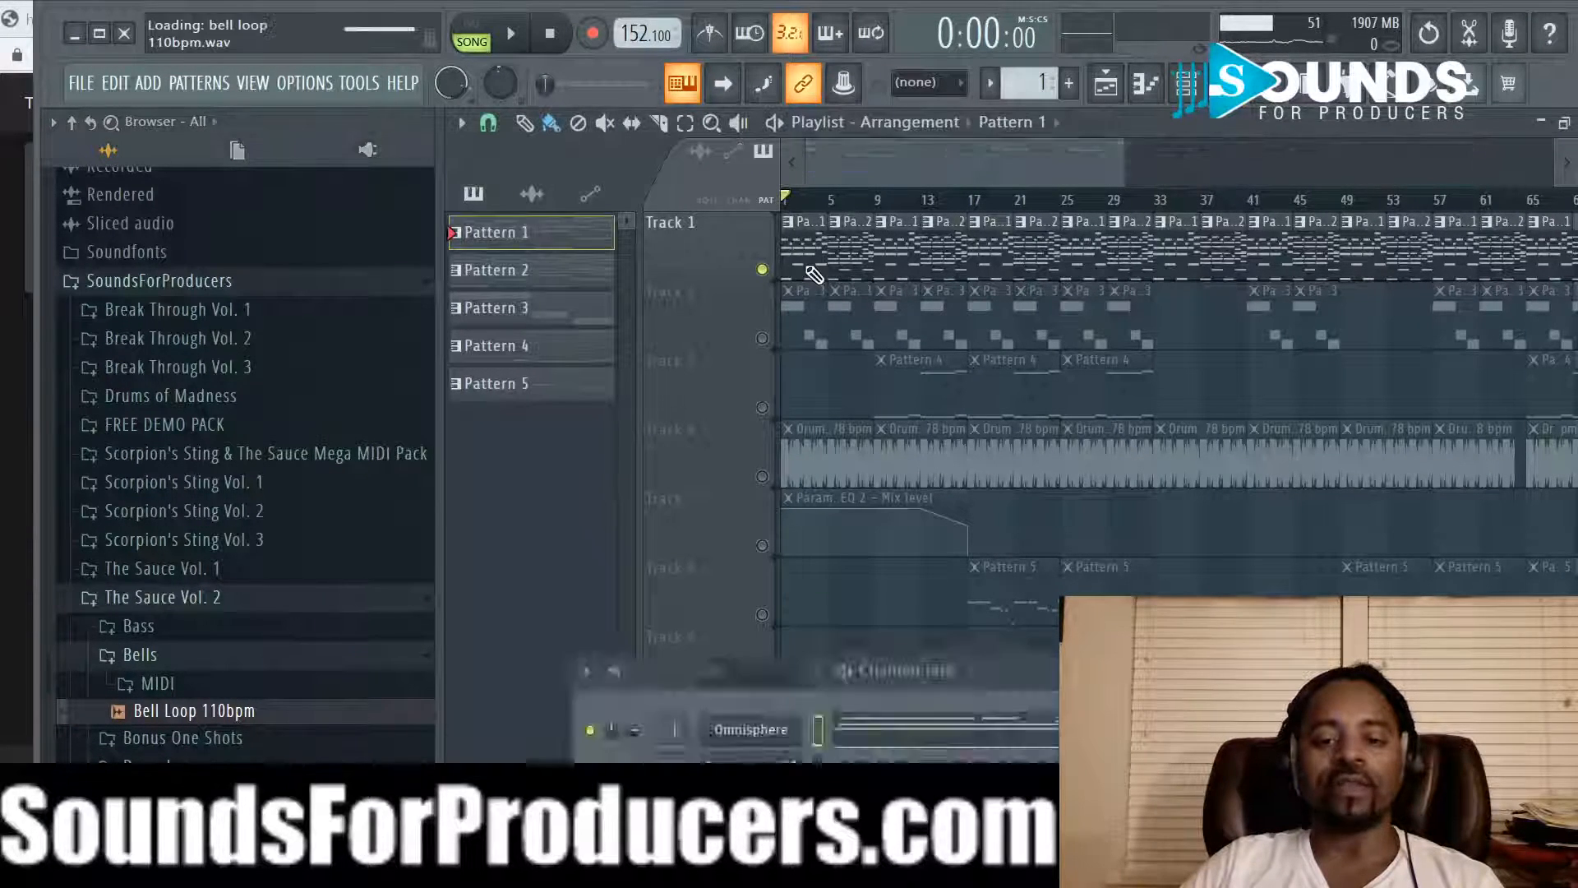
{"action": "left_click_drag", "start_coordinate": [841, 175], "coordinate": [543, 183]}
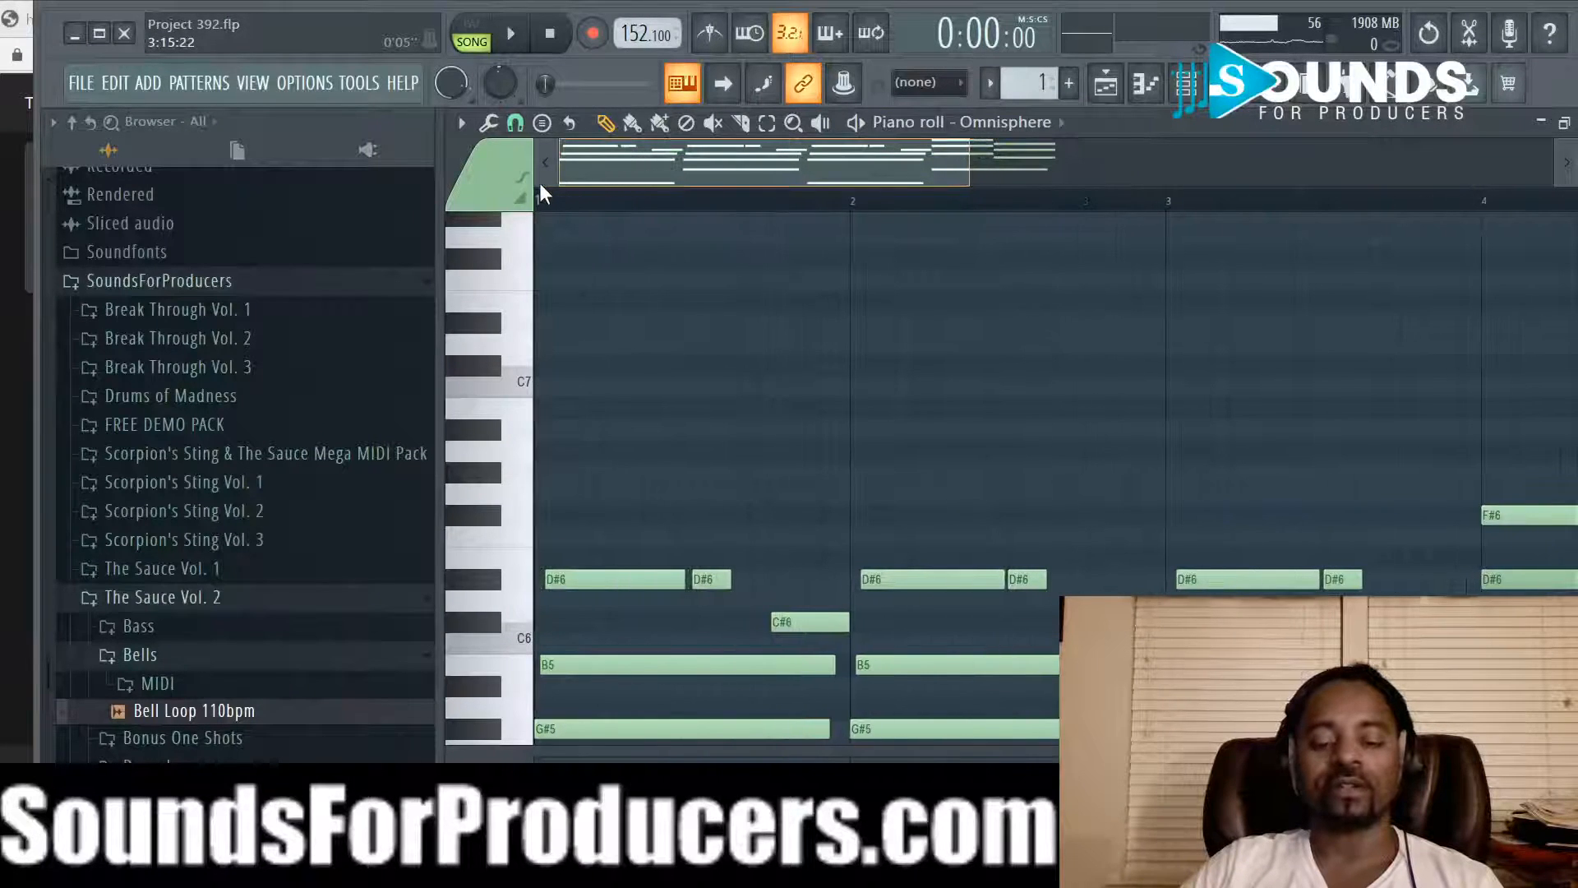
{"action": "scroll", "coordinate": [813, 320], "scroll_direction": "down", "scroll_amount": 6}
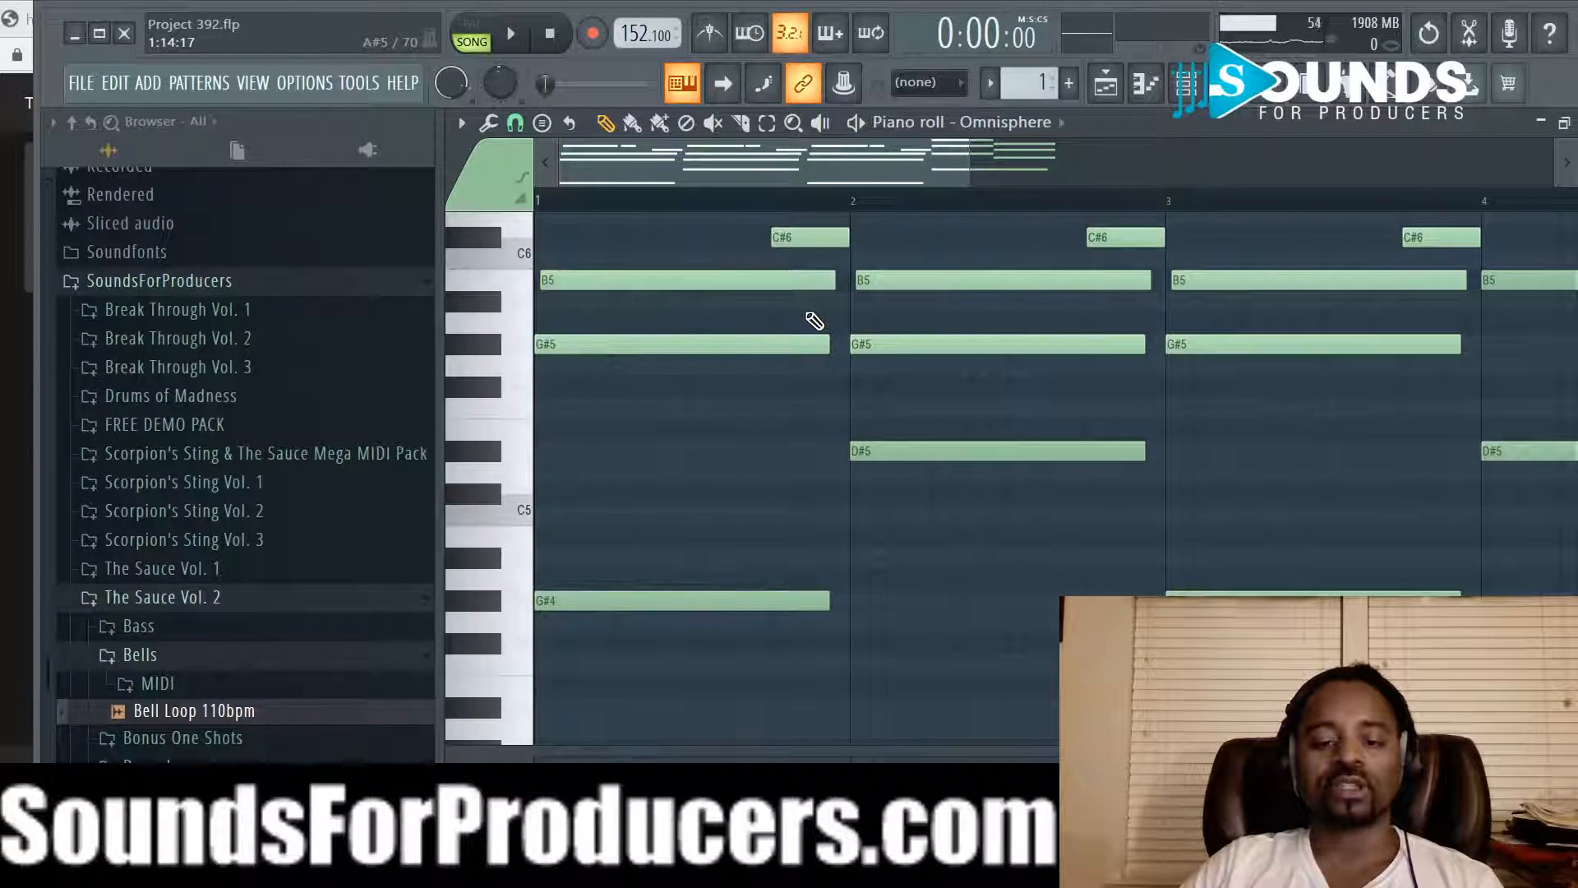
Step: Collapse the Bells folder and preview Piano Loop 136bpm from the Keys folder of The Sauce Vol. 2, stopping it after listening
{"action": "left_click", "coordinate": [166, 655]}
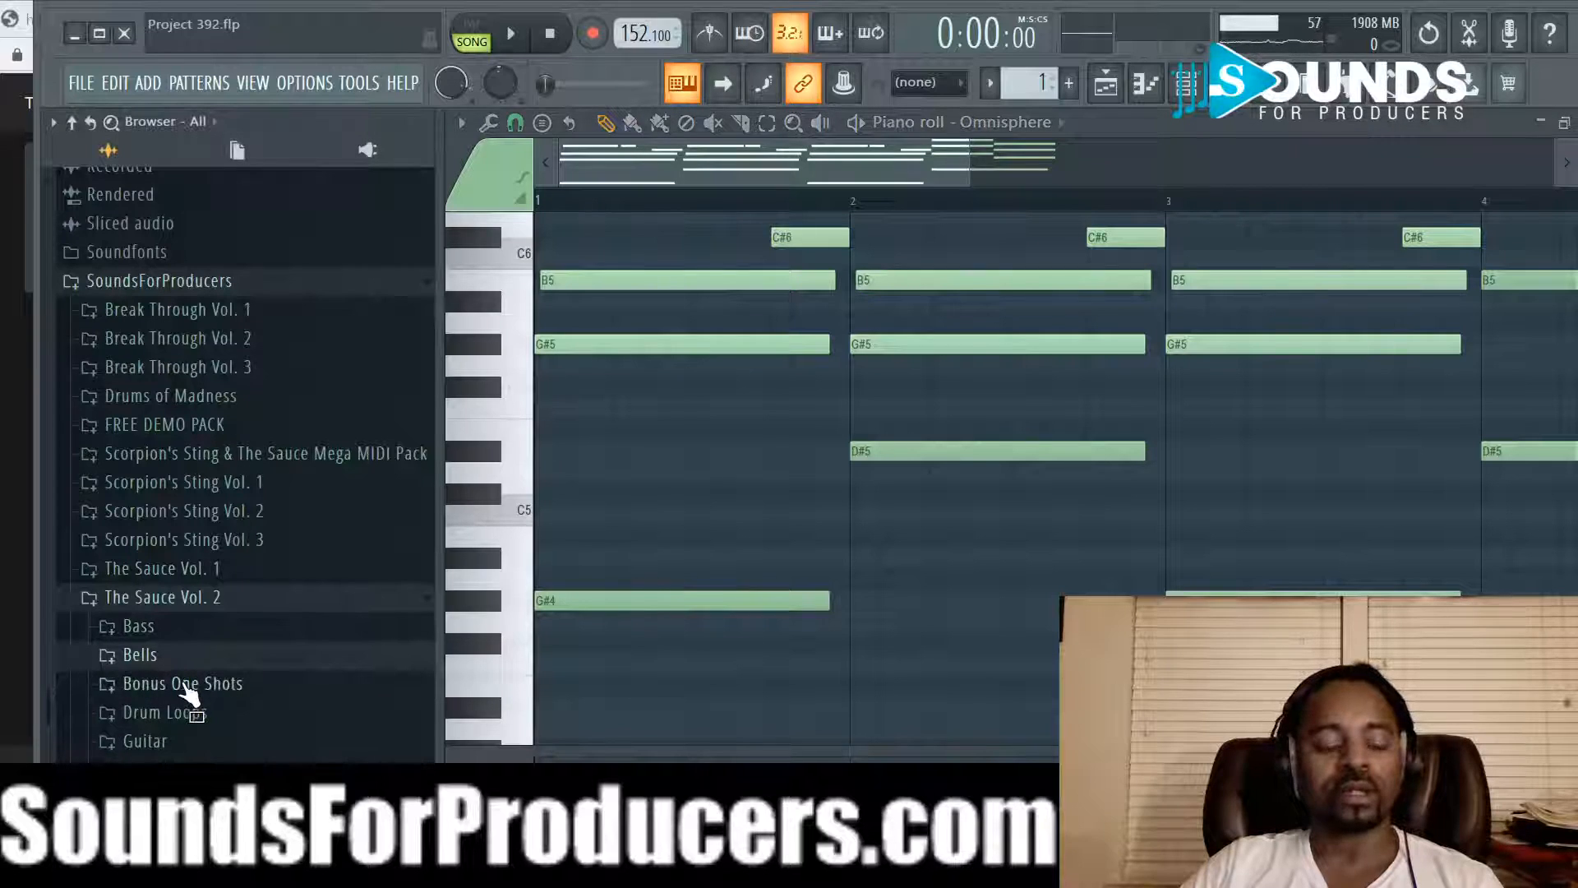
{"action": "scroll", "coordinate": [185, 690], "scroll_direction": "down", "scroll_amount": 2}
{"action": "left_click", "coordinate": [177, 818]}
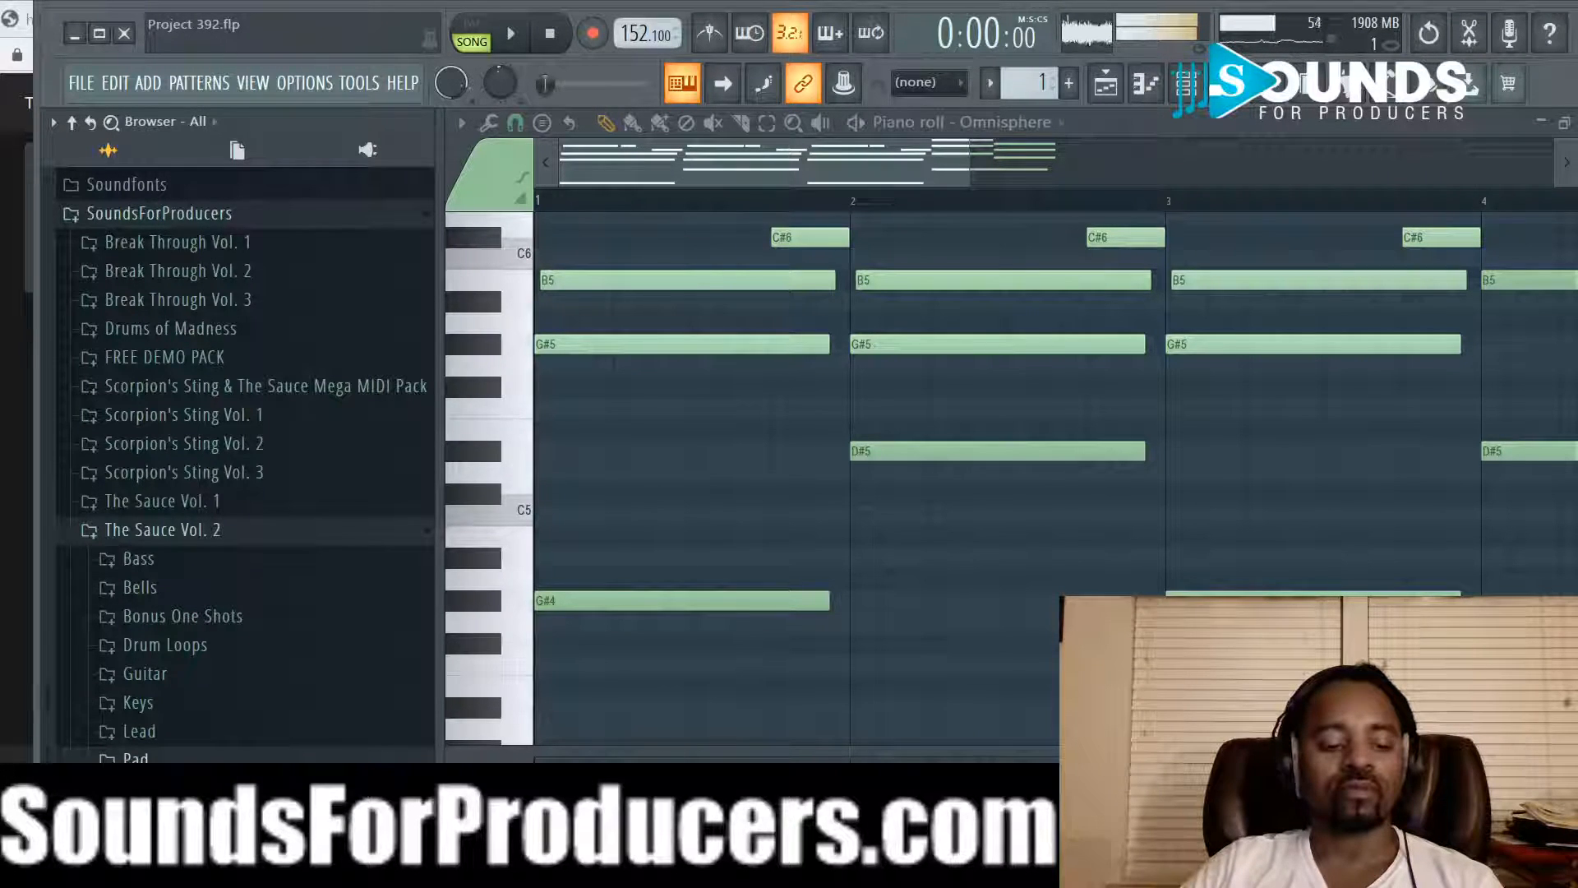
{"action": "left_click", "coordinate": [168, 707]}
{"action": "left_click_drag", "start_coordinate": [172, 752], "coordinate": [177, 717]}
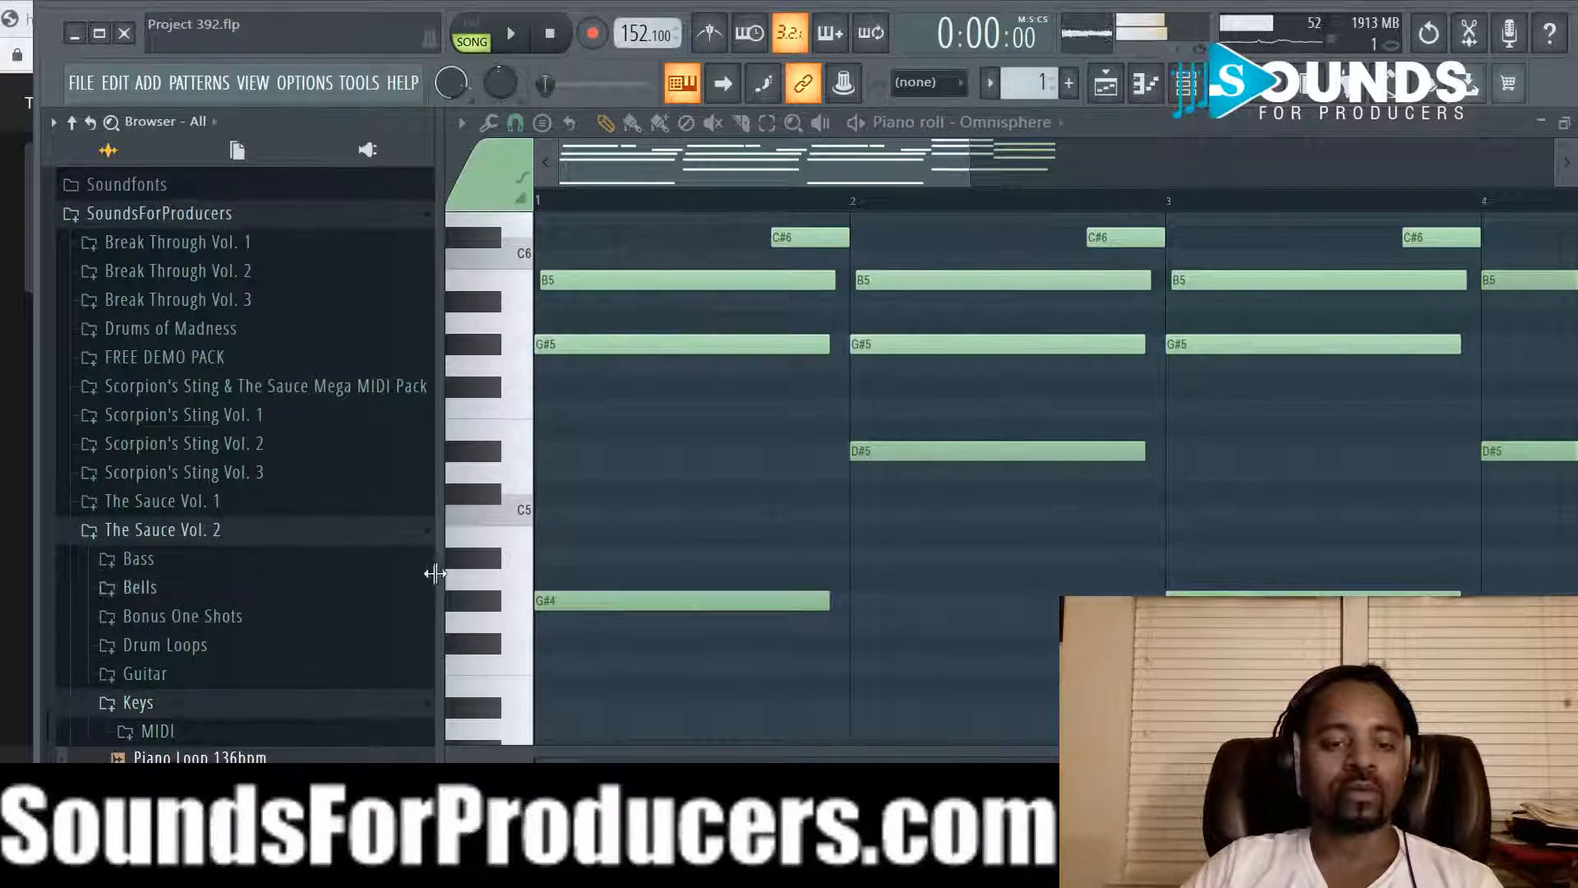
{"action": "left_click", "coordinate": [560, 38]}
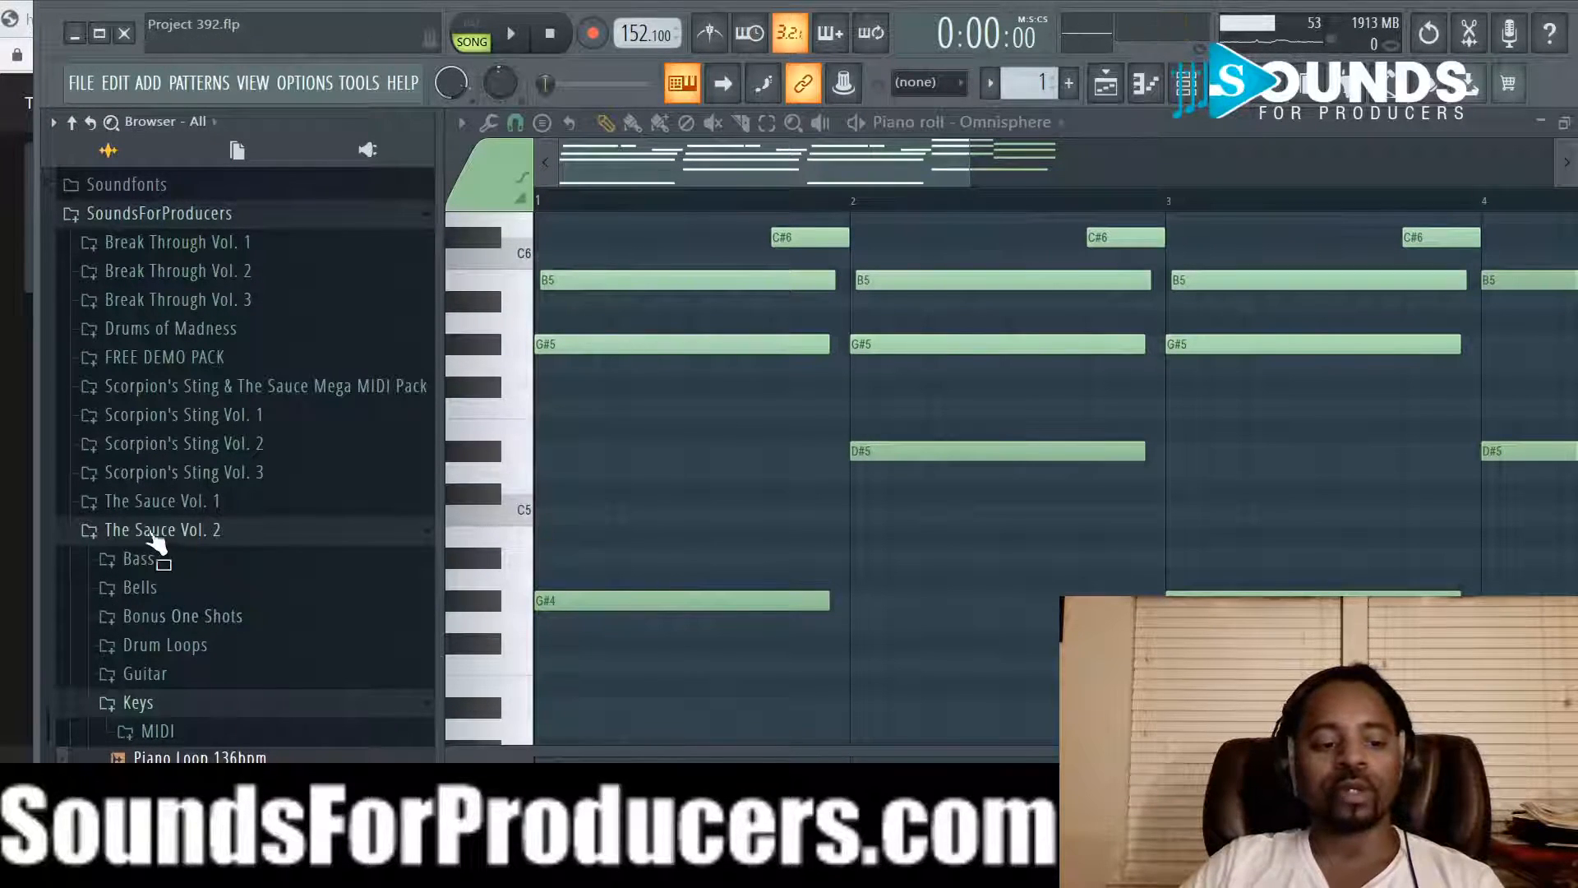
Step: Preview Pluck Loop 153bpm from the Plucks folder of Break Through Vol. 2
{"action": "scroll", "coordinate": [162, 546], "scroll_direction": "up", "scroll_amount": 3}
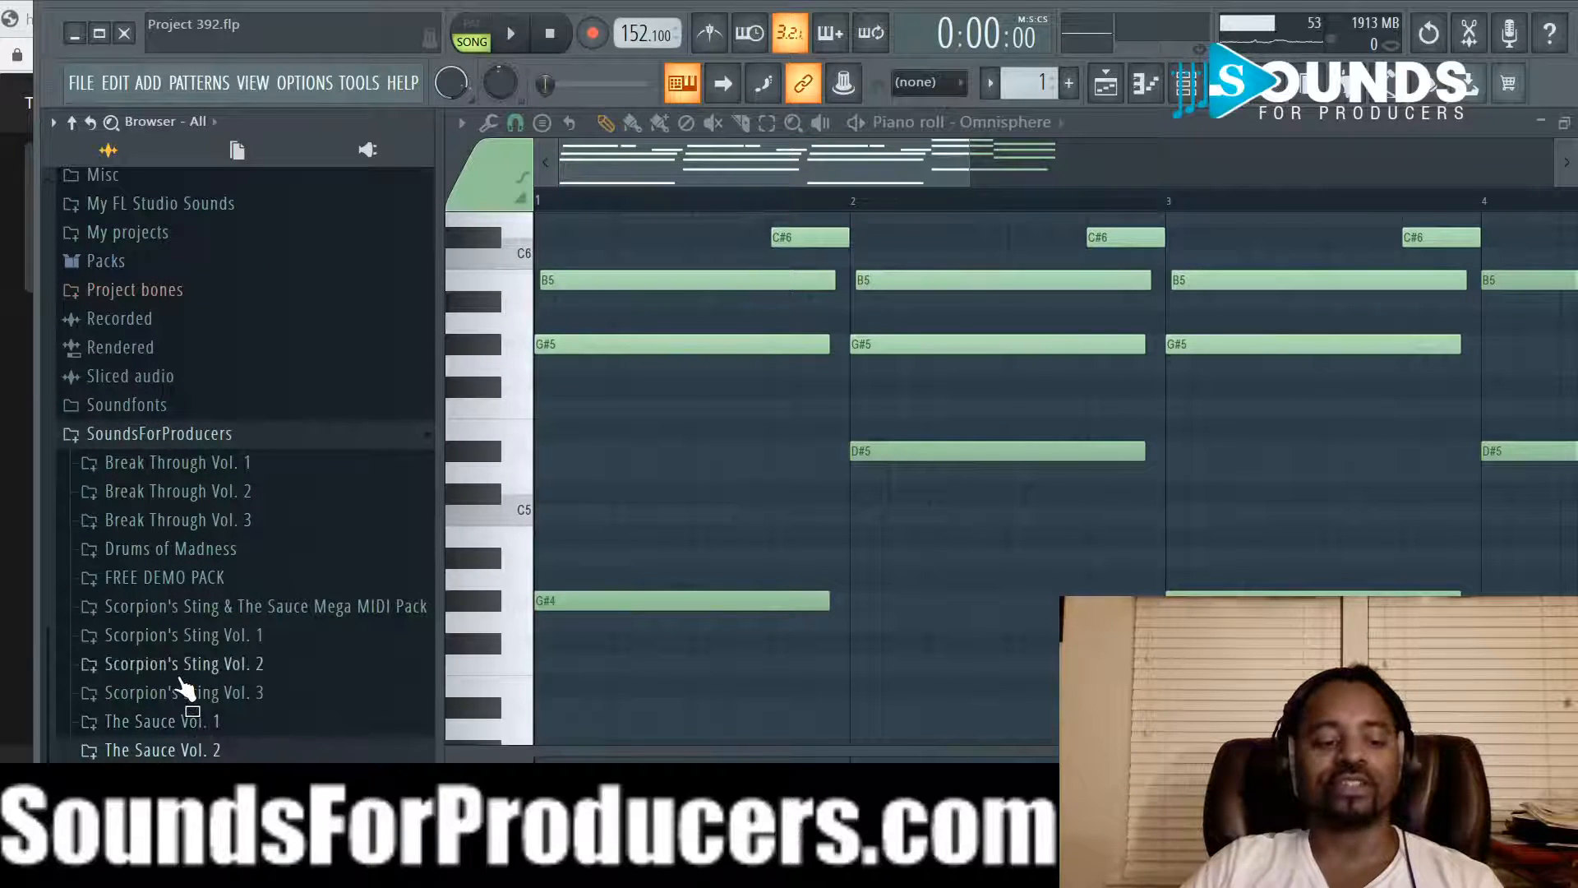
{"action": "left_click", "coordinate": [164, 497]}
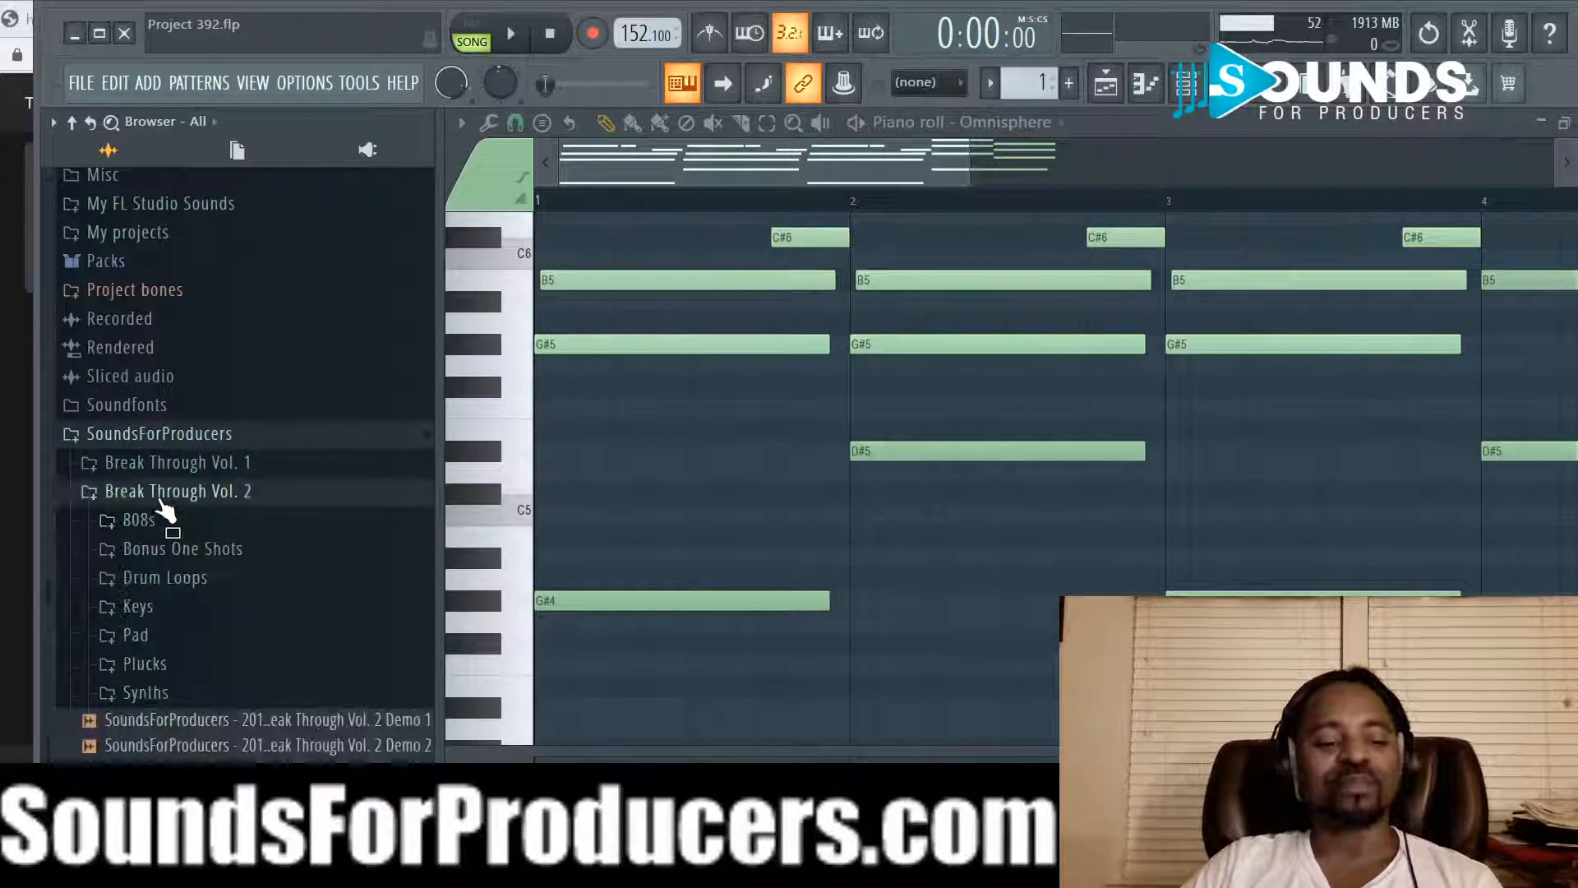
{"action": "left_click", "coordinate": [154, 665]}
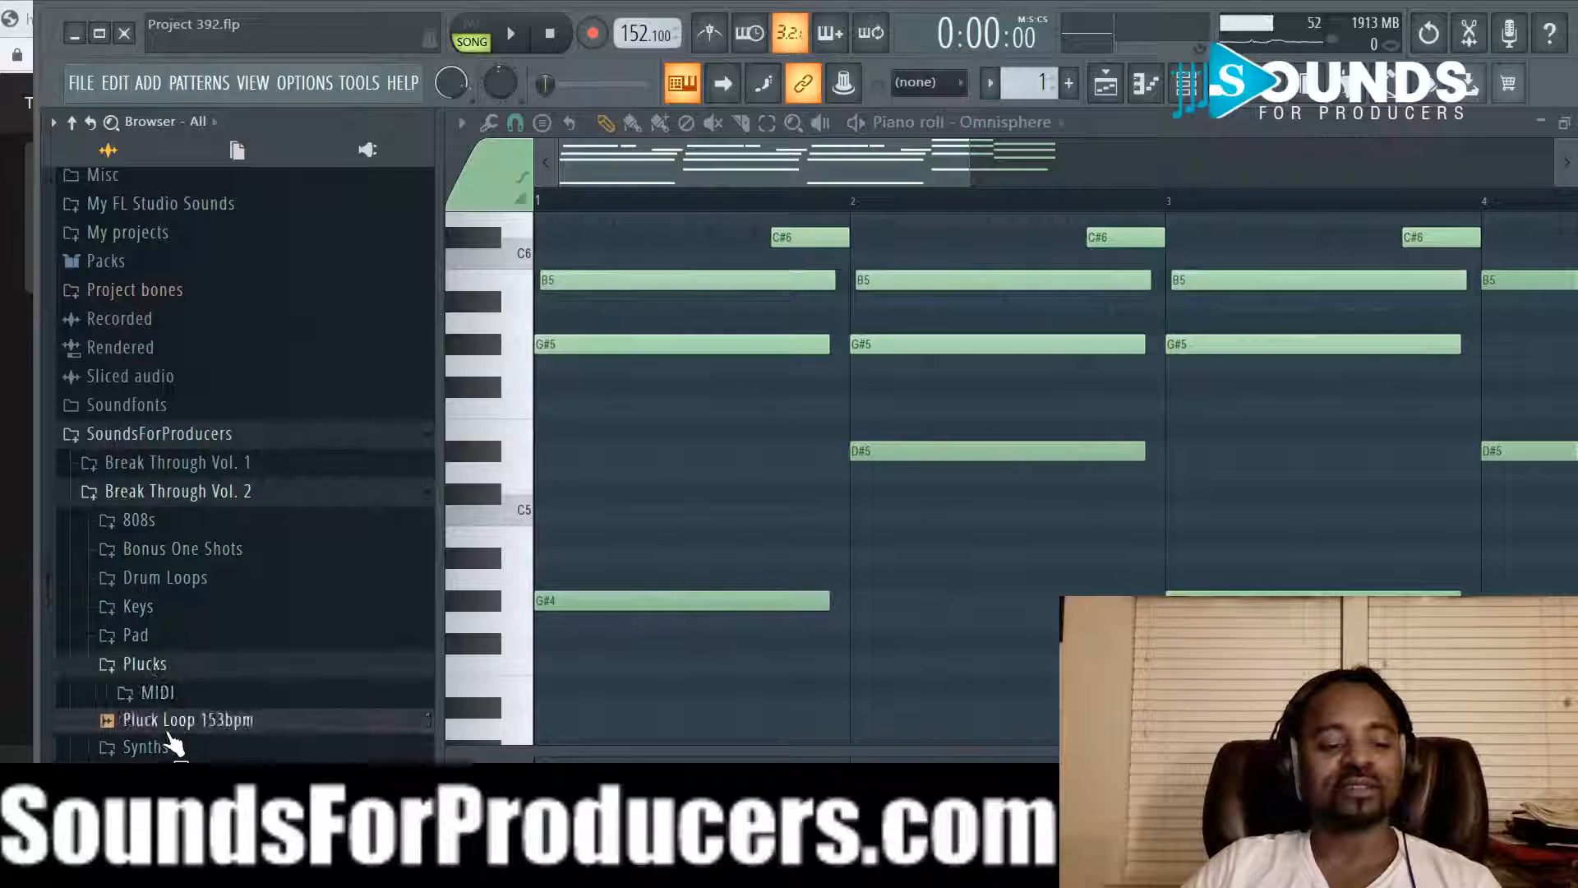
{"action": "left_click", "coordinate": [169, 720]}
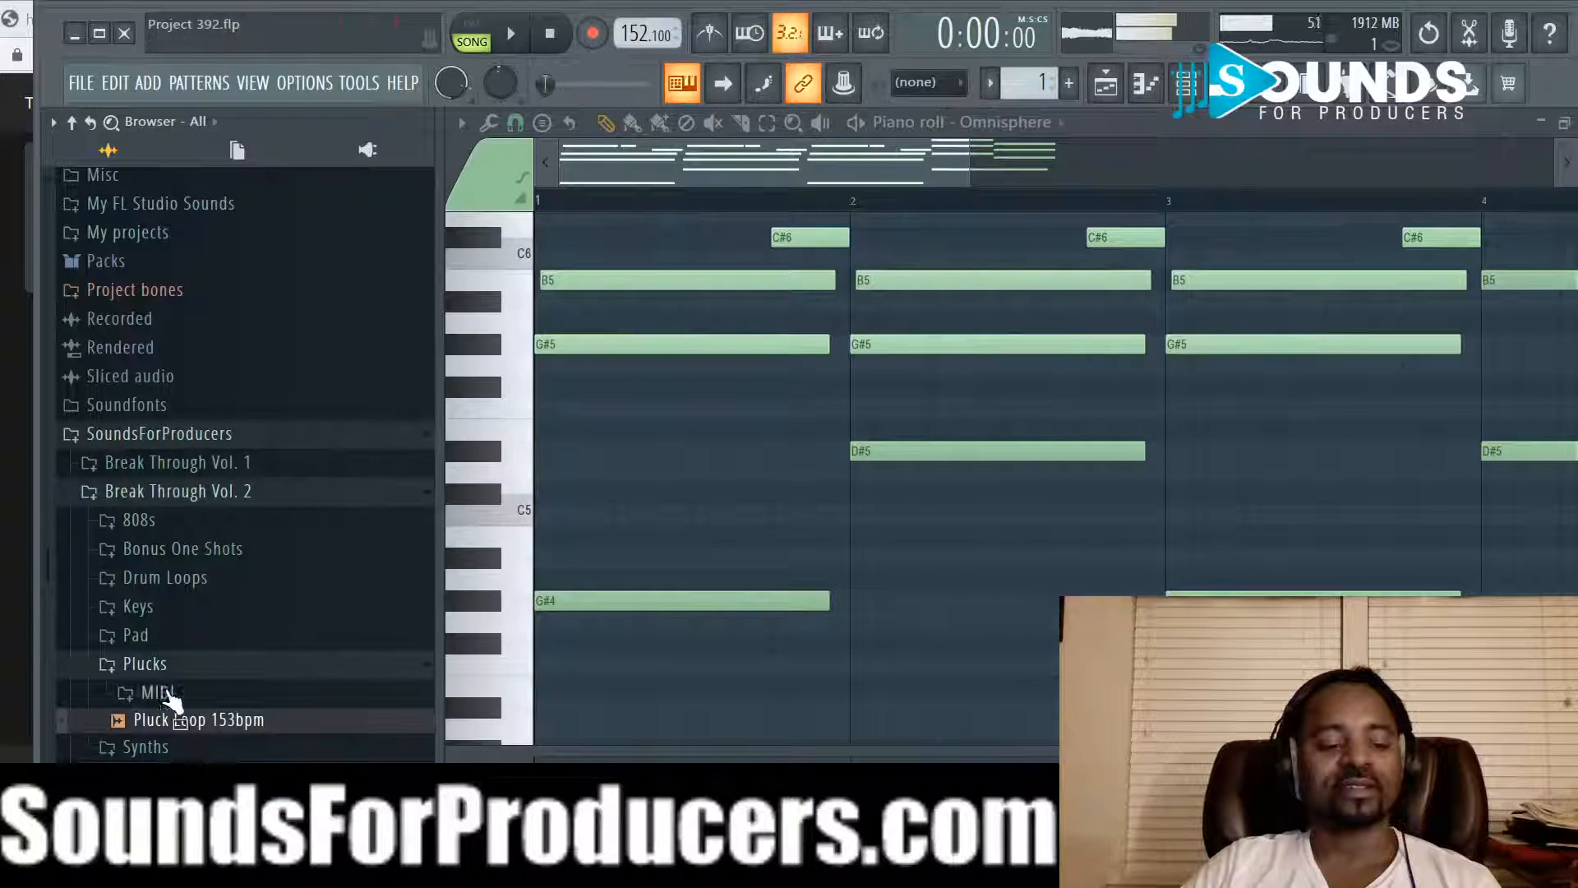
Step: Preview Piano Loop 1 153bpm and Piano Loop 2 153bpm from the Keys folder, and briefly play and stop the song
{"action": "left_click", "coordinate": [155, 610]}
{"action": "left_click", "coordinate": [135, 665]}
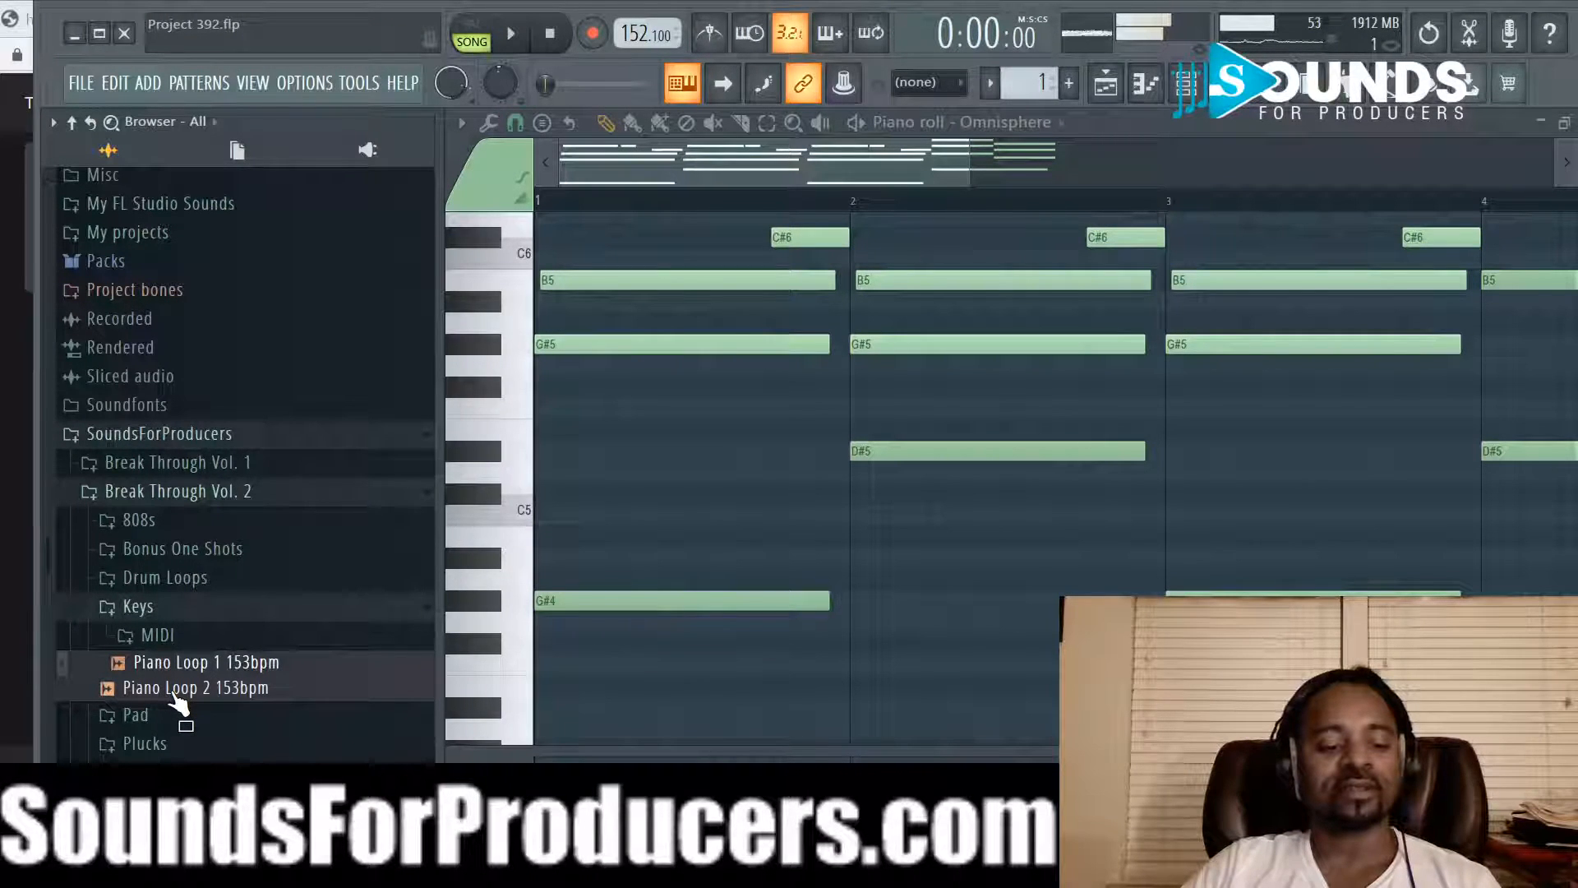
{"action": "left_click", "coordinate": [175, 690]}
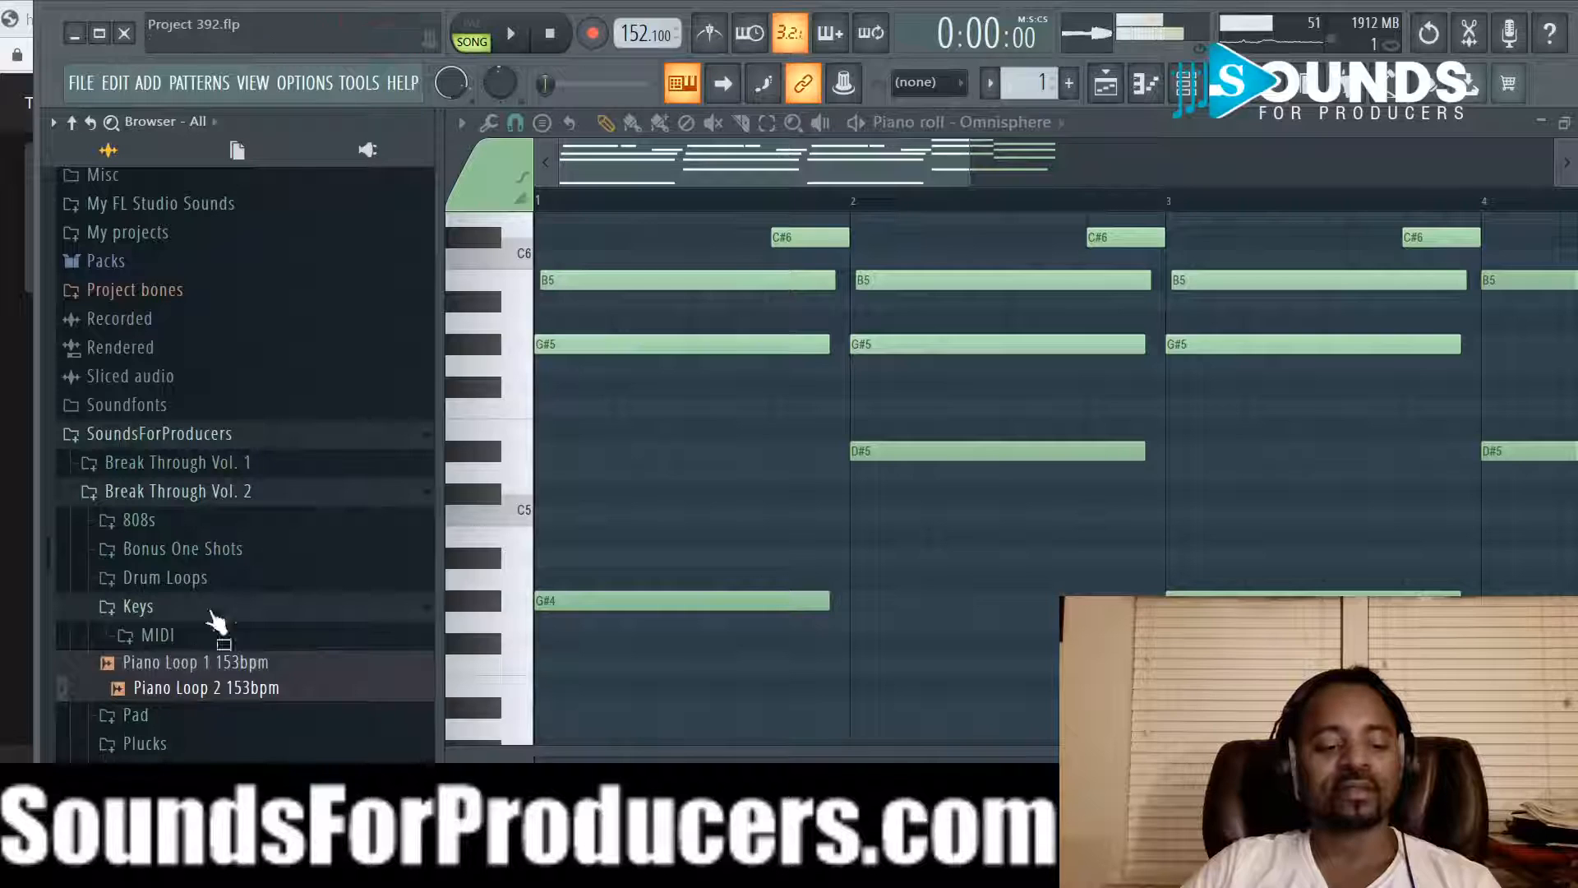
{"action": "left_click", "coordinate": [511, 34]}
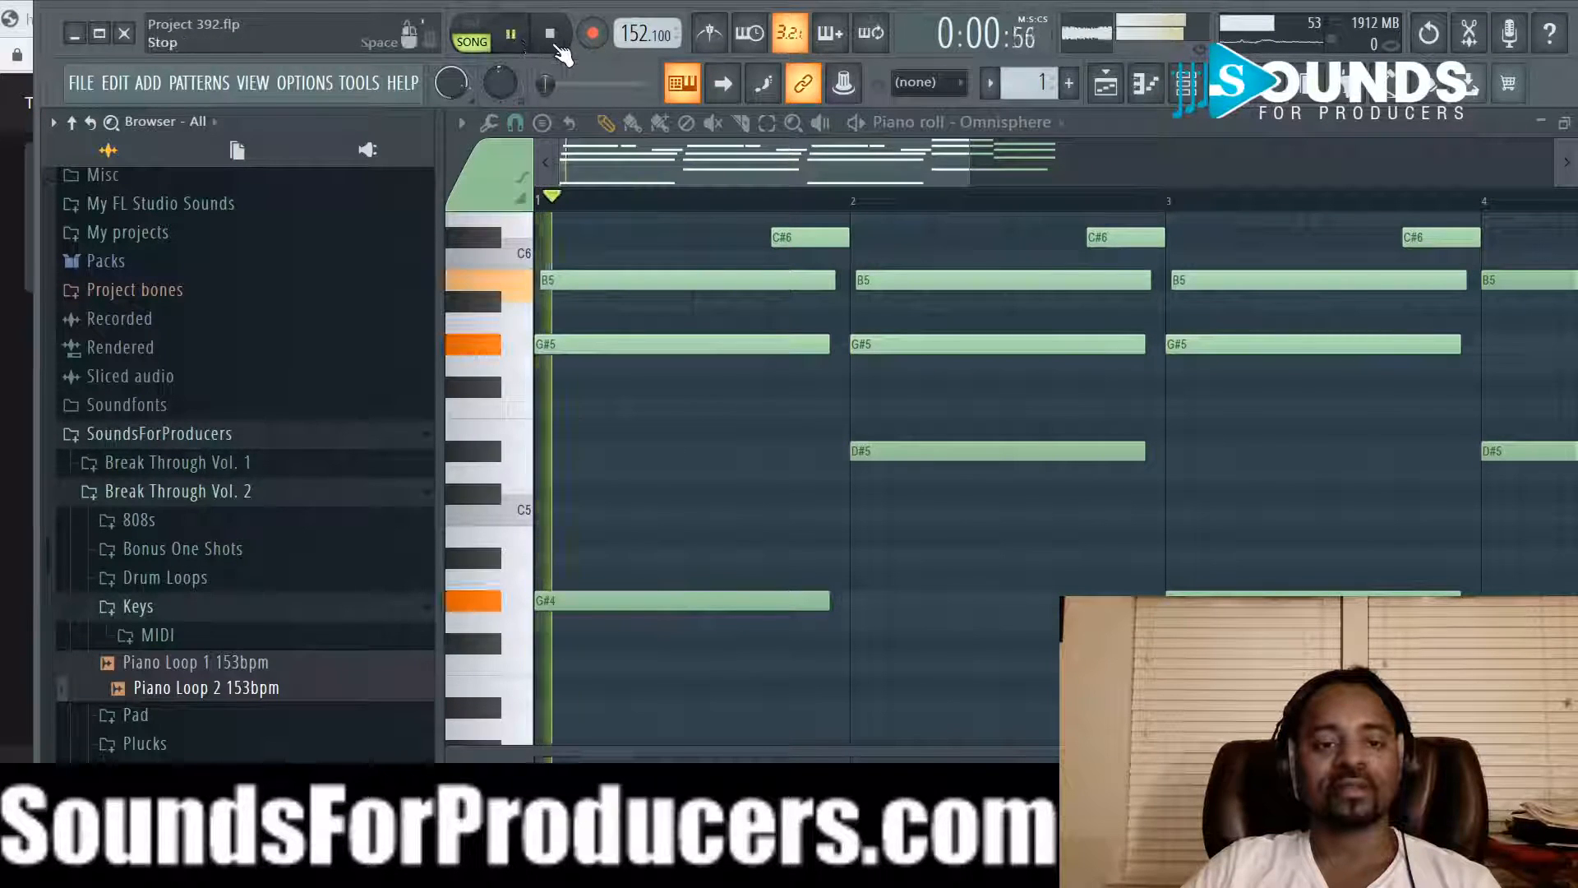
{"action": "left_click", "coordinate": [551, 37]}
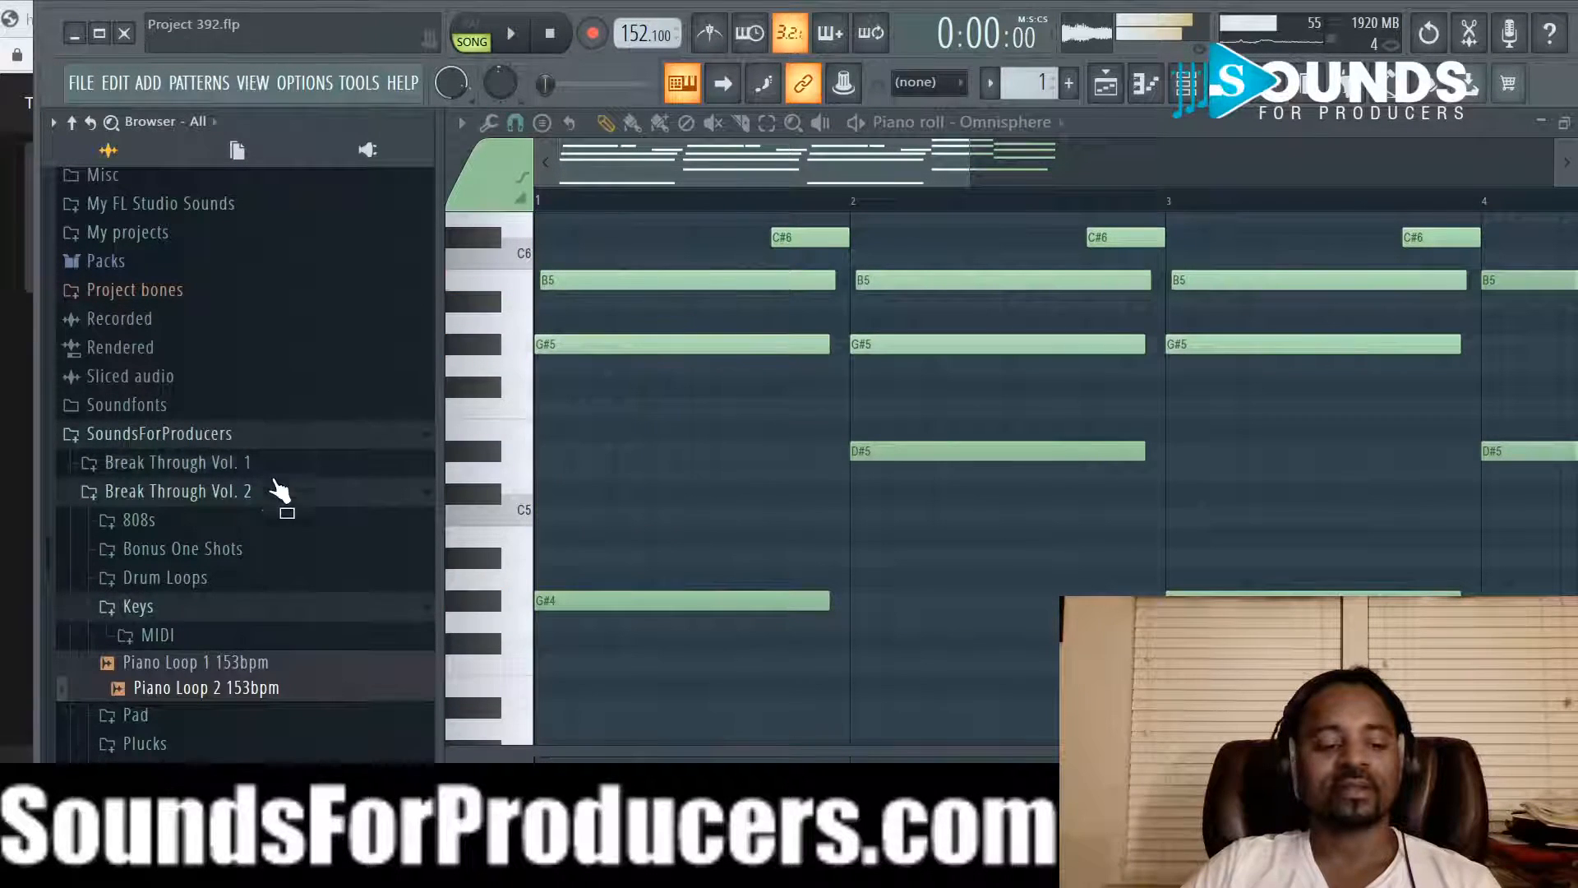
Step: Preview Synth Loop 1 84bpm and Synth Loop 2 84bpm from the Synths folder, and collapse the Synths and Break Through Vol. 2 folders
{"action": "left_click", "coordinate": [199, 744]}
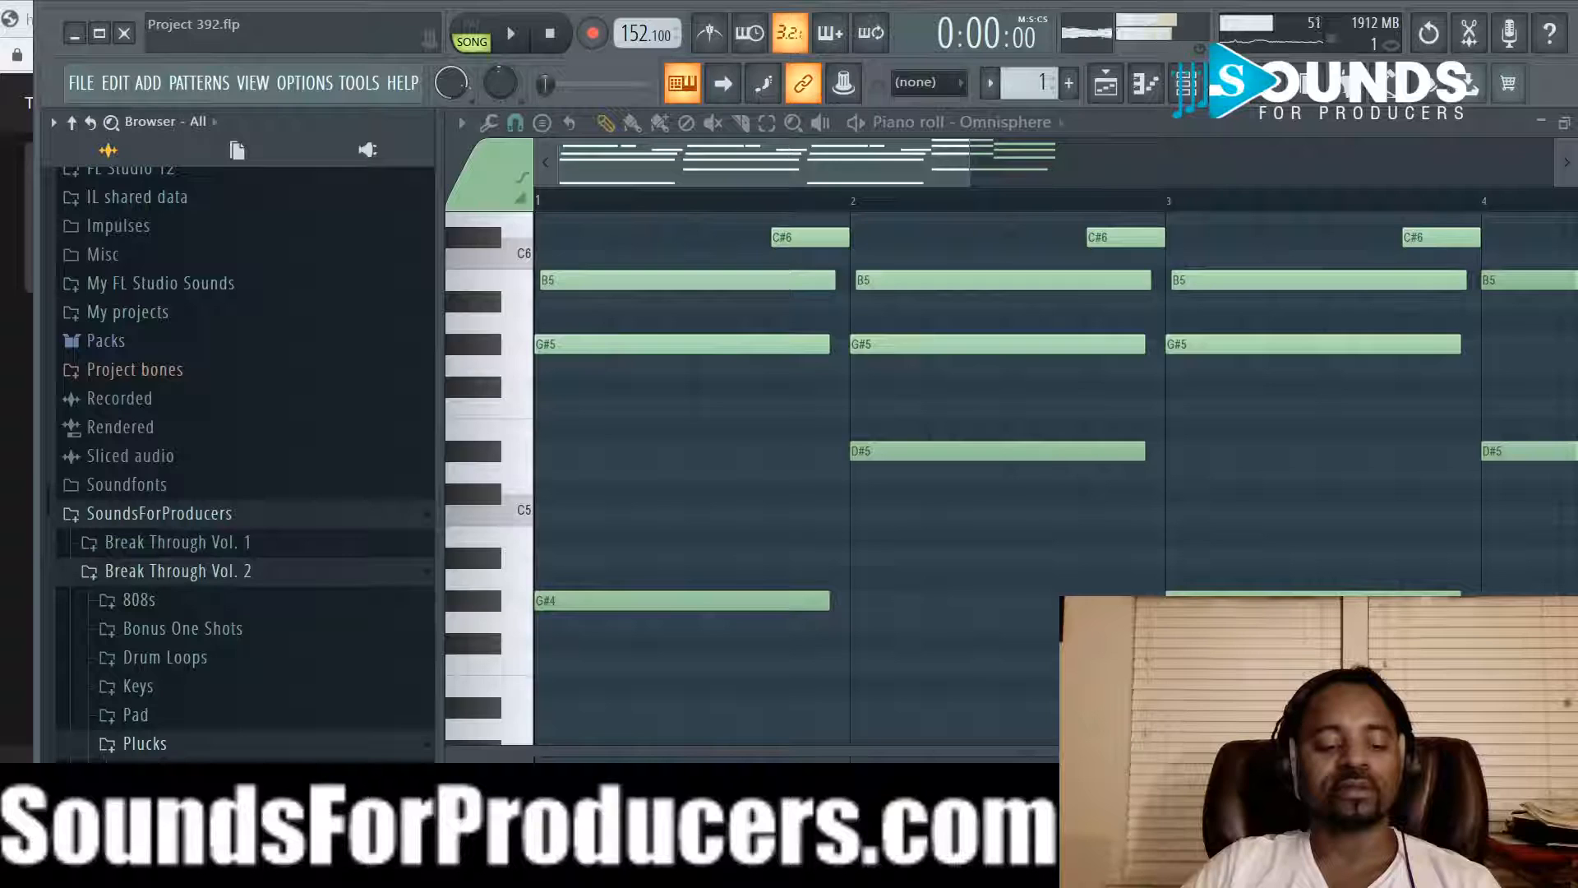
{"action": "left_click", "coordinate": [196, 830]}
{"action": "left_click", "coordinate": [198, 720]}
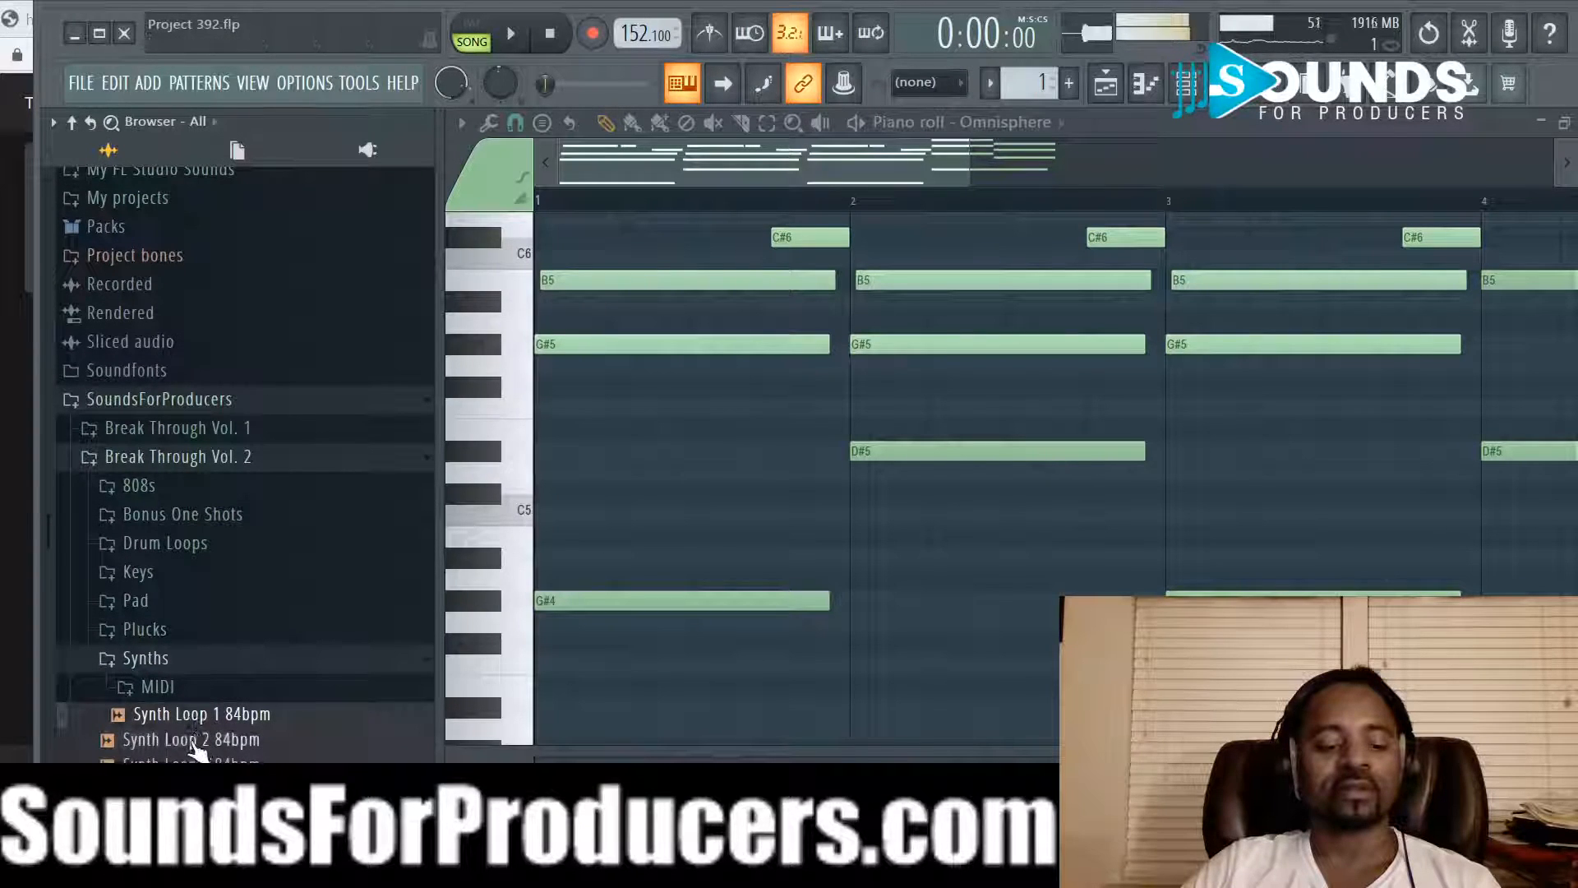
{"action": "left_click", "coordinate": [195, 740]}
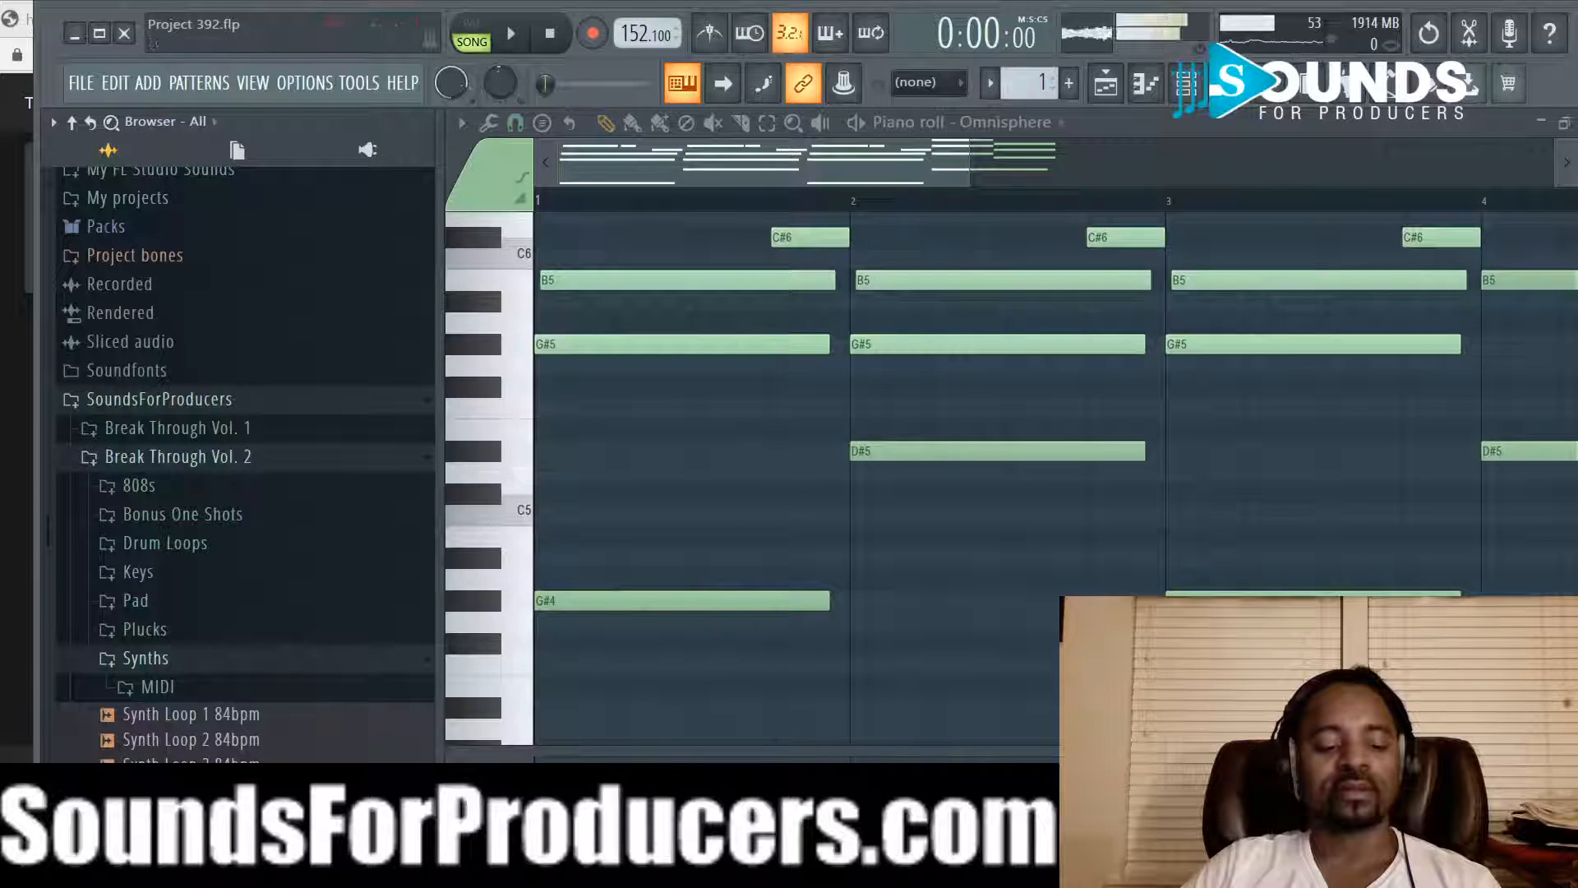
{"action": "left_click", "coordinate": [164, 661]}
{"action": "left_click", "coordinate": [555, 36]}
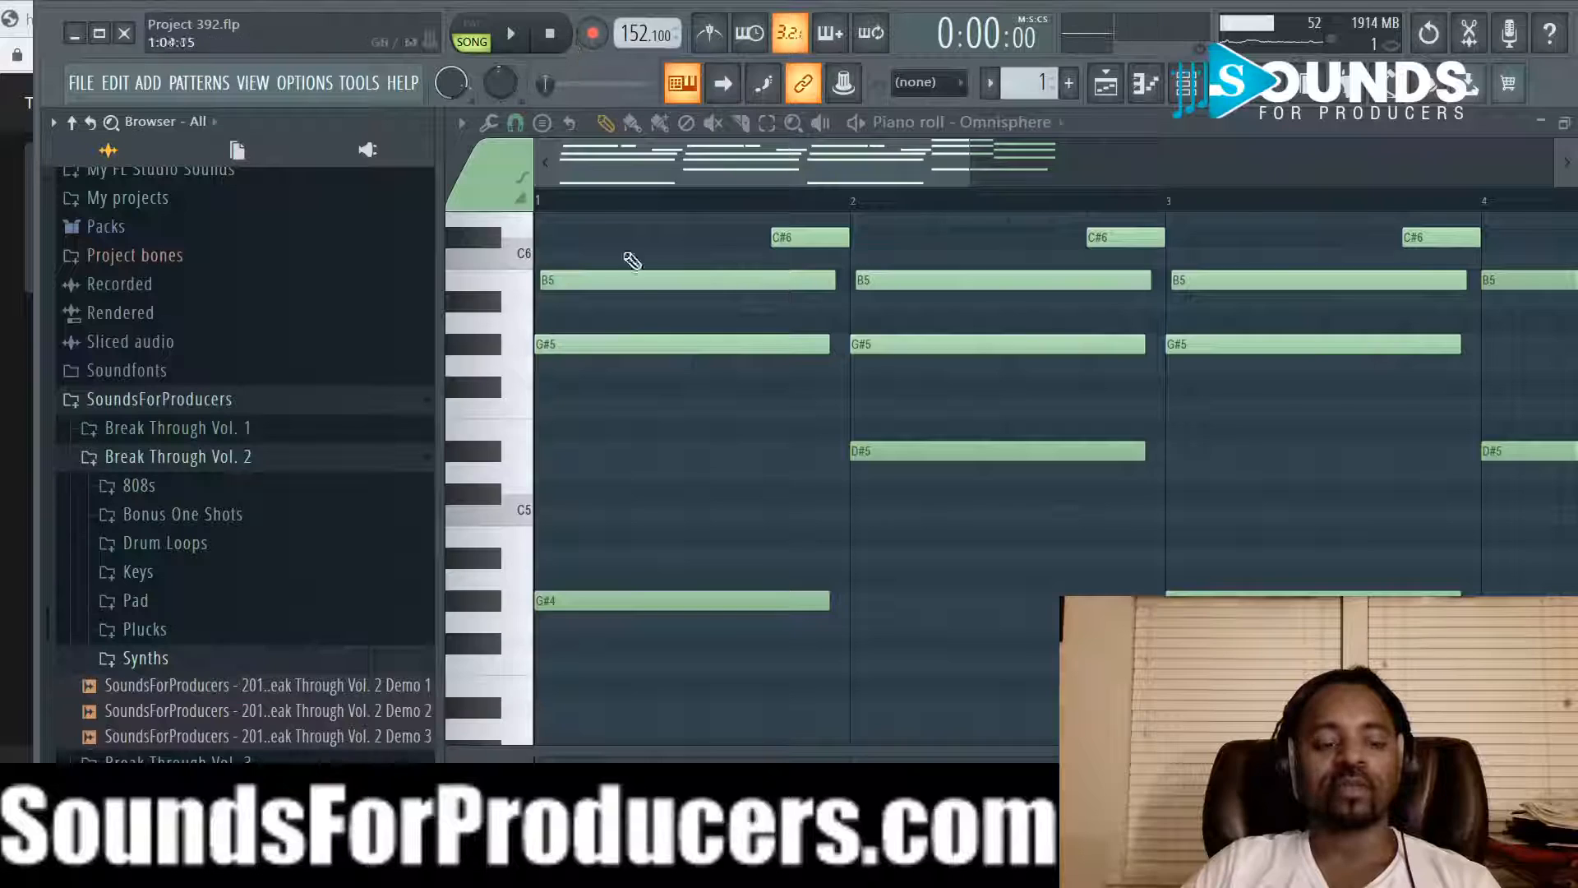
{"action": "left_click", "coordinate": [244, 460]}
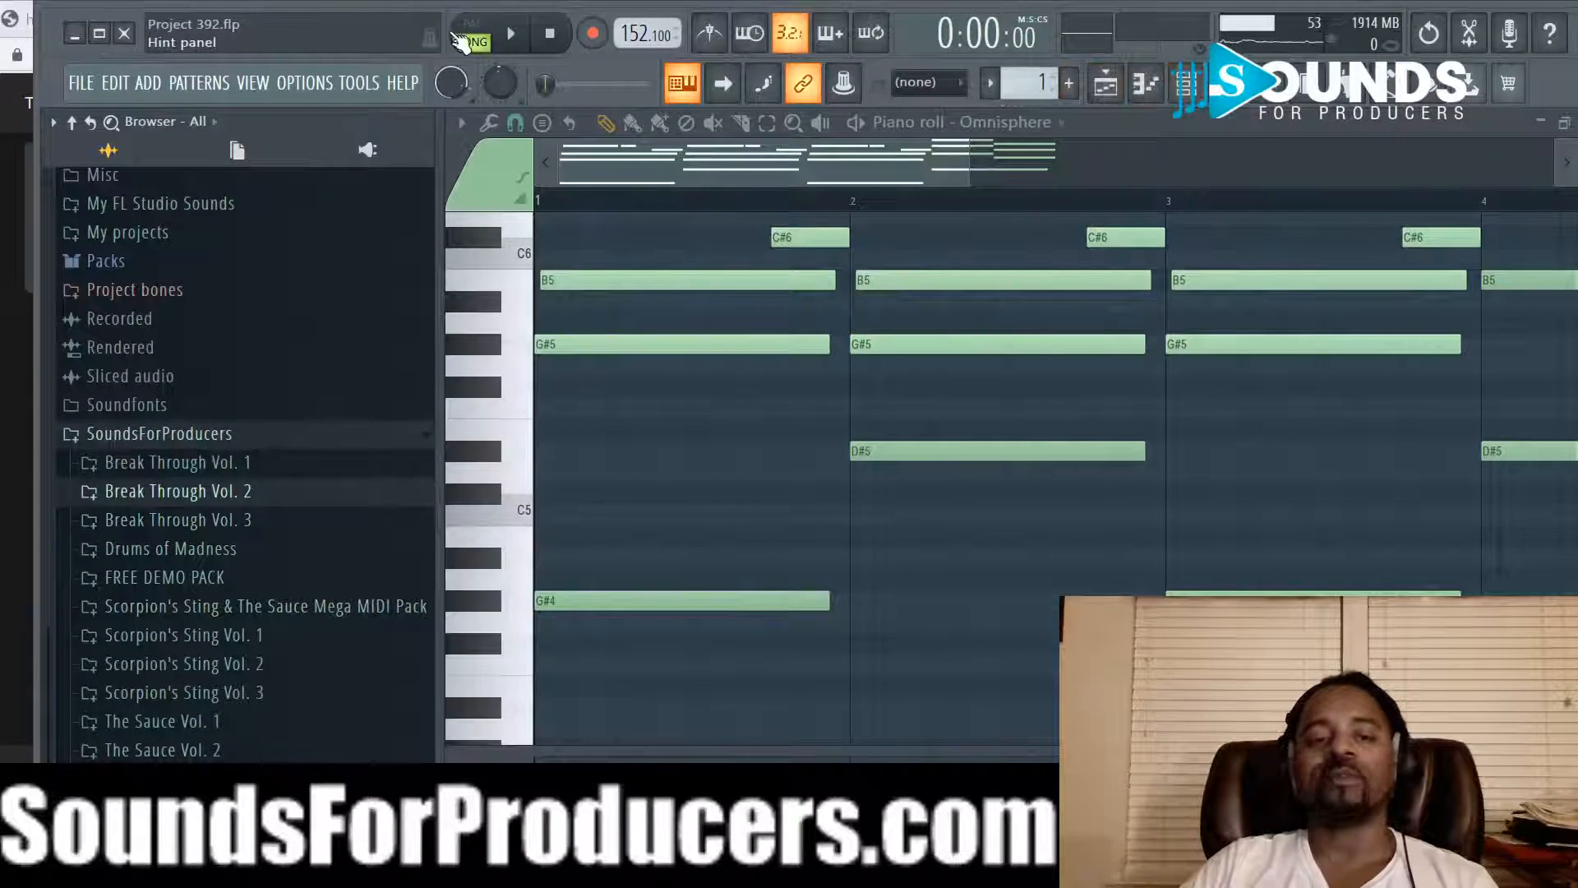
Step: Play the Omnisphere part with the browser hidden and the channel rack moved up over the piano roll, and stop playback
{"action": "left_click", "coordinate": [1186, 83]}
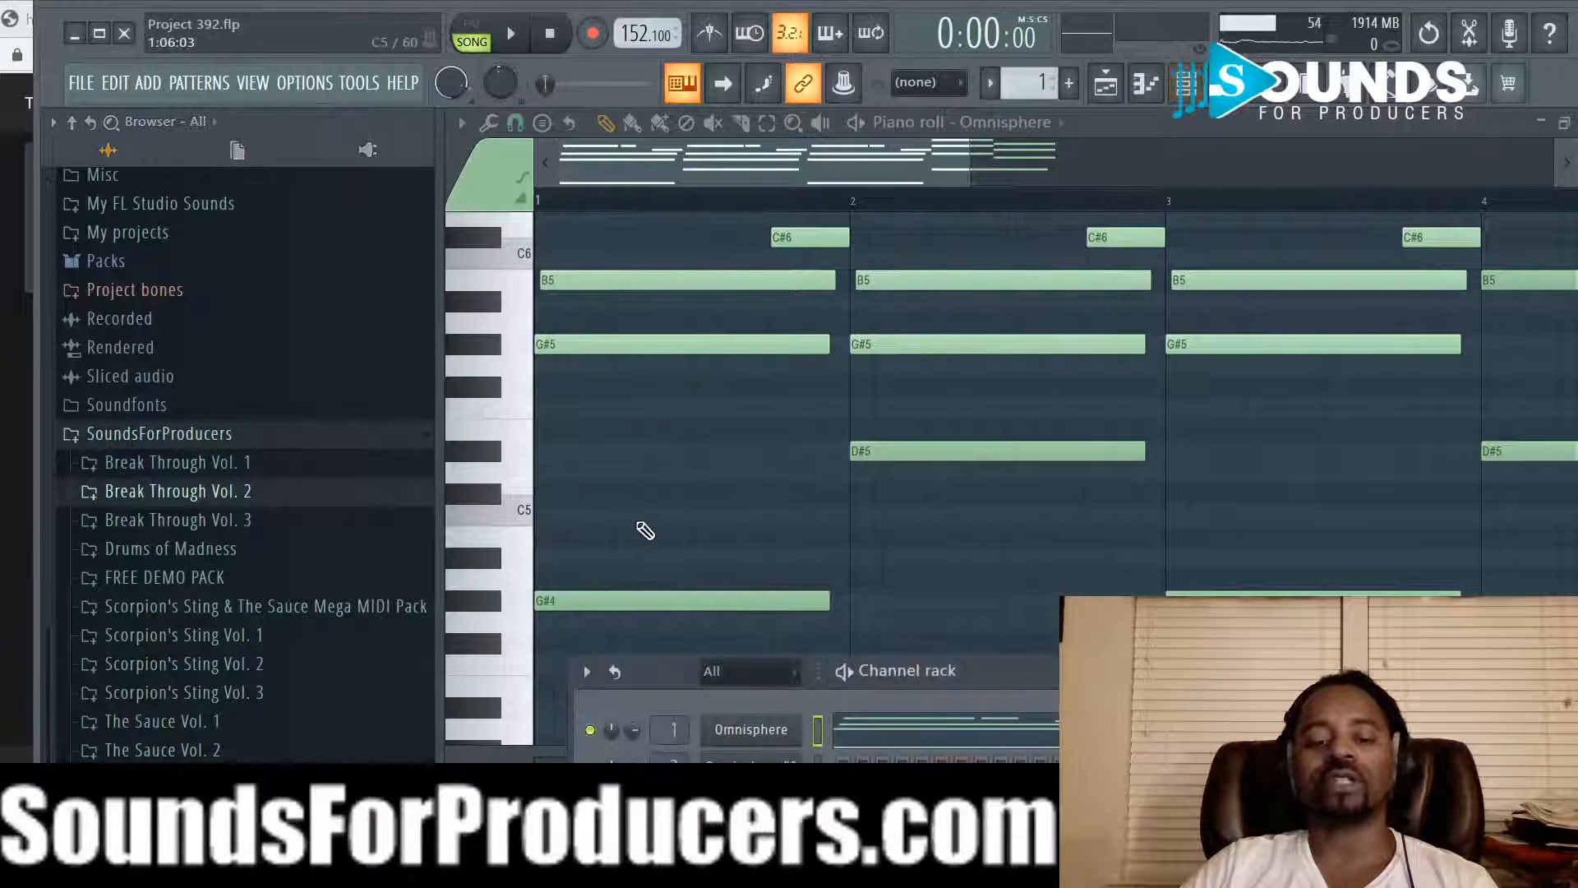
{"action": "left_click", "coordinate": [522, 37]}
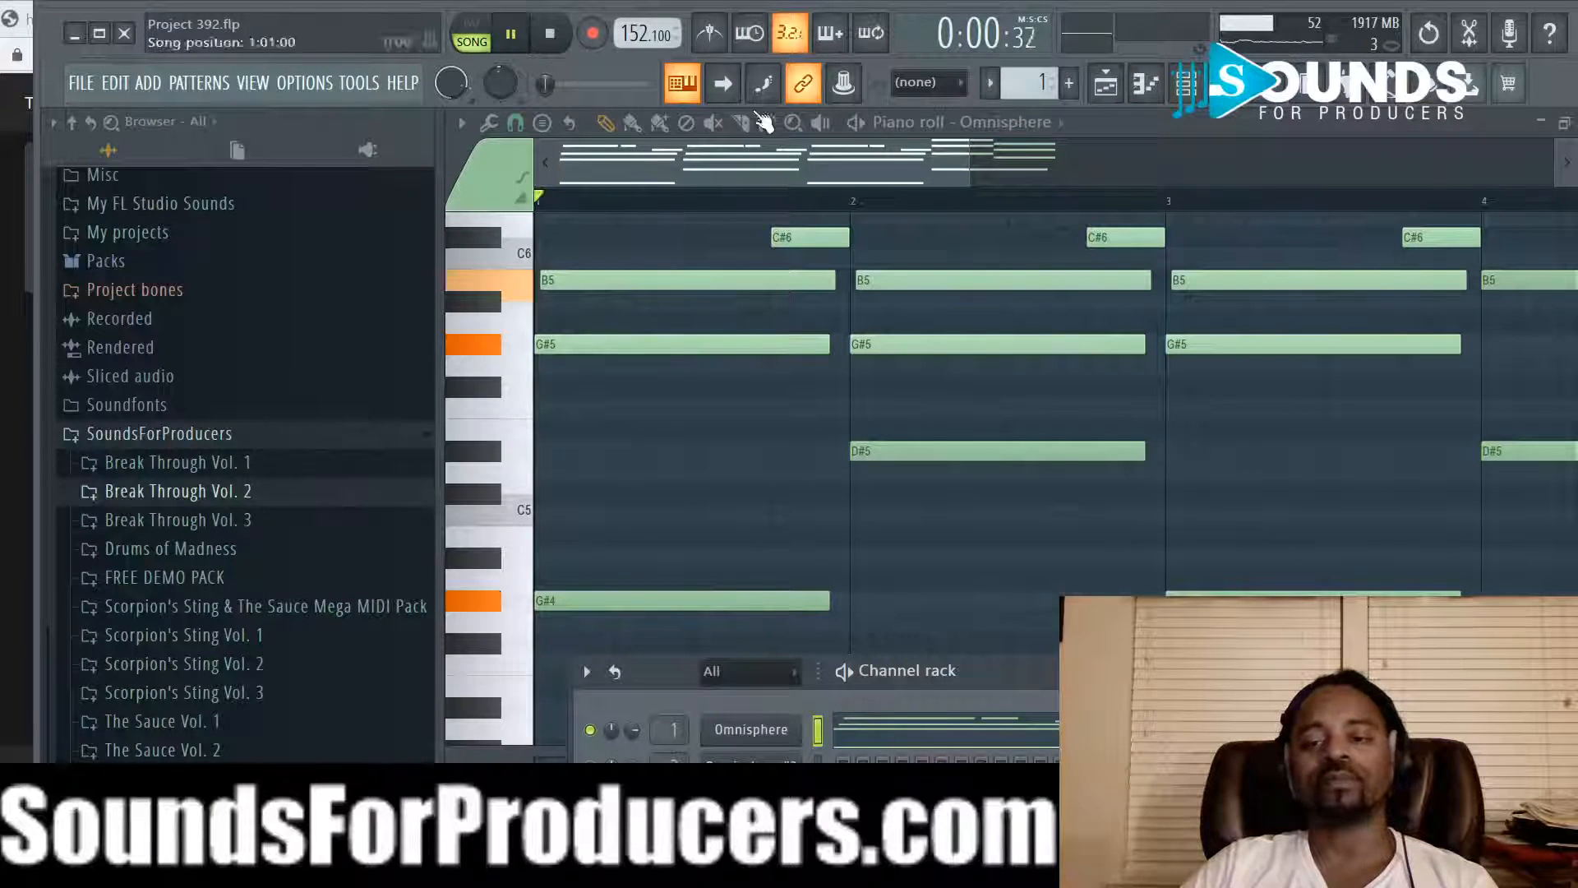
{"action": "left_click", "coordinate": [1279, 81]}
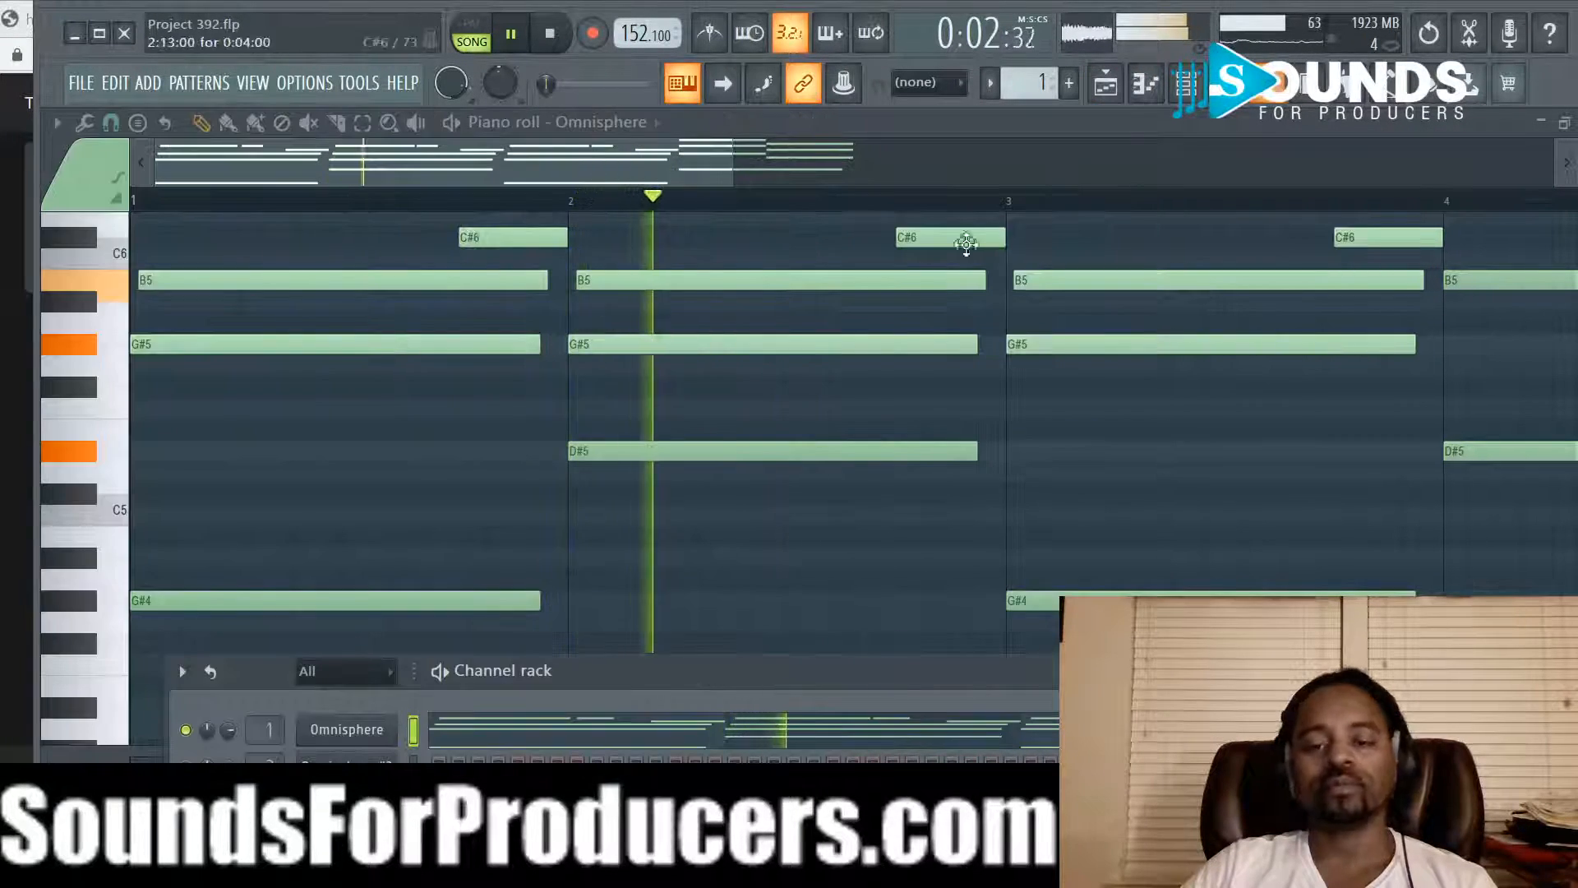
{"action": "scroll", "coordinate": [891, 209], "scroll_direction": "down", "scroll_amount": 2}
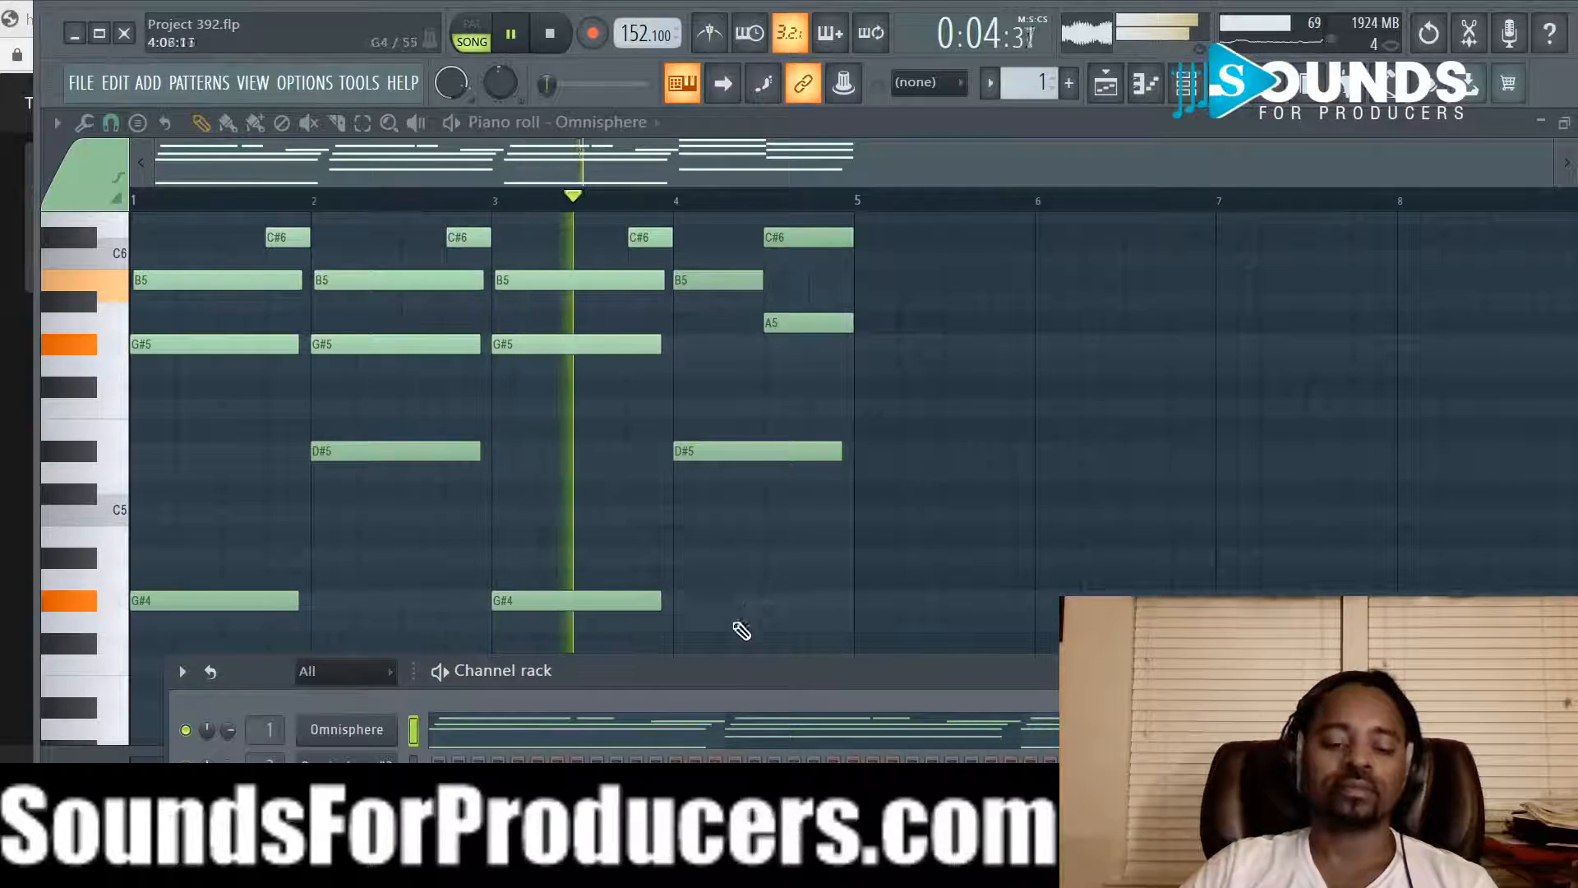
{"action": "left_click_drag", "start_coordinate": [761, 669], "coordinate": [789, 447]}
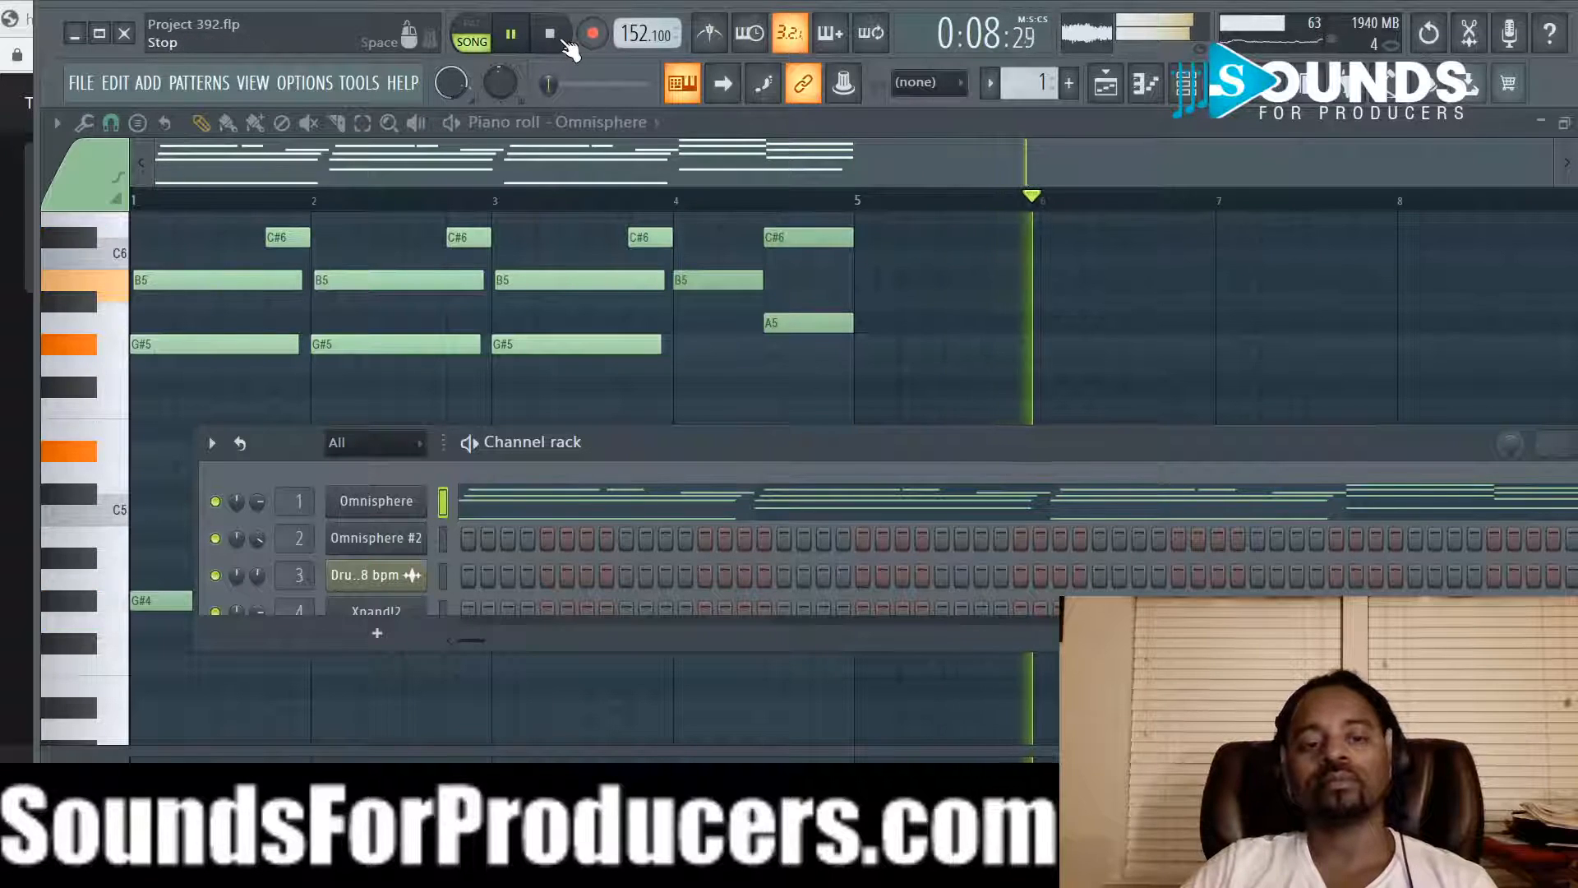
{"action": "key", "text": "space"}
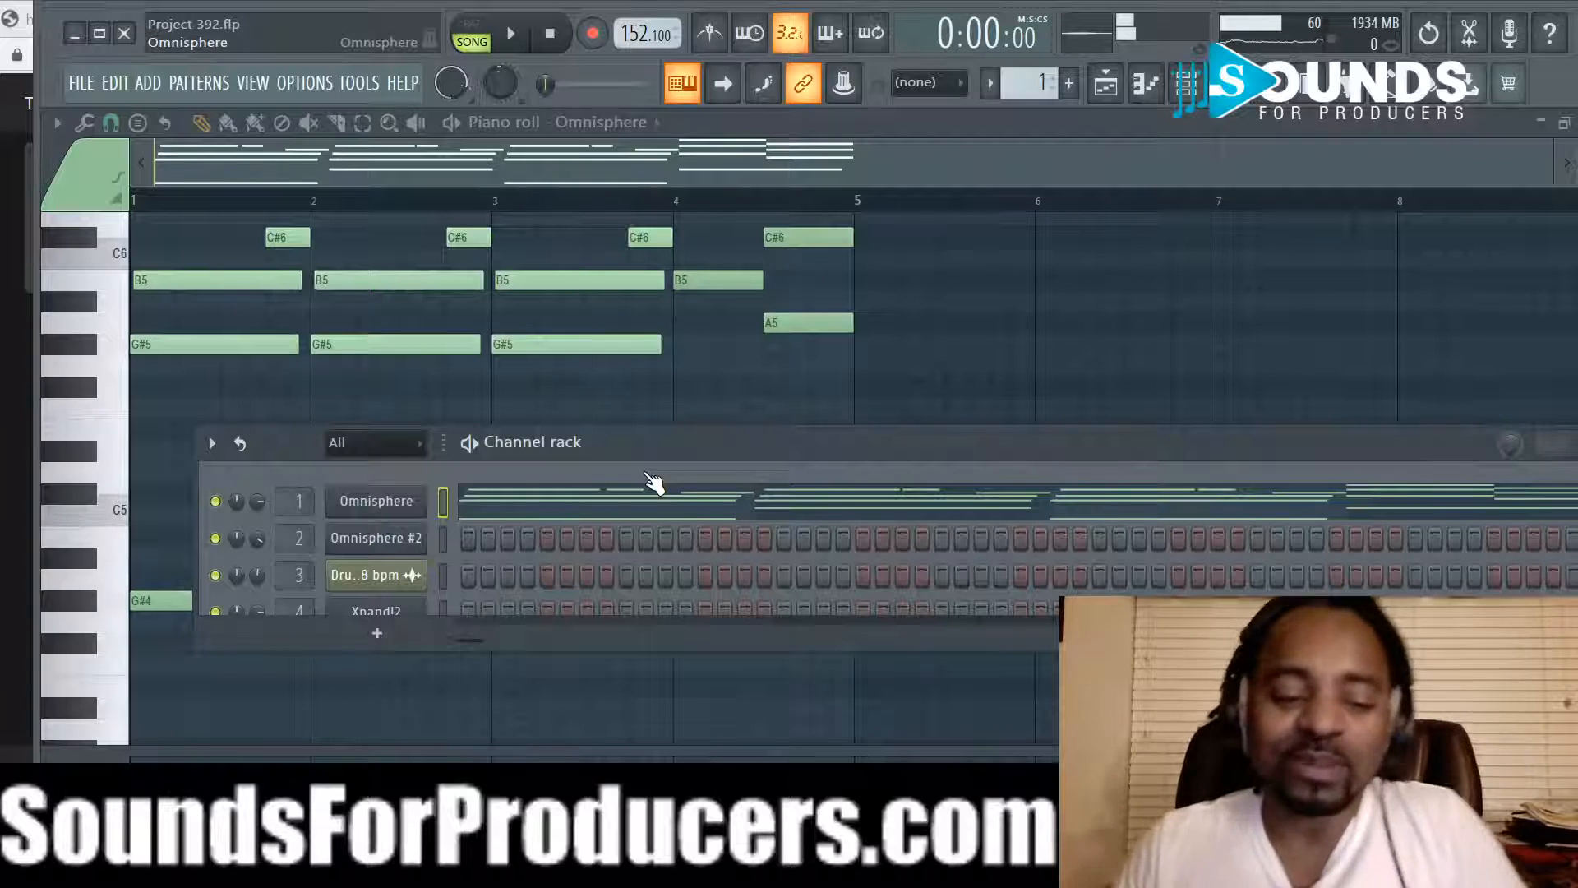
Step: Inspect the Chaotic Vibes patch in the Bells Omnisphere instrument and its patch browser, and close the plugin
{"action": "left_click", "coordinate": [634, 441]}
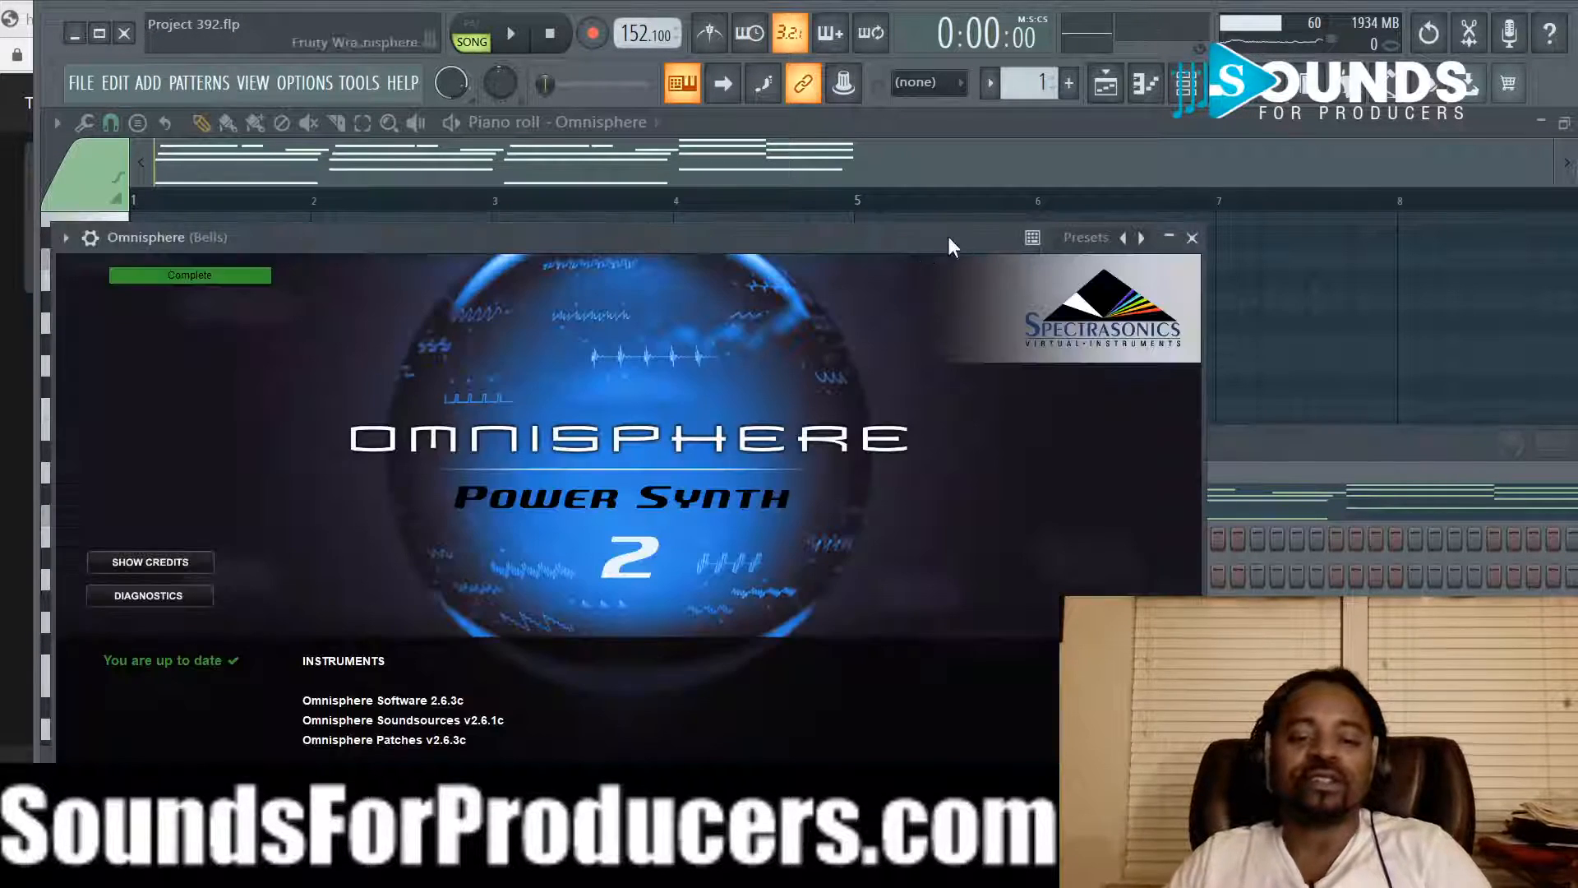
{"action": "left_click", "coordinate": [717, 441]}
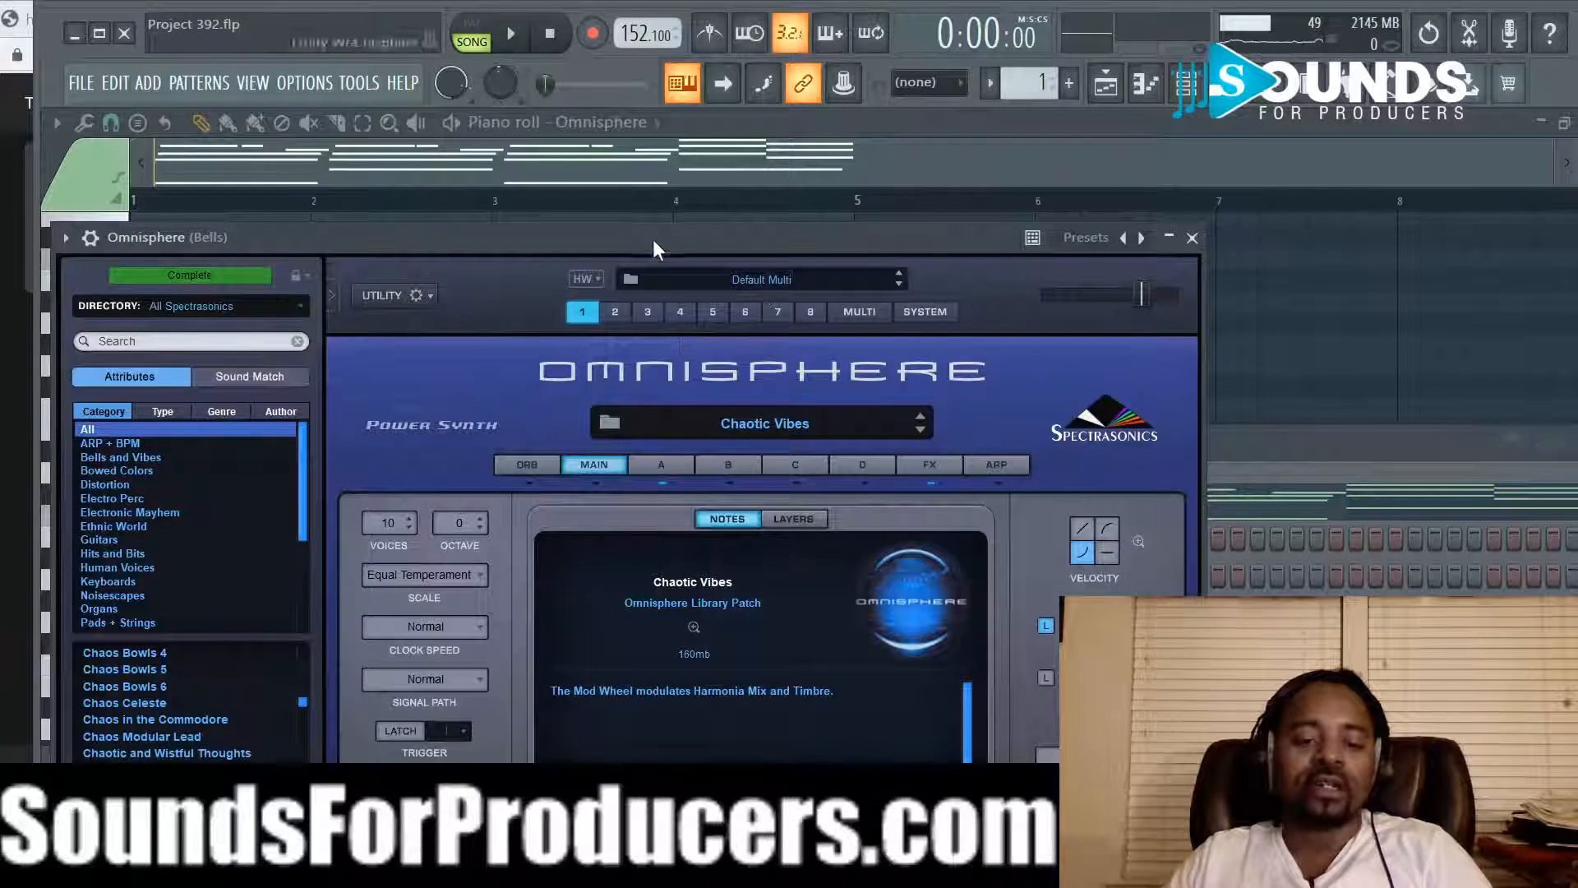
{"action": "left_click_drag", "start_coordinate": [653, 239], "coordinate": [691, 224]}
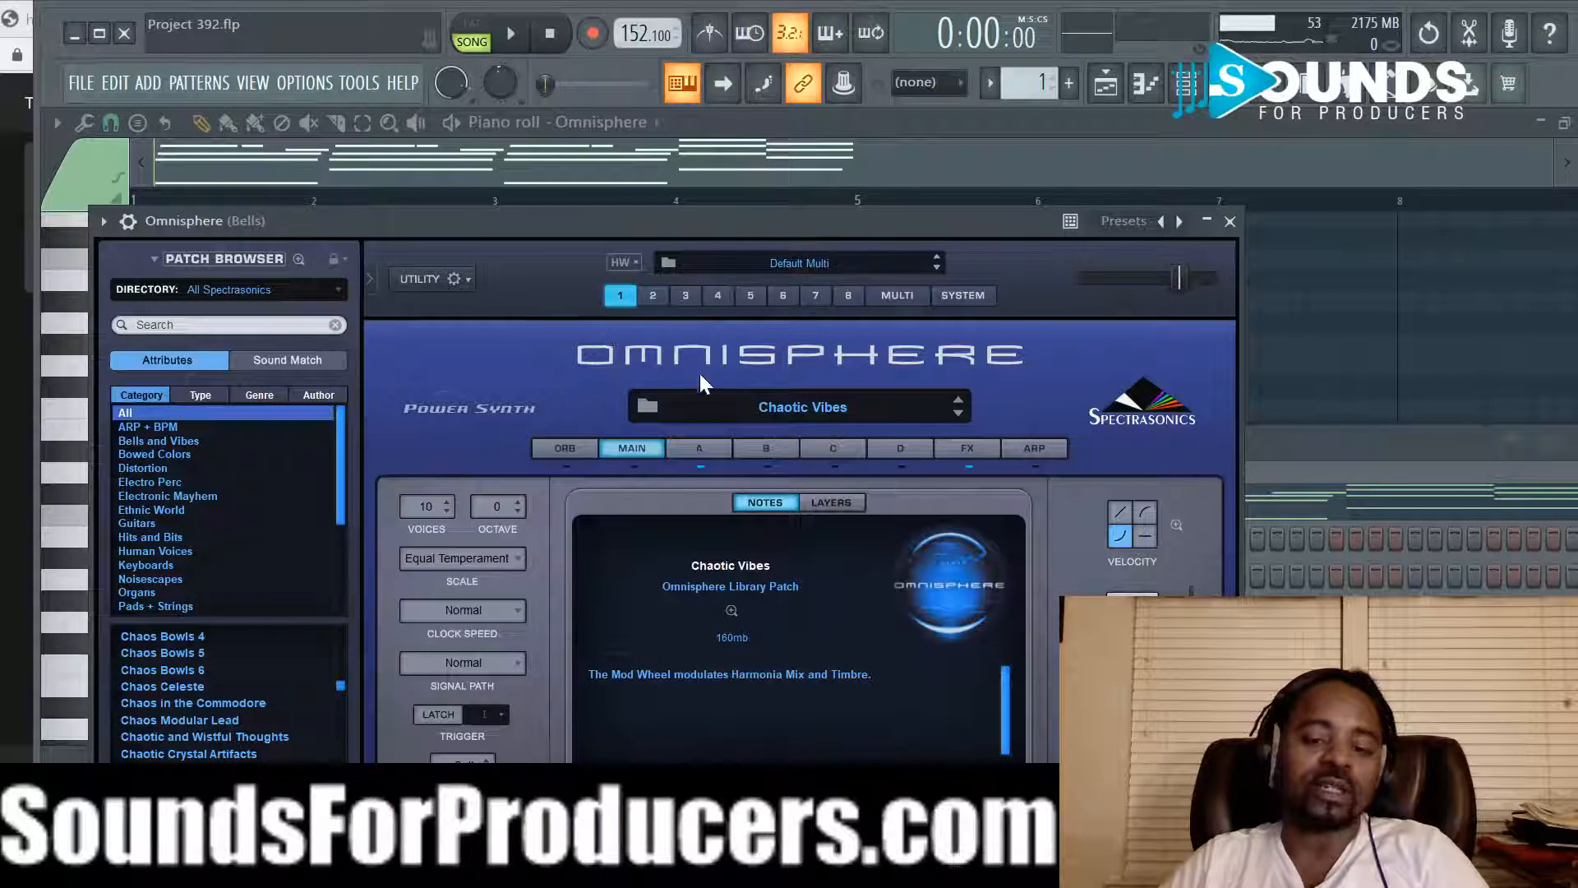
{"action": "left_click", "coordinate": [699, 394]}
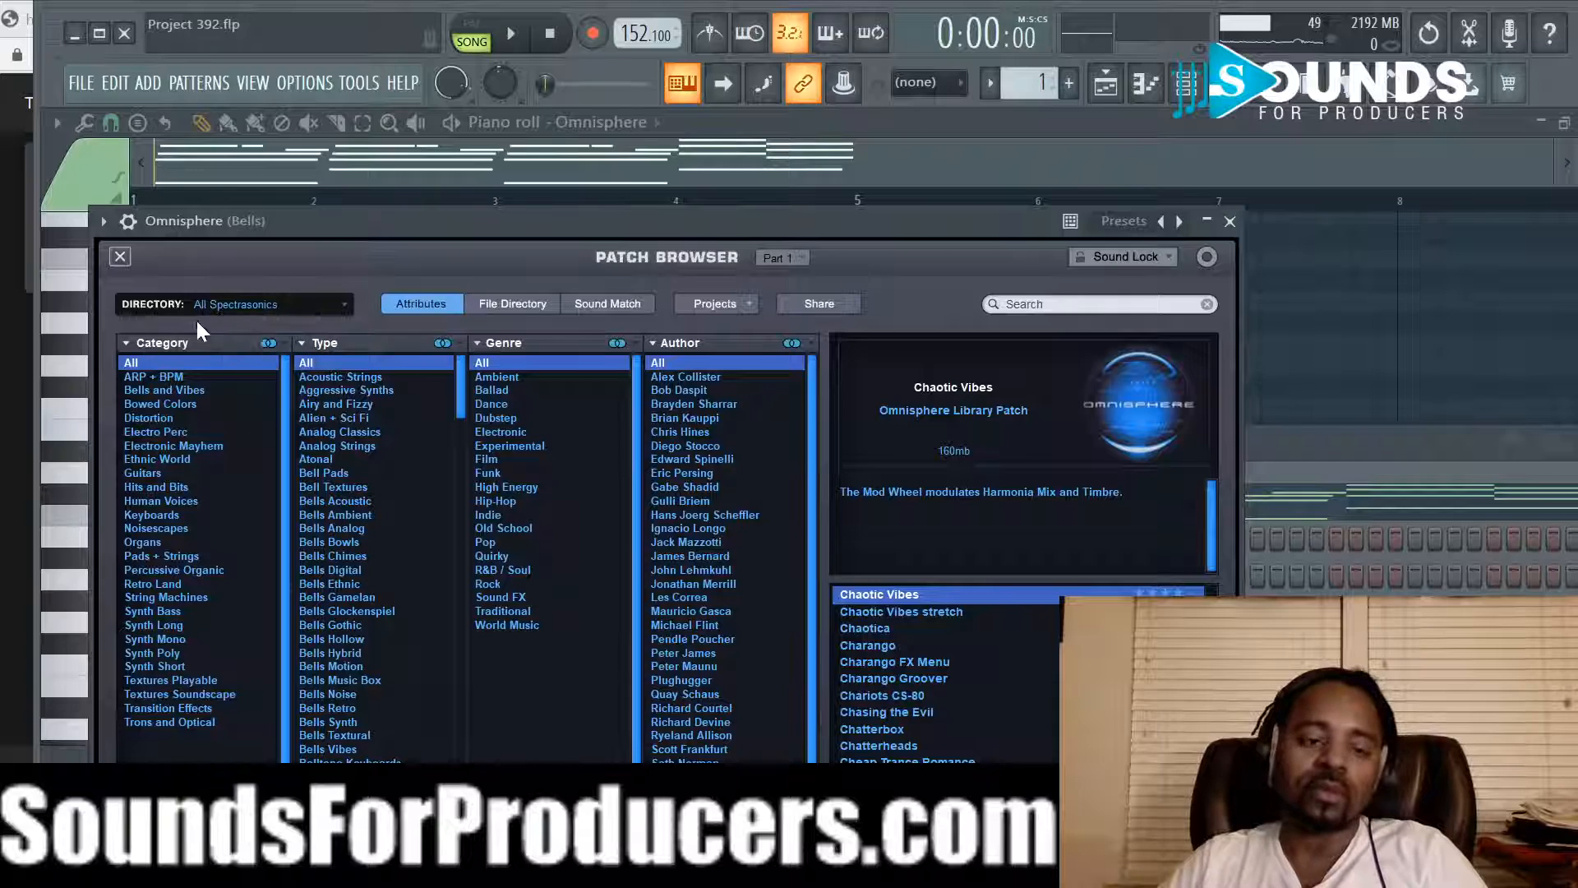
{"action": "left_click", "coordinate": [120, 261]}
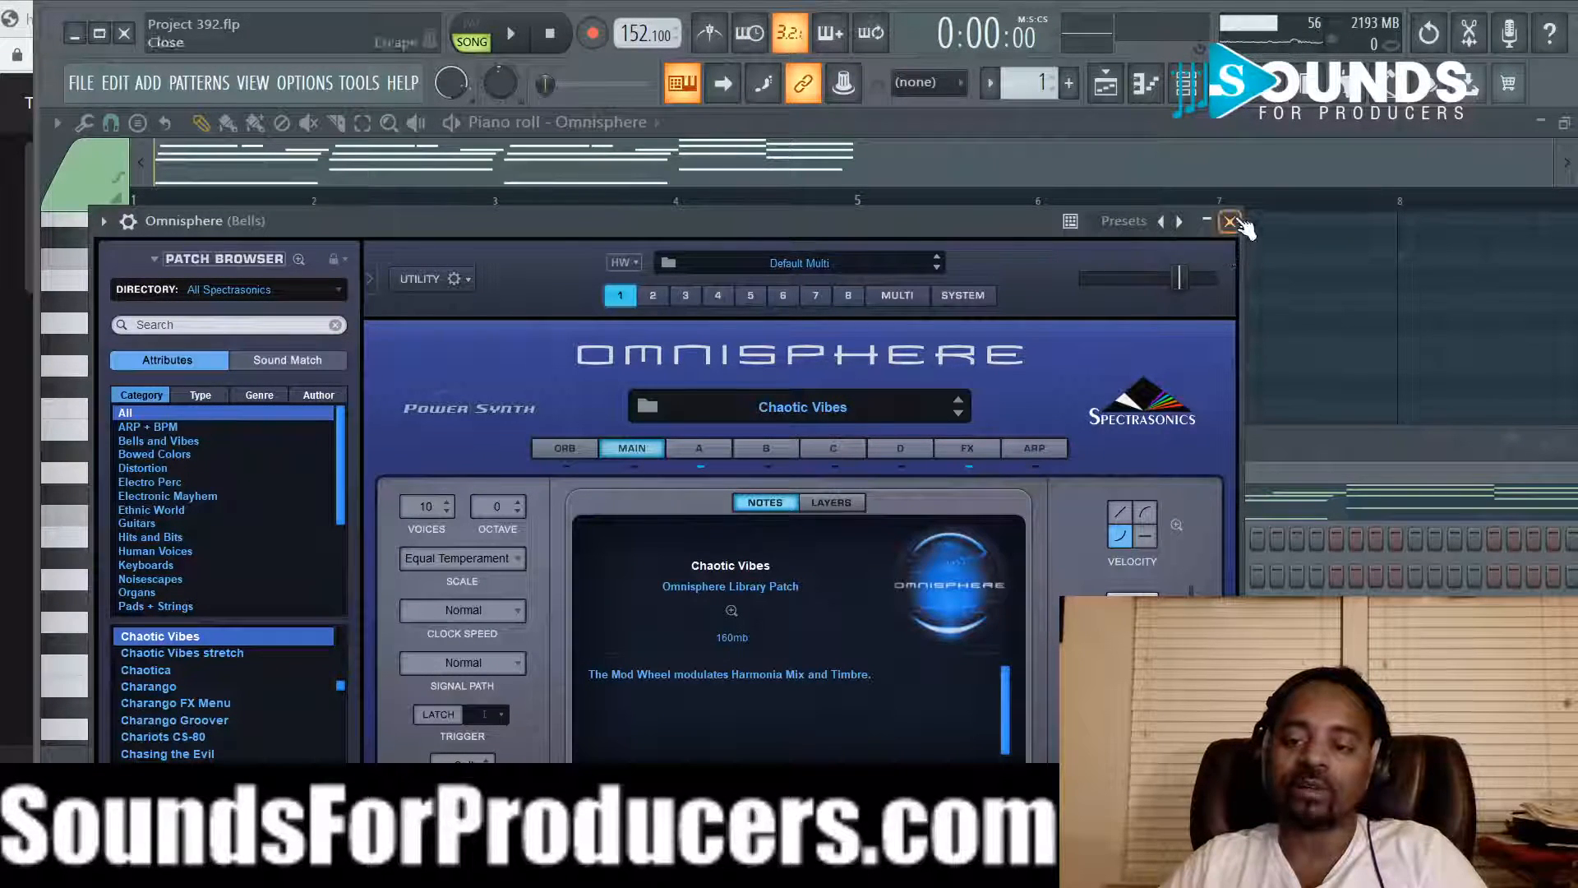
{"action": "left_click", "coordinate": [723, 414]}
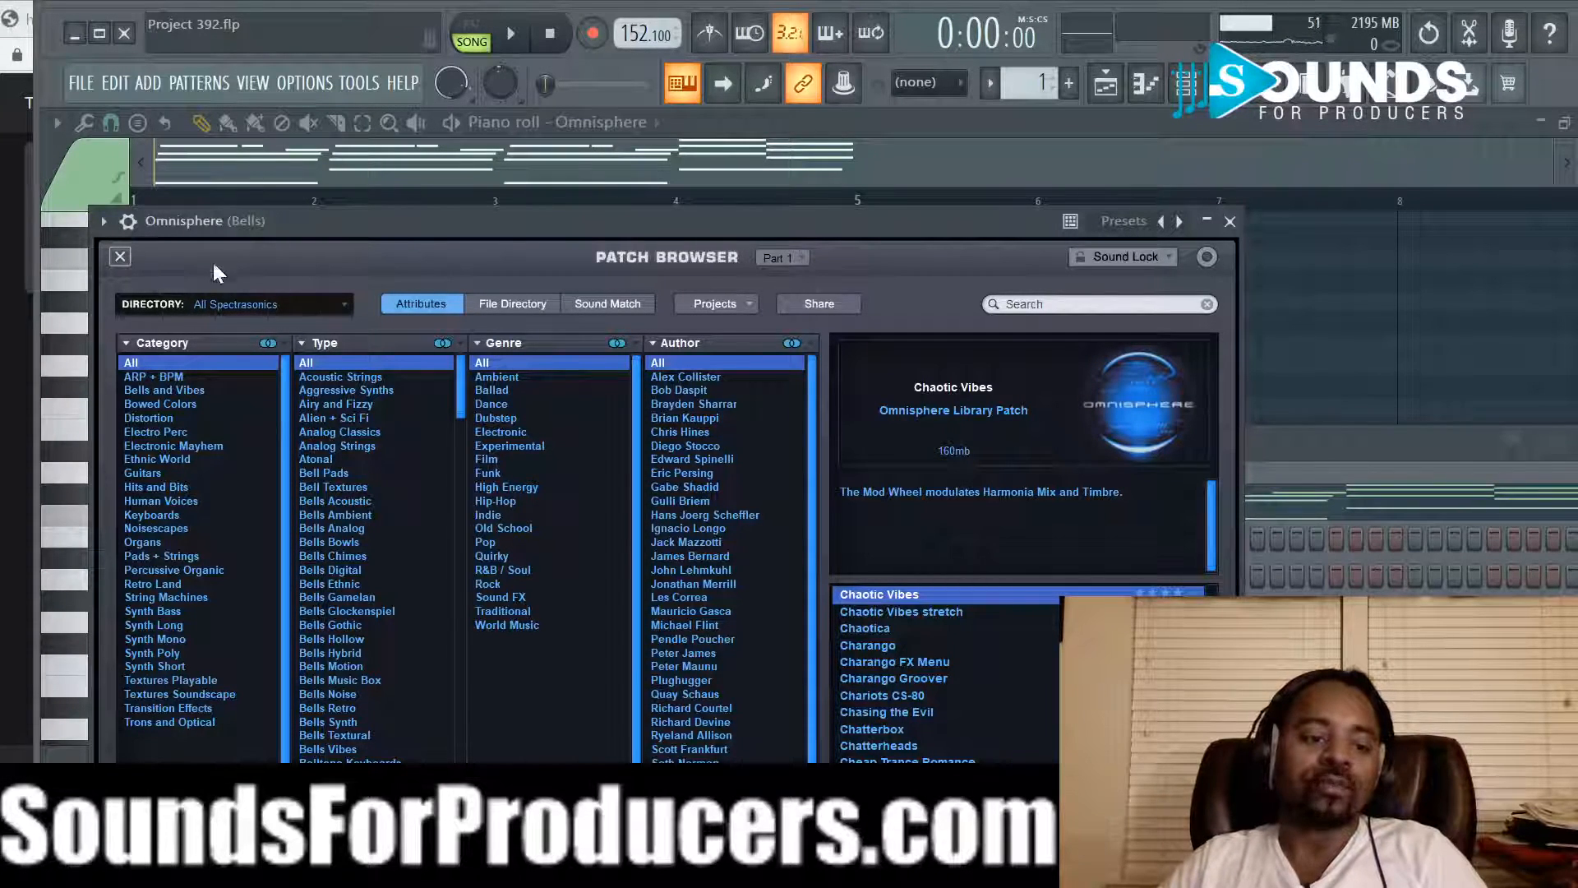
{"action": "left_click", "coordinate": [1231, 223]}
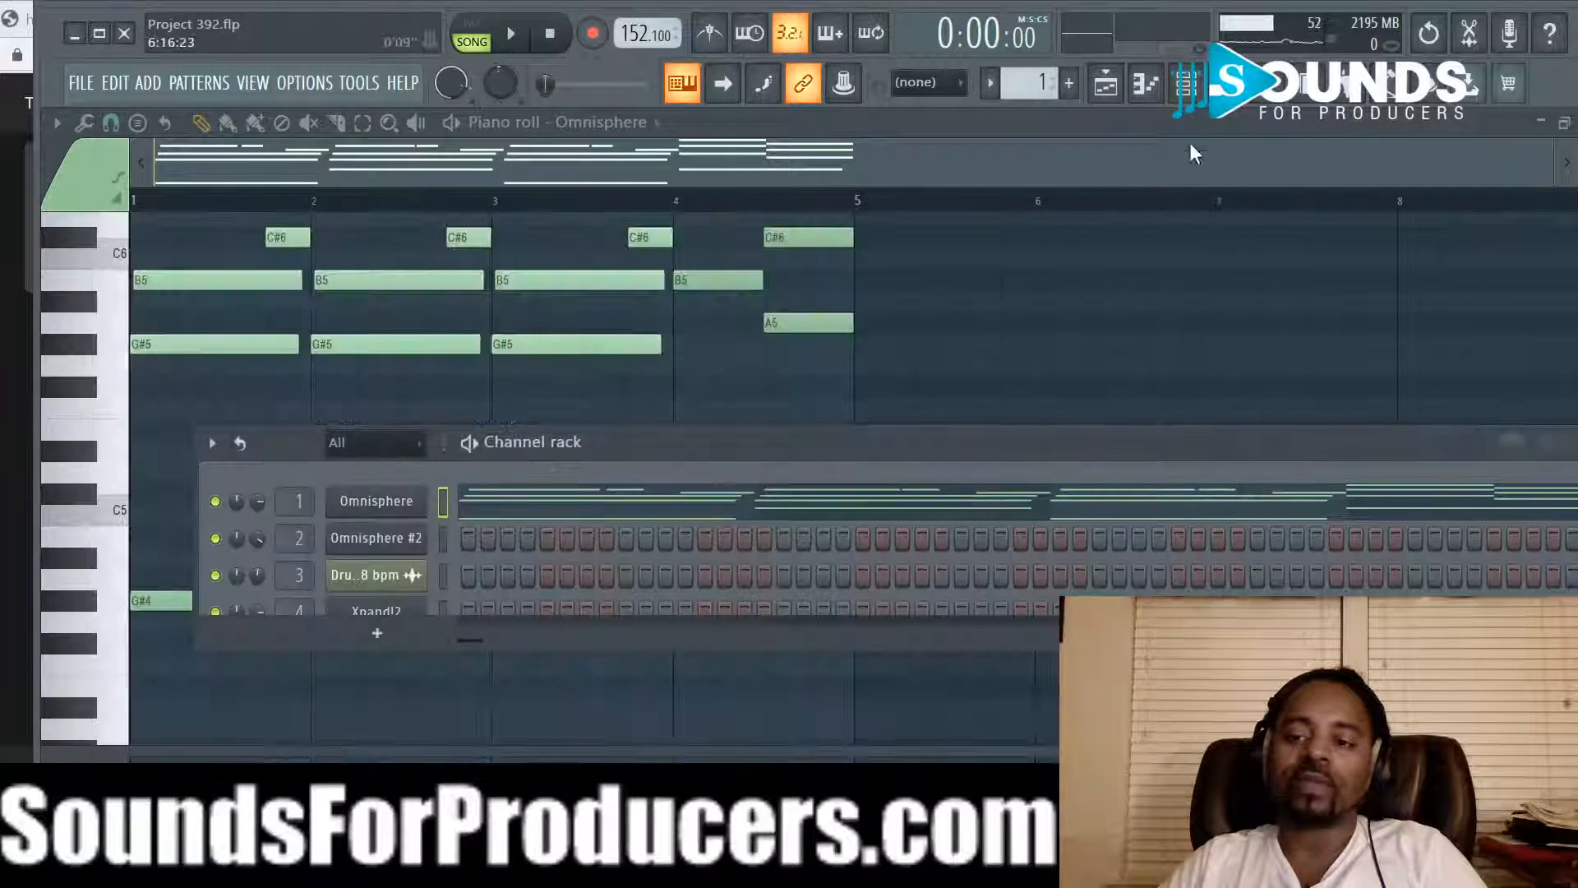
Step: Examine the Fruity parametric EQ 2 on the Bells mixer insert in an enlarged window while the song plays, stop playback and close the EQ
{"action": "left_click", "coordinate": [1227, 87]}
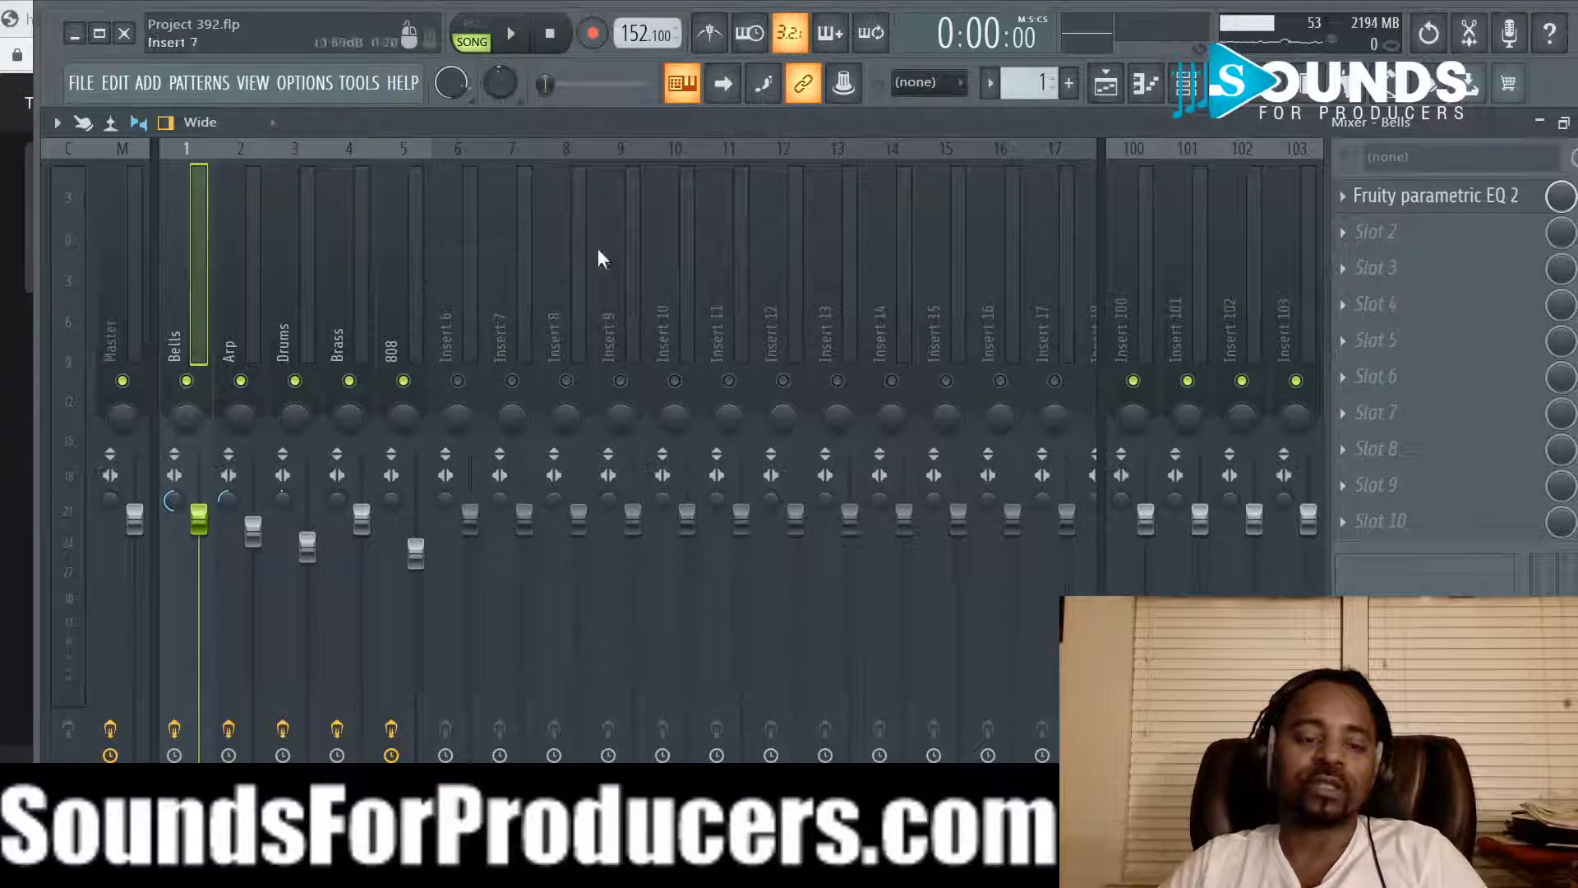
{"action": "left_click", "coordinate": [1455, 198]}
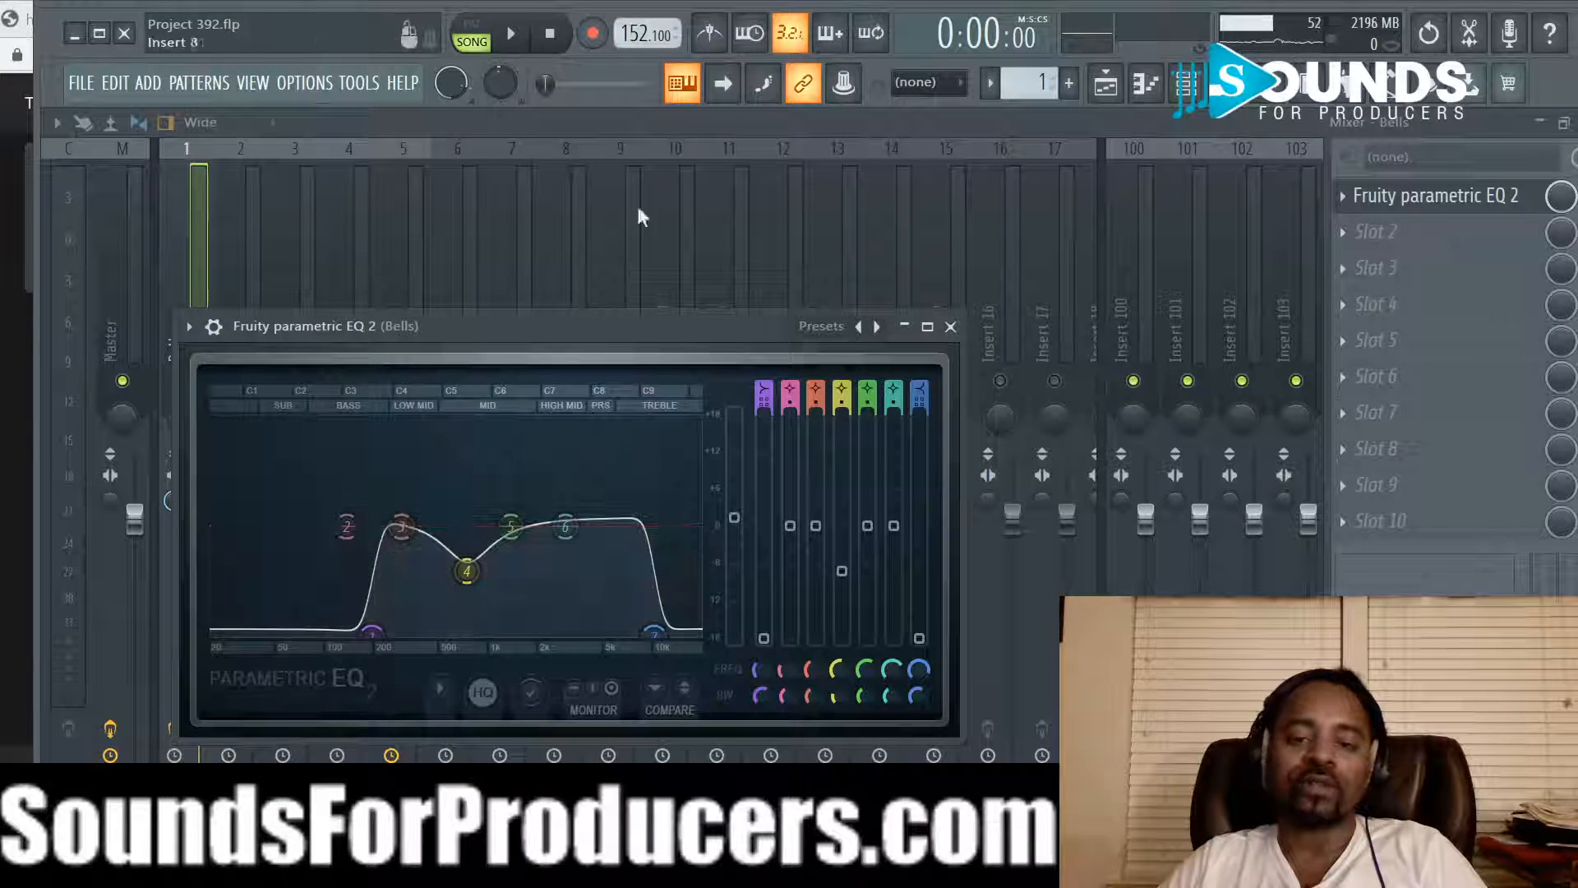
{"action": "left_click", "coordinate": [532, 33]}
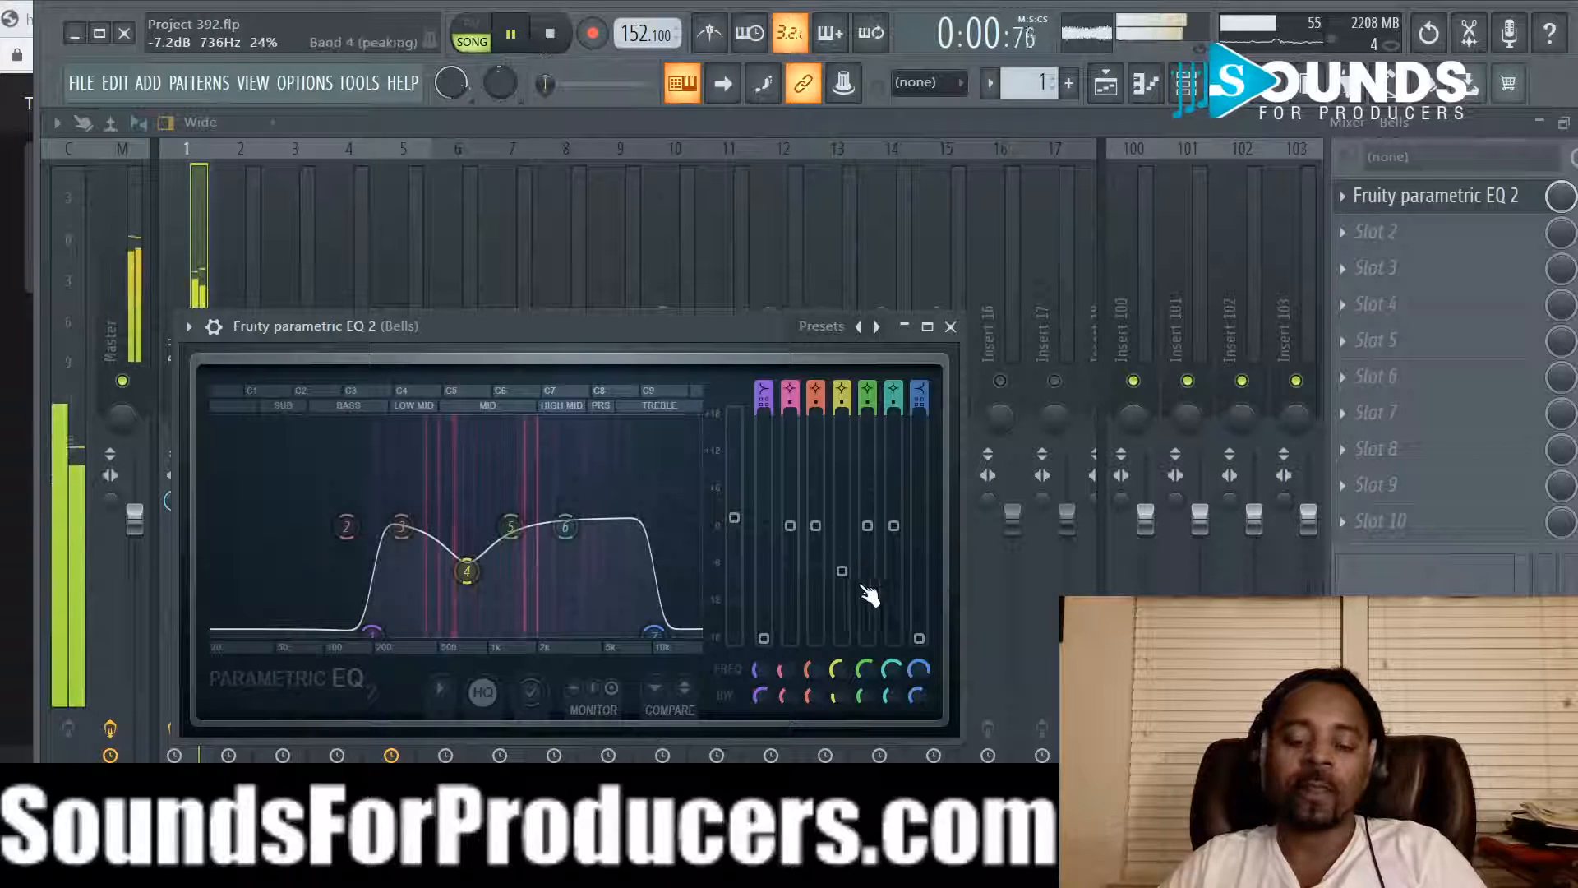
{"action": "left_click_drag", "start_coordinate": [963, 737], "coordinate": [1196, 873]}
{"action": "left_click_drag", "start_coordinate": [865, 327], "coordinate": [810, 156]}
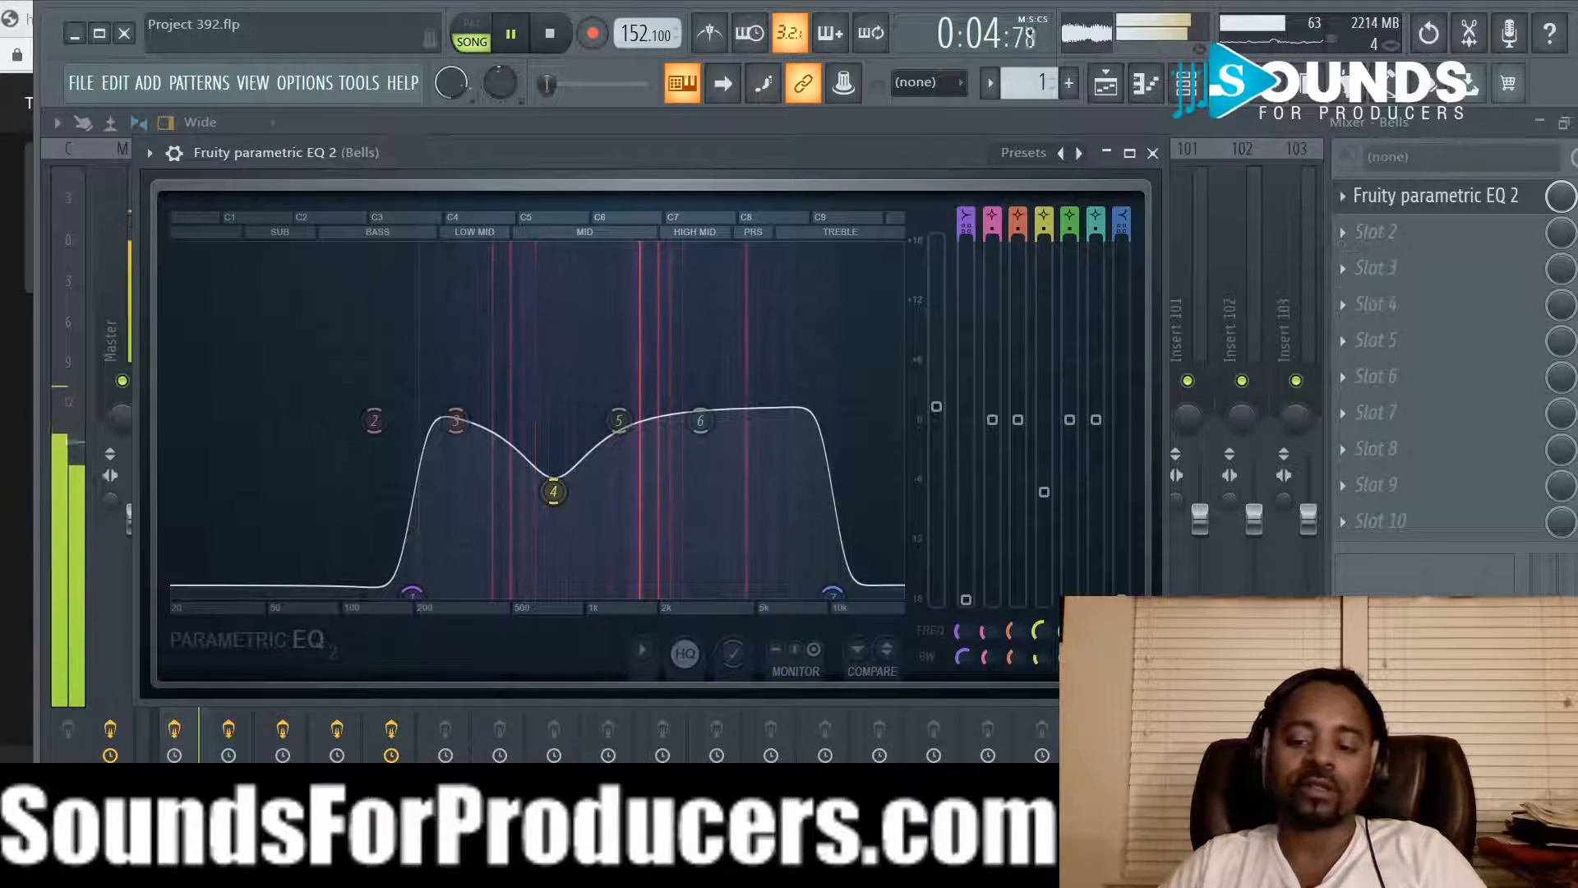
{"action": "left_click_drag", "start_coordinate": [1160, 697], "coordinate": [1256, 805]}
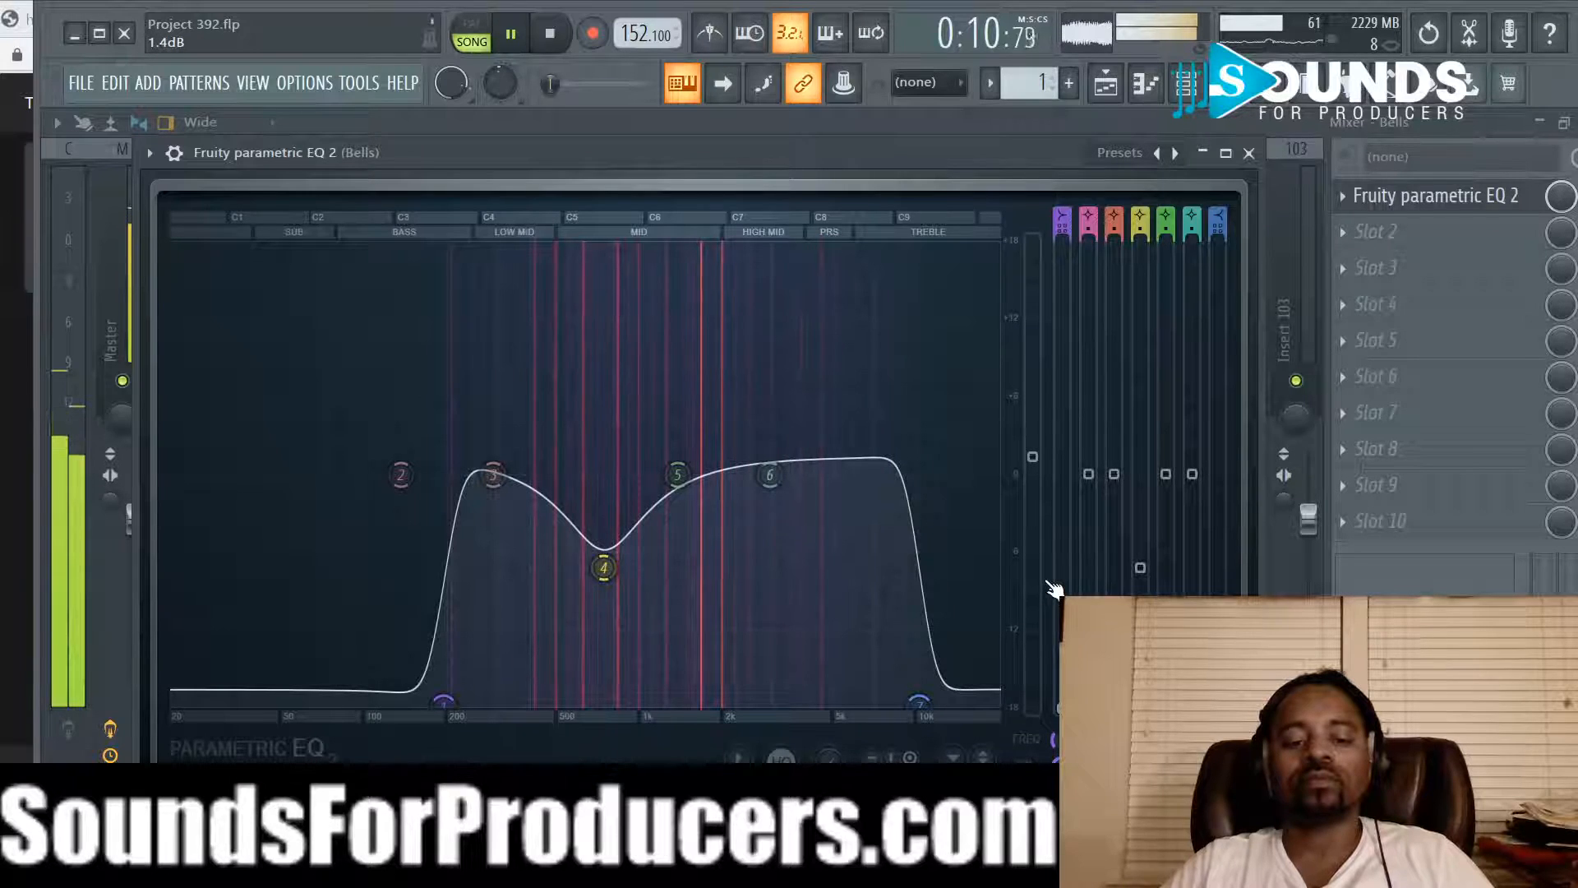
{"action": "left_click", "coordinate": [550, 34]}
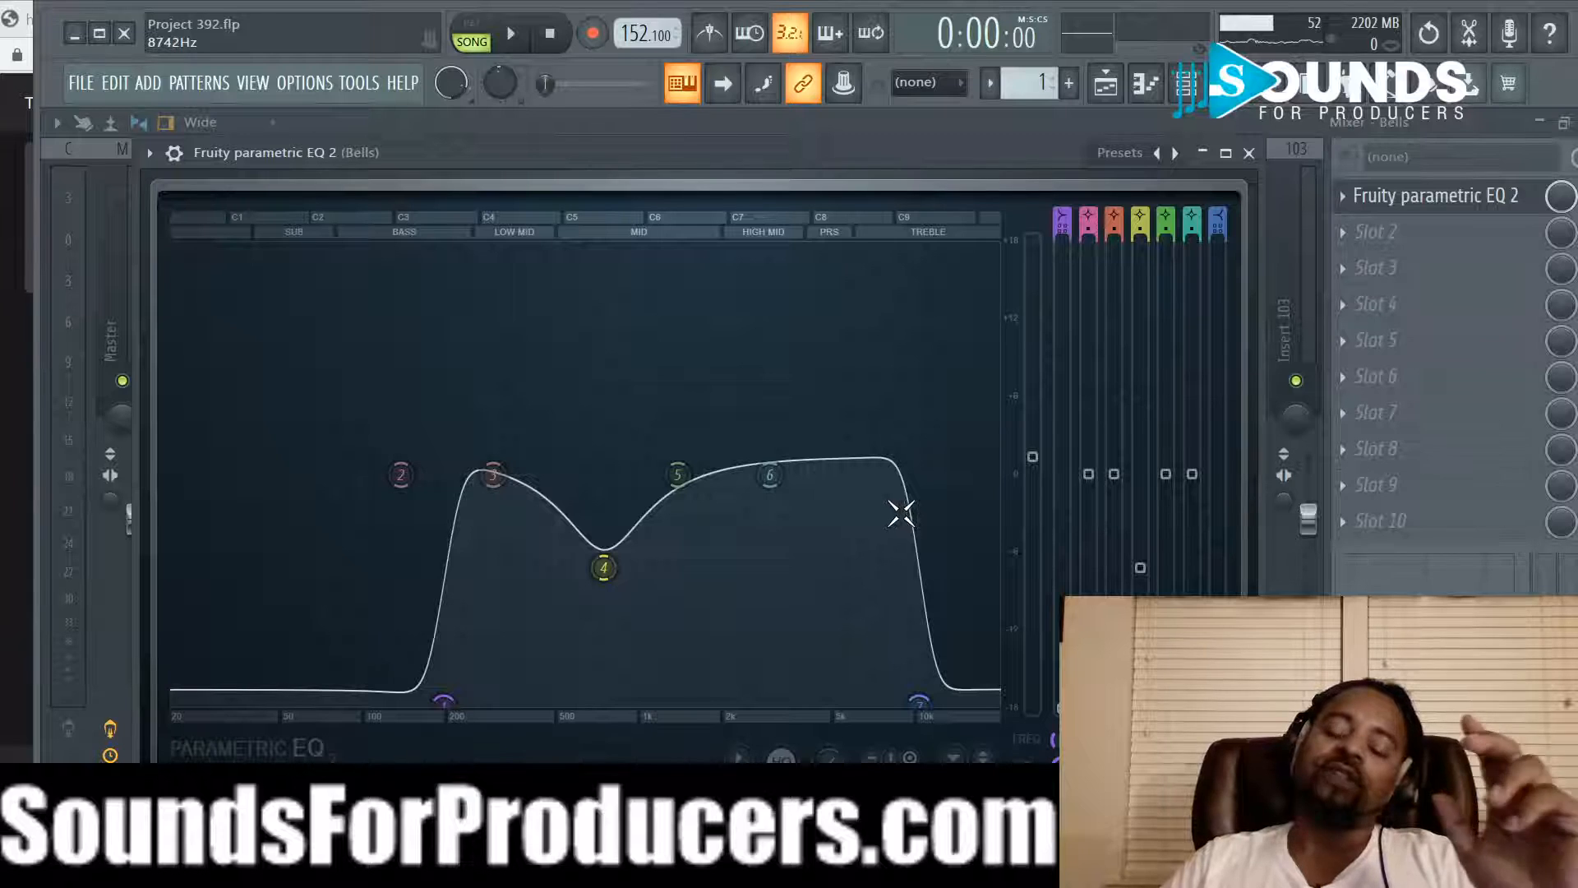
{"action": "left_click_drag", "start_coordinate": [722, 155], "coordinate": [670, 528]}
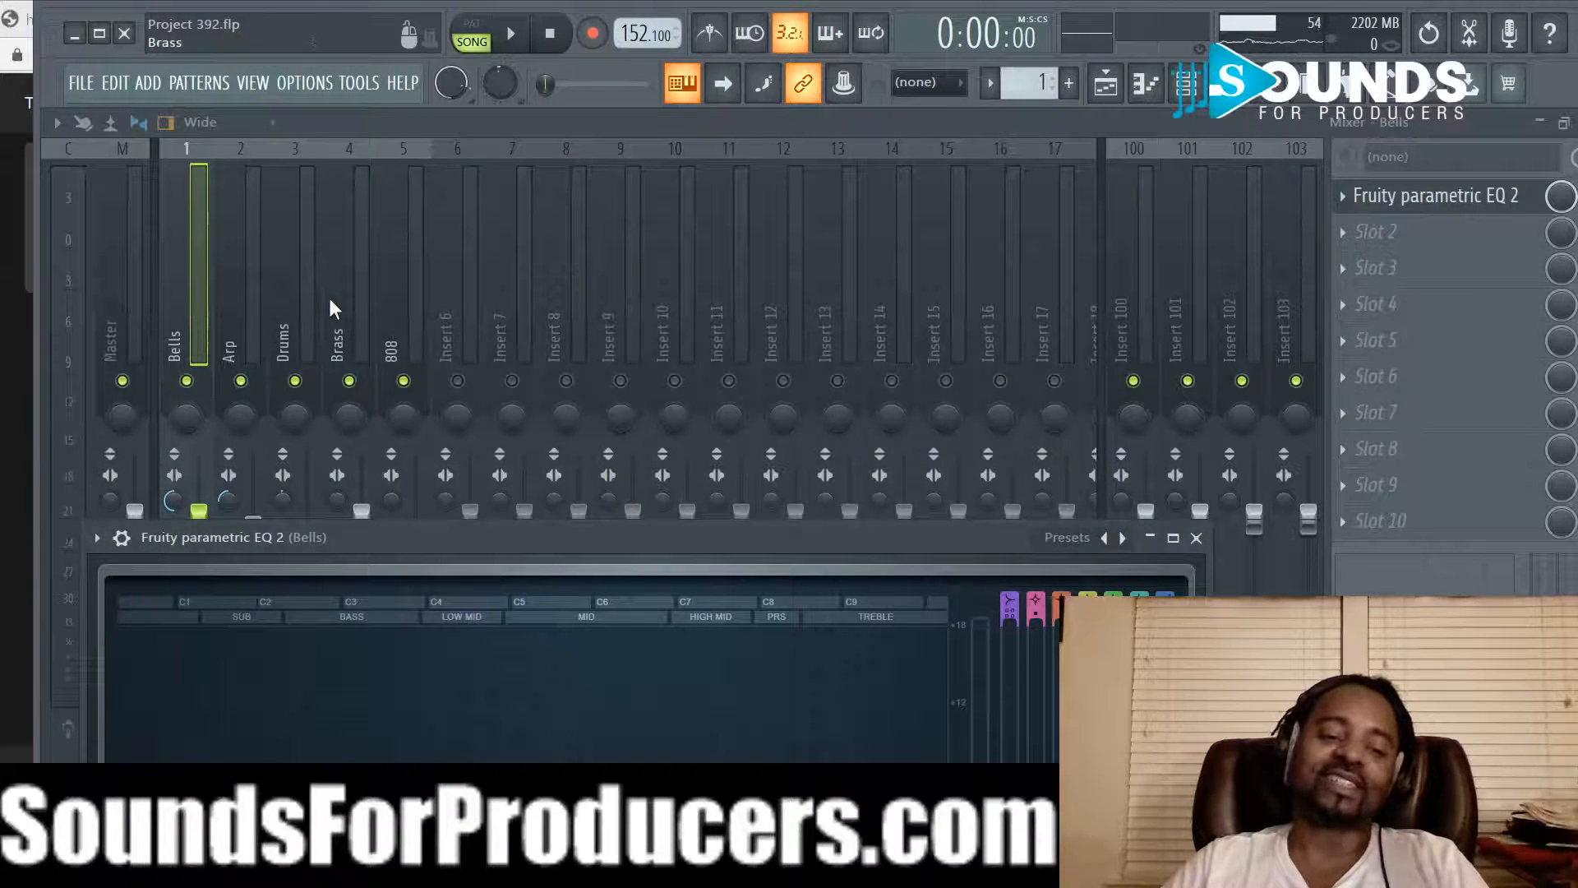
{"action": "left_click_drag", "start_coordinate": [440, 538], "coordinate": [539, 275]}
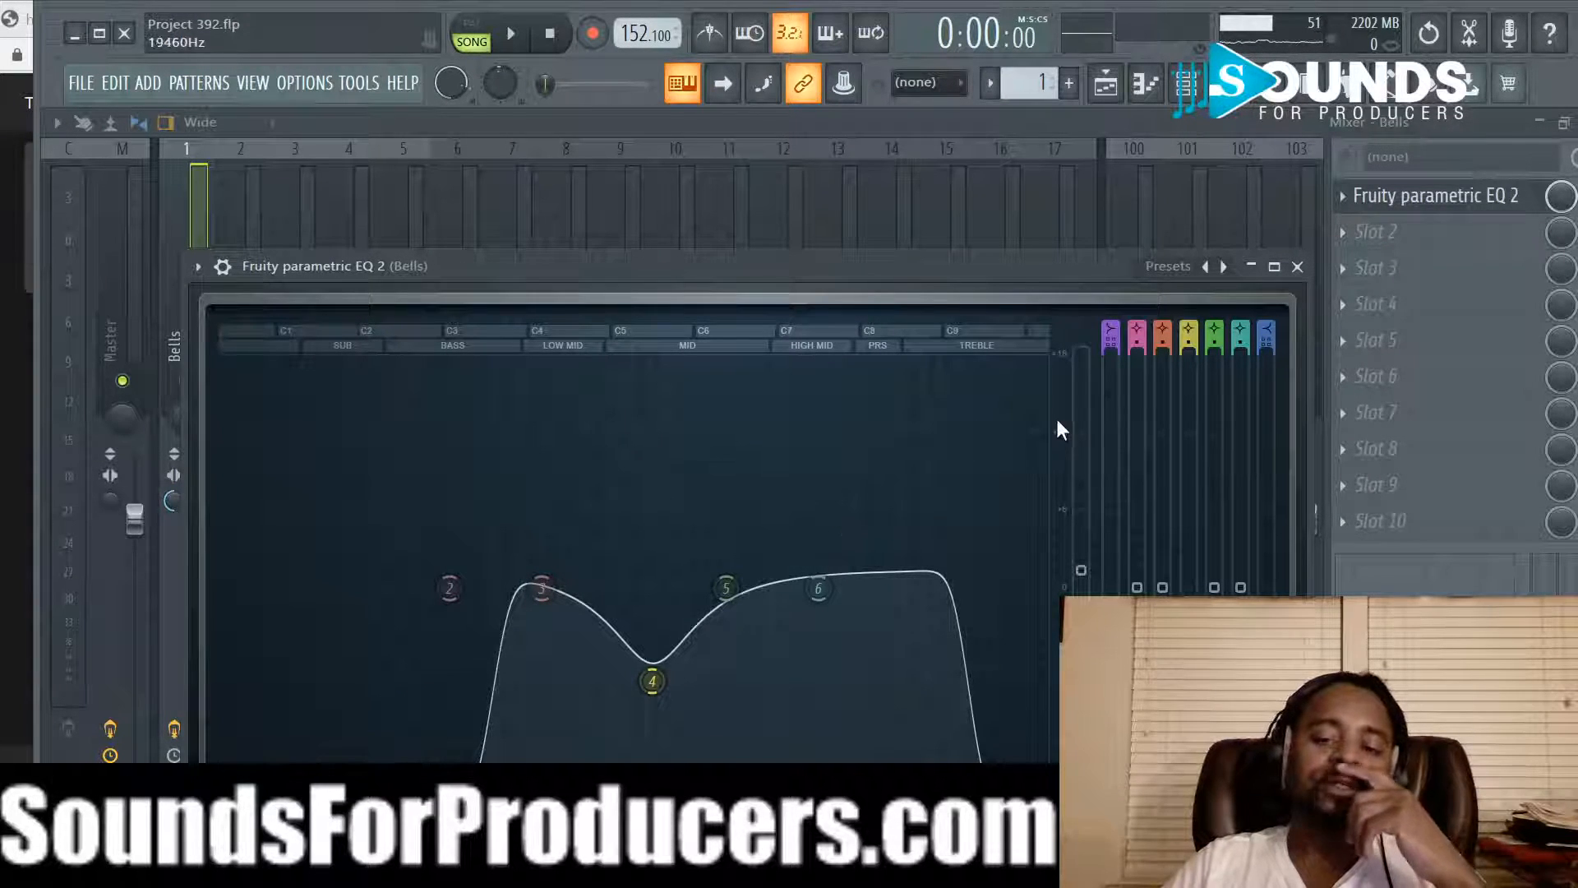
{"action": "left_click", "coordinate": [1297, 266]}
Step: Show the playlist, unmute Track 2 alongside Track 1, and play the song from the start
{"action": "left_click", "coordinate": [1183, 94]}
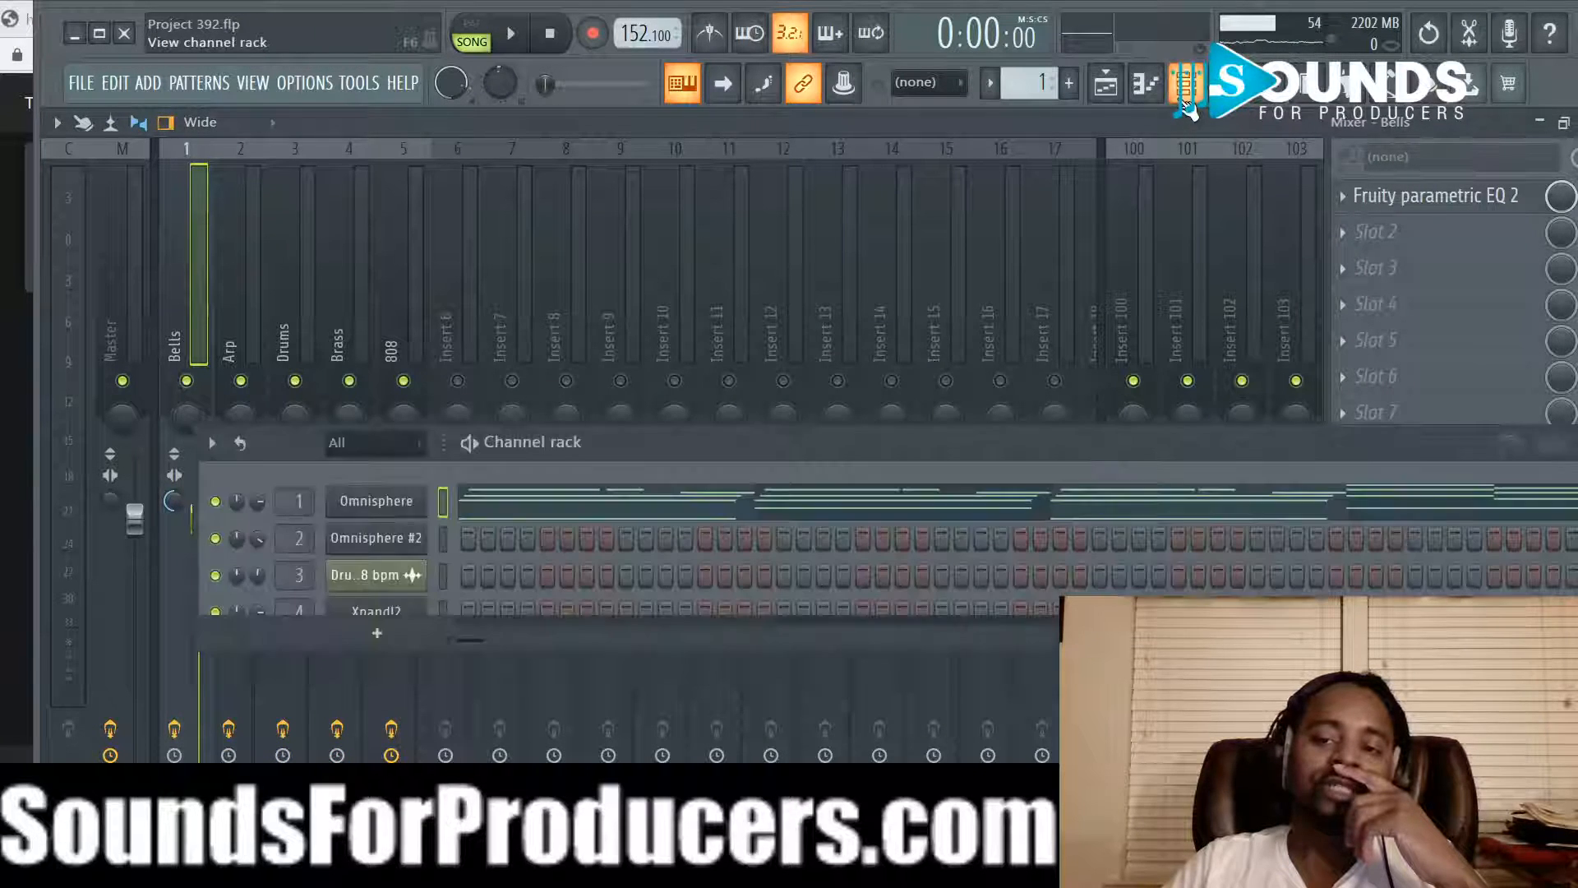
{"action": "left_click", "coordinate": [1101, 125]}
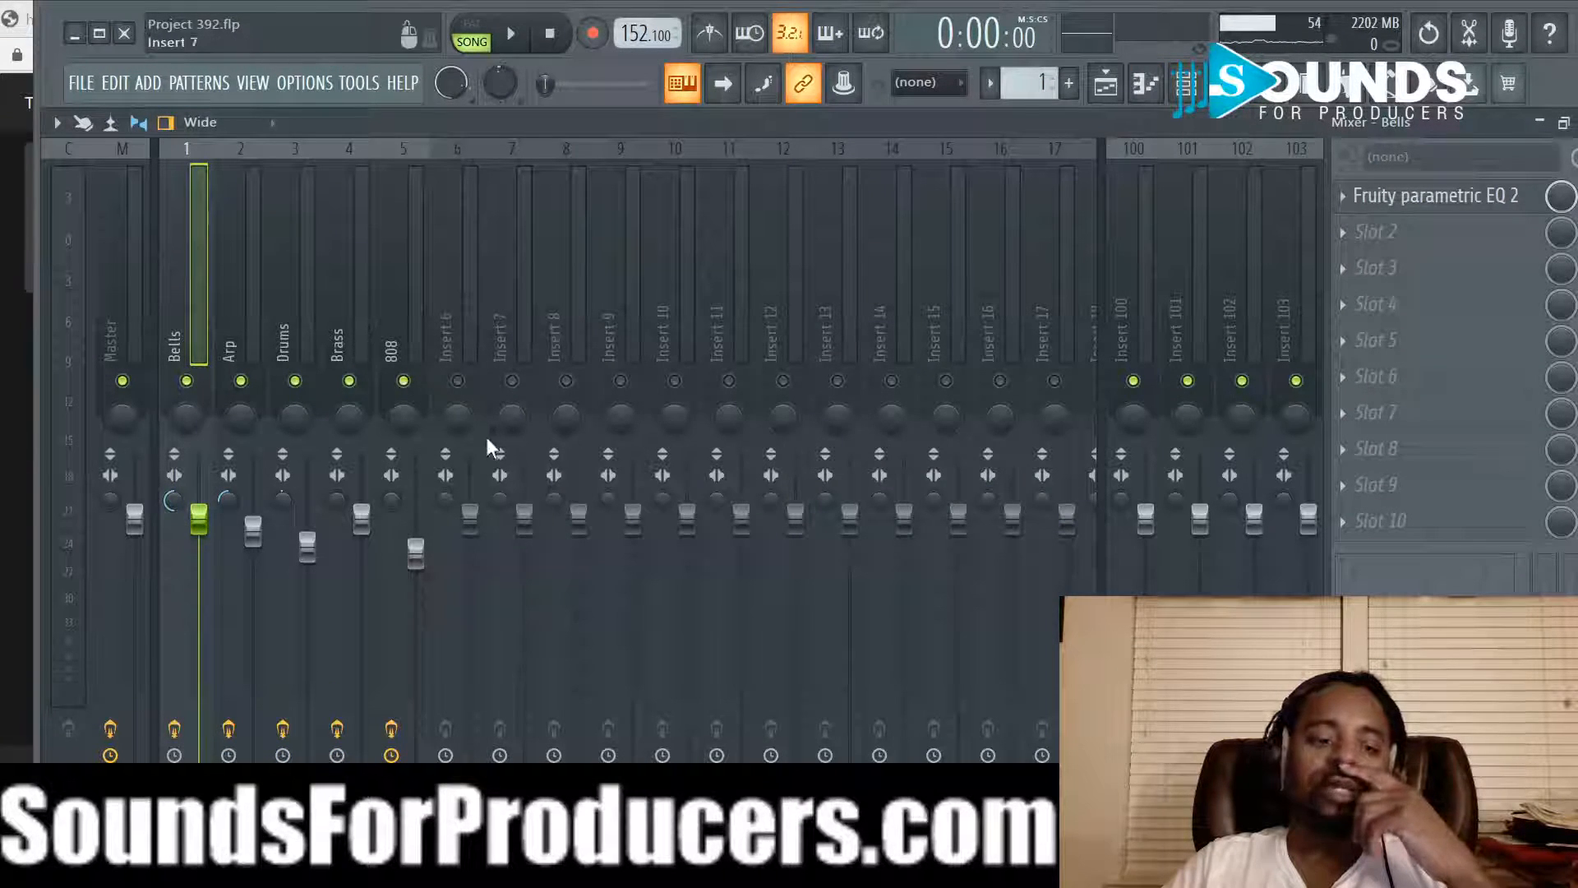
{"action": "left_click", "coordinate": [1105, 85]}
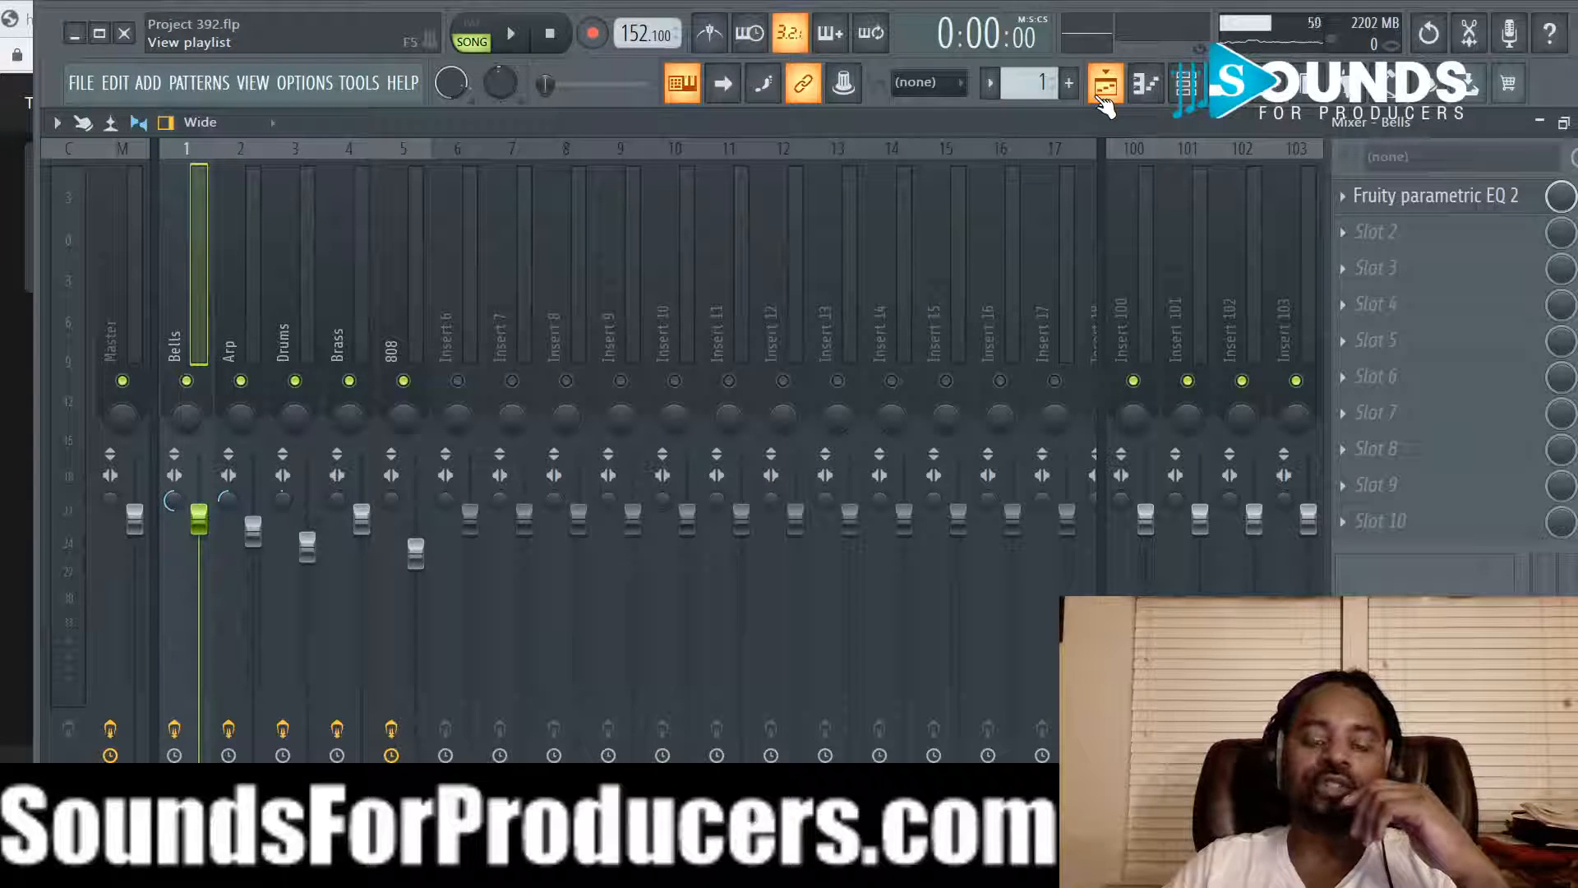
{"action": "left_click", "coordinate": [1106, 85]}
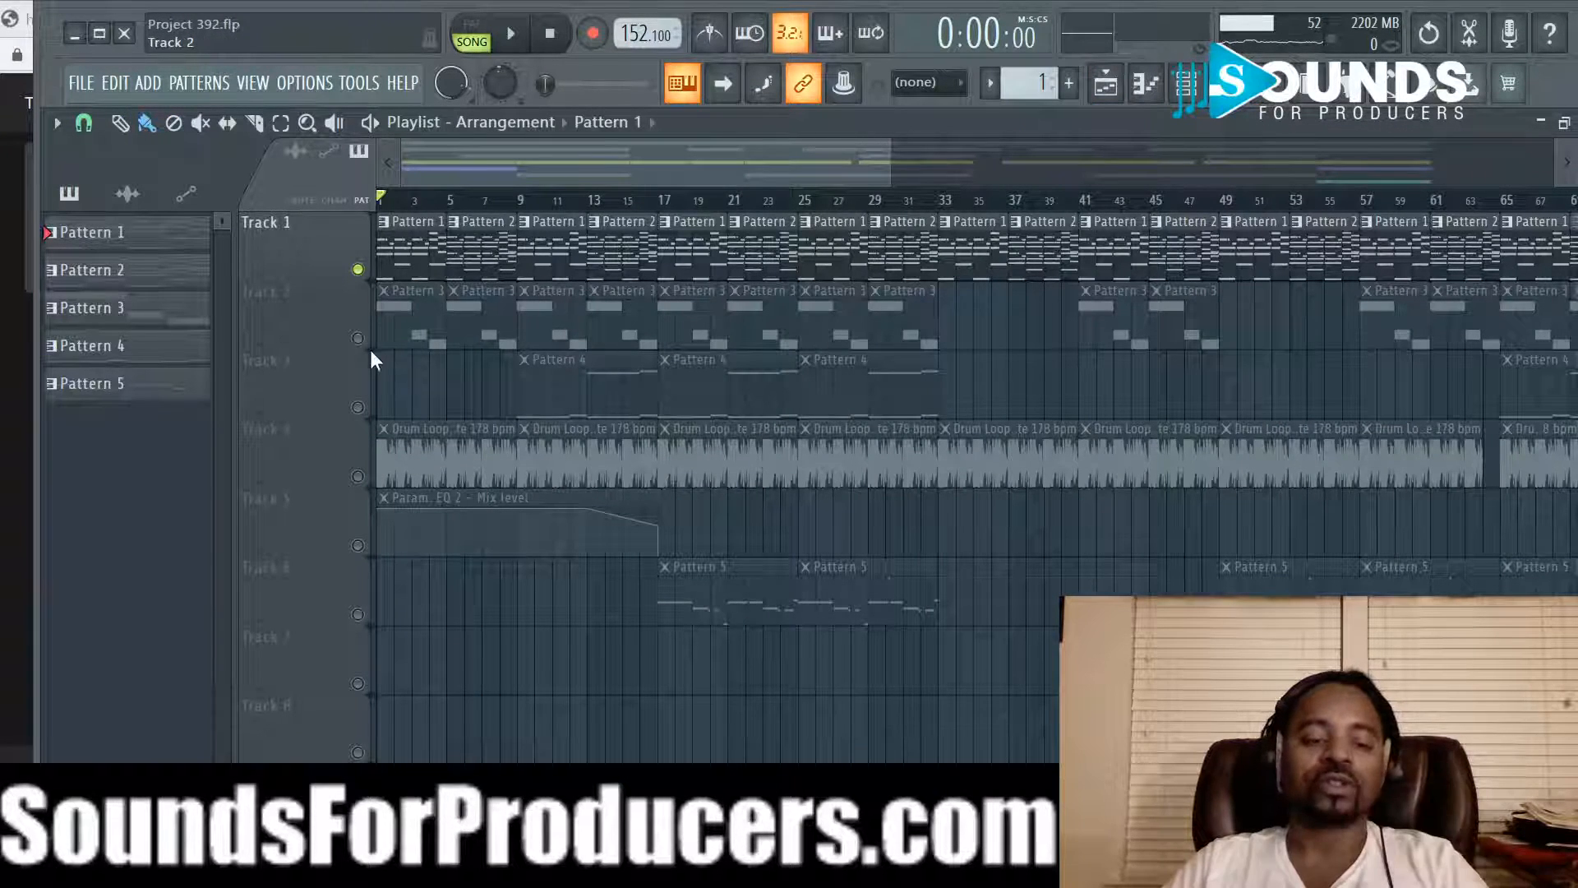
{"action": "left_click", "coordinate": [358, 338]}
{"action": "key", "text": "space"}
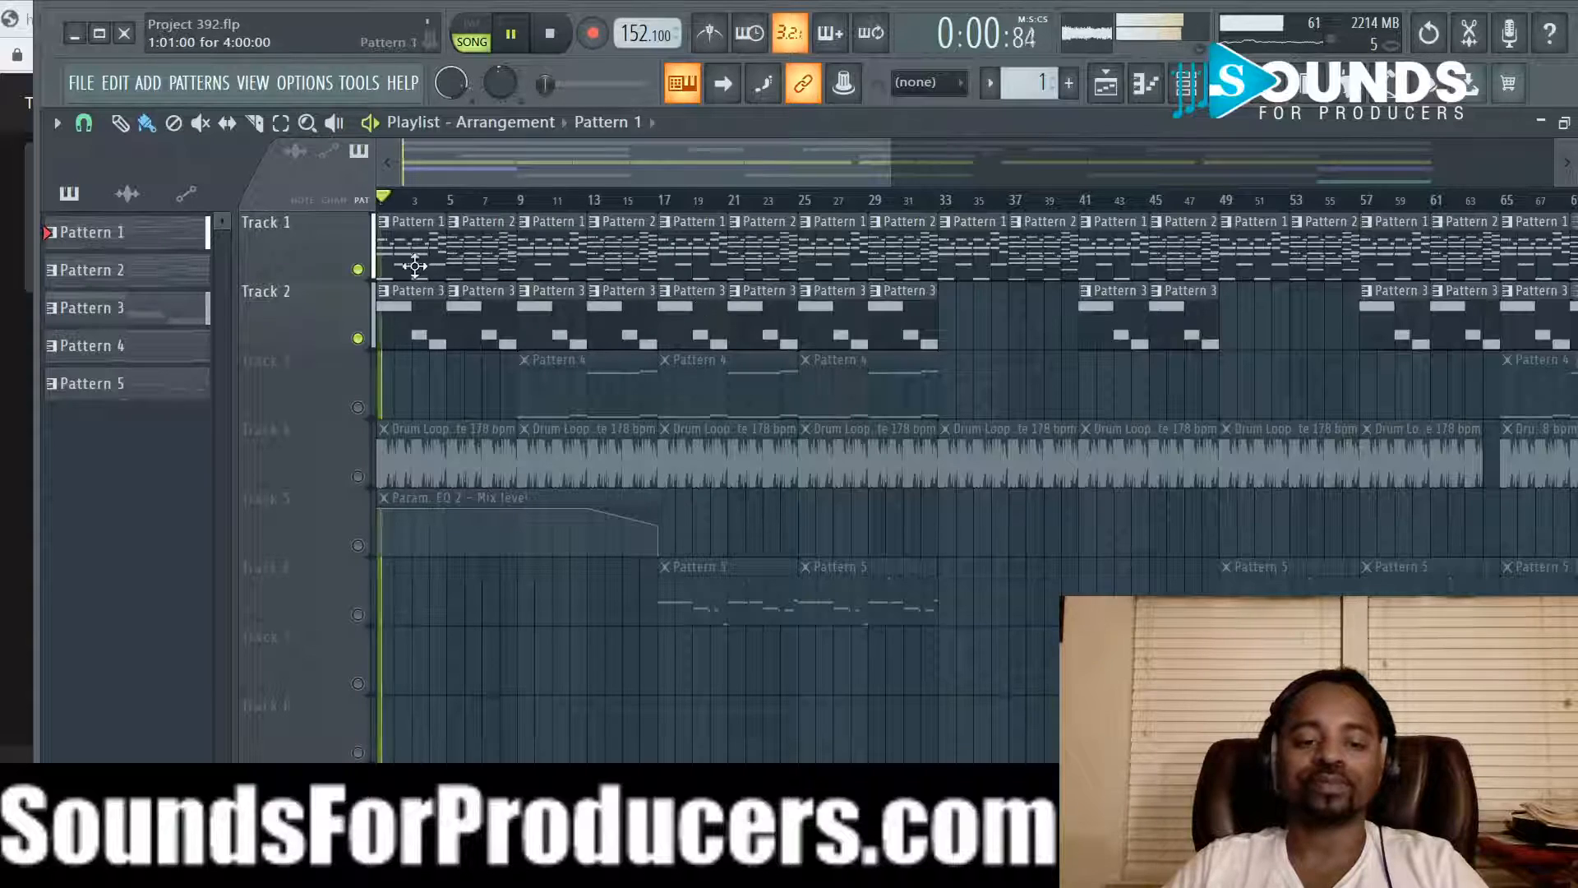
Step: Mute Track 1 to hear the Pattern 3 part on its own, stop playback, and unmute Track 1
{"action": "left_click", "coordinate": [358, 269]}
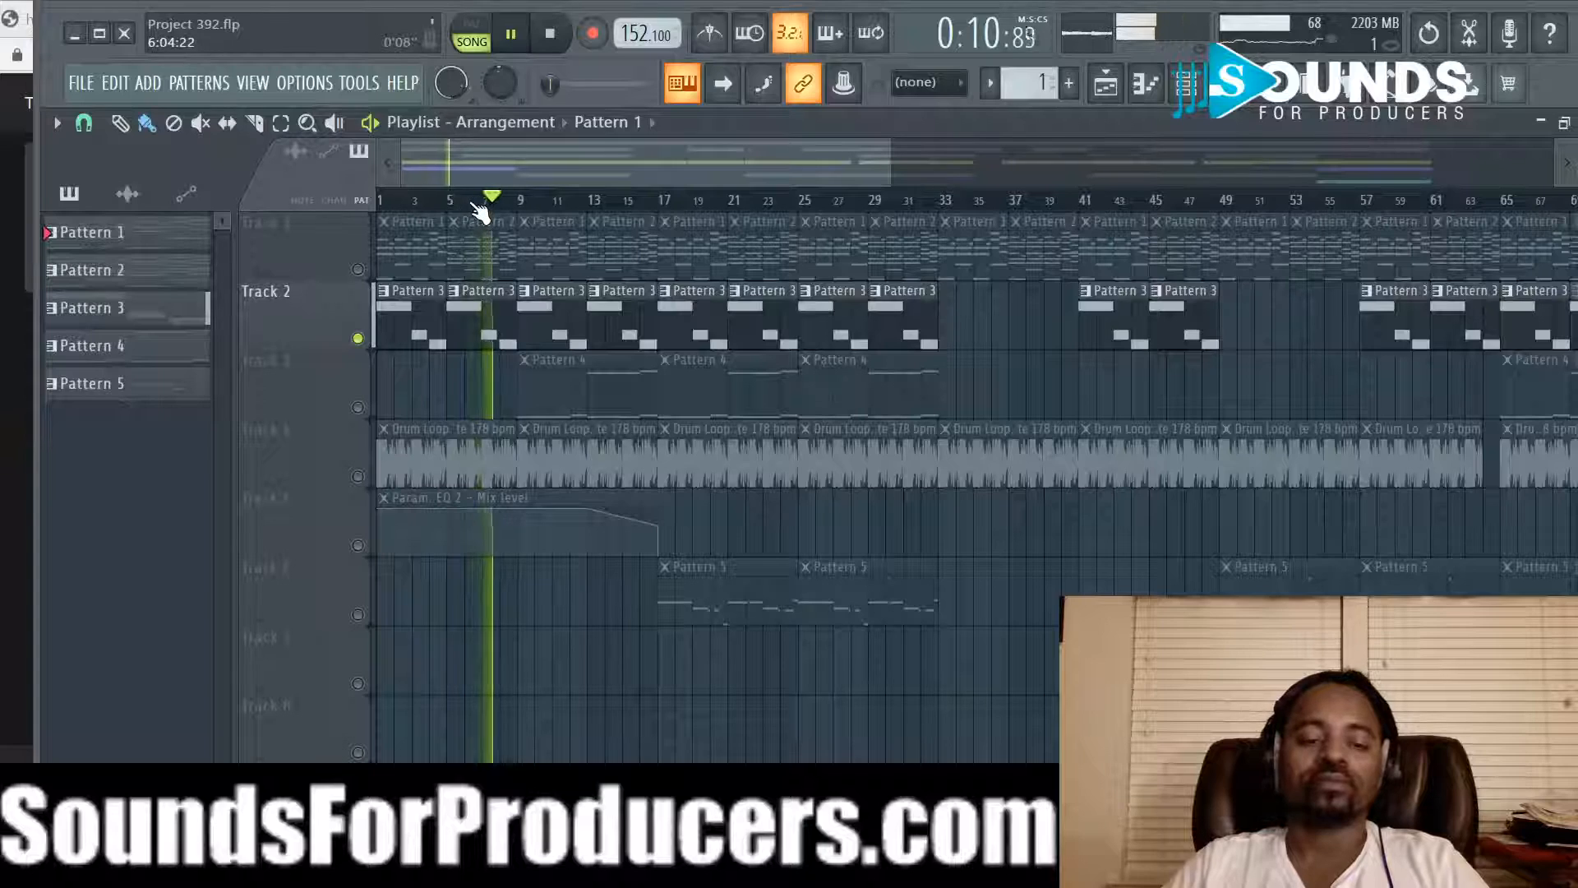
{"action": "scroll", "coordinate": [456, 163], "scroll_direction": "up", "scroll_amount": 4}
{"action": "left_click_drag", "start_coordinate": [452, 156], "coordinate": [359, 170]}
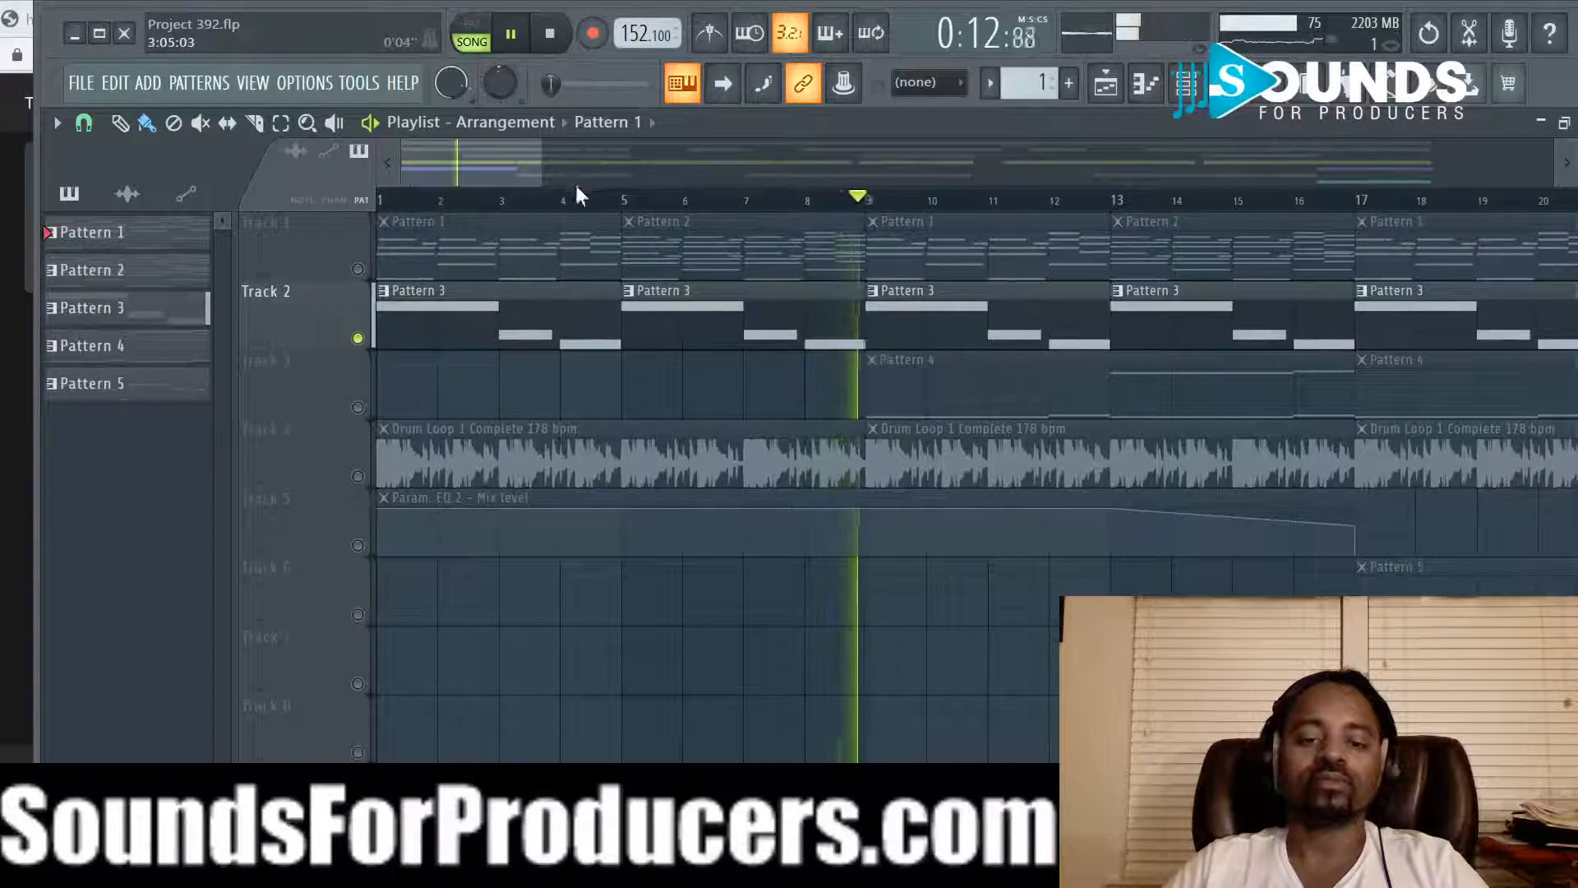
{"action": "key", "text": "space"}
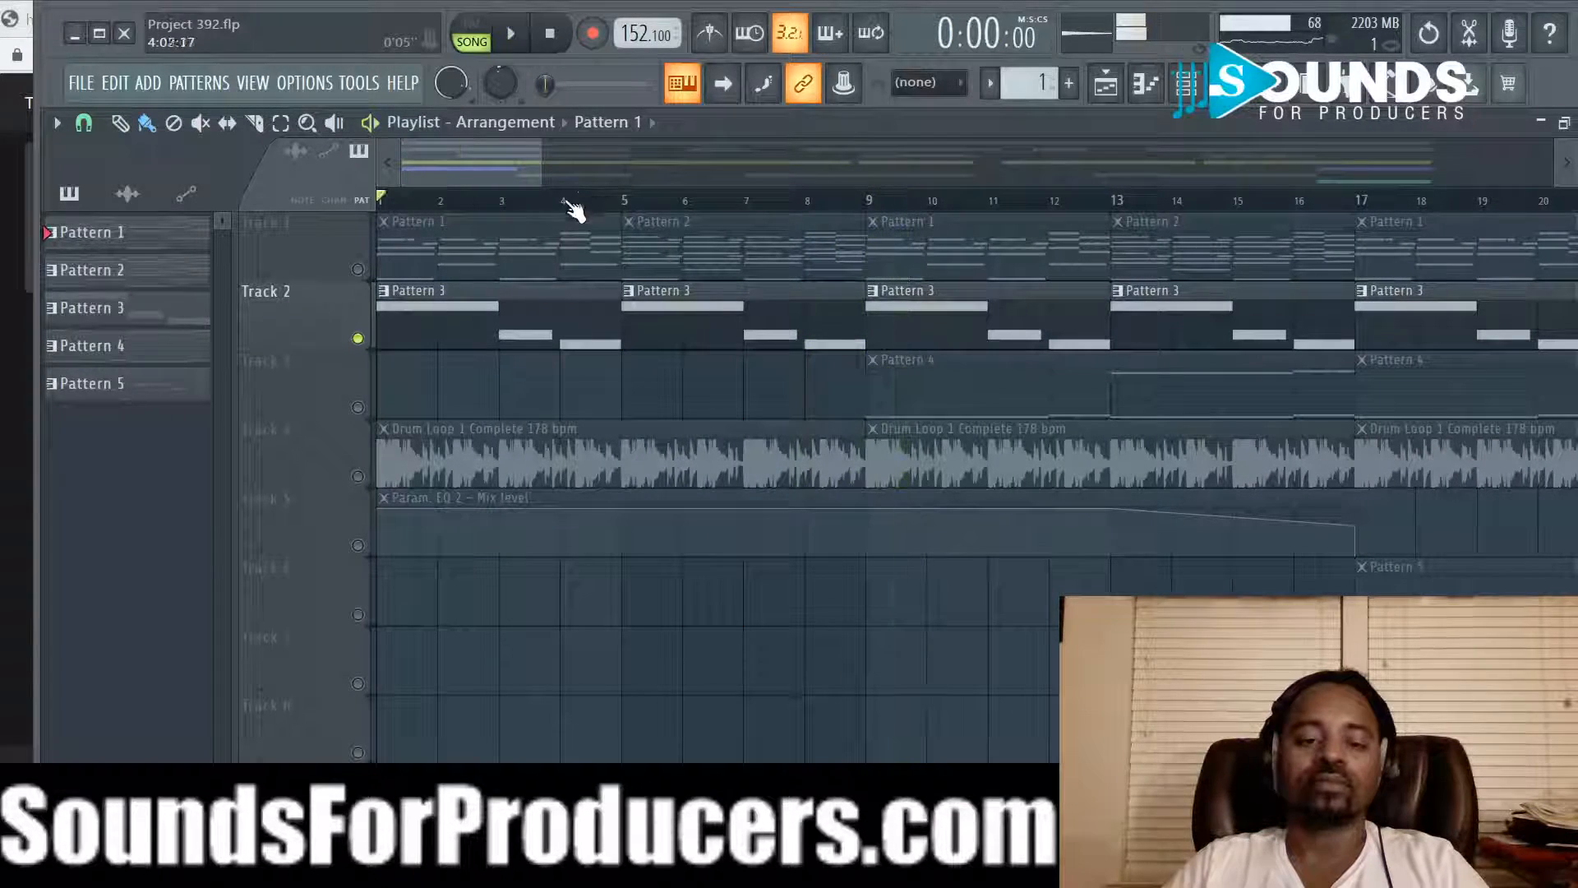
{"action": "left_click", "coordinate": [358, 269]}
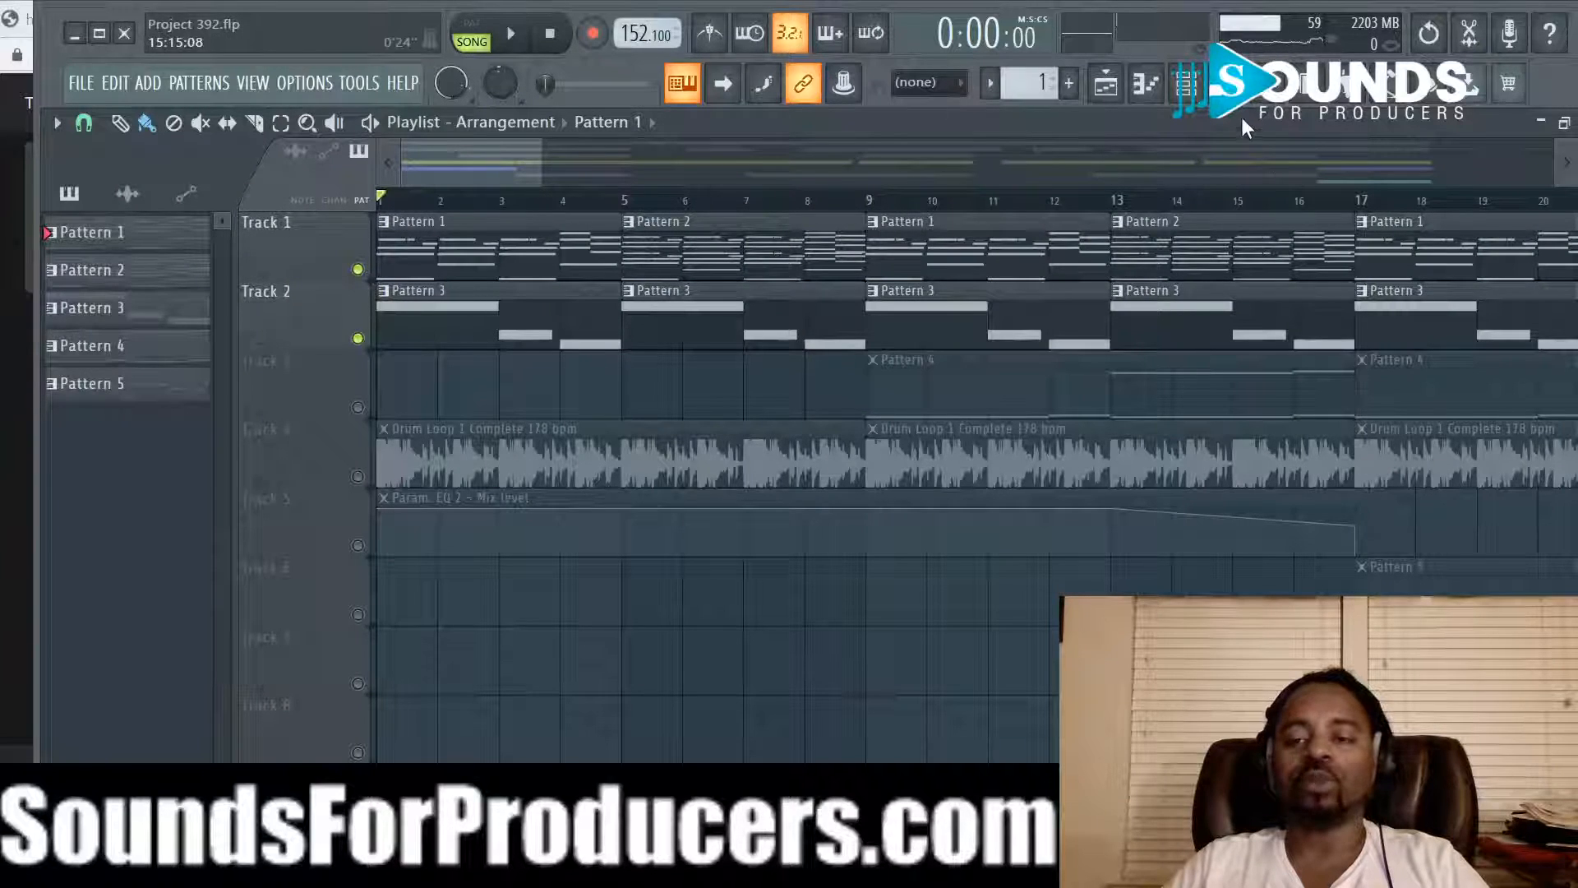
Step: Extend the channel rack to show all channels, and inspect Omnisphere #2's Fundamental Arp patch and its patch browser before closing the plugin
{"action": "left_click", "coordinate": [1188, 82]}
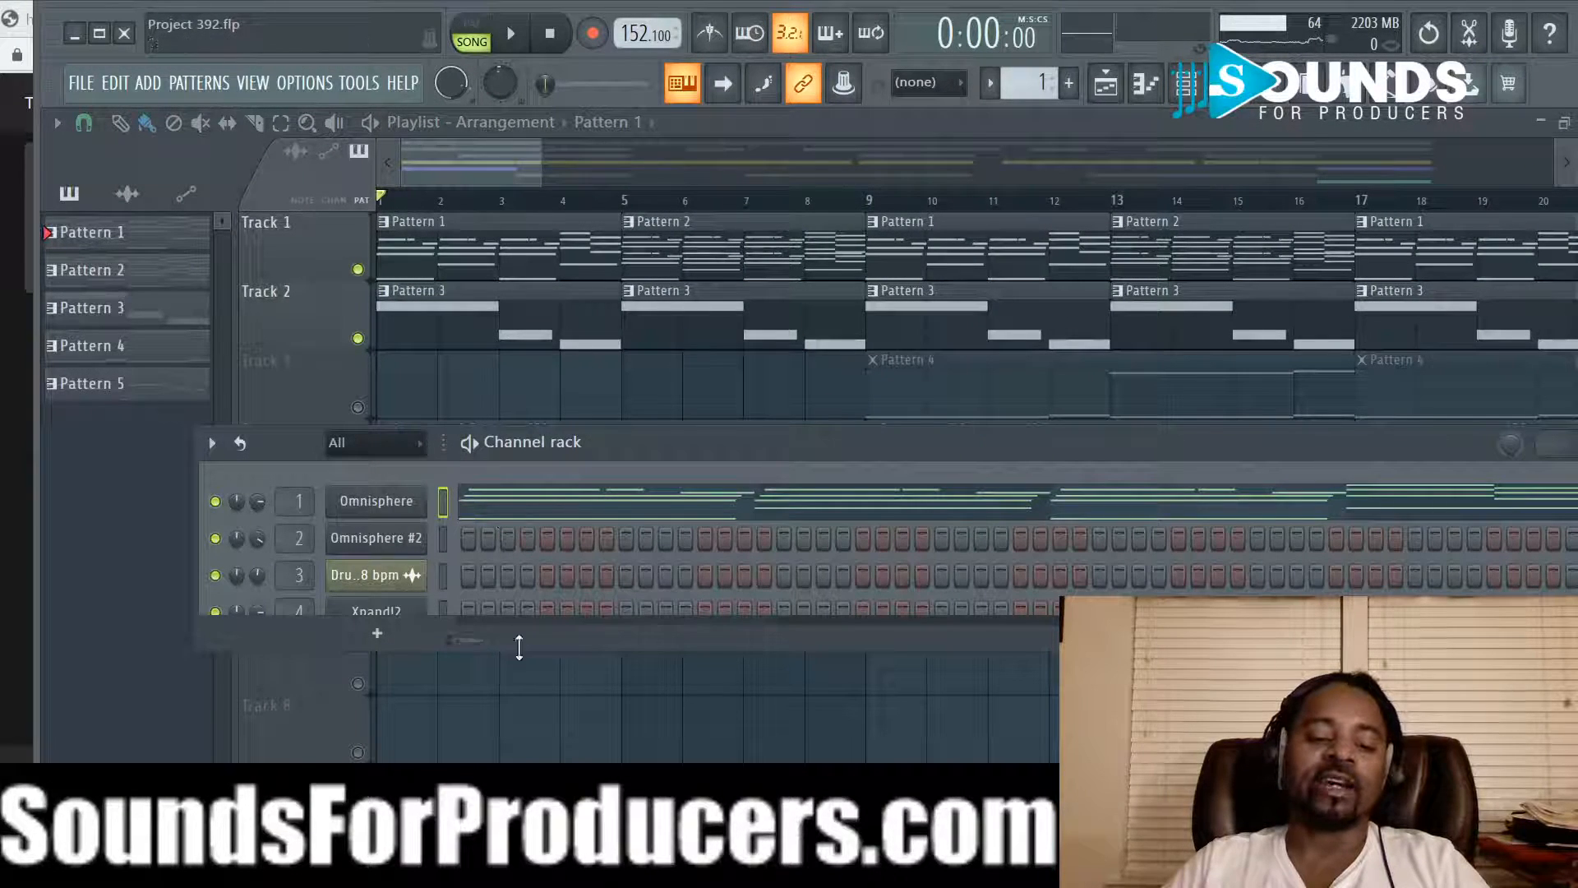
{"action": "left_click_drag", "start_coordinate": [521, 646], "coordinate": [530, 746]}
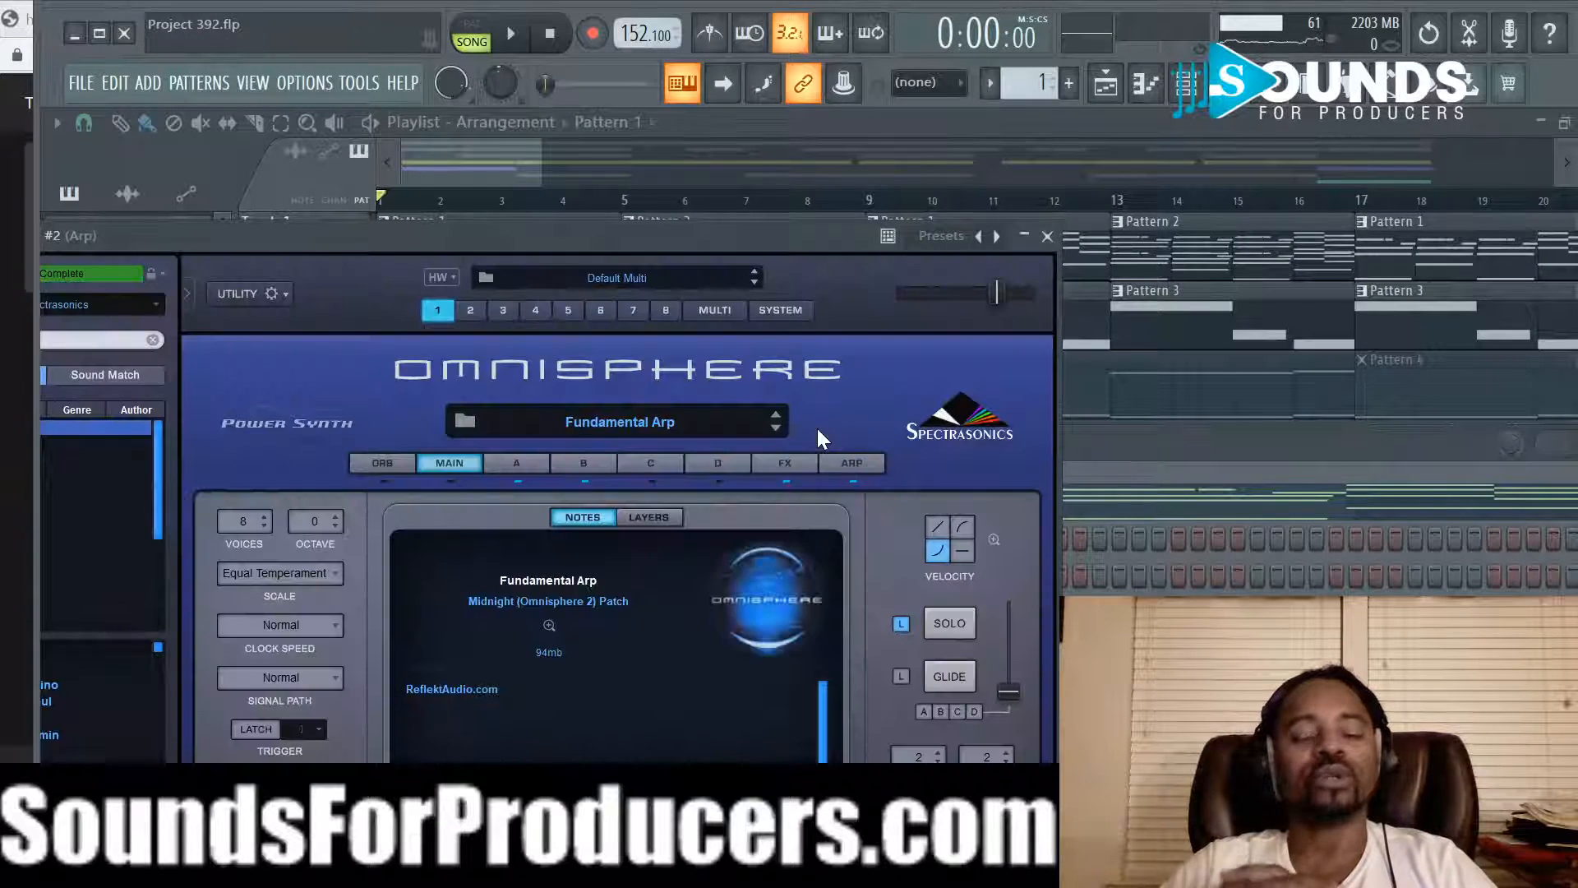
{"action": "left_click_drag", "start_coordinate": [639, 235], "coordinate": [919, 125]}
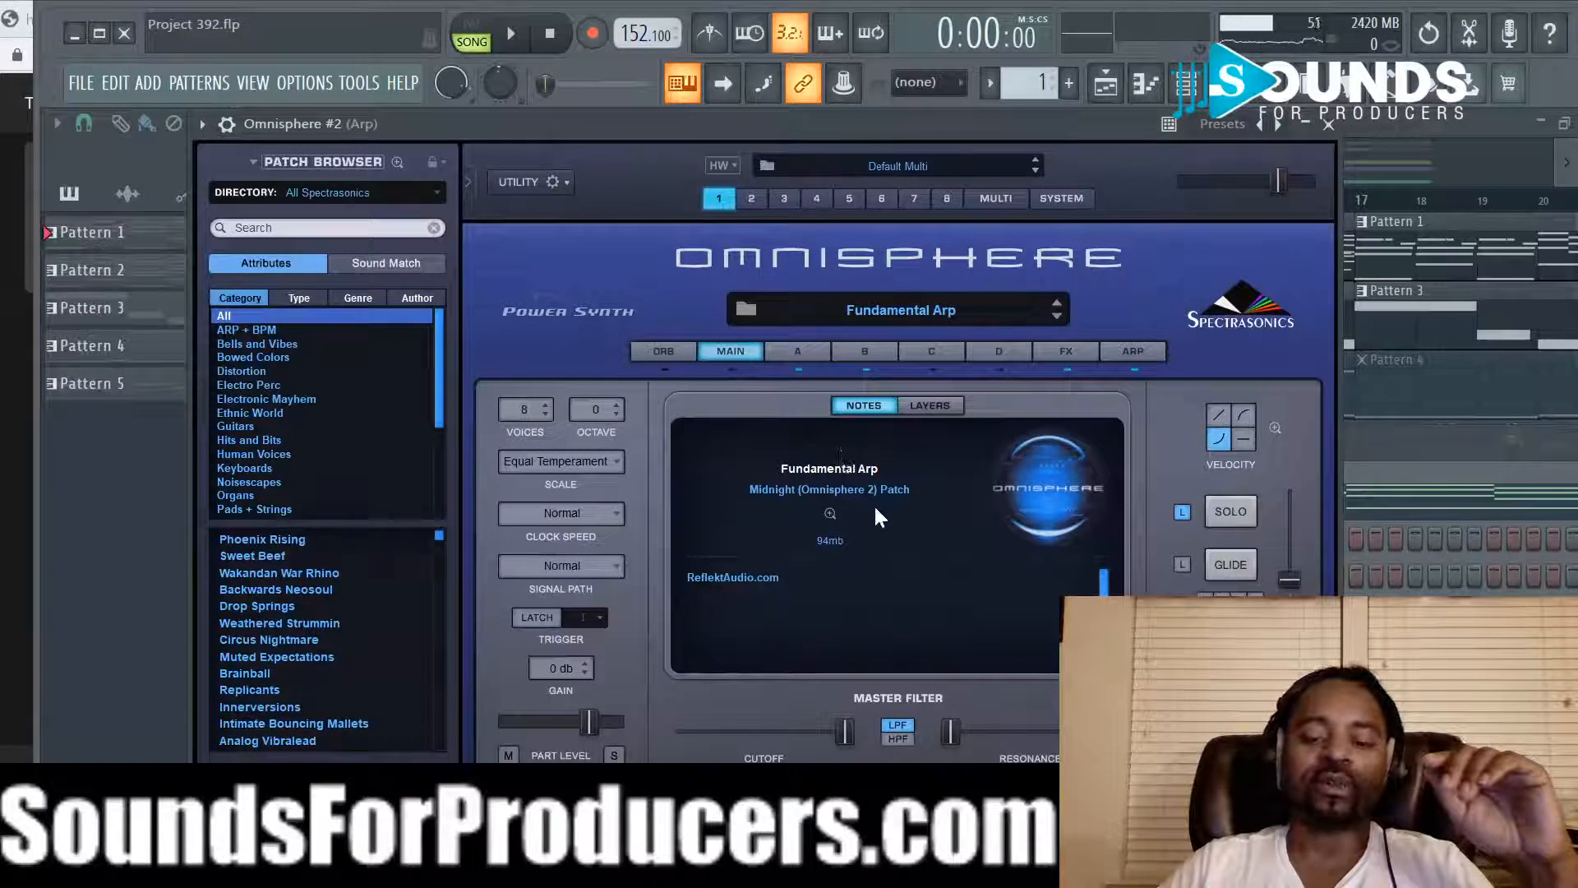
{"action": "left_click", "coordinate": [978, 317]}
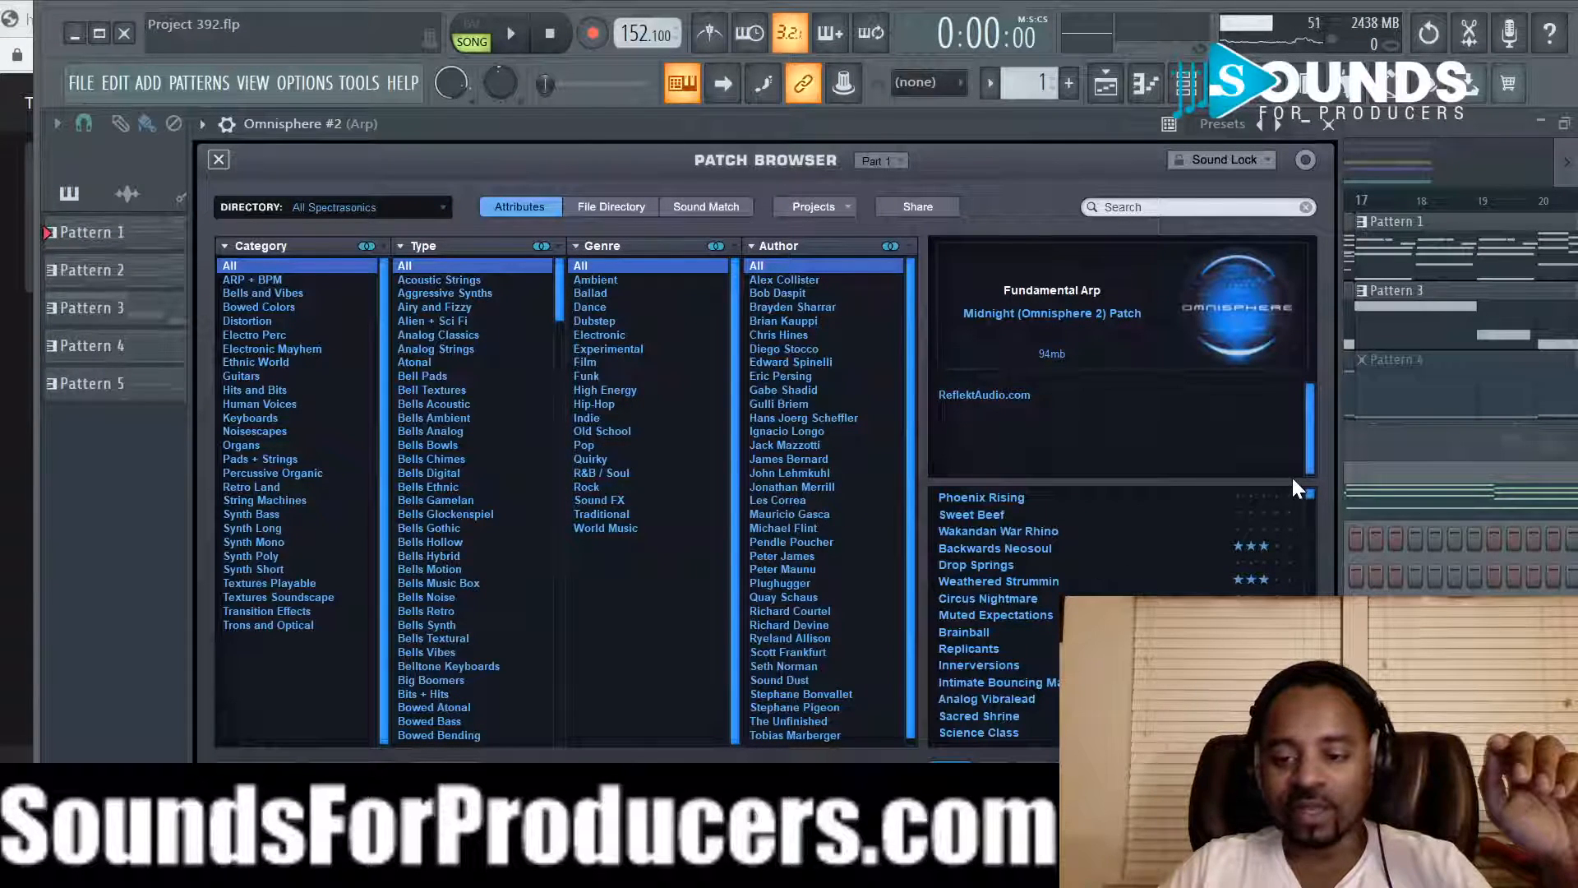
{"action": "left_click_drag", "start_coordinate": [1312, 492], "coordinate": [1320, 595]}
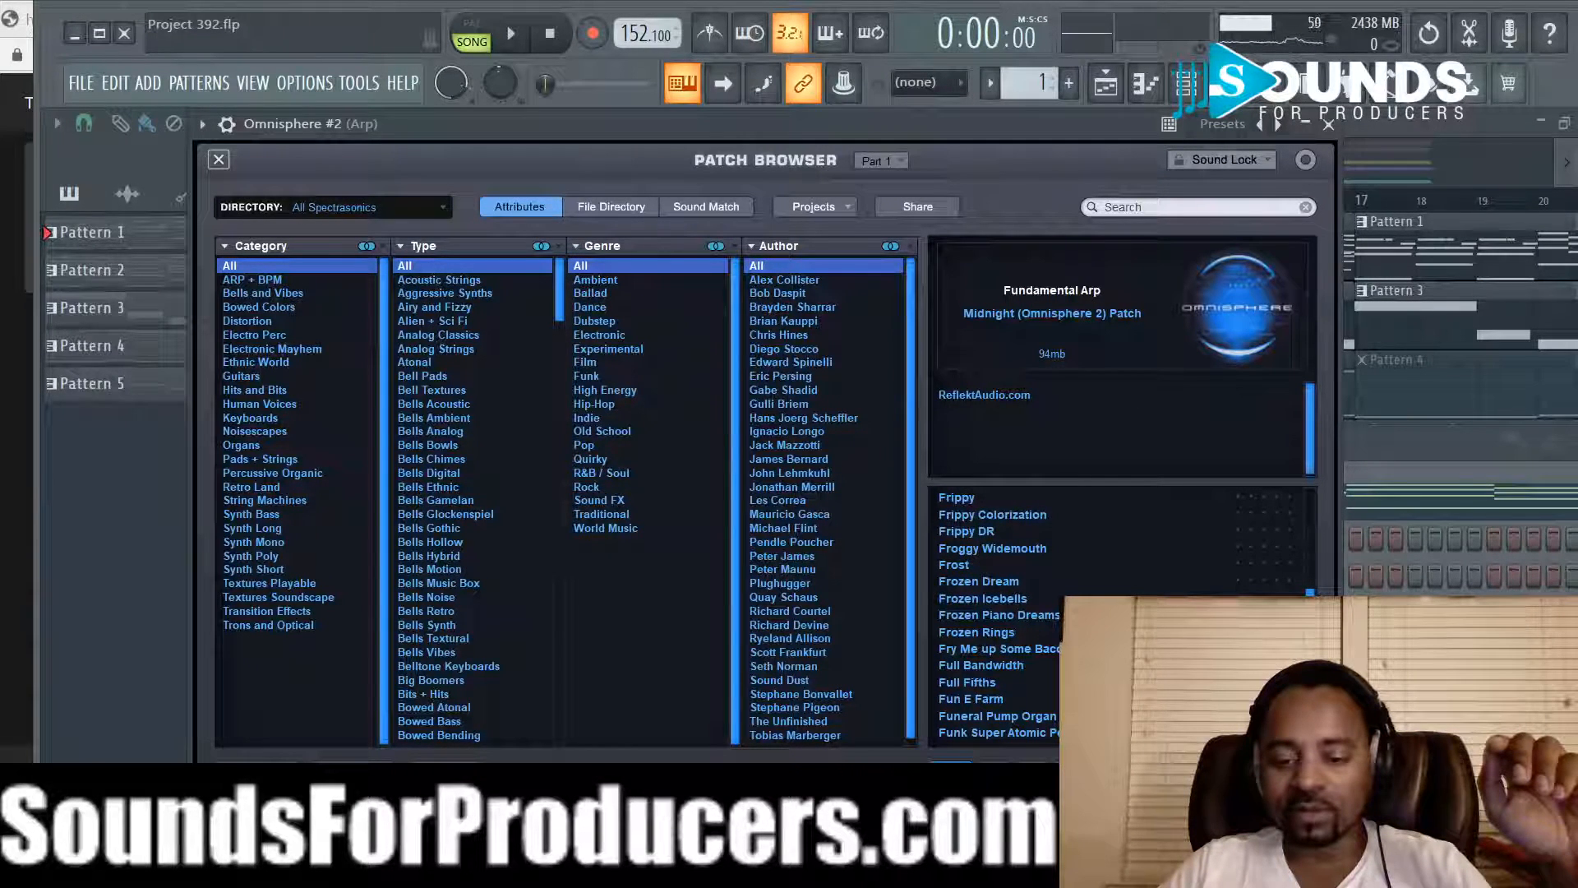
{"action": "left_click", "coordinate": [219, 159]}
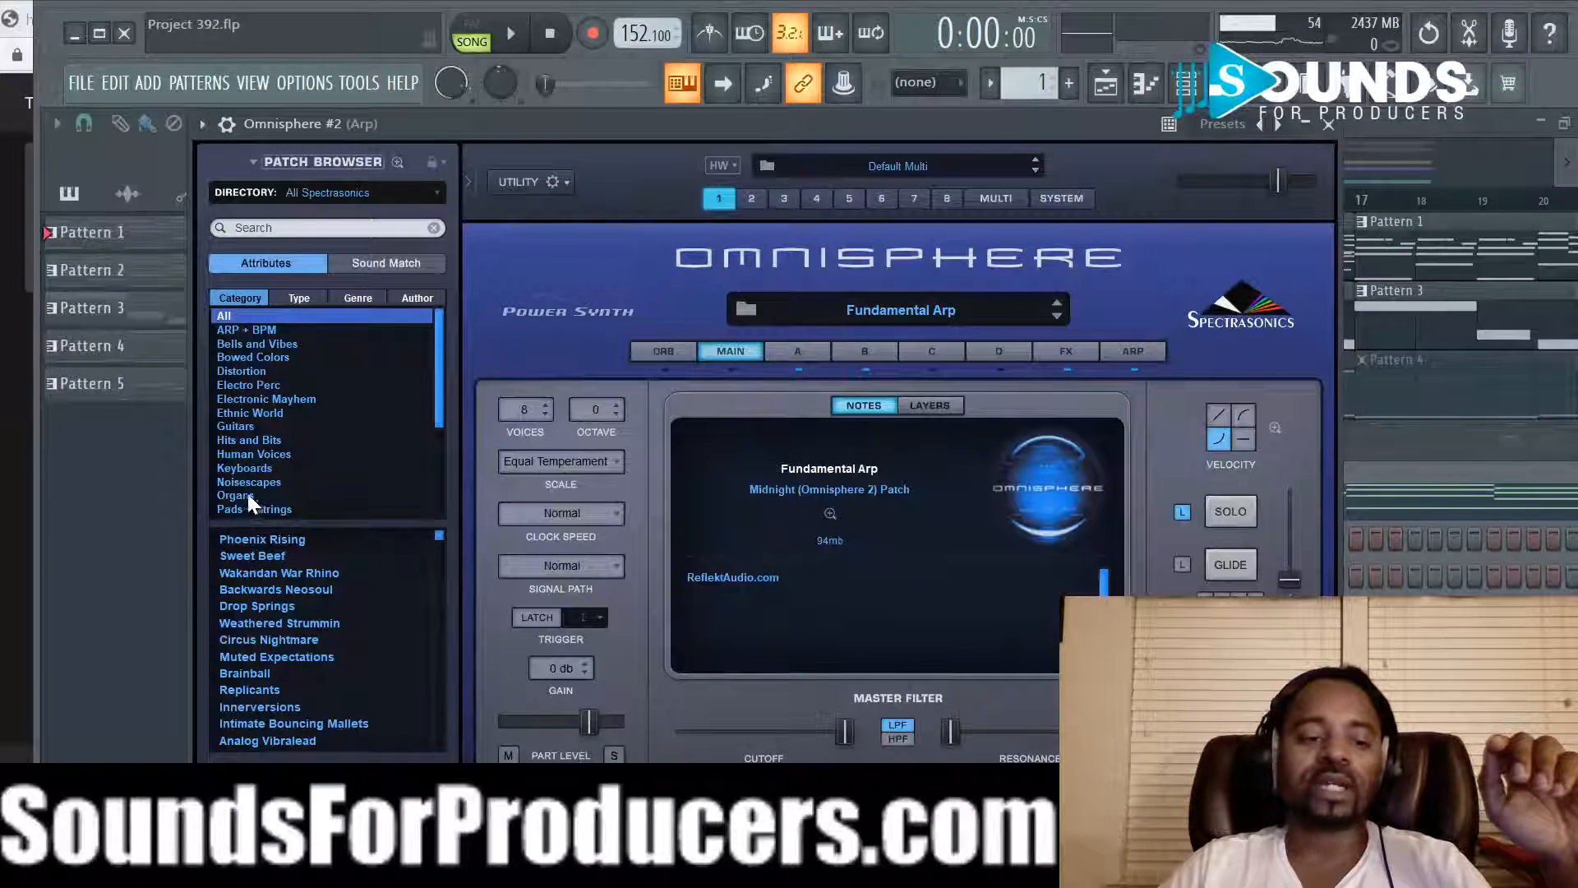
{"action": "left_click", "coordinate": [985, 320]}
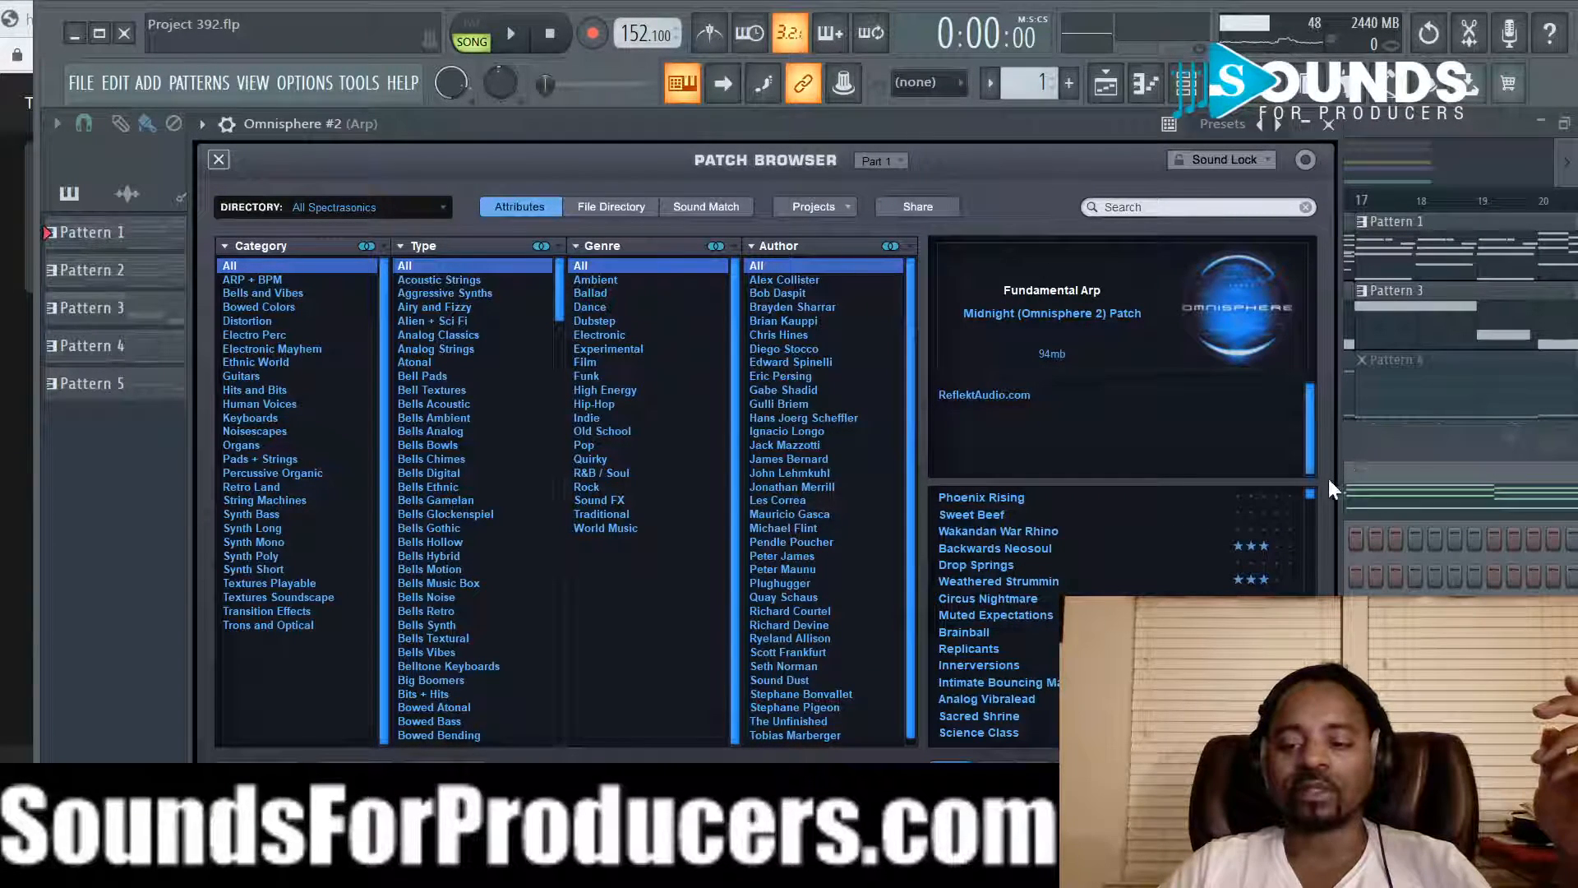
{"action": "left_click", "coordinate": [1329, 125]}
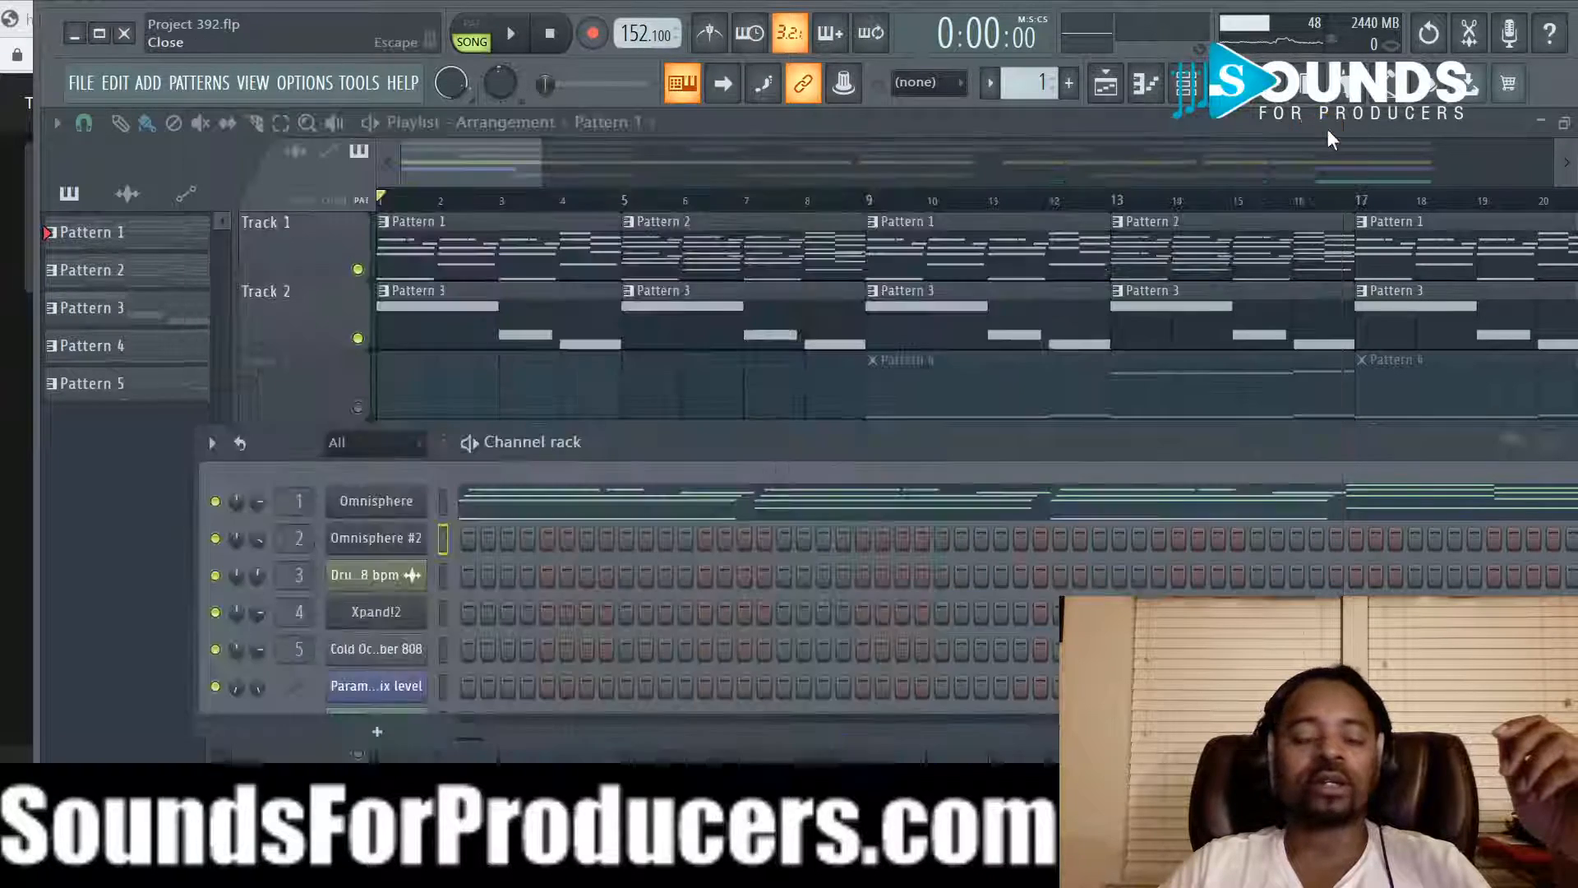
Step: View the Fruity parametric EQ 2 on the Arp mixer insert, close it, and start song playback with the mixer shown
{"action": "key", "text": "F6"}
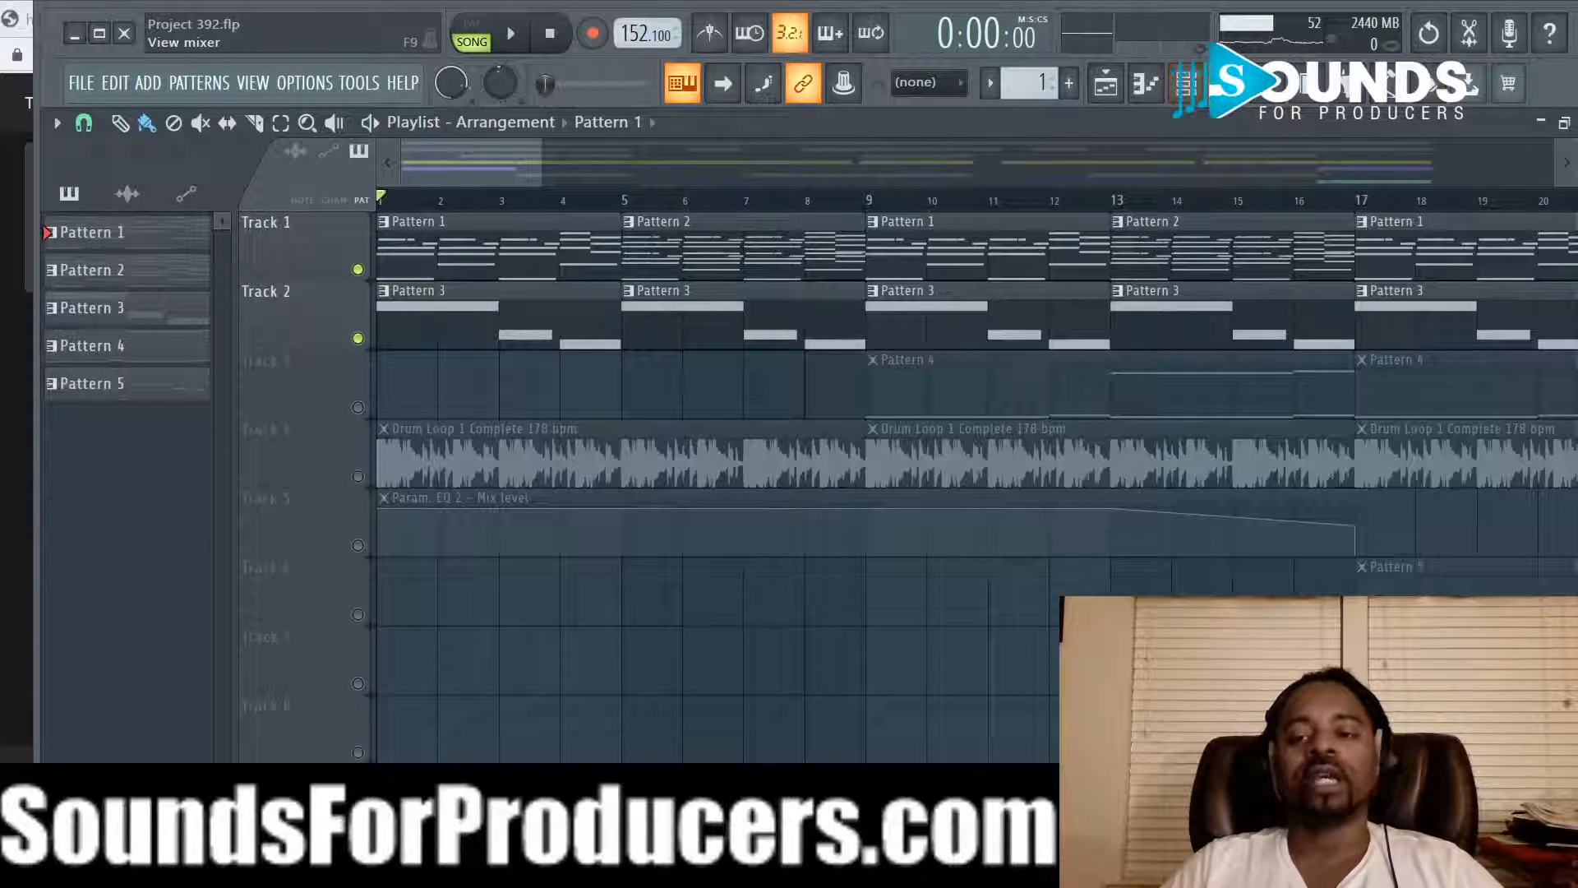
{"action": "key", "text": "F9"}
{"action": "left_click", "coordinate": [1392, 203]}
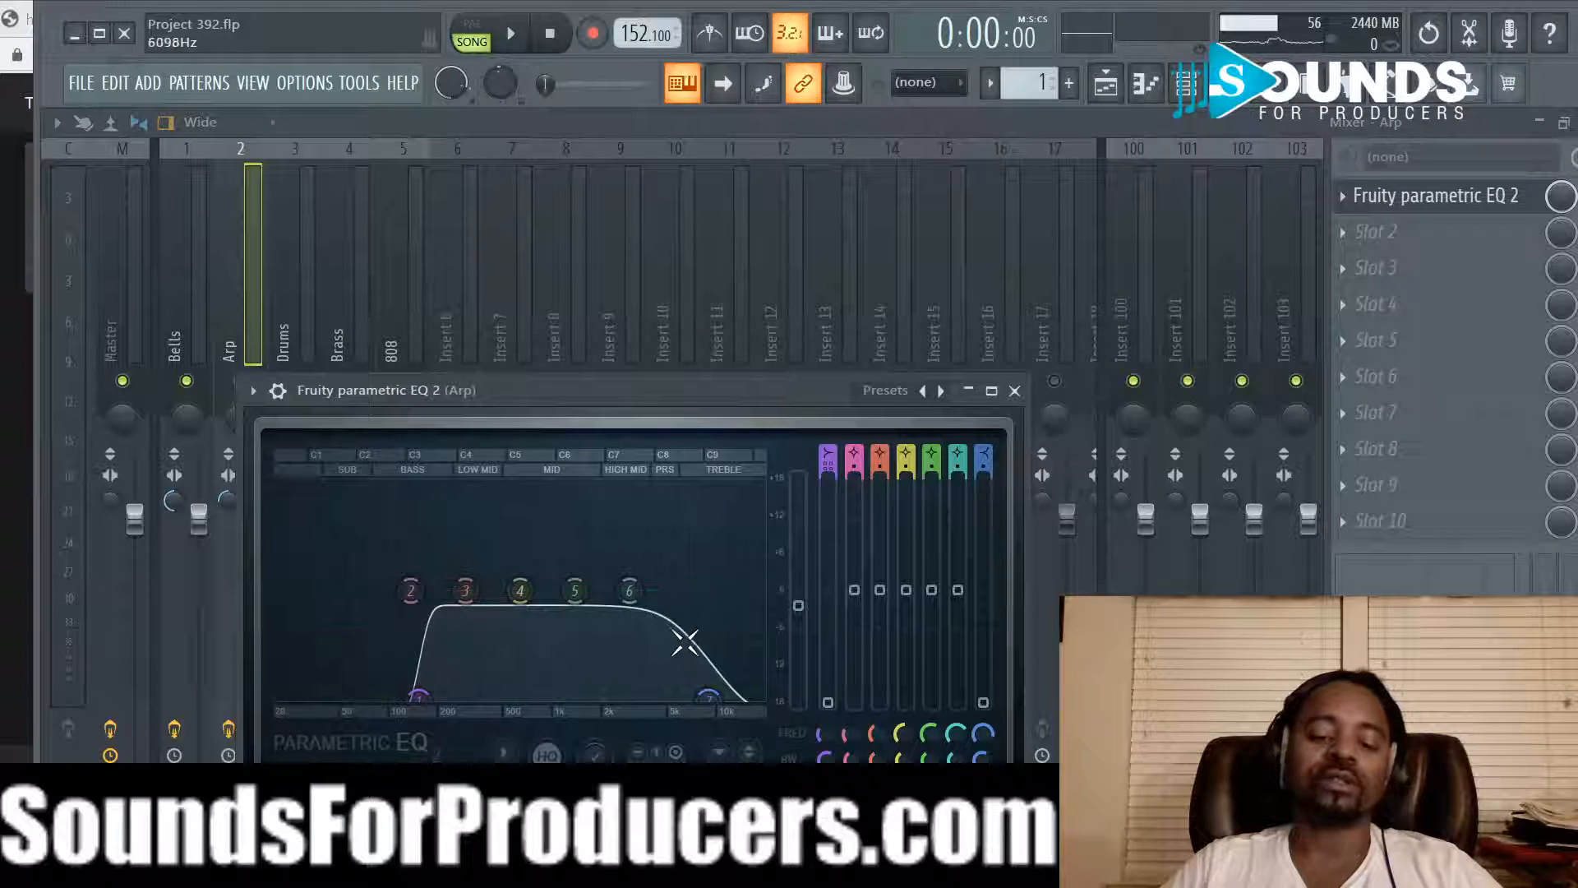
{"action": "left_click", "coordinate": [1016, 390]}
{"action": "key", "text": "space"}
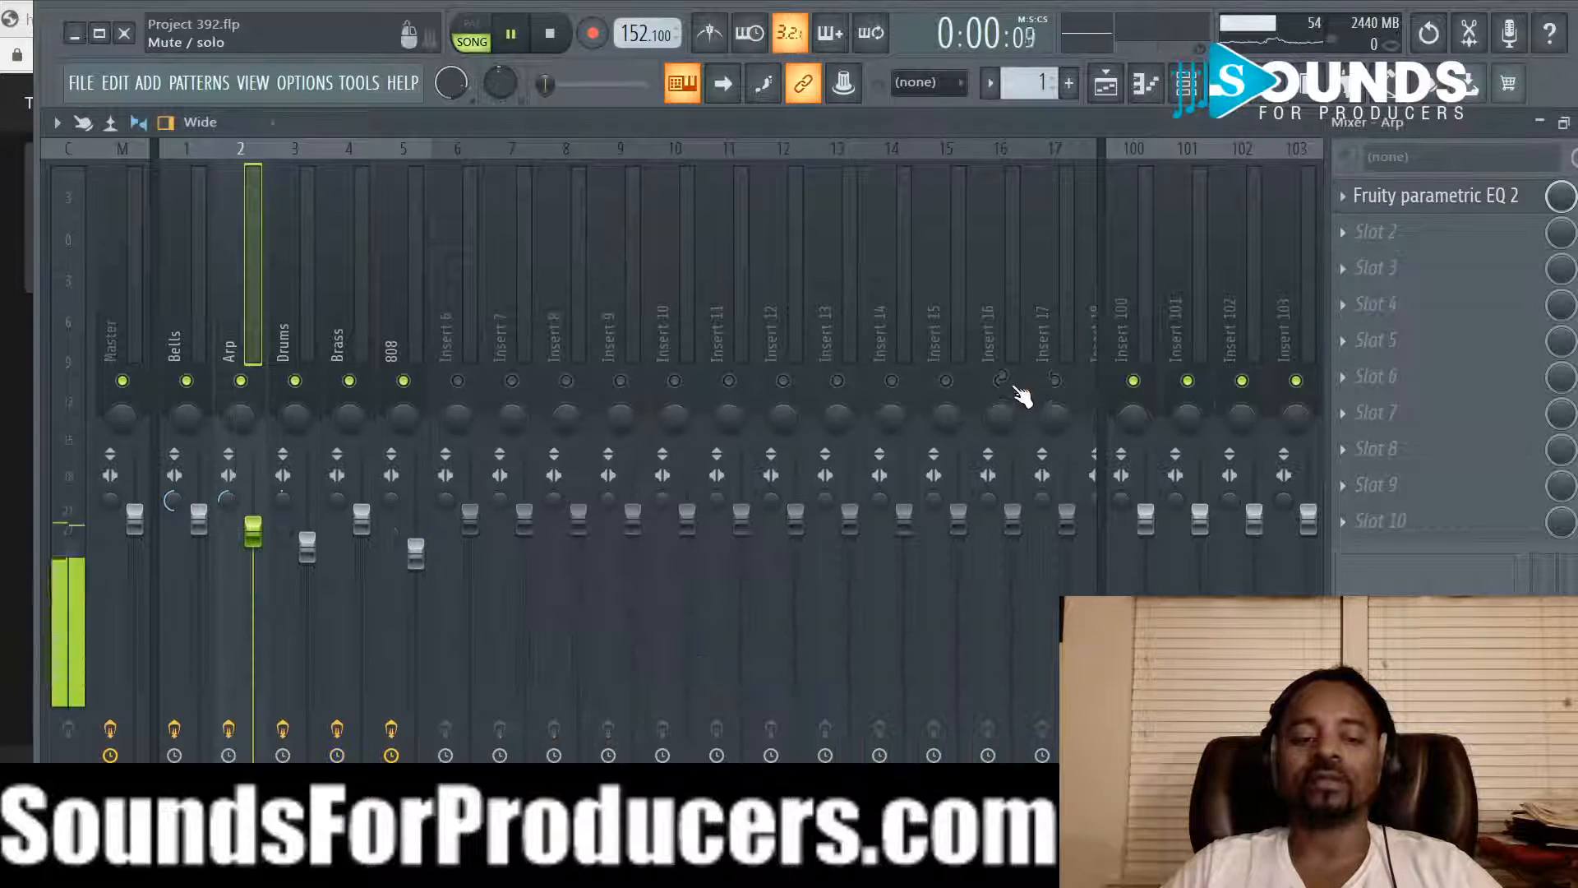
Step: Show the playlist, zoom it out to listen to Tracks 1 and 2 together, and stop playback
{"action": "left_click", "coordinate": [1108, 89]}
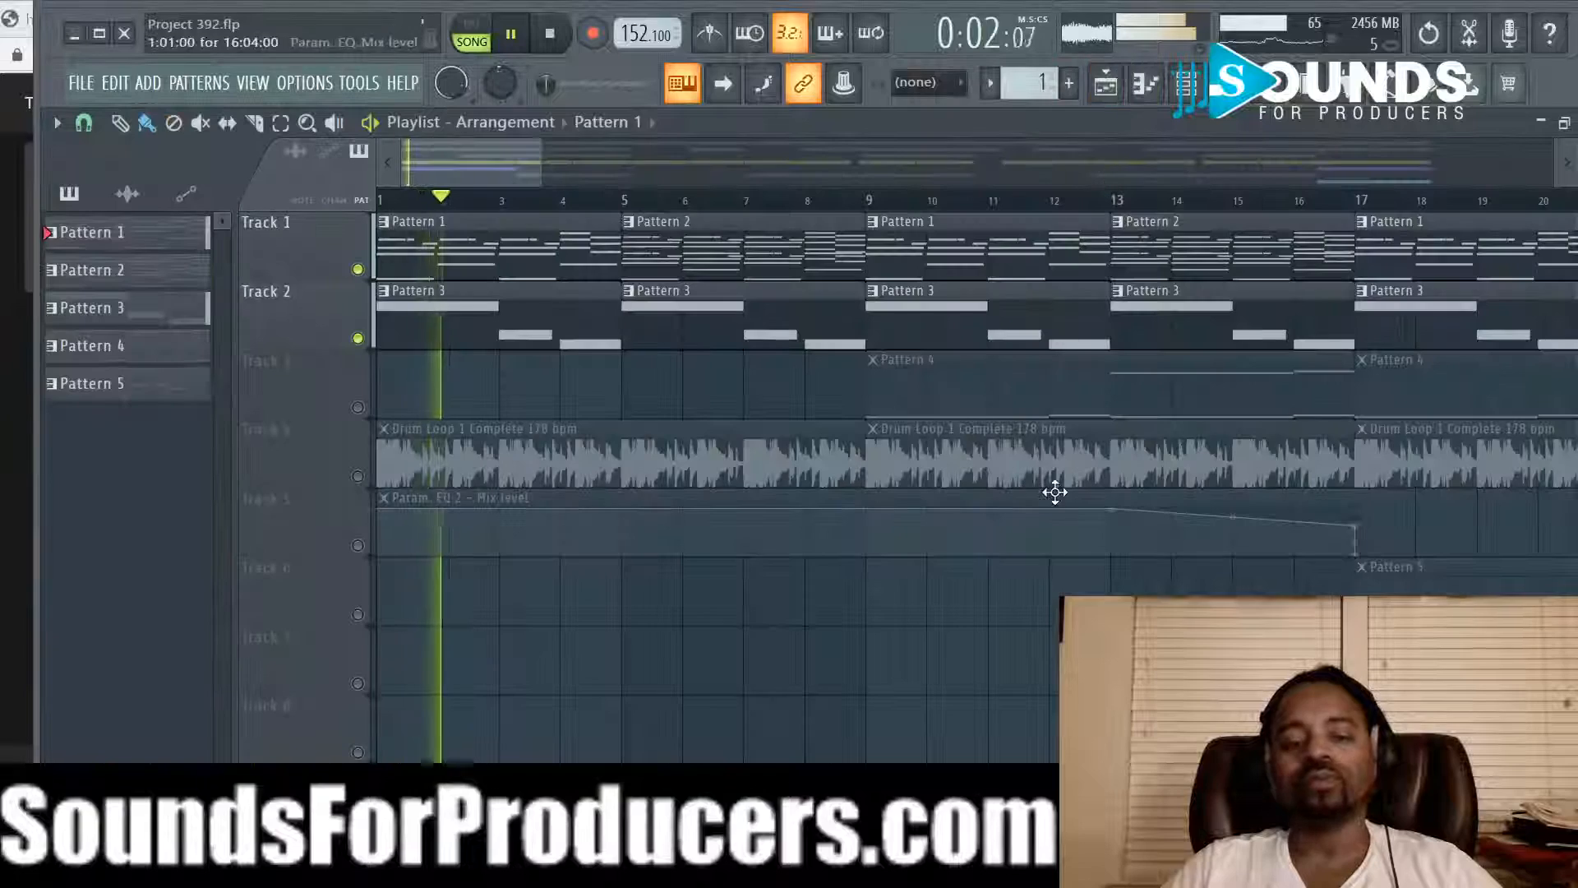
{"action": "scroll", "coordinate": [693, 206], "scroll_direction": "down", "scroll_amount": 5}
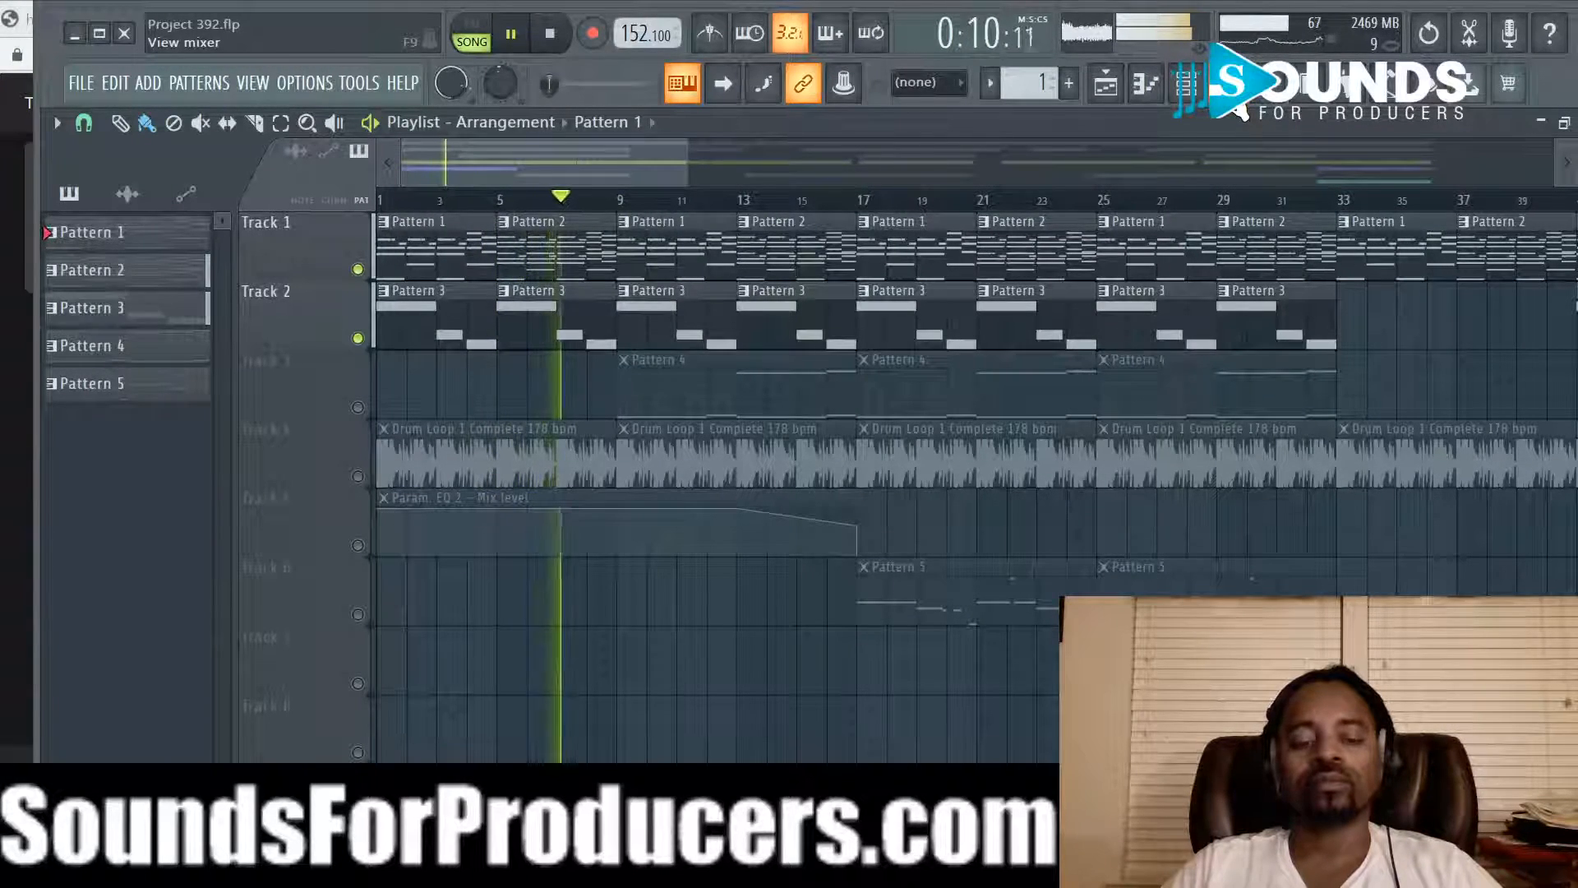
{"action": "mouse_move", "coordinate": [120, 12]}
{"action": "left_mouse_down"}
{"action": "mouse_move", "coordinate": [485, 10]}
{"action": "mouse_move", "coordinate": [85, 12]}
{"action": "mouse_move", "coordinate": [109, 11]}
{"action": "left_mouse_up"}
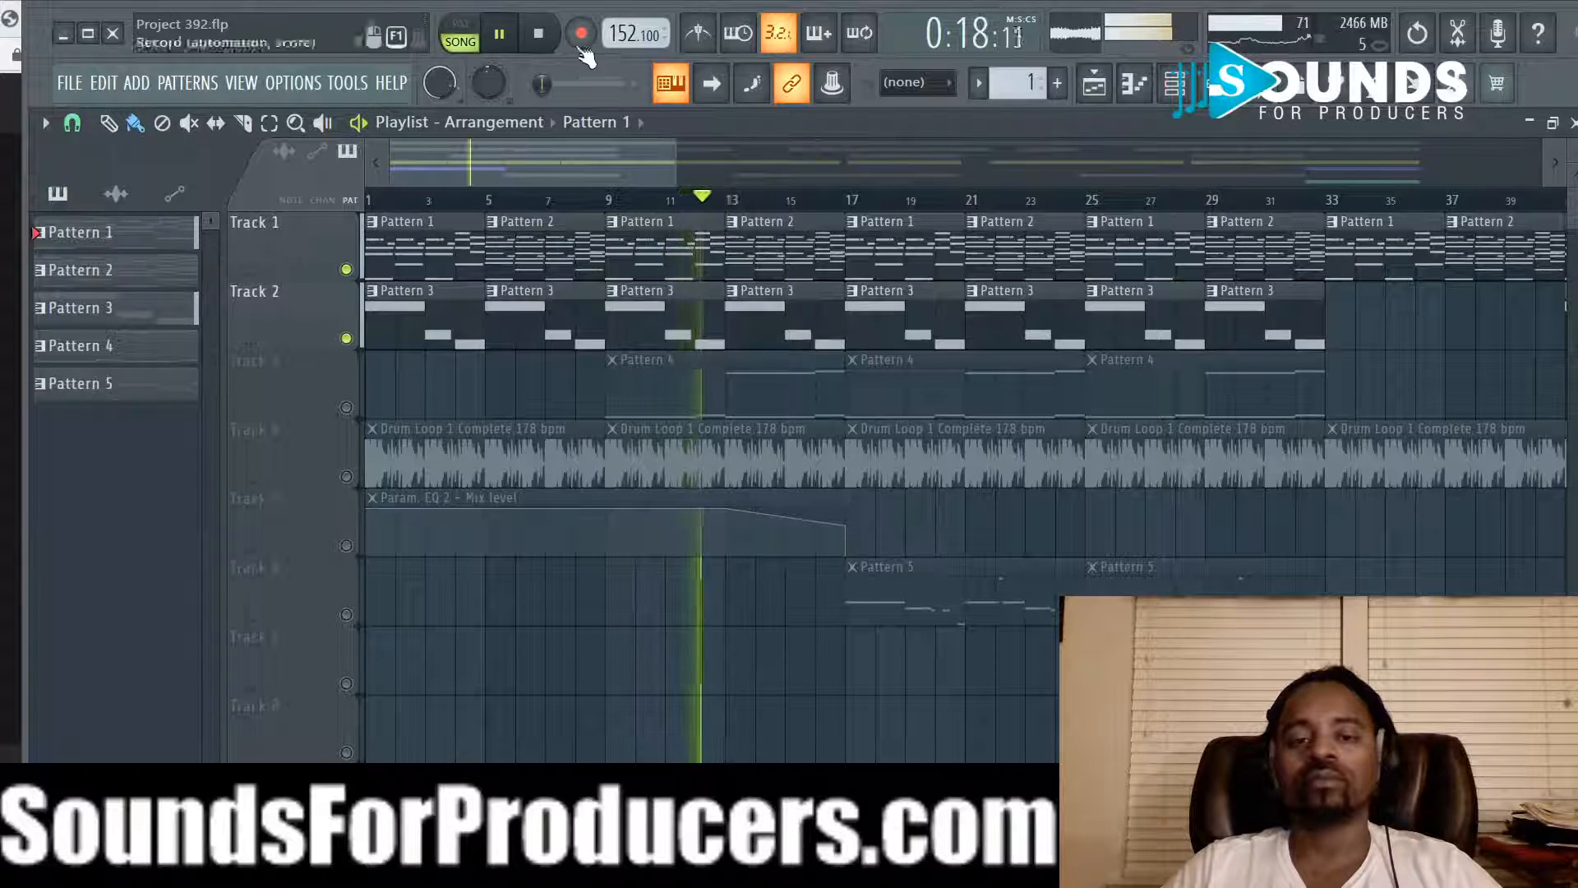
{"action": "left_click", "coordinate": [541, 45]}
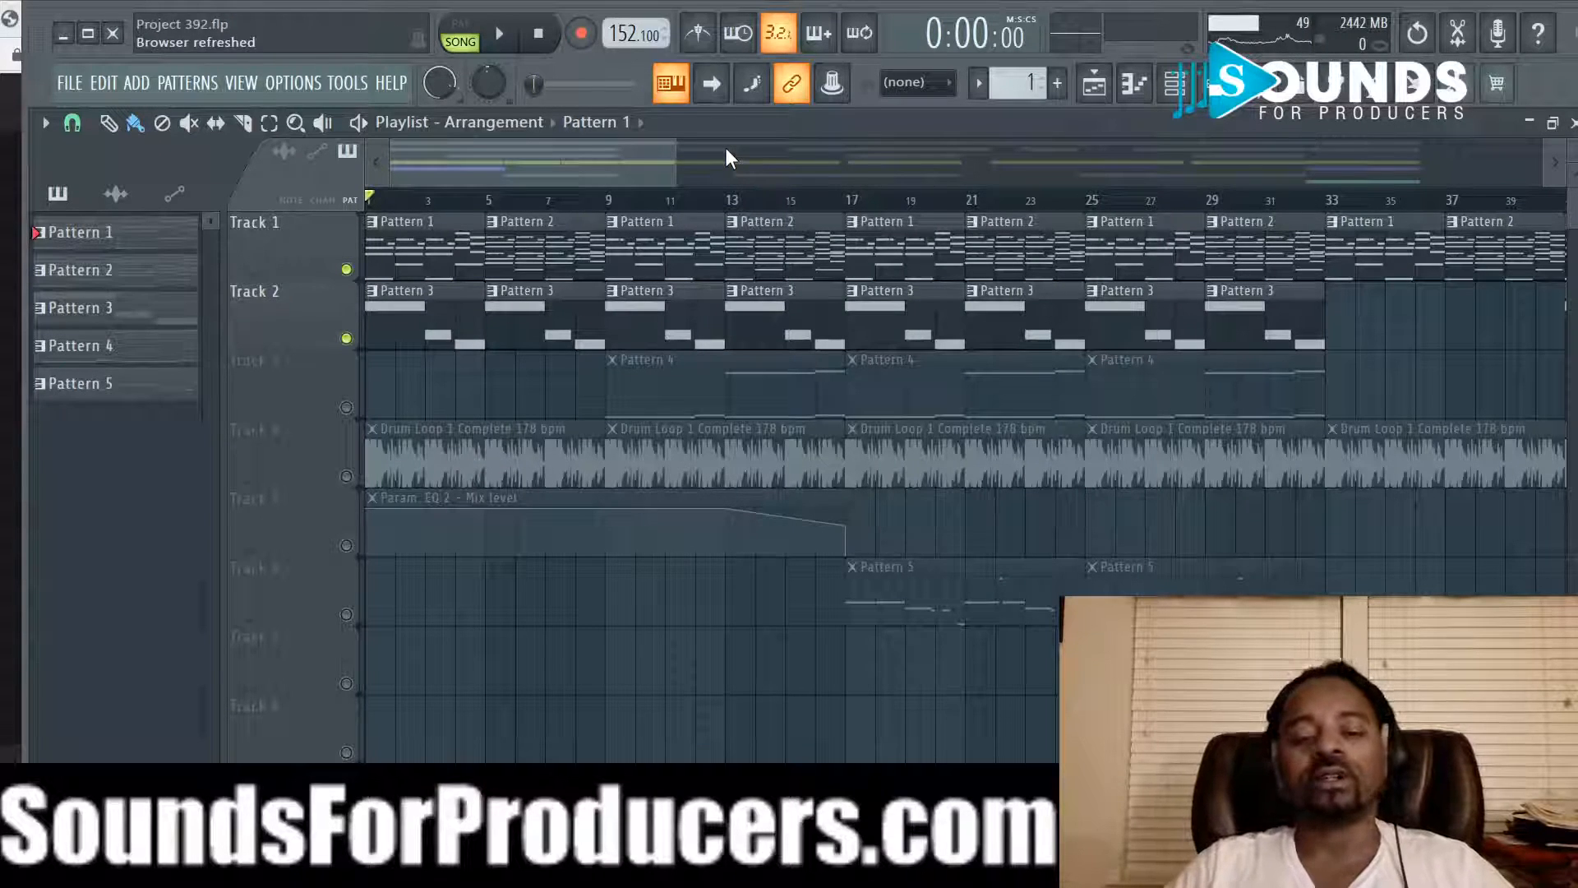
Step: Show the mixer and compare the Bells and Arp inserts
{"action": "key", "text": "F9"}
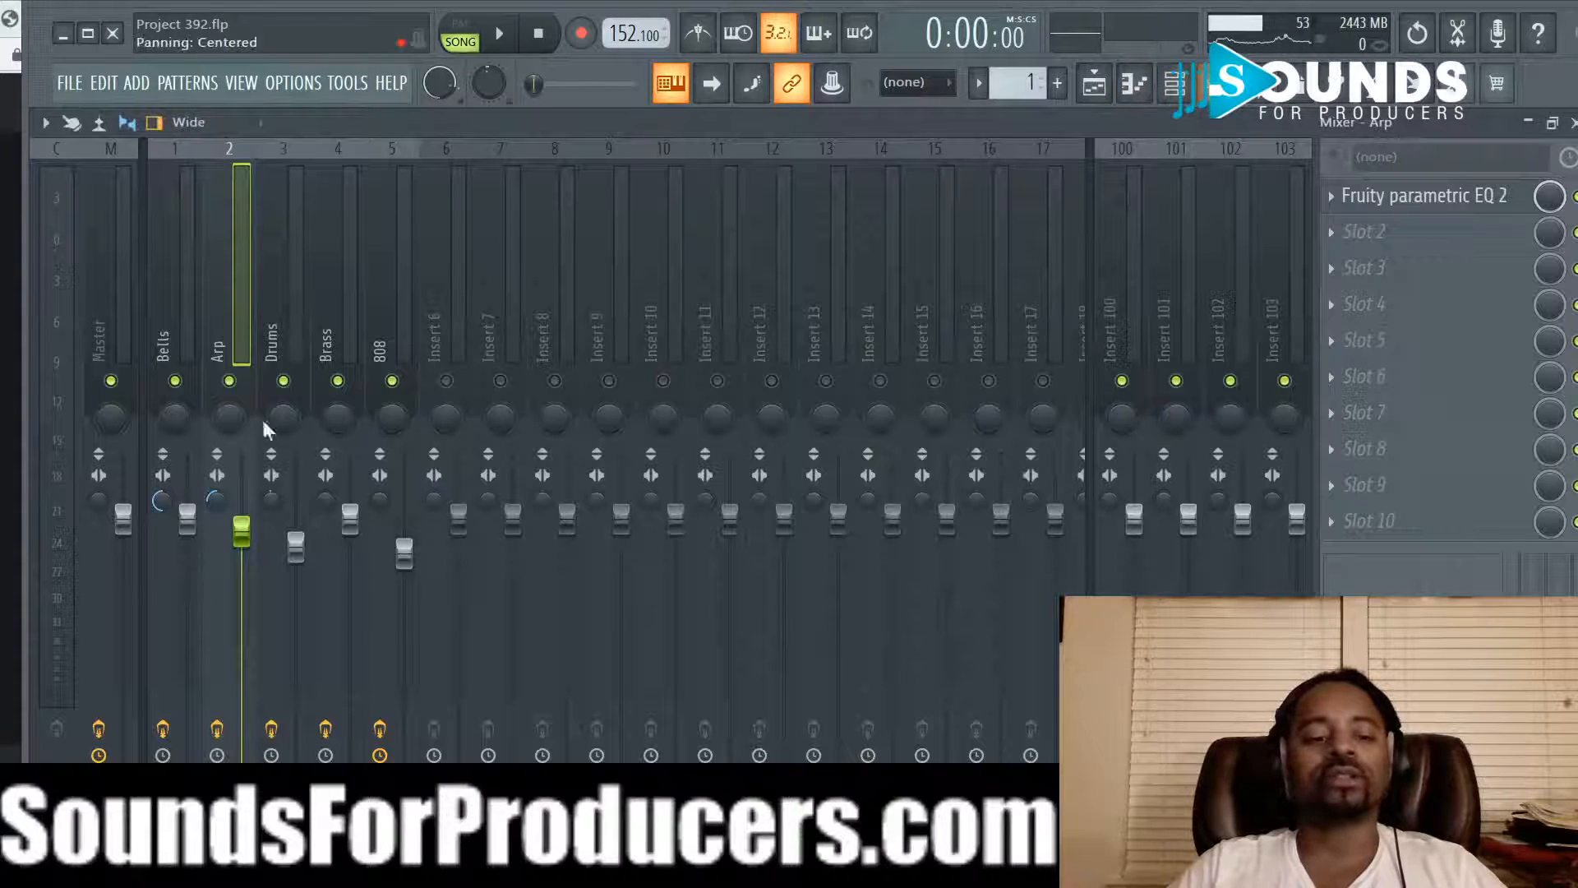
{"action": "left_click", "coordinate": [161, 298]}
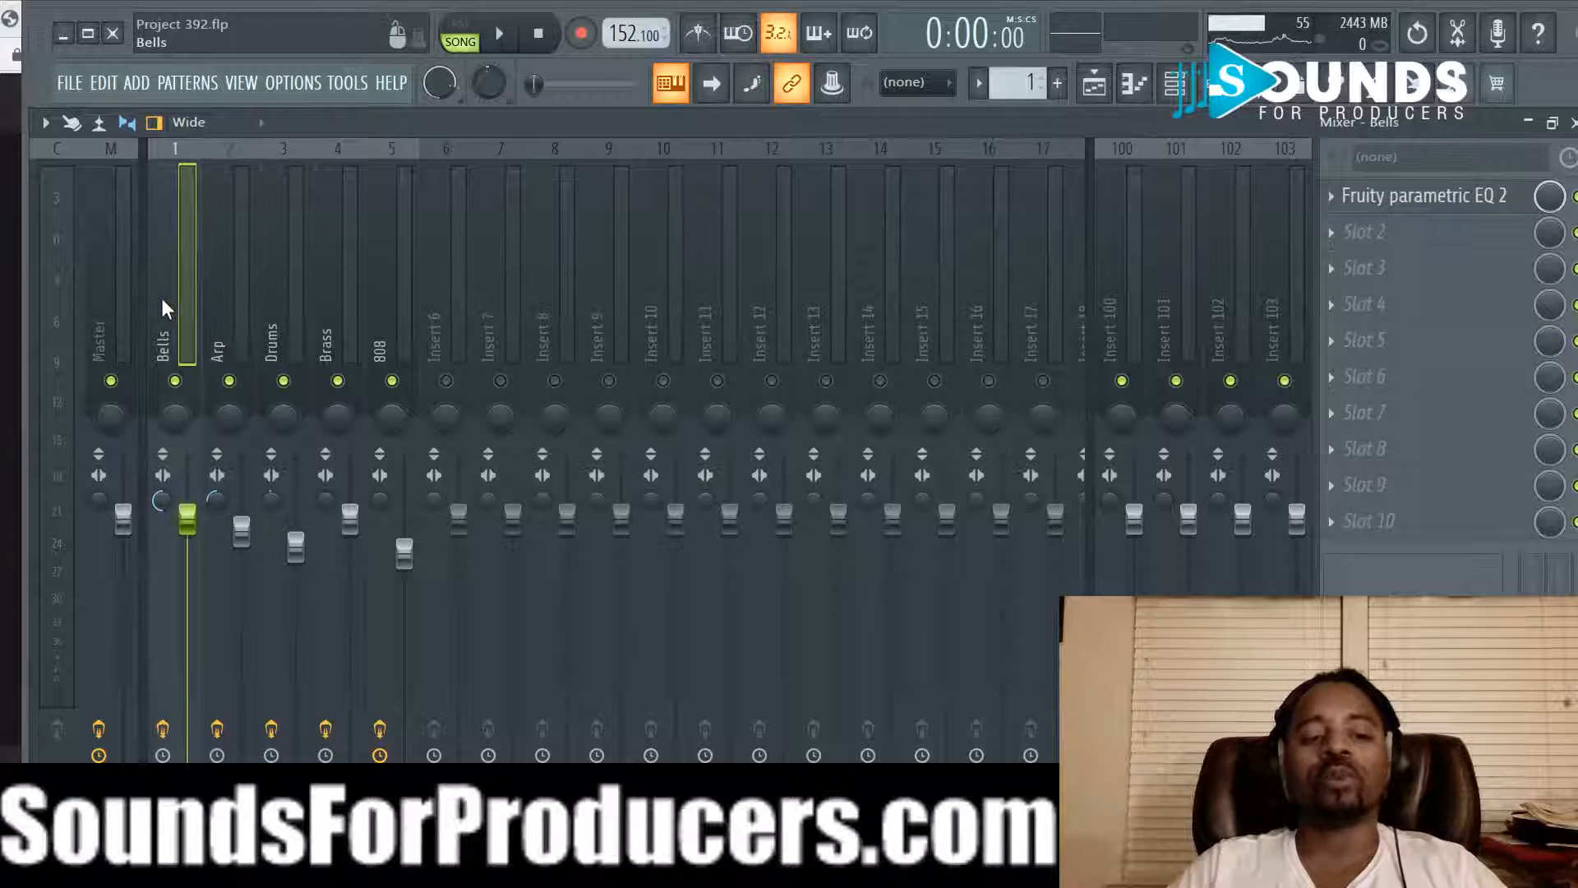
{"action": "left_click", "coordinate": [206, 308]}
{"action": "left_click", "coordinate": [185, 302]}
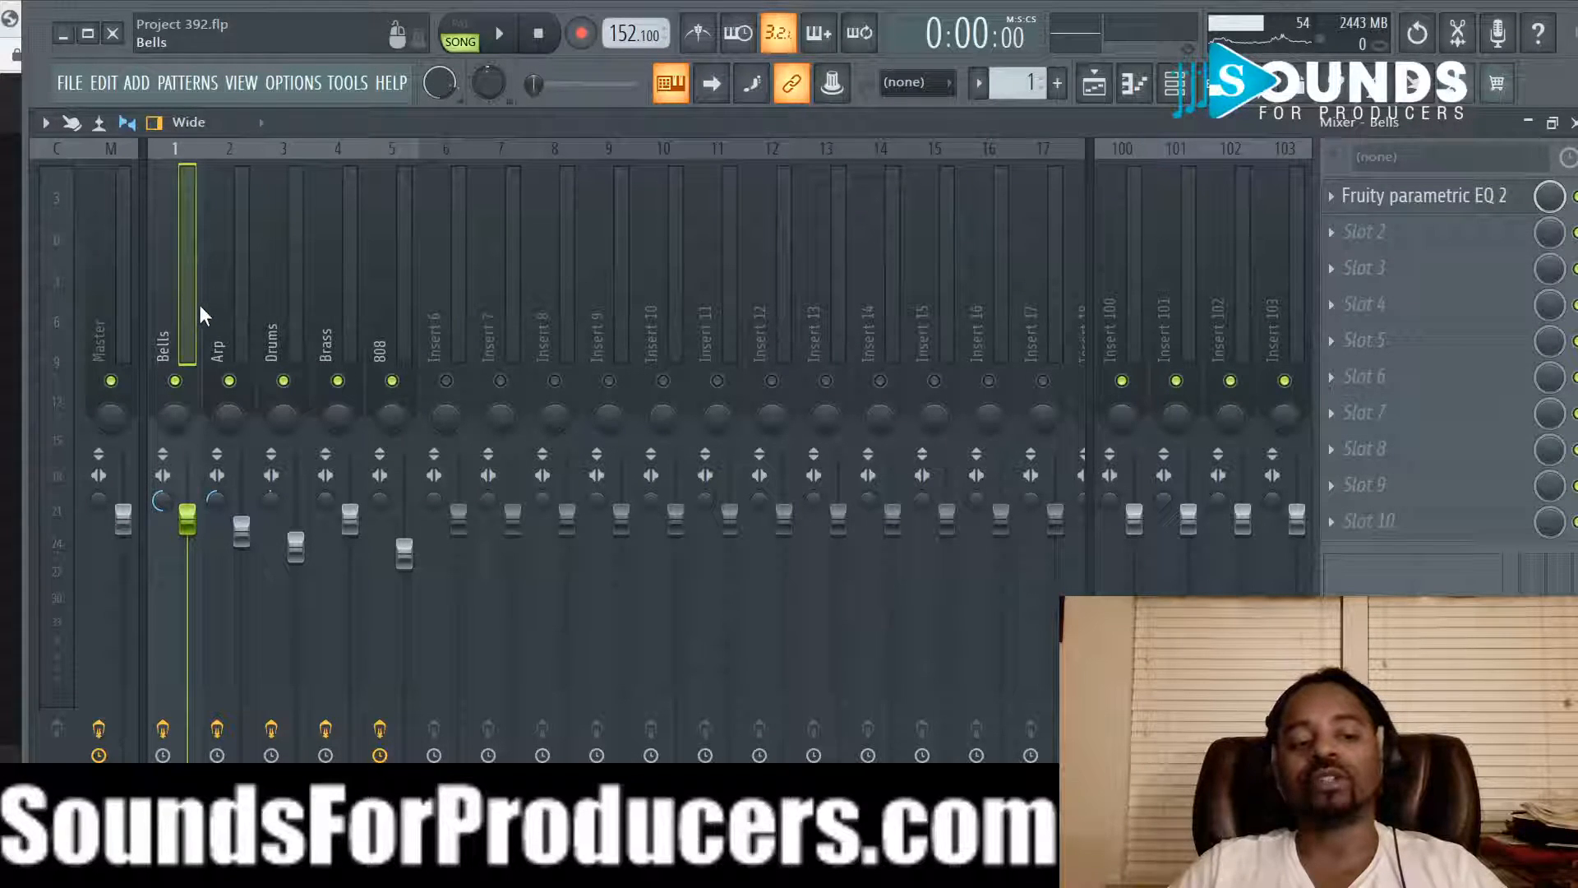
{"action": "left_click", "coordinate": [208, 306]}
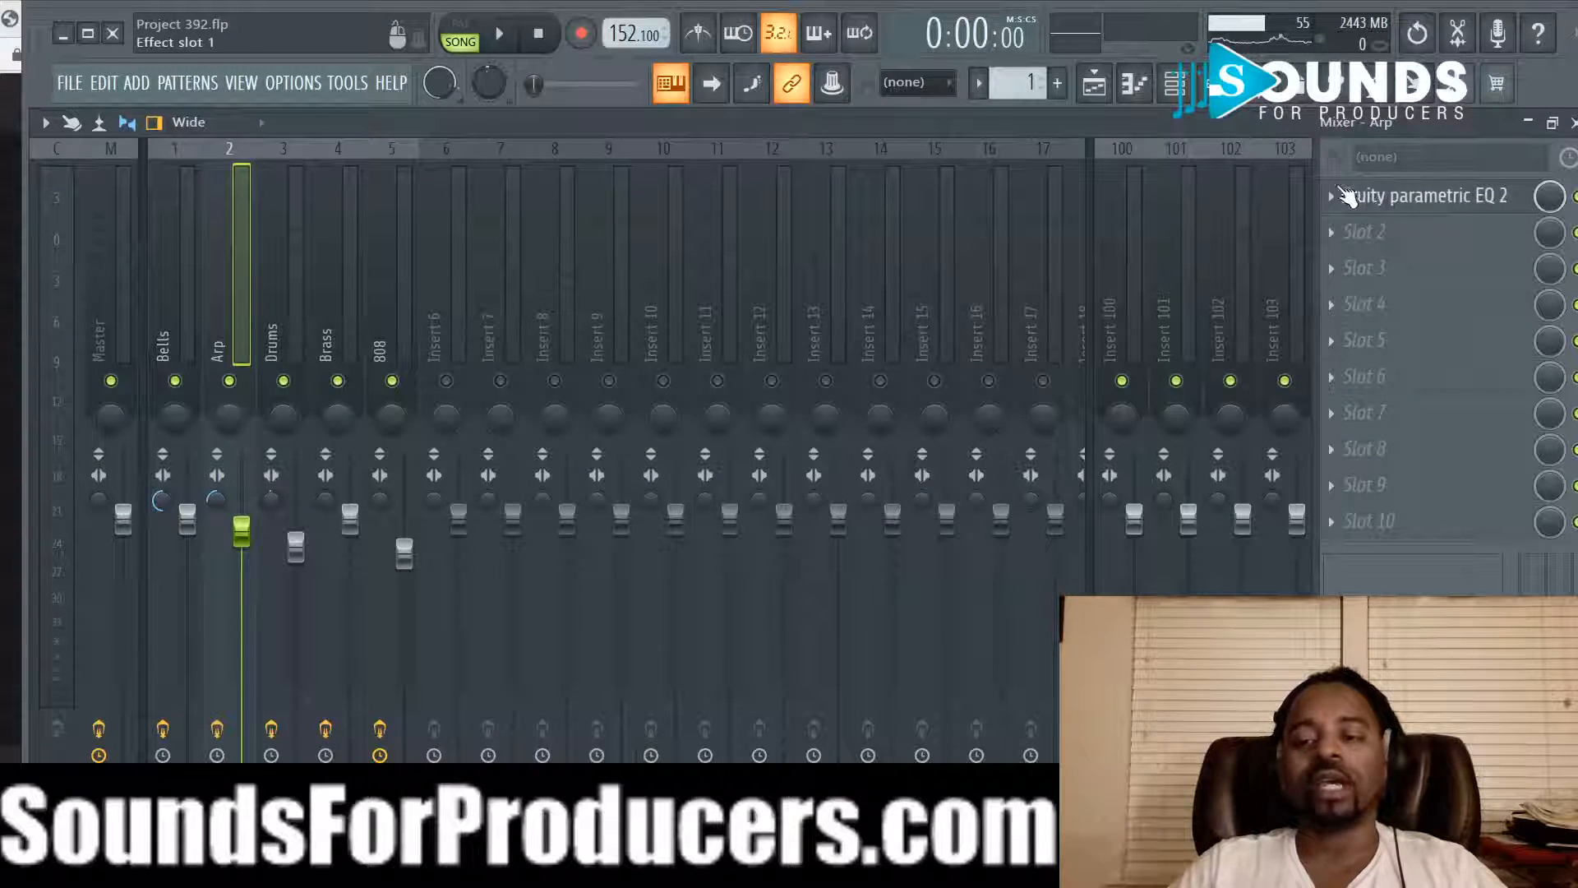
Step: Open the Pattern 1 clip from the playlist in the piano roll and select all of its notes
{"action": "left_click", "coordinate": [1094, 83]}
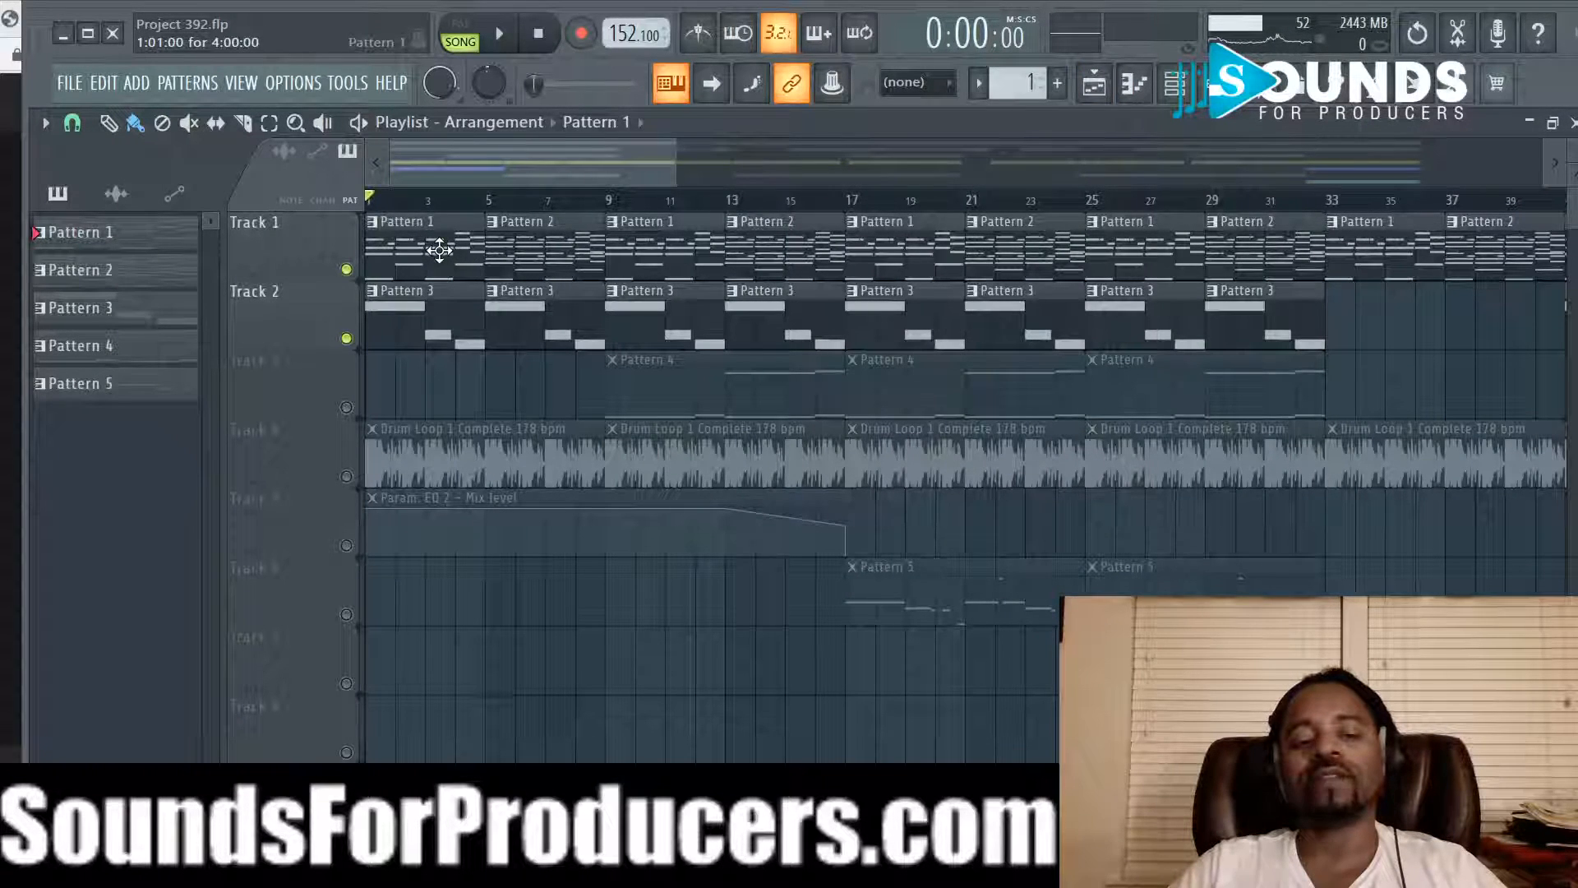
{"action": "double_click", "coordinate": [438, 248]}
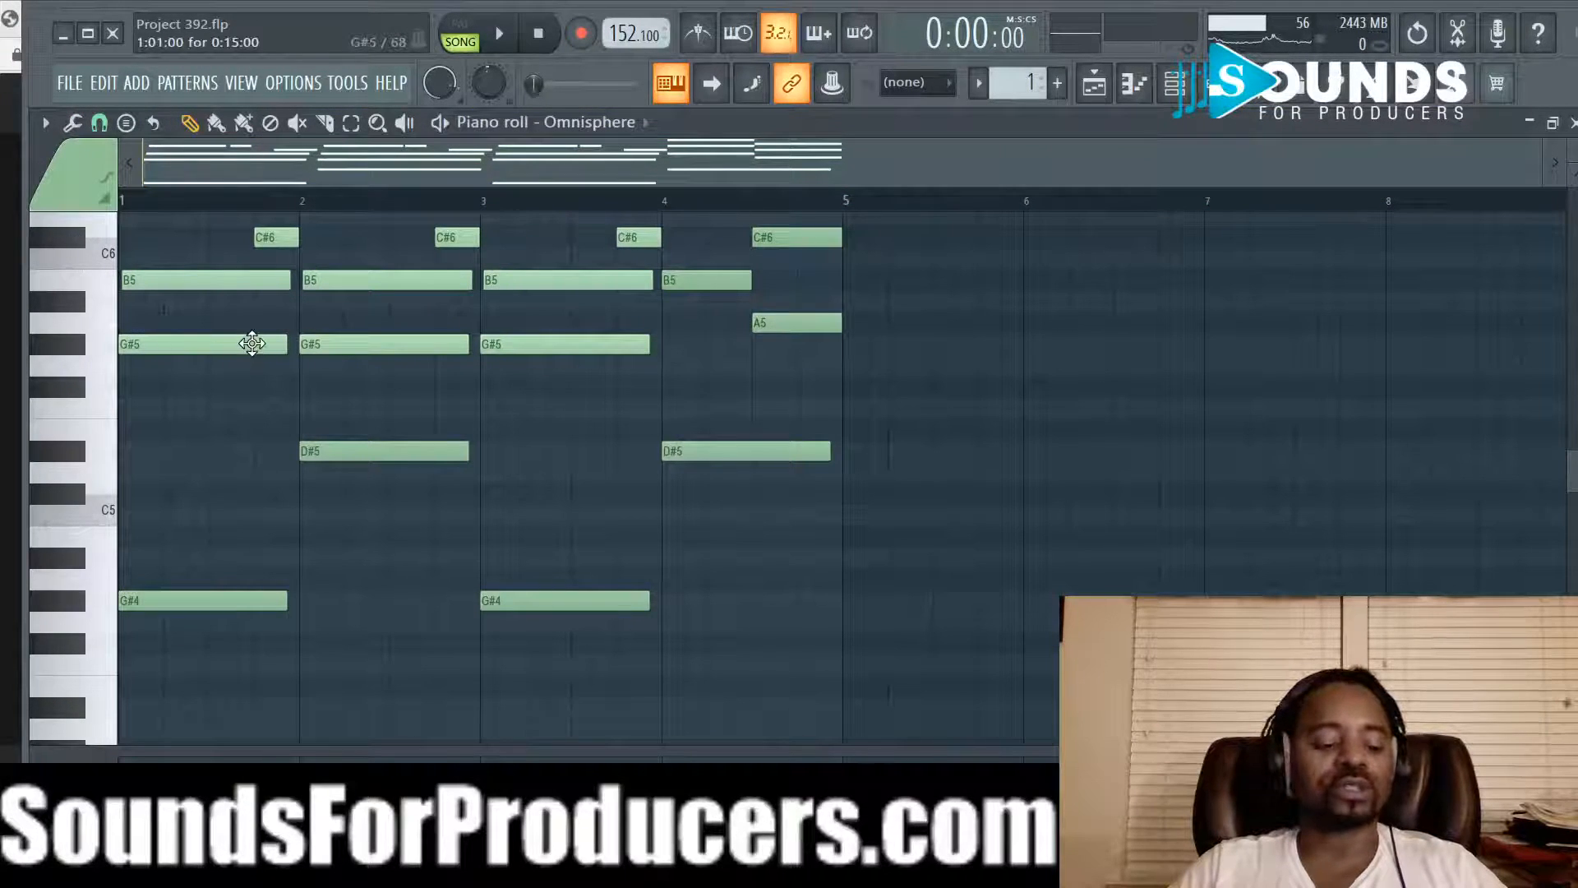
{"action": "key", "text": "ctrl+a"}
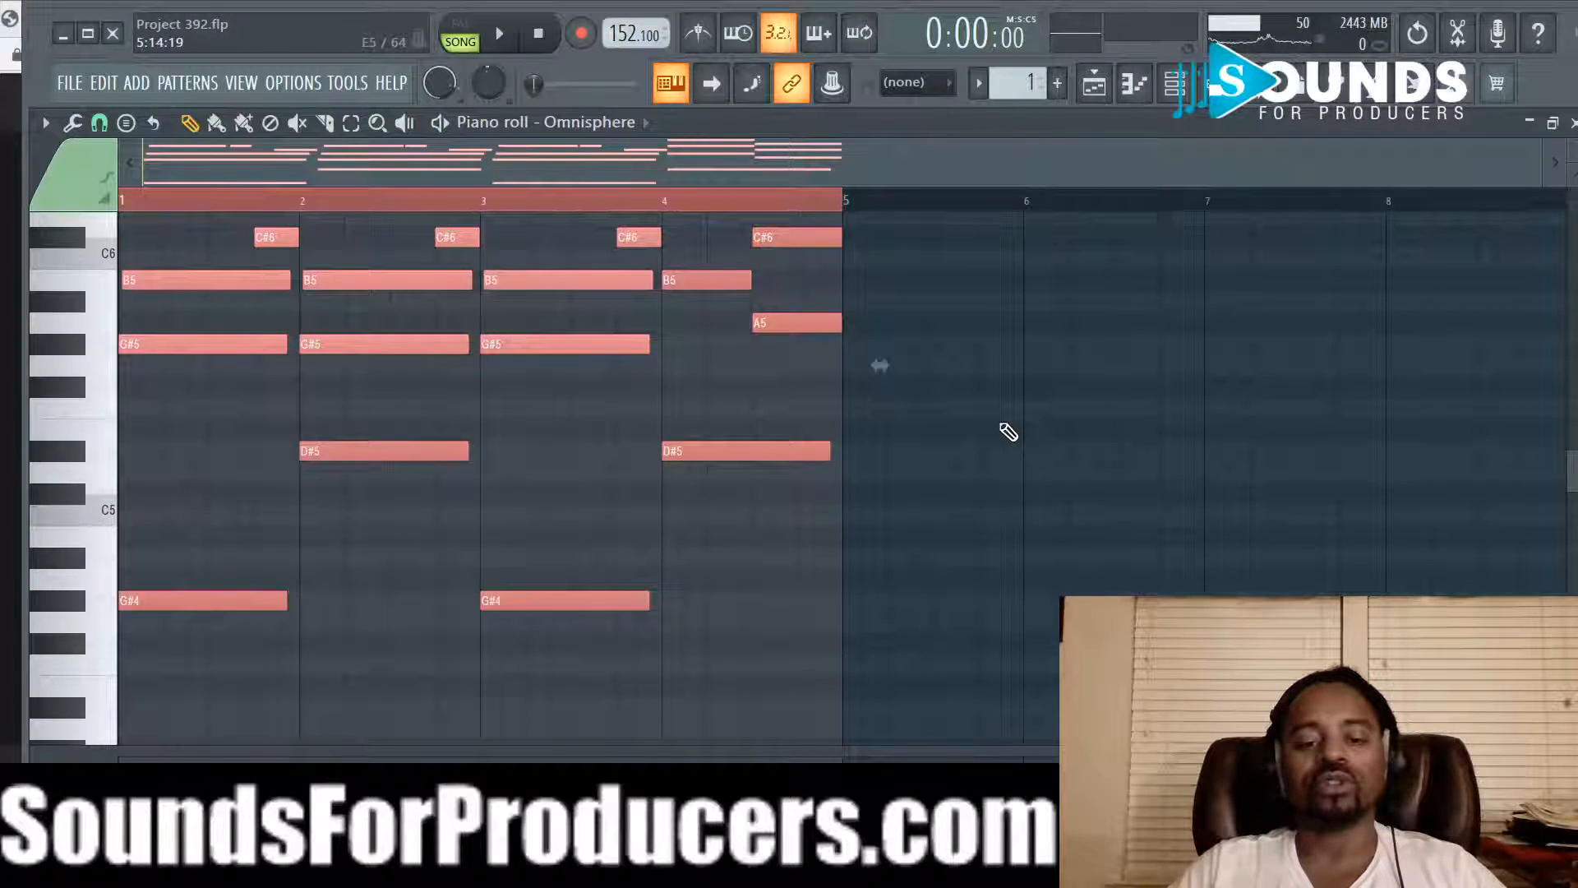
{"action": "key", "text": "shift+Down"}
{"action": "key", "text": "shift+Up"}
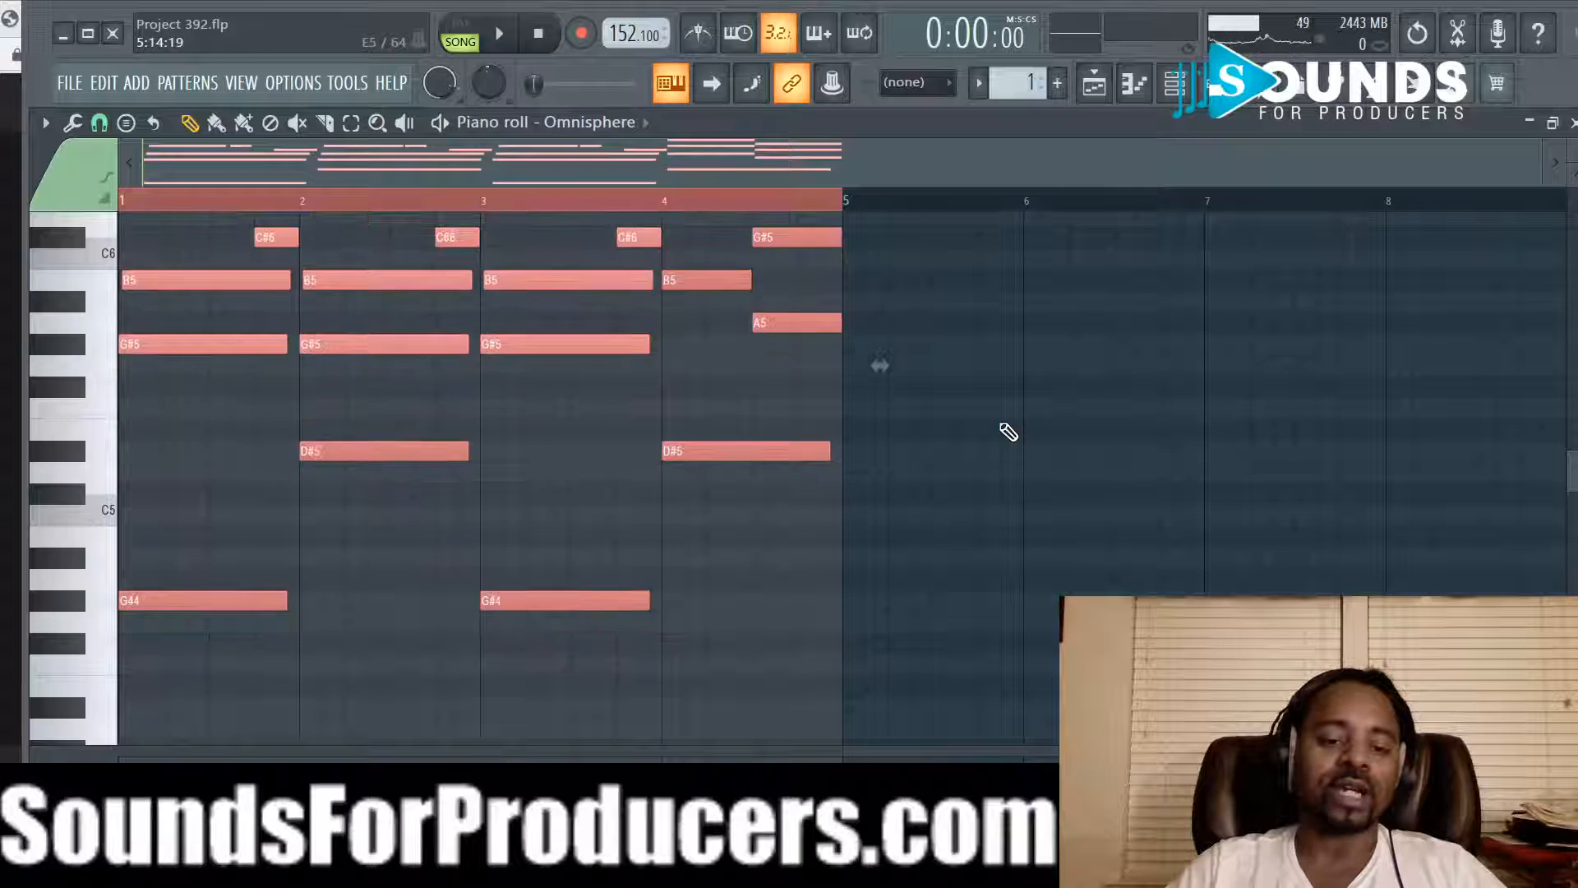
Step: Open the Pattern 2 clip from the playlist in the piano roll and examine its notes up into the seventh octave
{"action": "left_click", "coordinate": [1094, 82]}
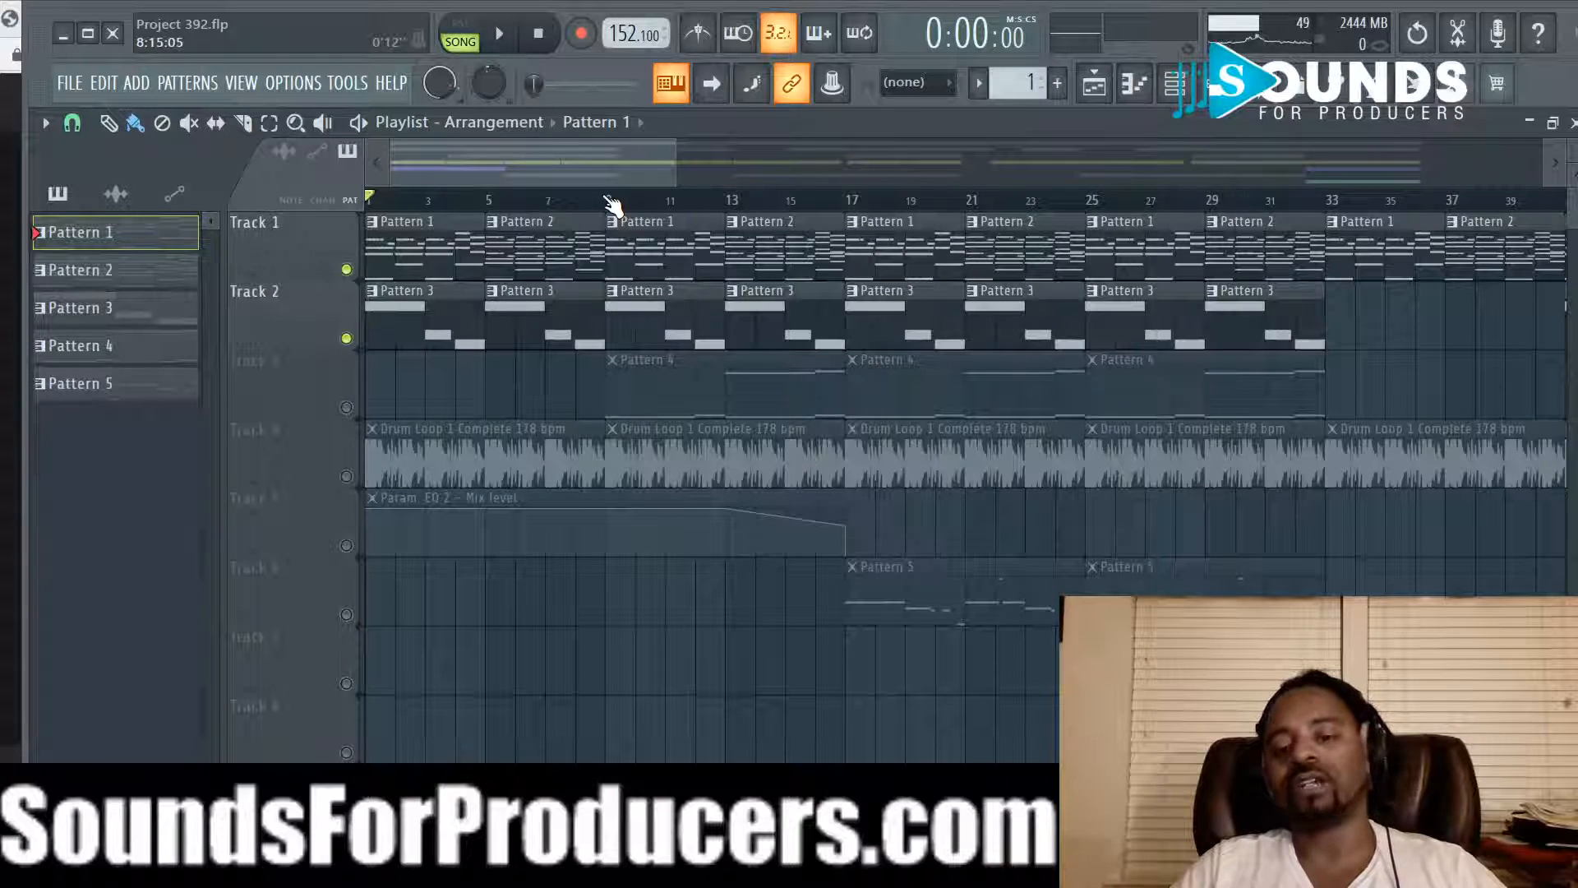
{"action": "double_click", "coordinate": [559, 257]}
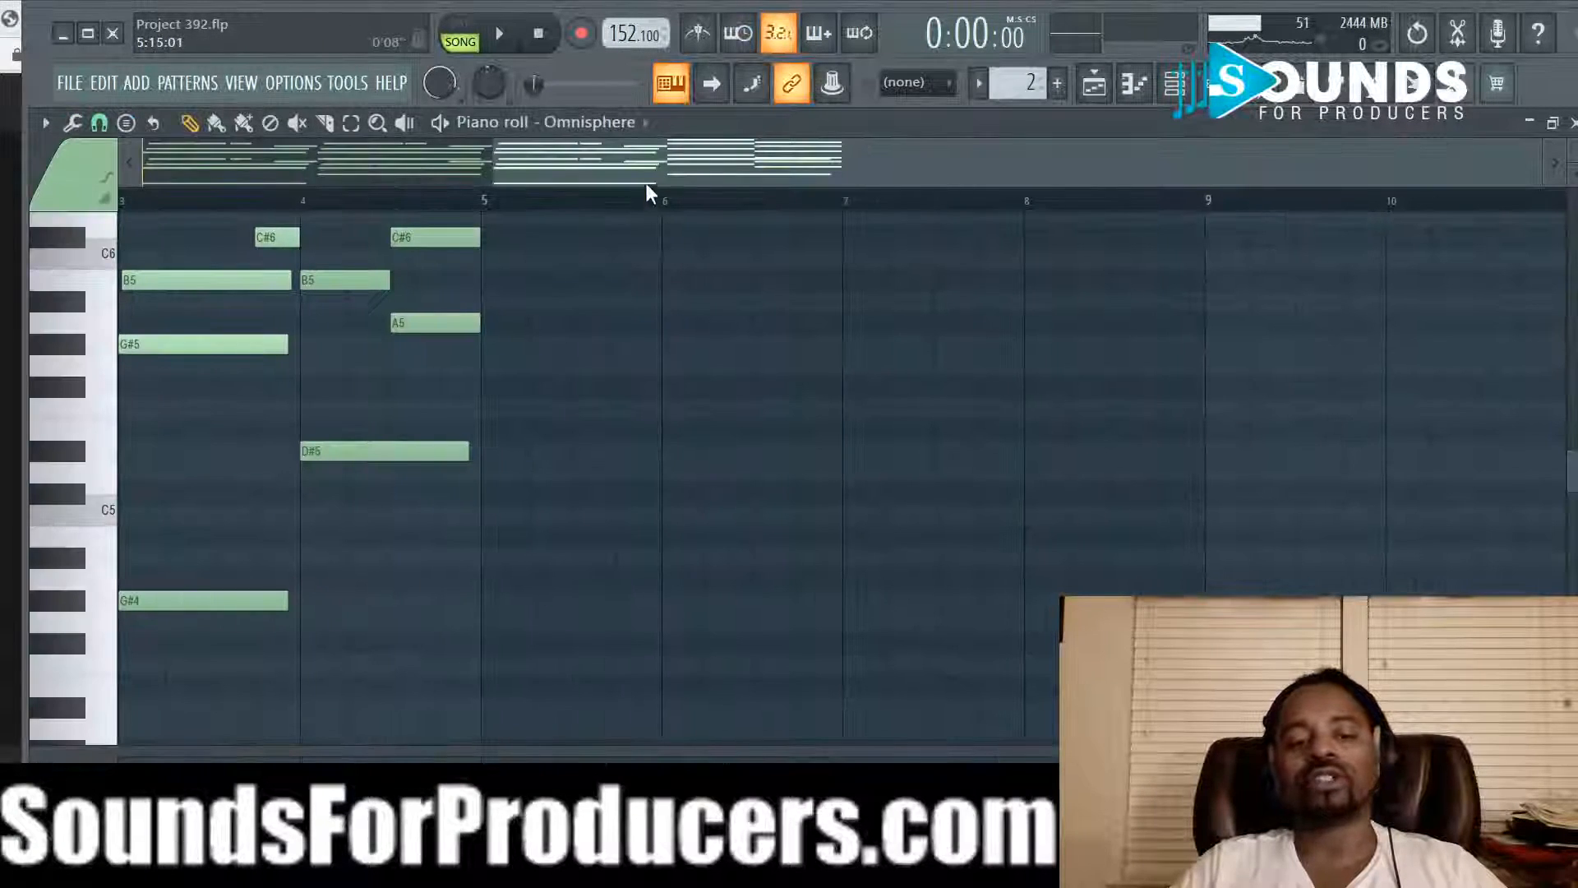
{"action": "left_click_drag", "start_coordinate": [645, 189], "coordinate": [212, 219]}
{"action": "scroll", "coordinate": [485, 345], "scroll_direction": "up", "scroll_amount": 3}
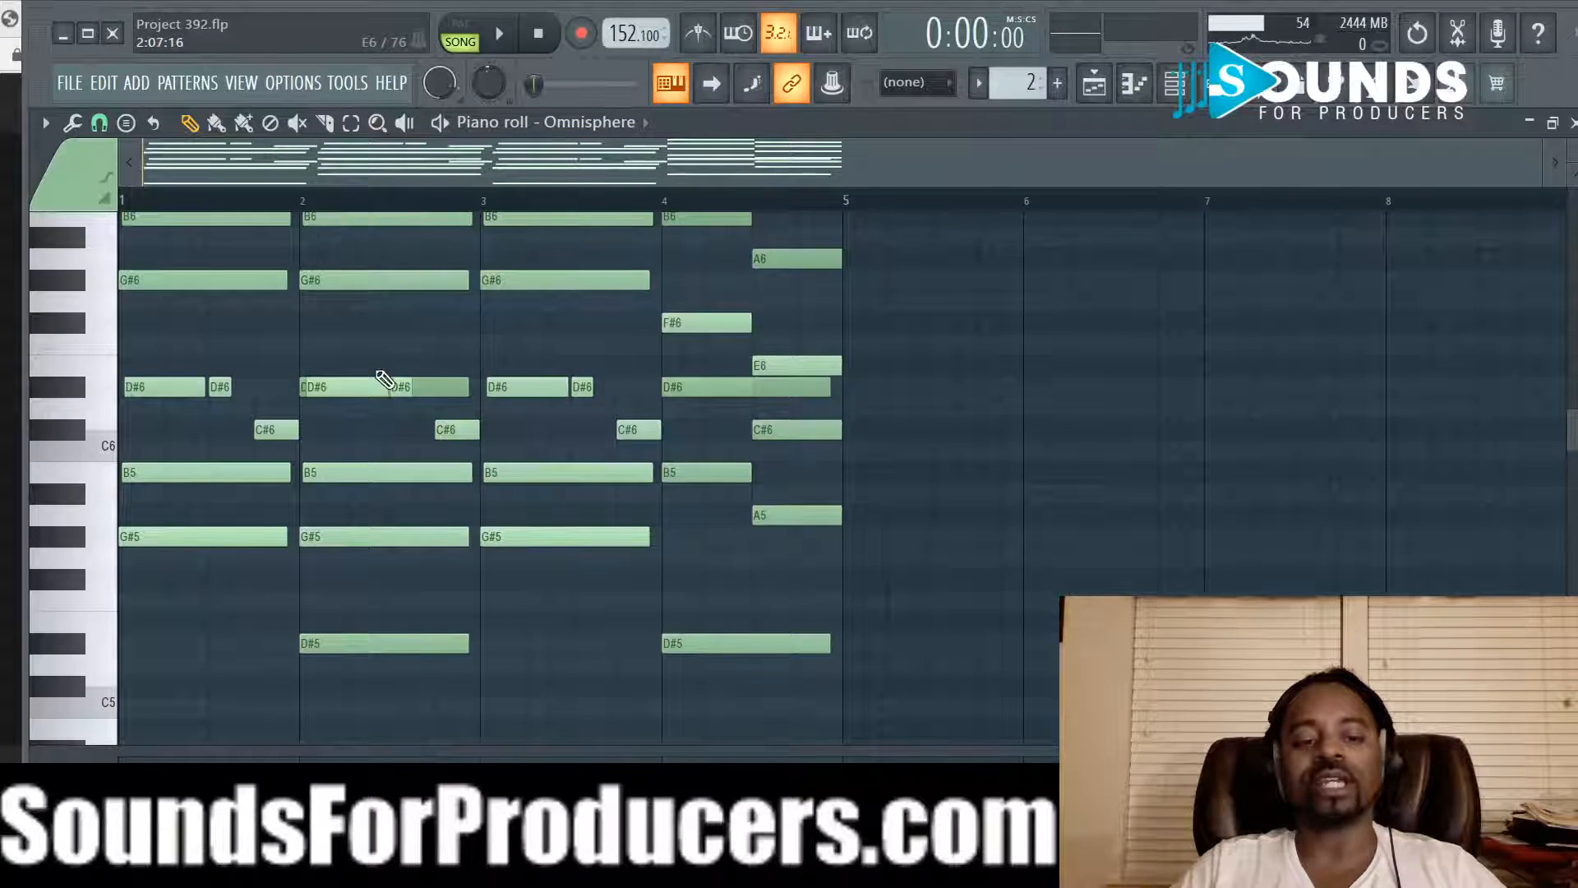
{"action": "scroll", "coordinate": [384, 379], "scroll_direction": "up", "scroll_amount": 3}
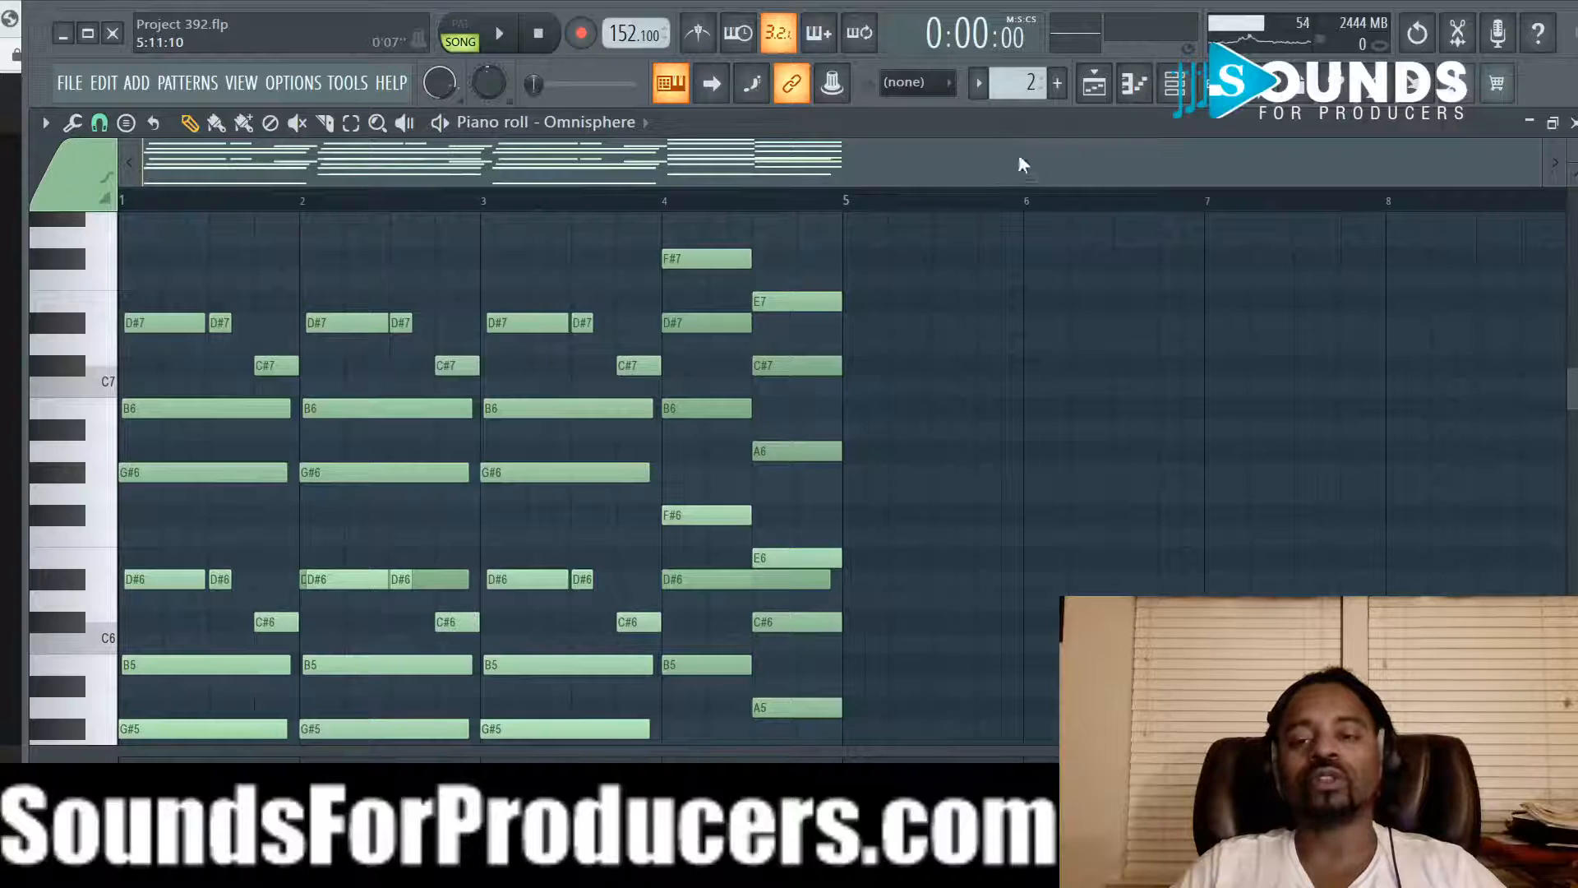
Step: Move the B6 note in bar 3 down an octave, return it to its original pitch, and deselect it
{"action": "left_click", "coordinate": [553, 402]}
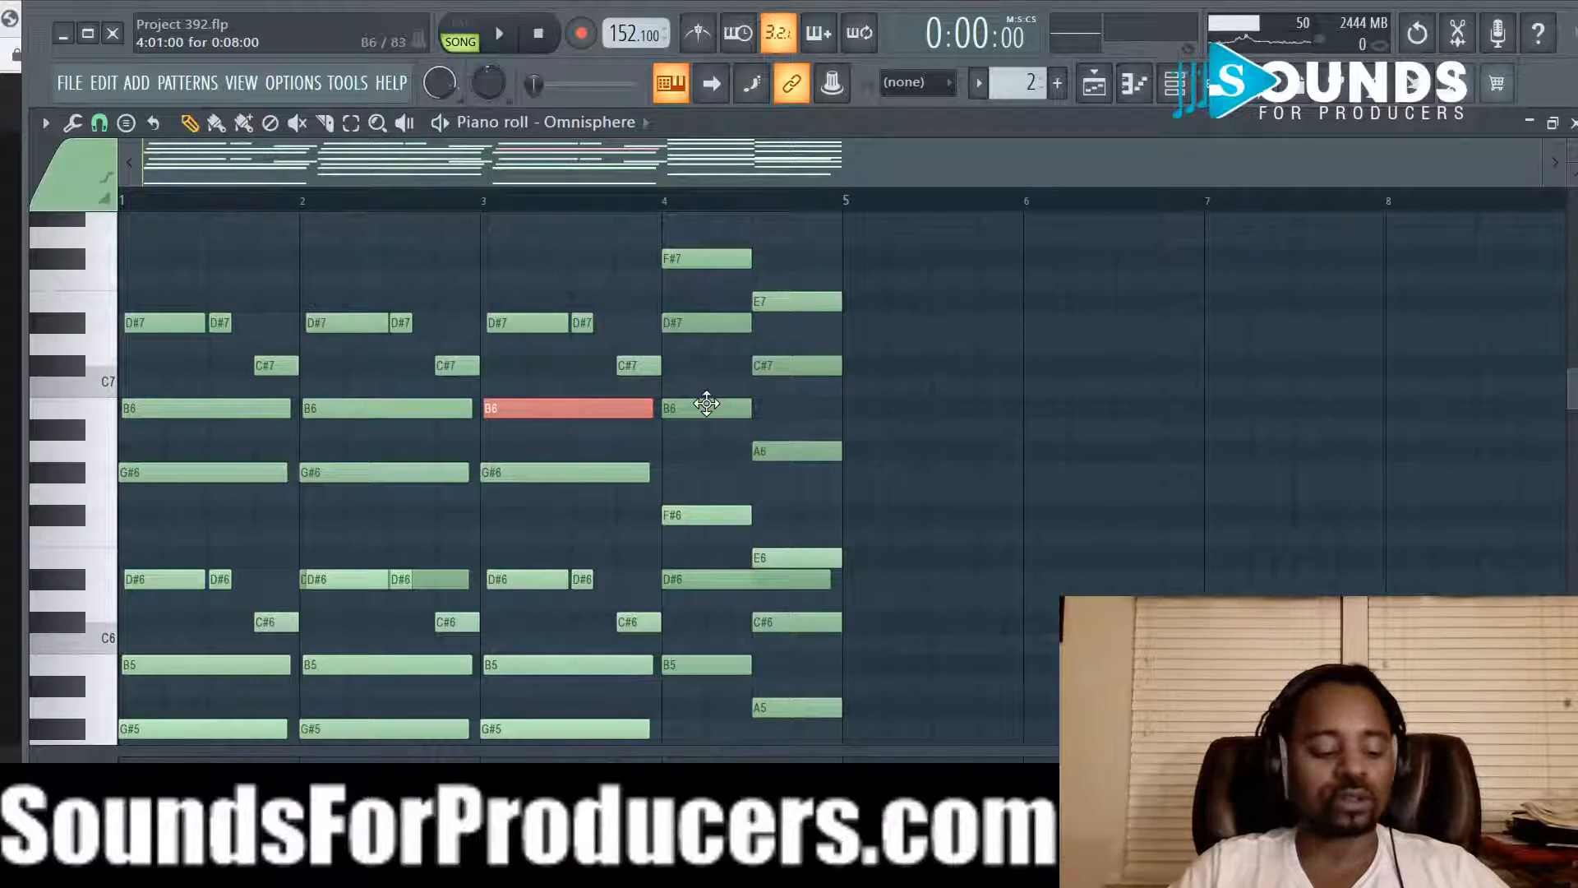
{"action": "key", "text": "ctrl+Down"}
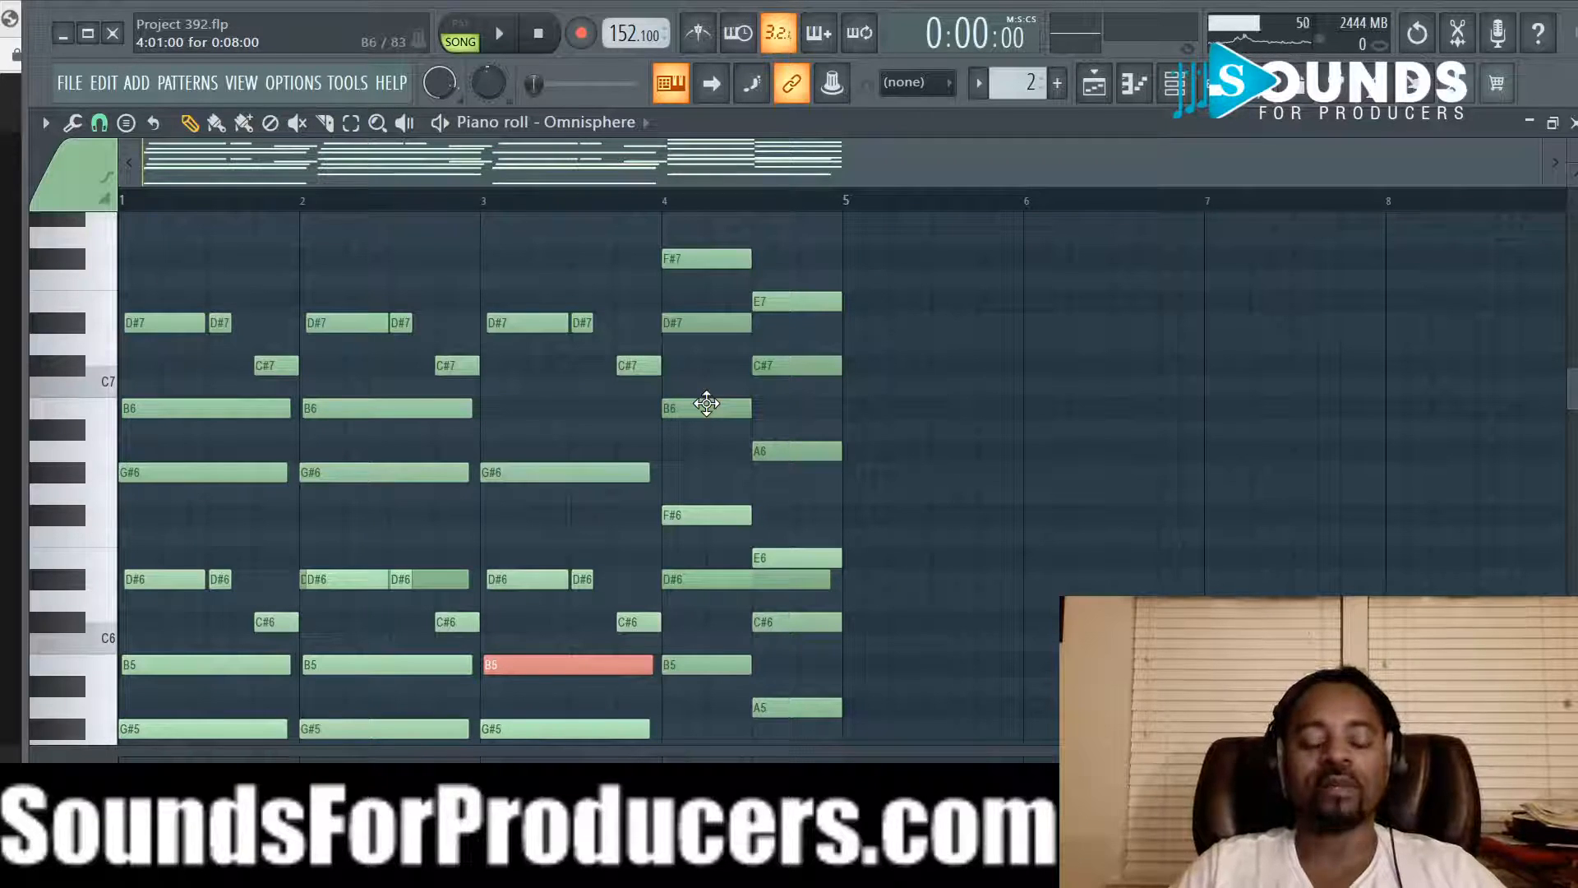
{"action": "key", "text": "ctrl+Up"}
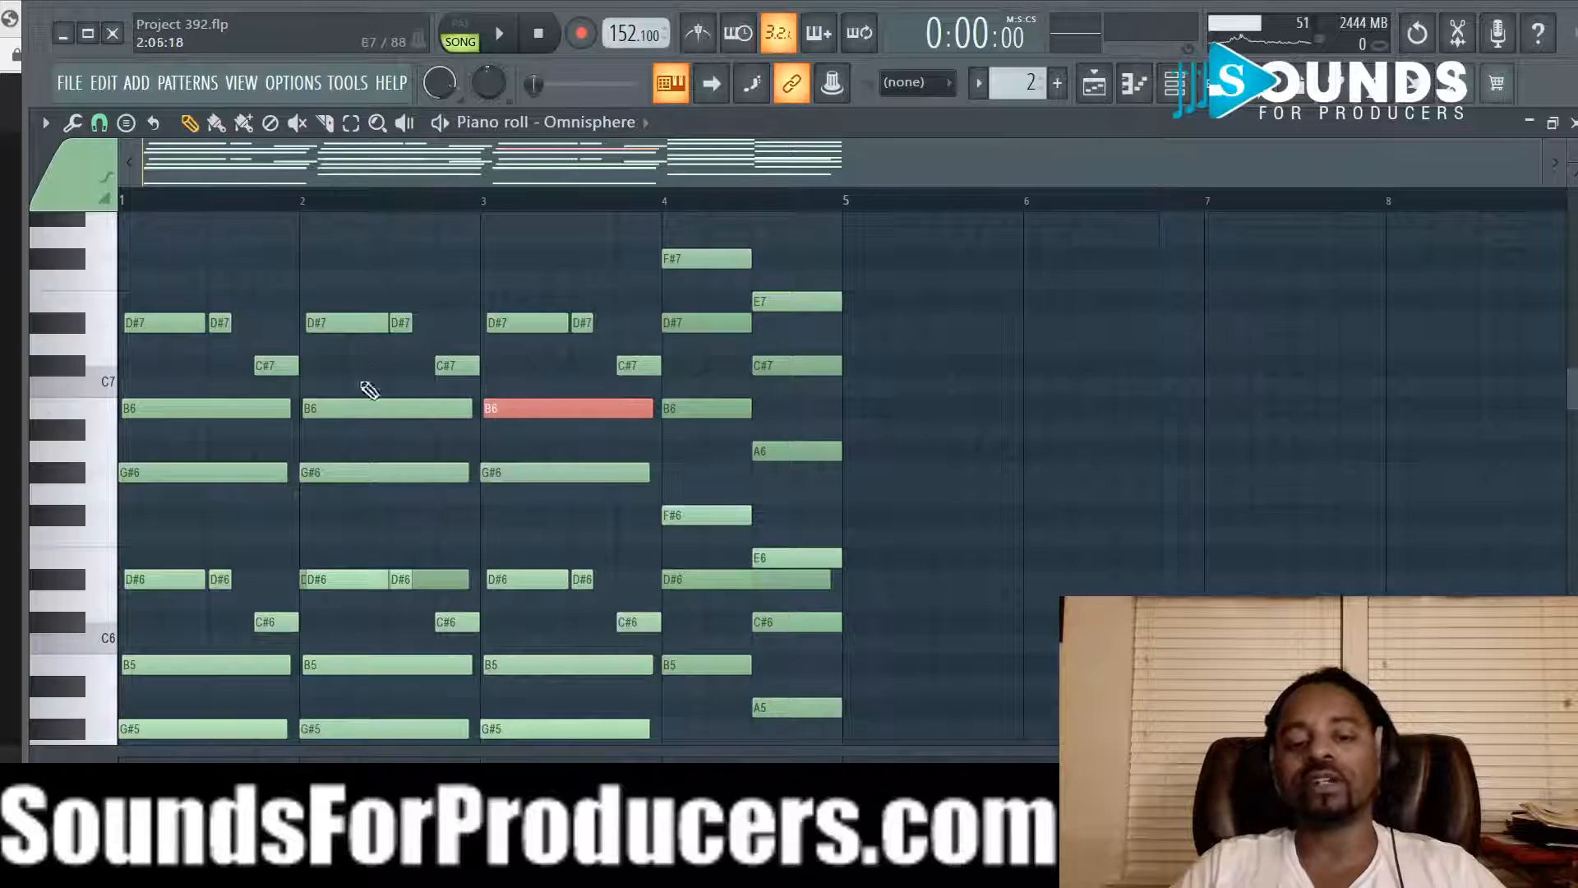
{"action": "key", "text": "ctrl+d"}
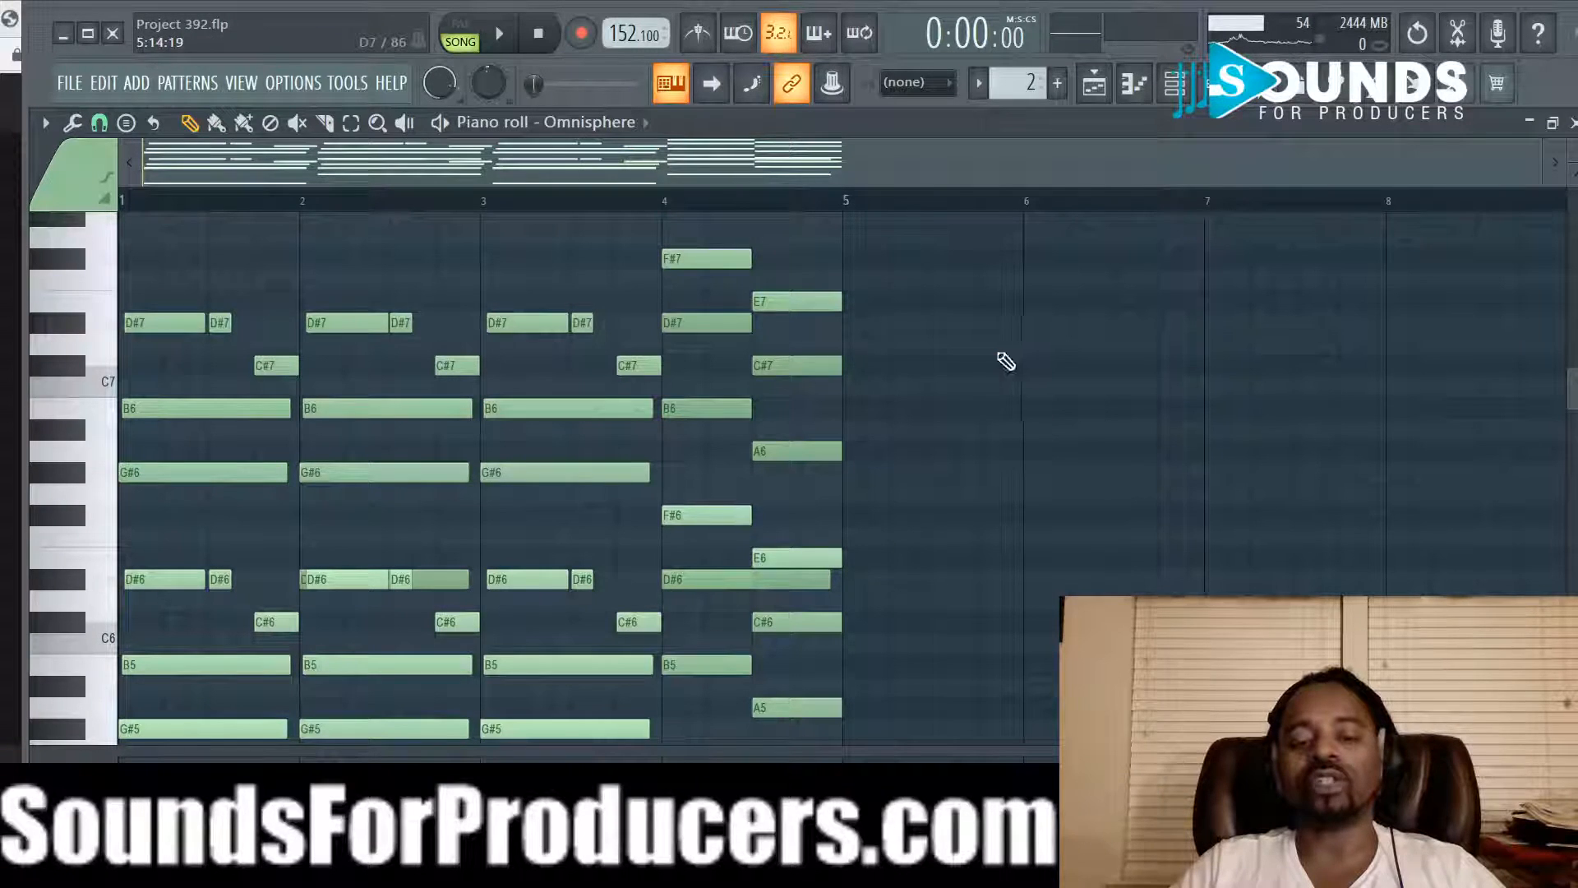
Step: Return to the playlist, place the playhead at bar 9, solo Track 3, and start playback
{"action": "left_click", "coordinate": [1091, 88]}
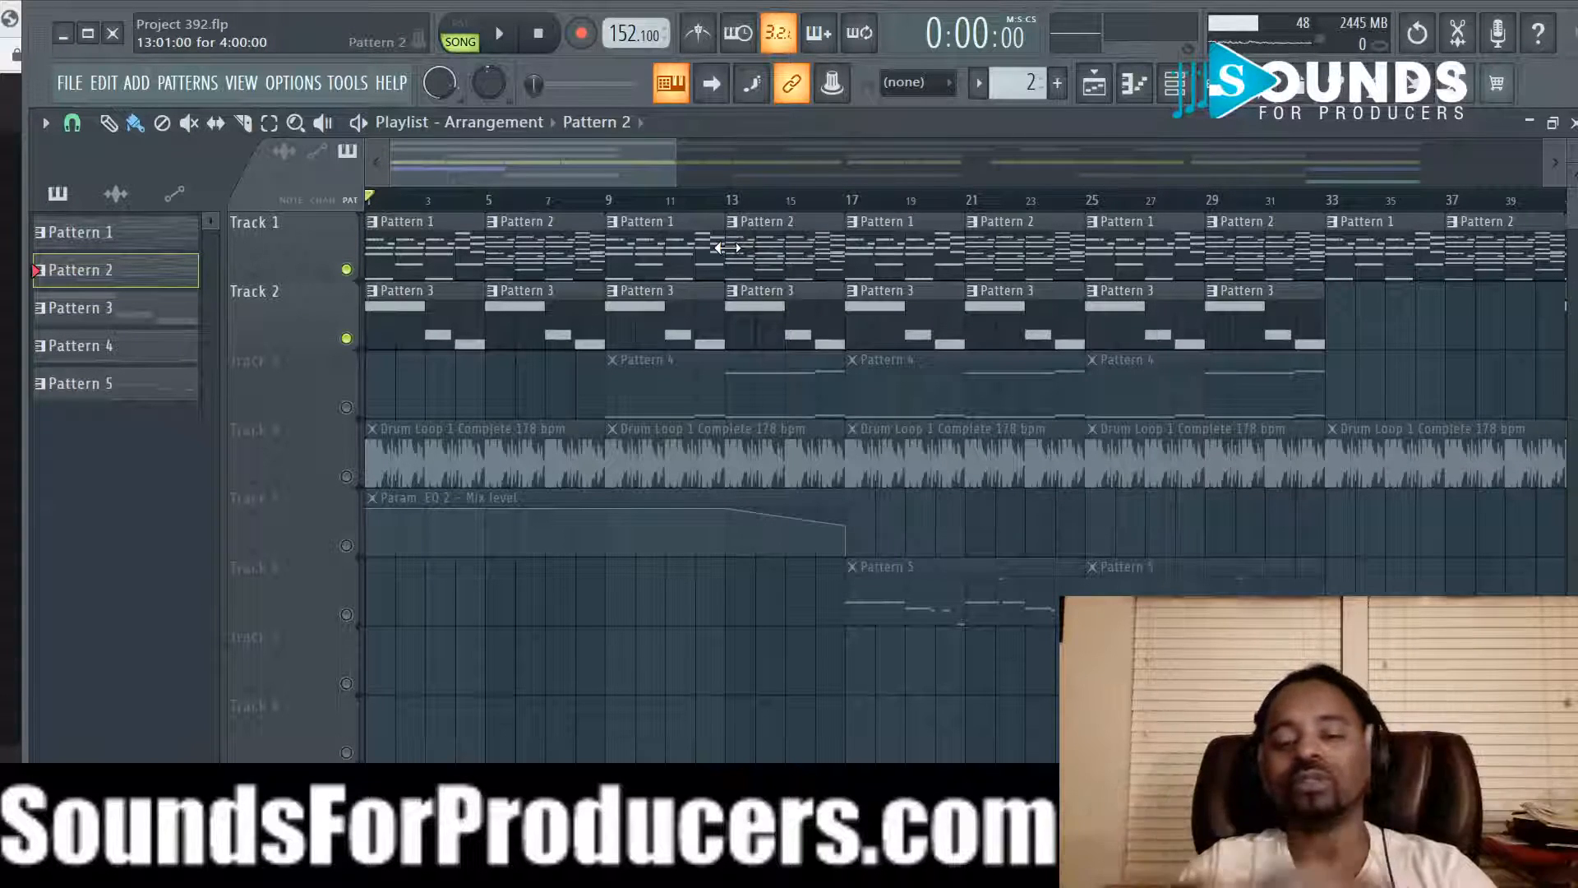
{"action": "left_click", "coordinate": [605, 200]}
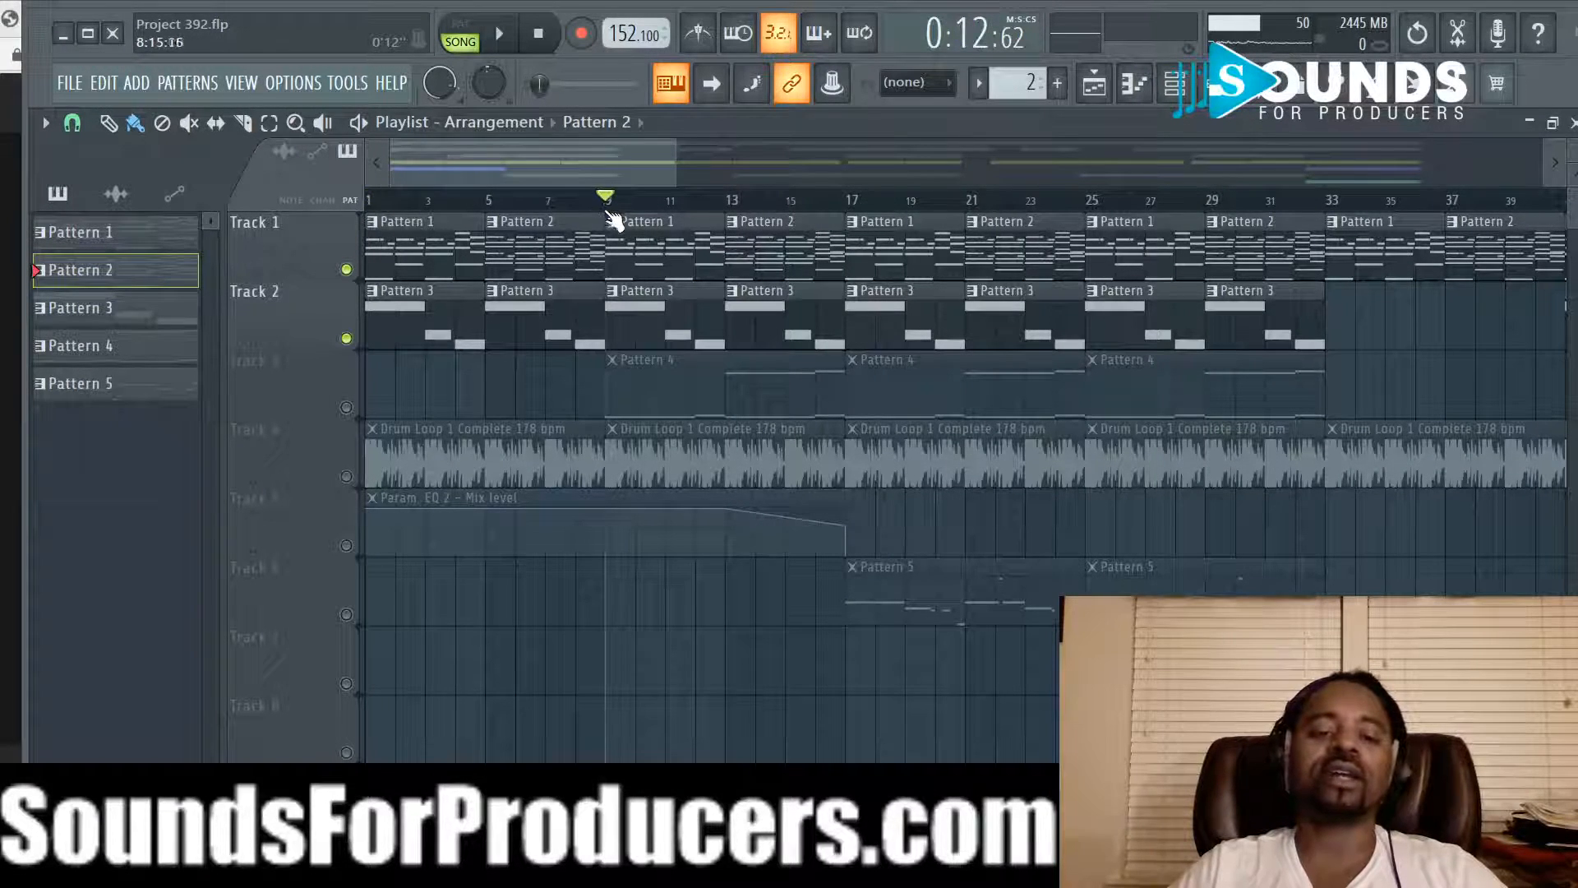
{"action": "left_click", "coordinate": [346, 408]}
{"action": "left_click", "coordinate": [346, 408], "text": "ctrl"}
{"action": "key", "text": "space"}
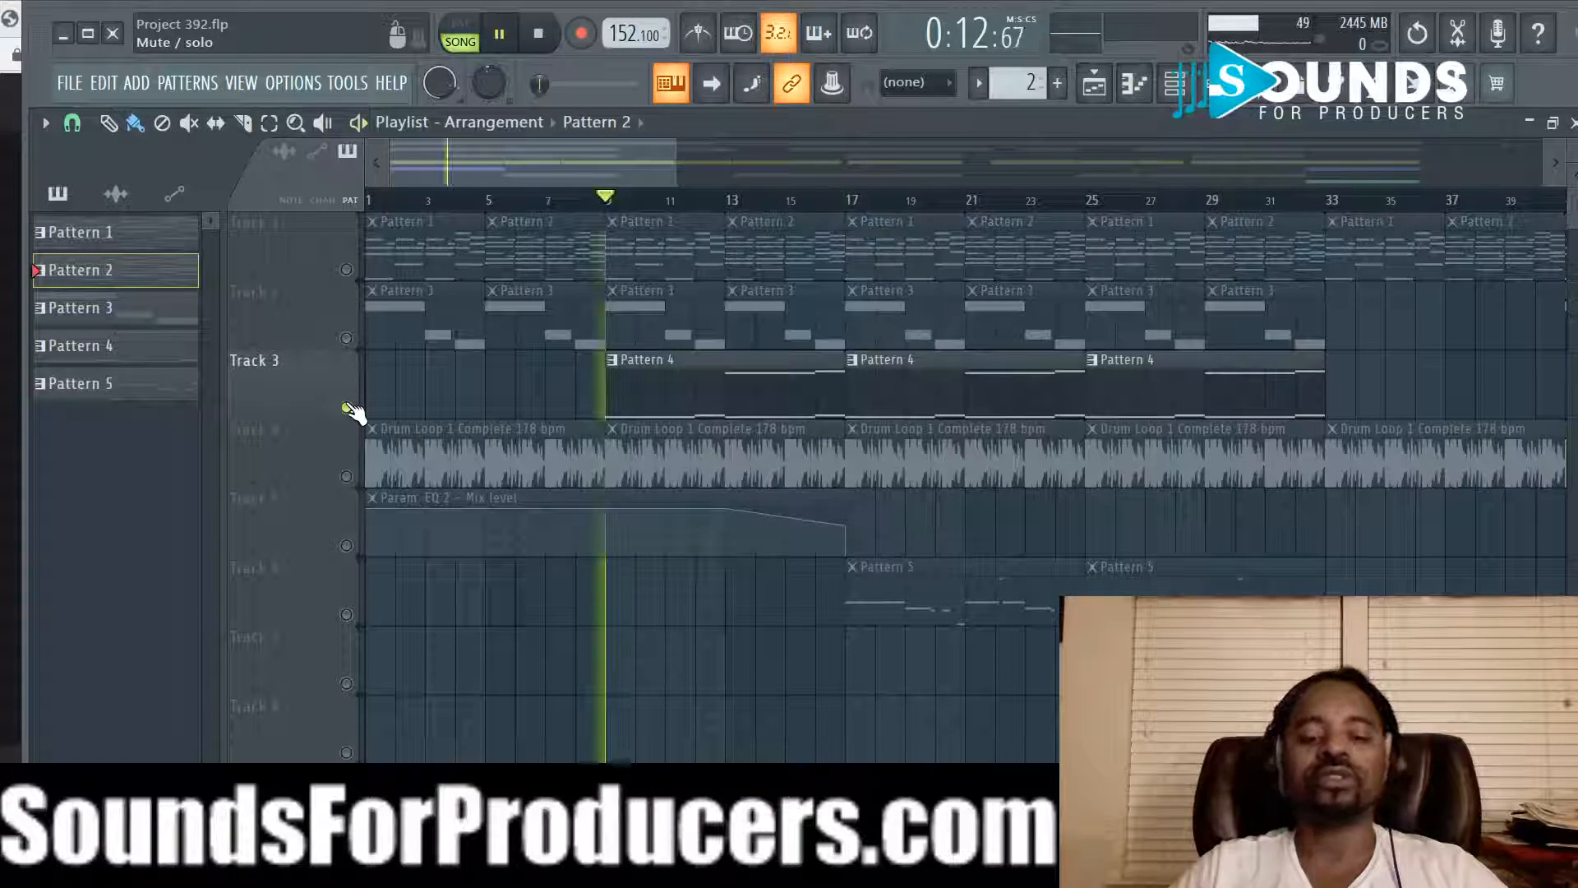
Step: Check the Brass insert in the mixer during playback, stop the song in the playlist, and unmute Tracks 1 and 2
{"action": "left_click", "coordinate": [1212, 87]}
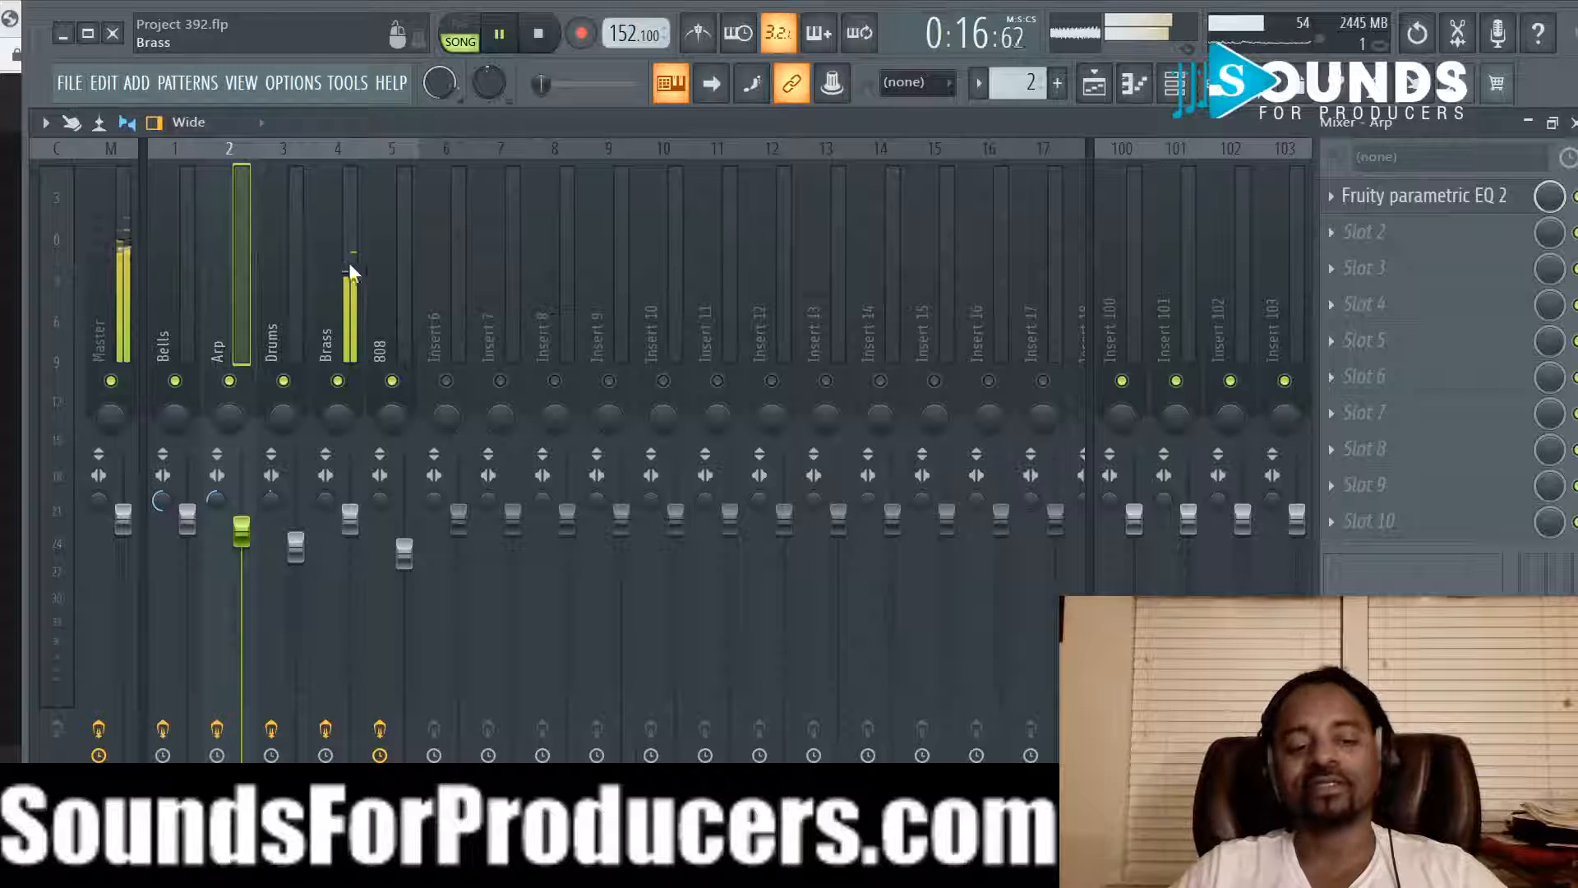
{"action": "left_click", "coordinate": [1094, 83]}
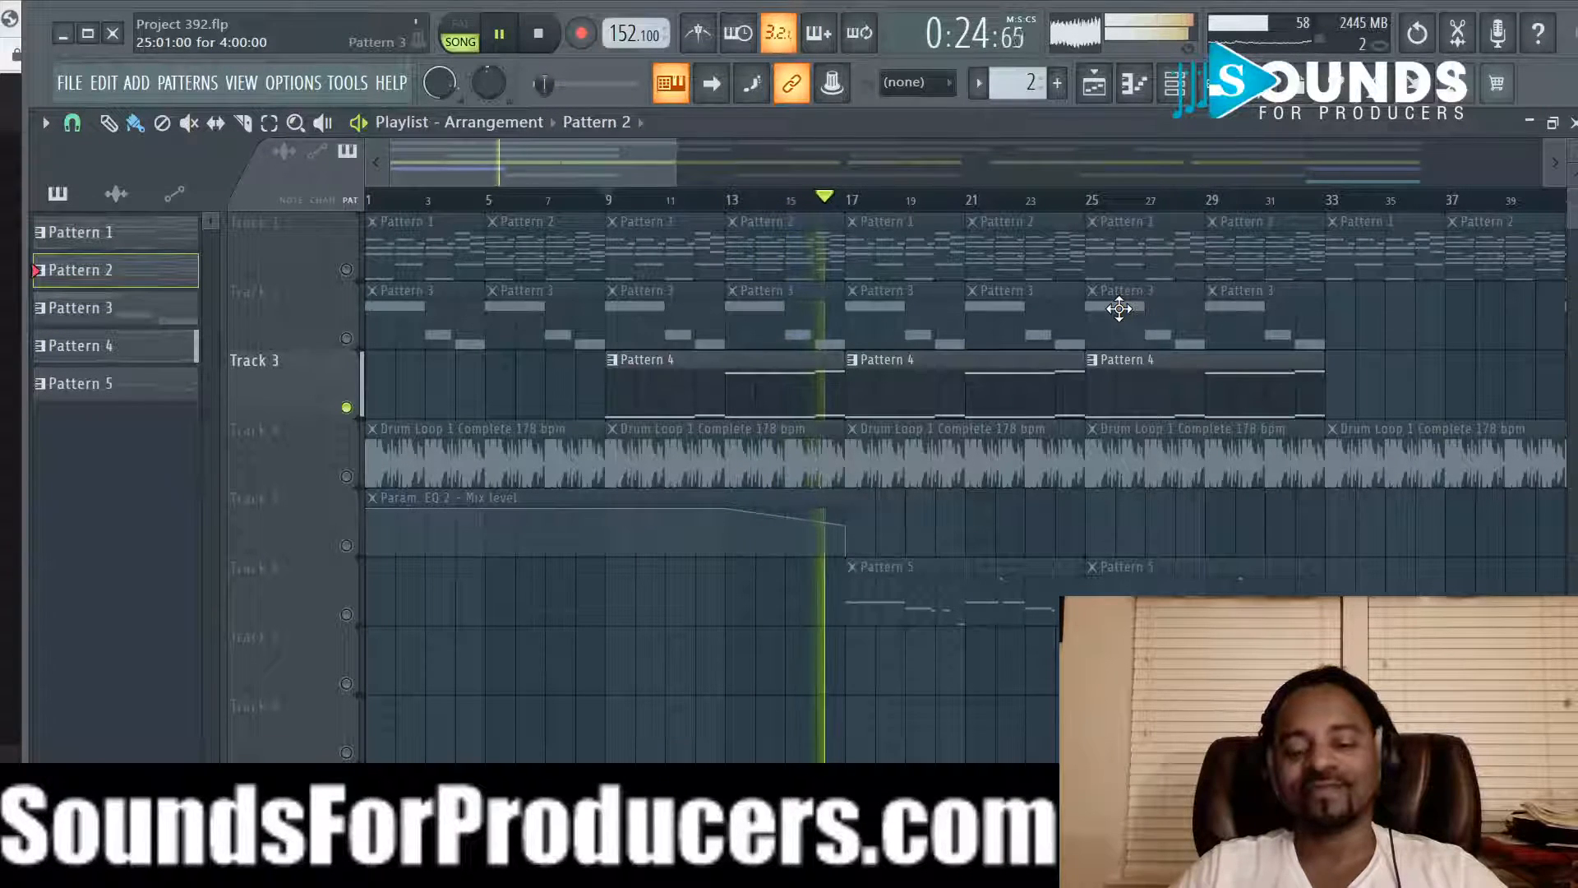
{"action": "key", "text": "space"}
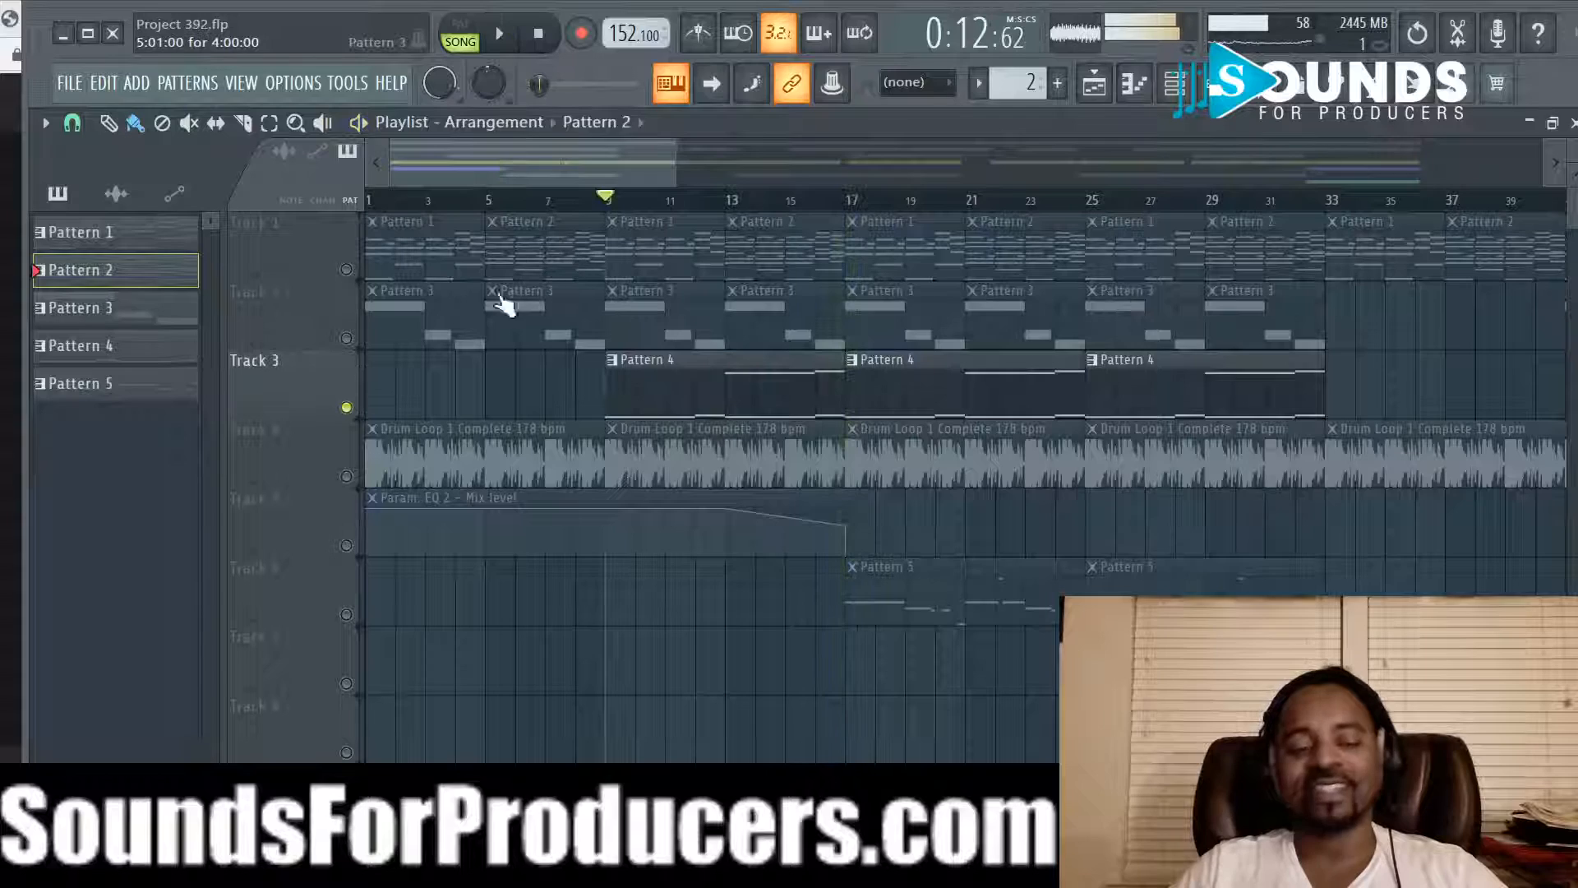
{"action": "left_click", "coordinate": [347, 270]}
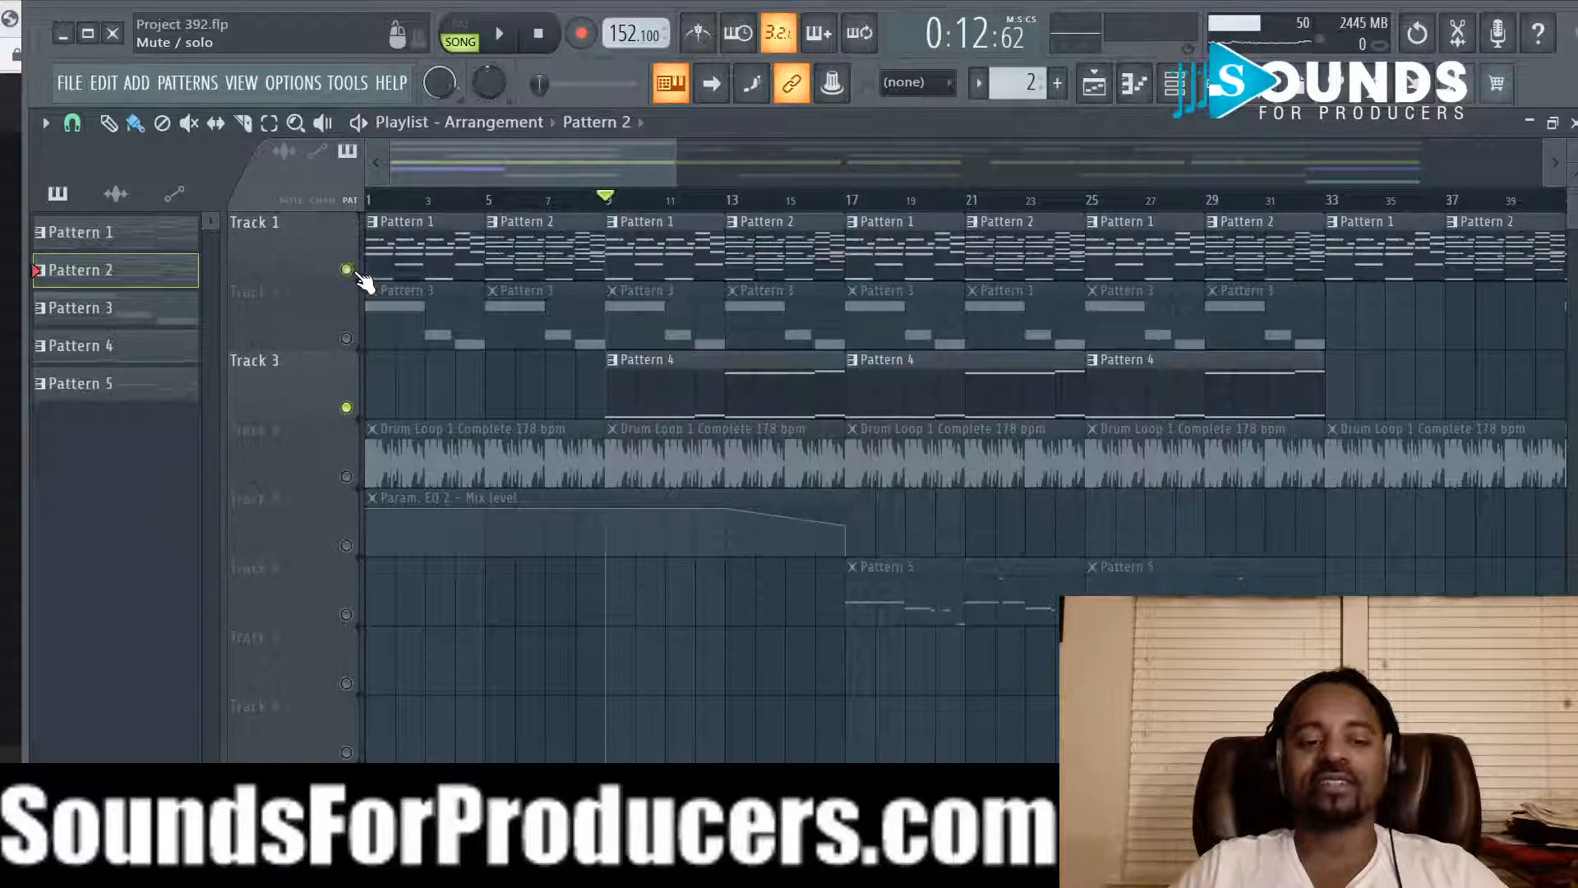
{"action": "left_click", "coordinate": [347, 338]}
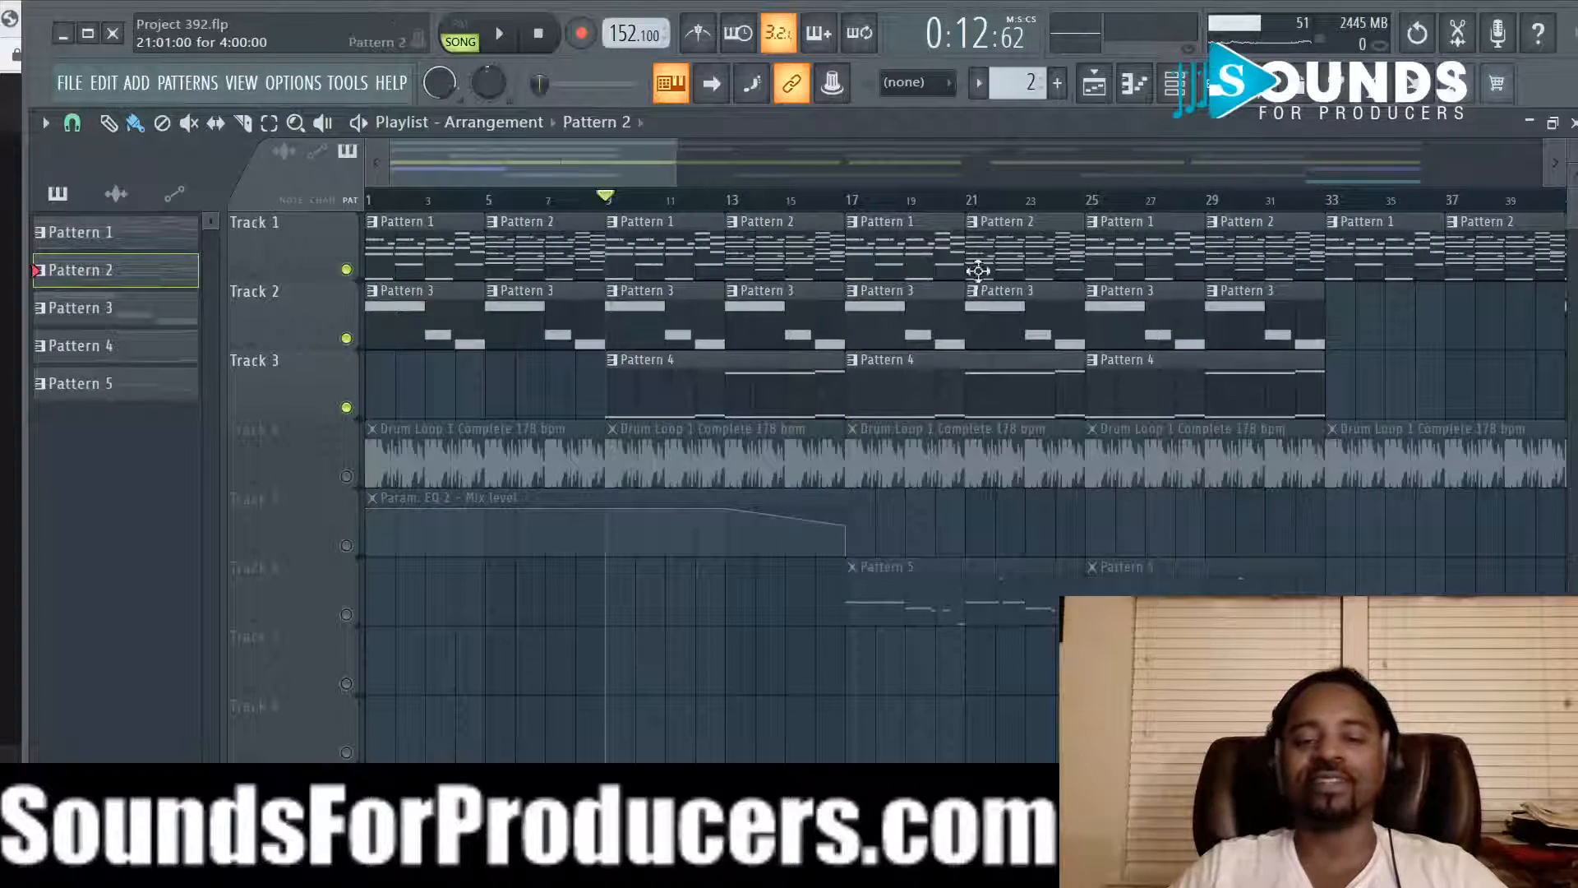
Step: Inspect the Orchestral Brass patch in the Xpand!2 channel, and close the plugin and the channel rack
{"action": "left_click", "coordinate": [1176, 97]}
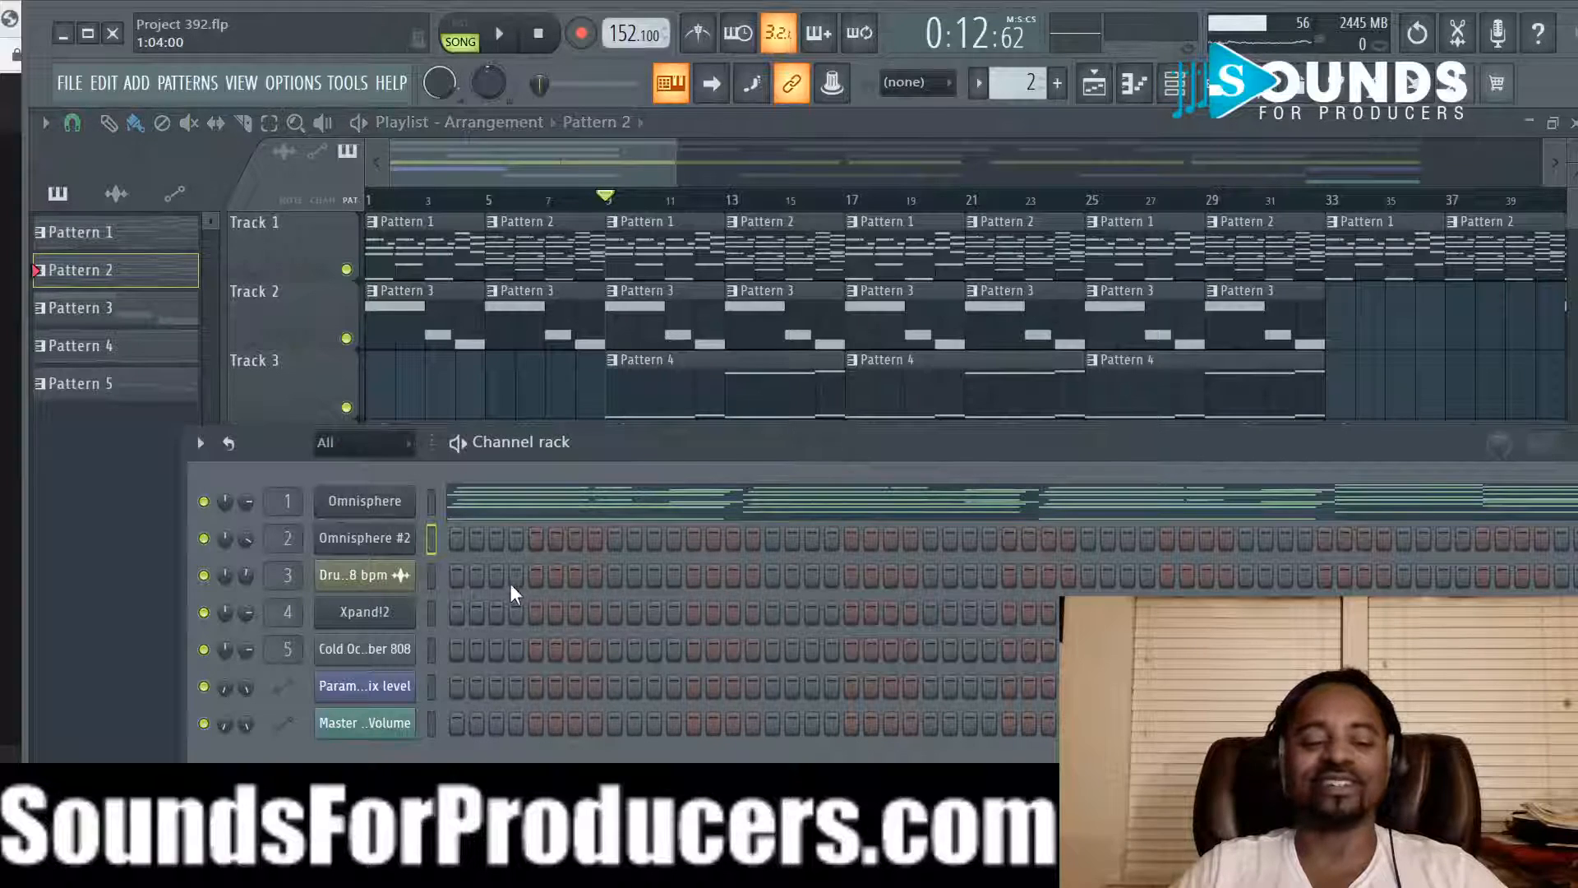
{"action": "left_click", "coordinate": [431, 613]}
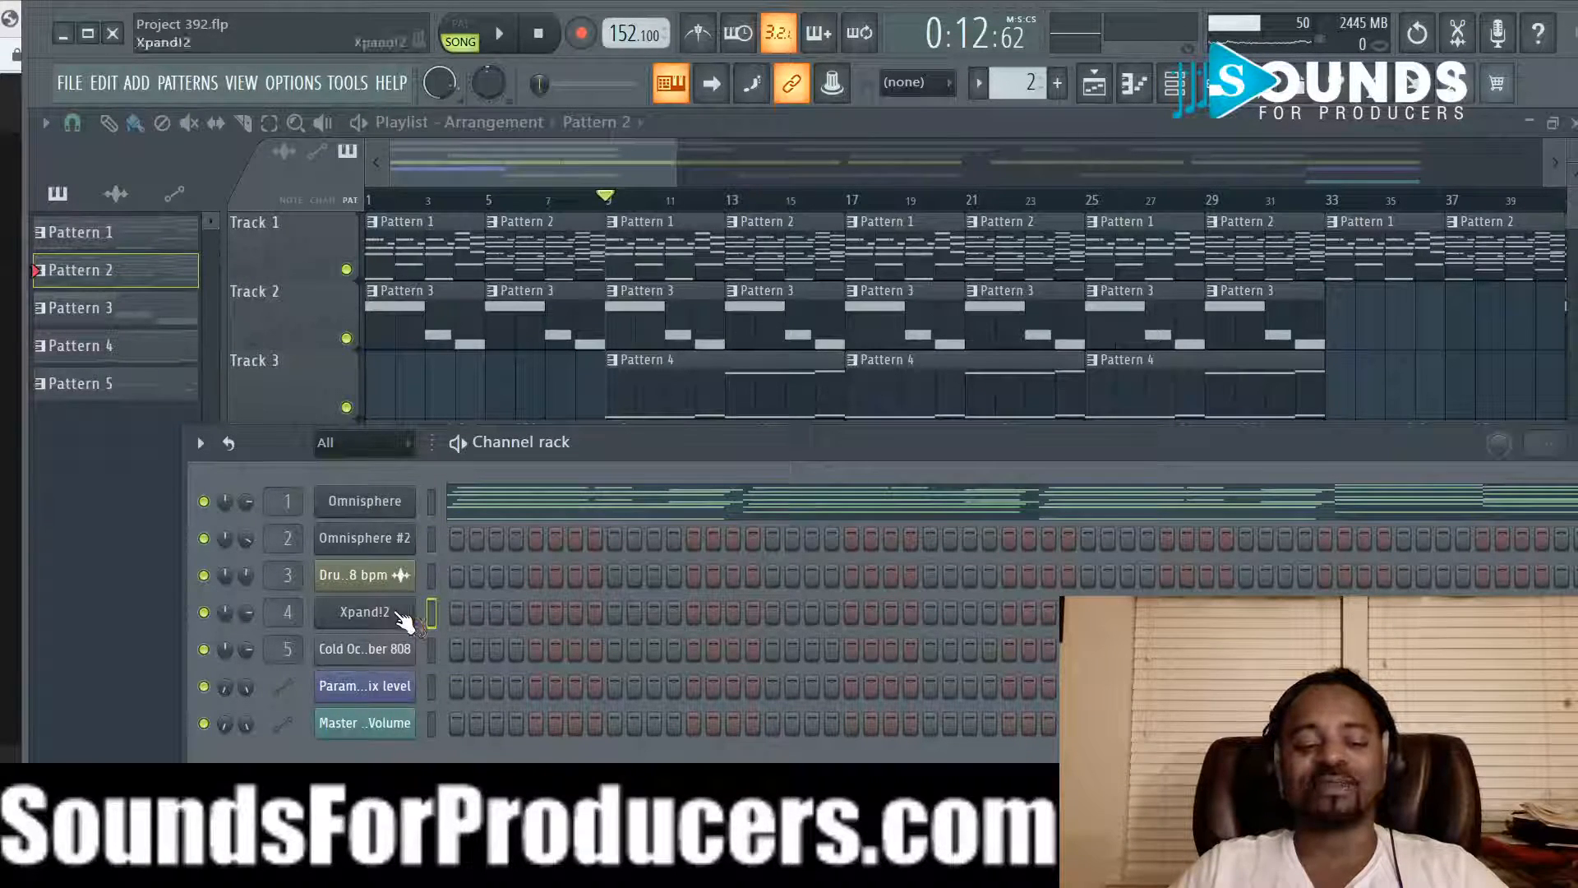
{"action": "left_click", "coordinate": [399, 614]}
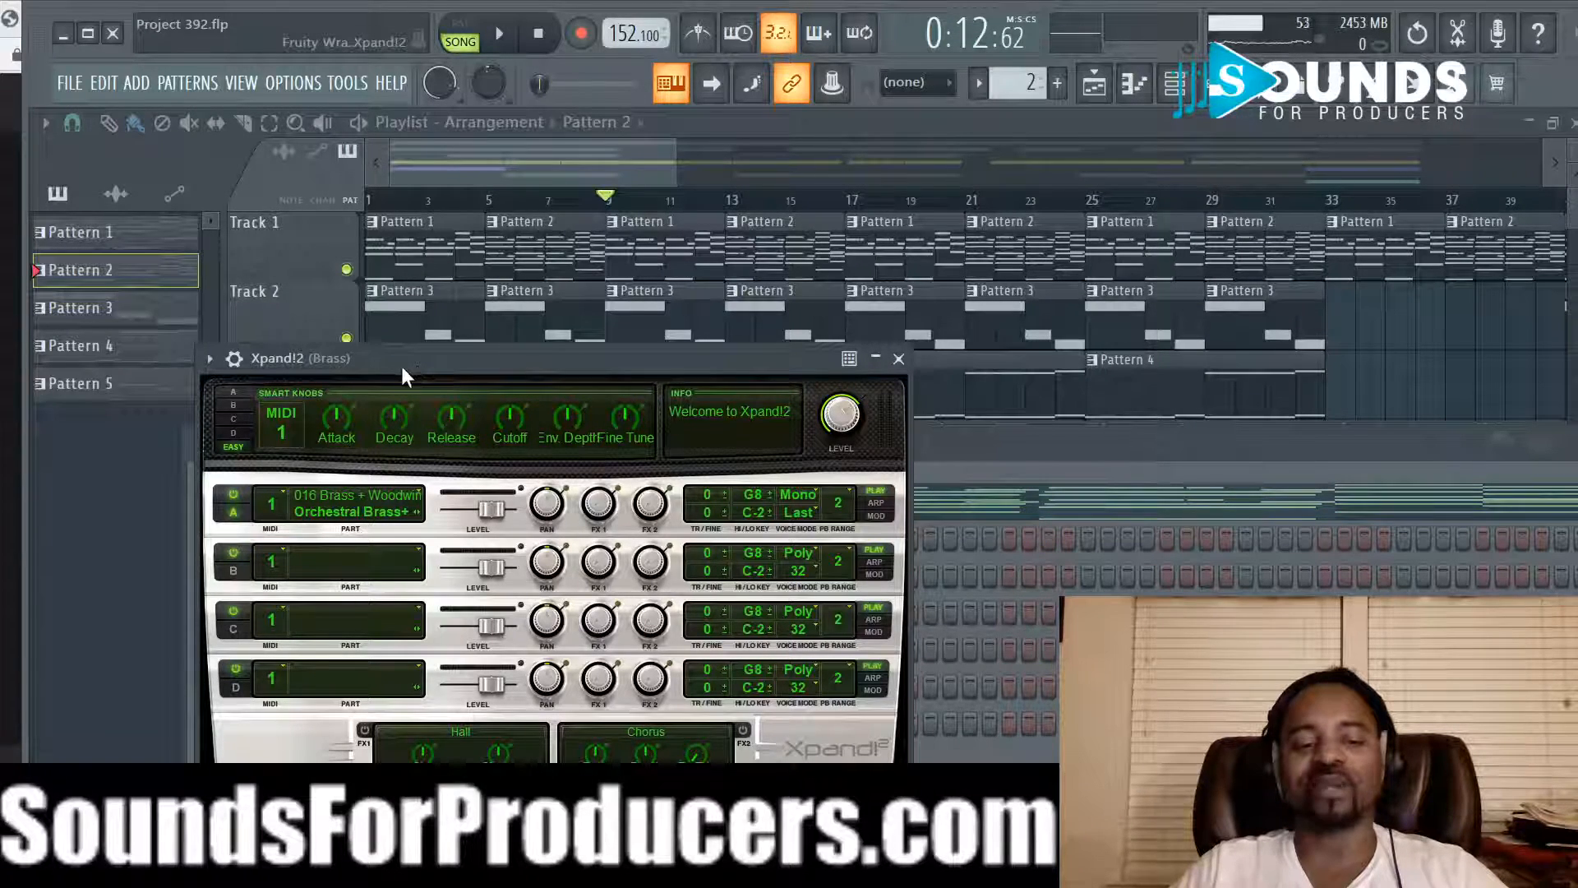
{"action": "left_click", "coordinate": [899, 358]}
{"action": "key", "text": "F6"}
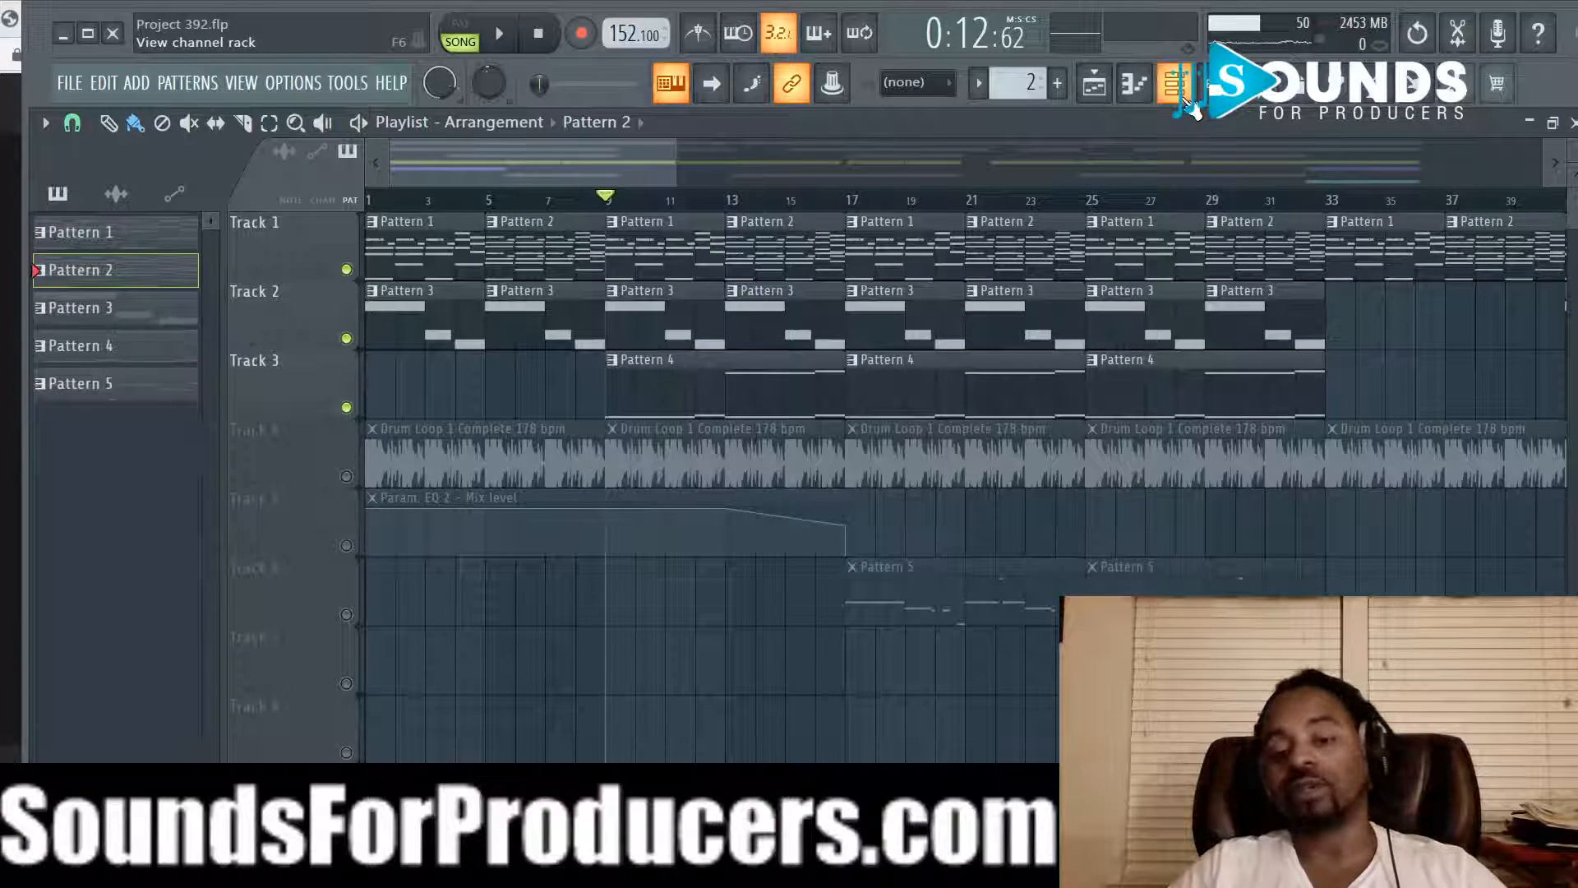
Step: Play Tracks 1 to 3 together from bar 17, with more of the arrangement shown in the playlist
{"action": "left_click", "coordinate": [852, 207]}
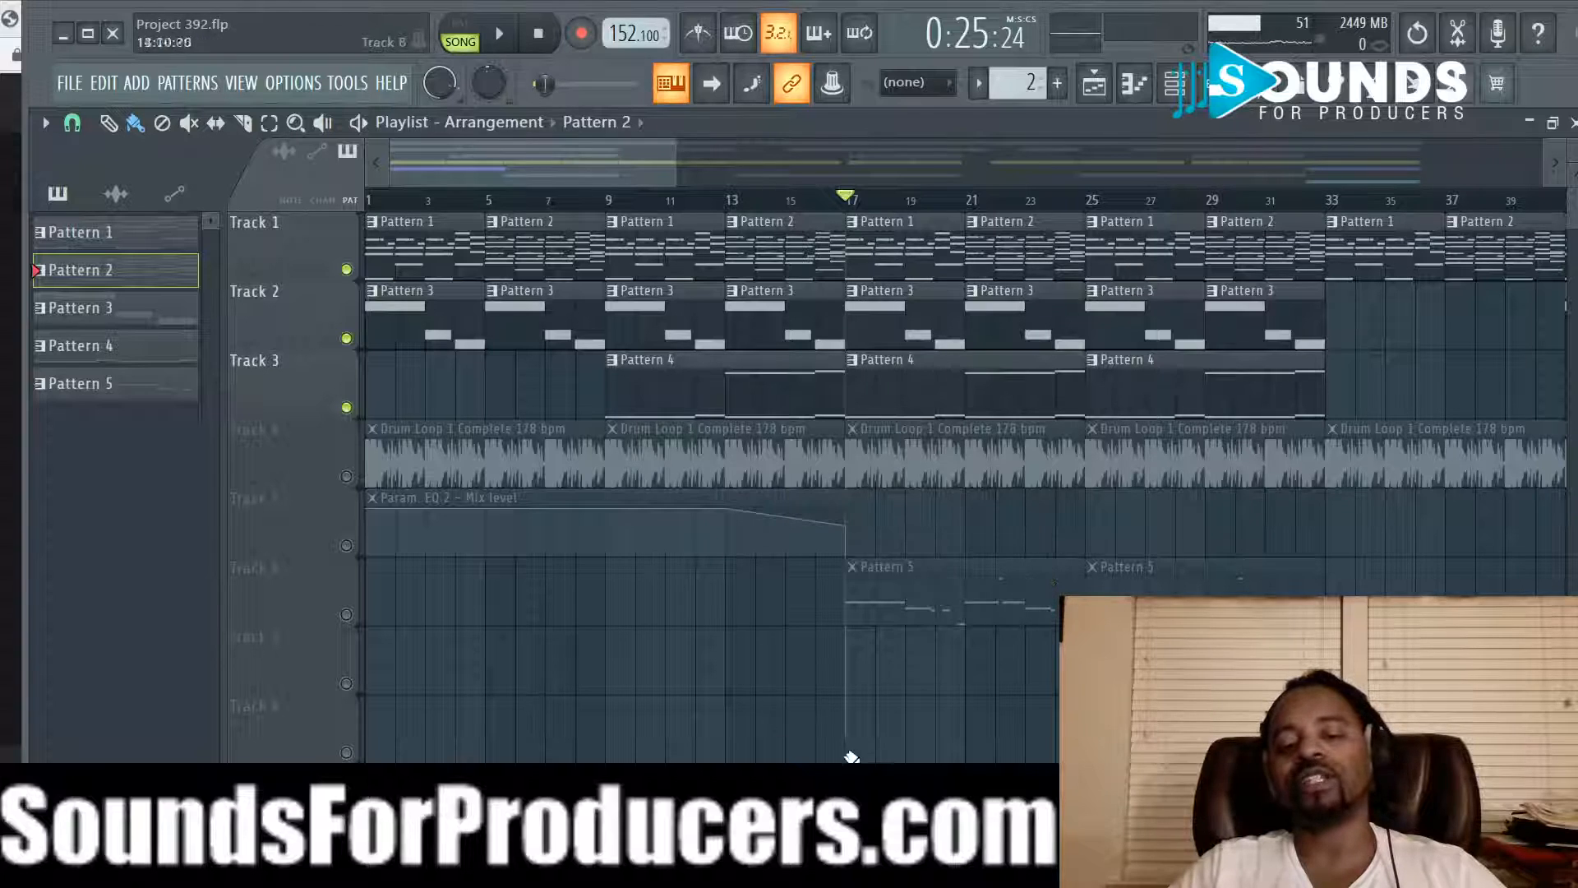
{"action": "key", "text": "space"}
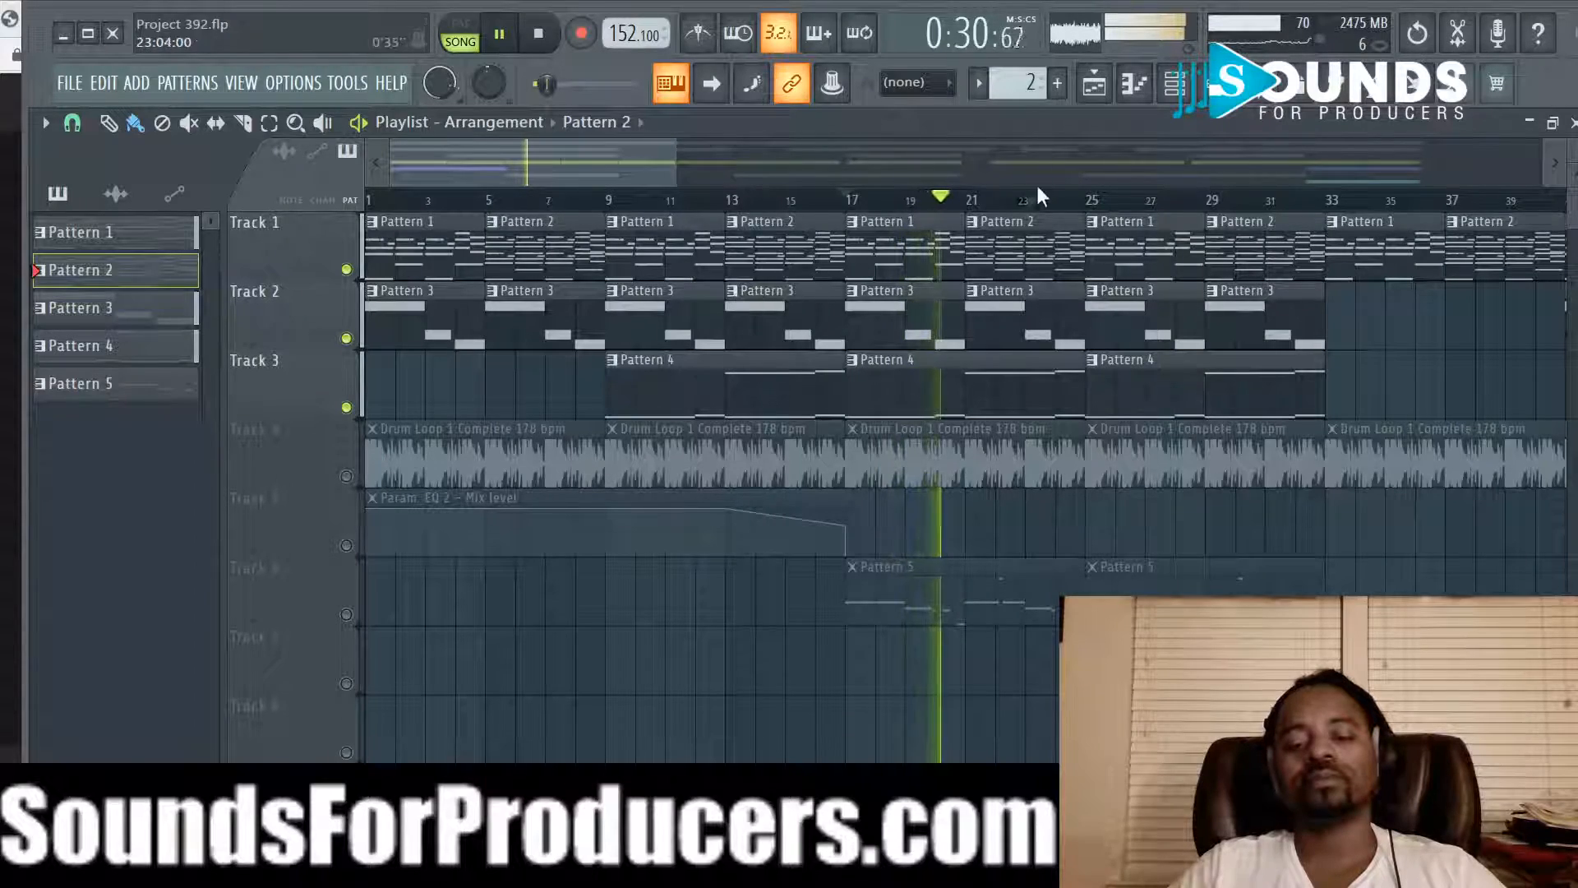
{"action": "scroll", "coordinate": [1068, 217], "scroll_direction": "down", "scroll_amount": 3, "text": "ctrl"}
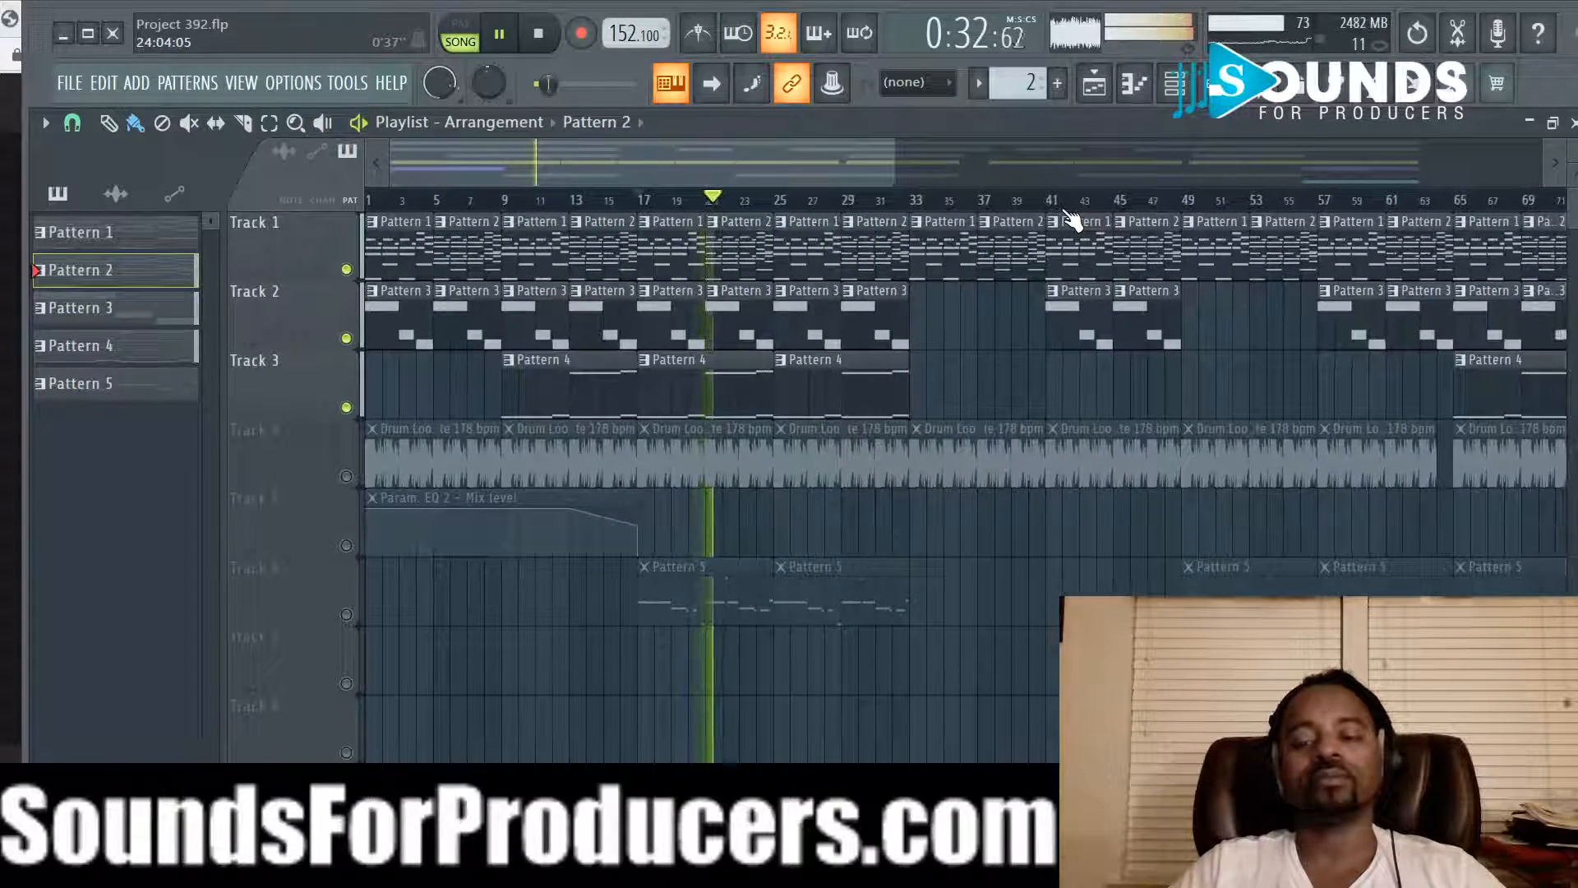
Step: Show more of the arrangement in the playlist, stop playback, and unmute the drum loop on Track 4
{"action": "scroll", "coordinate": [1069, 215], "scroll_direction": "down", "scroll_amount": 1, "text": "ctrl"}
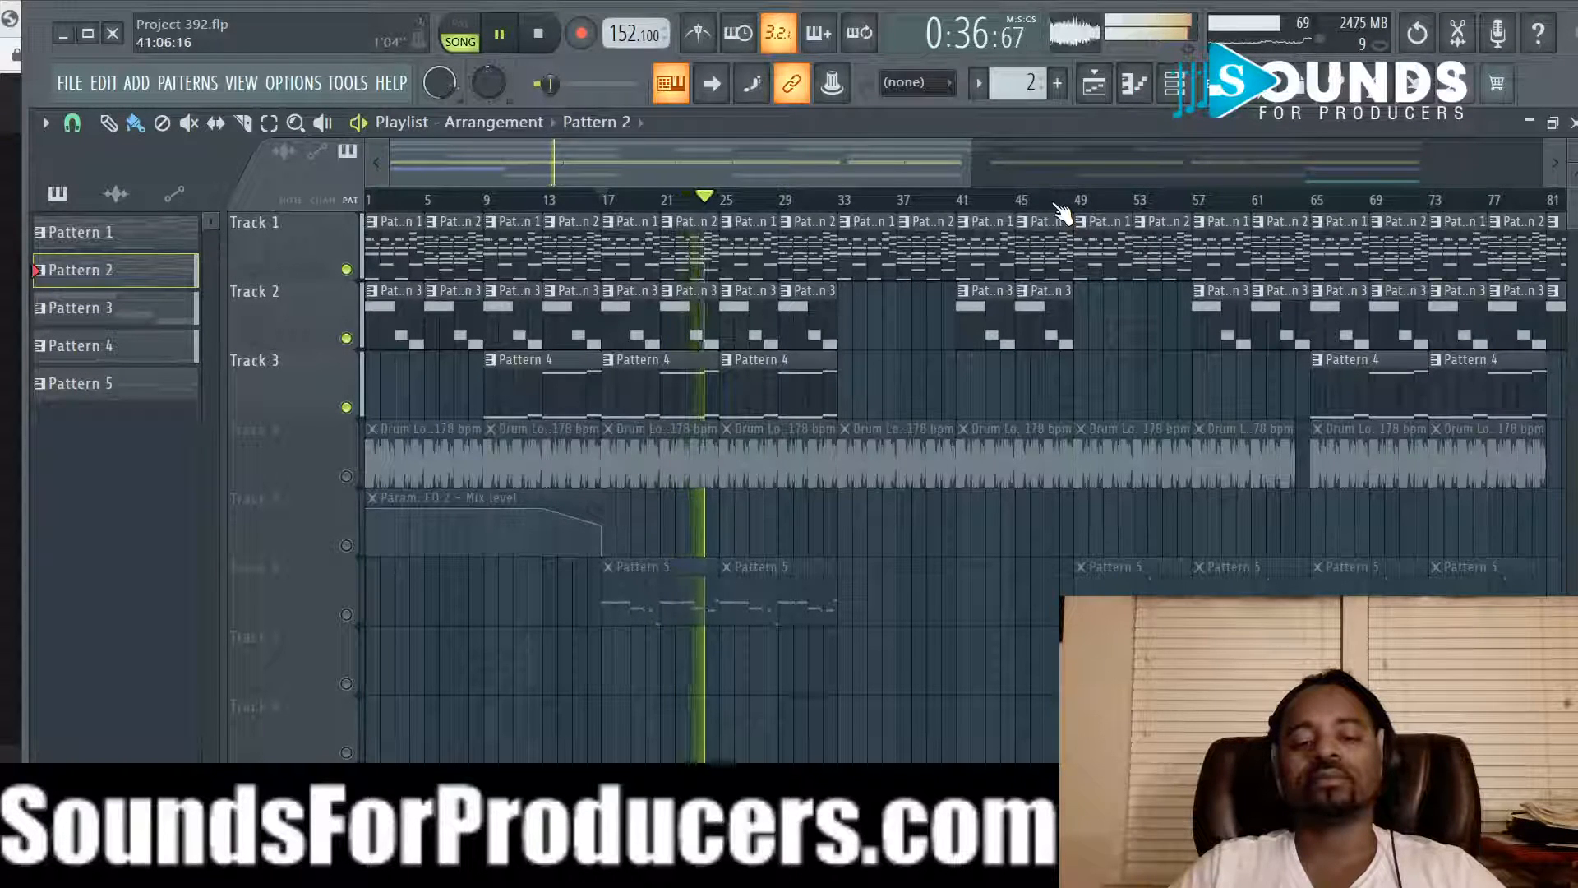
{"action": "key", "text": "space"}
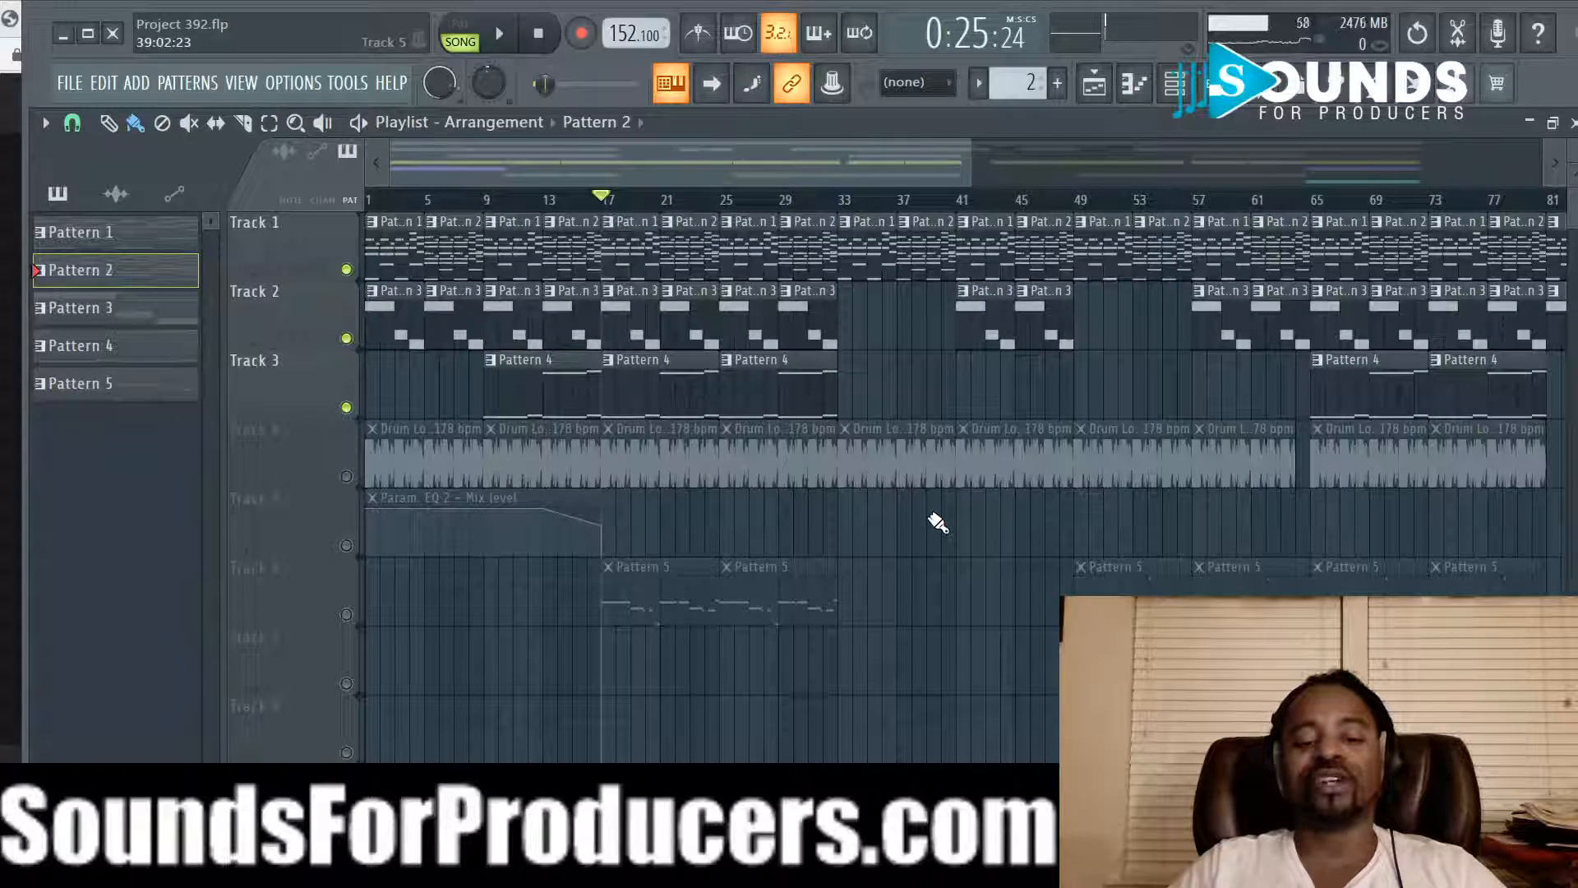
{"action": "scroll", "coordinate": [654, 209], "scroll_direction": "up", "scroll_amount": 2}
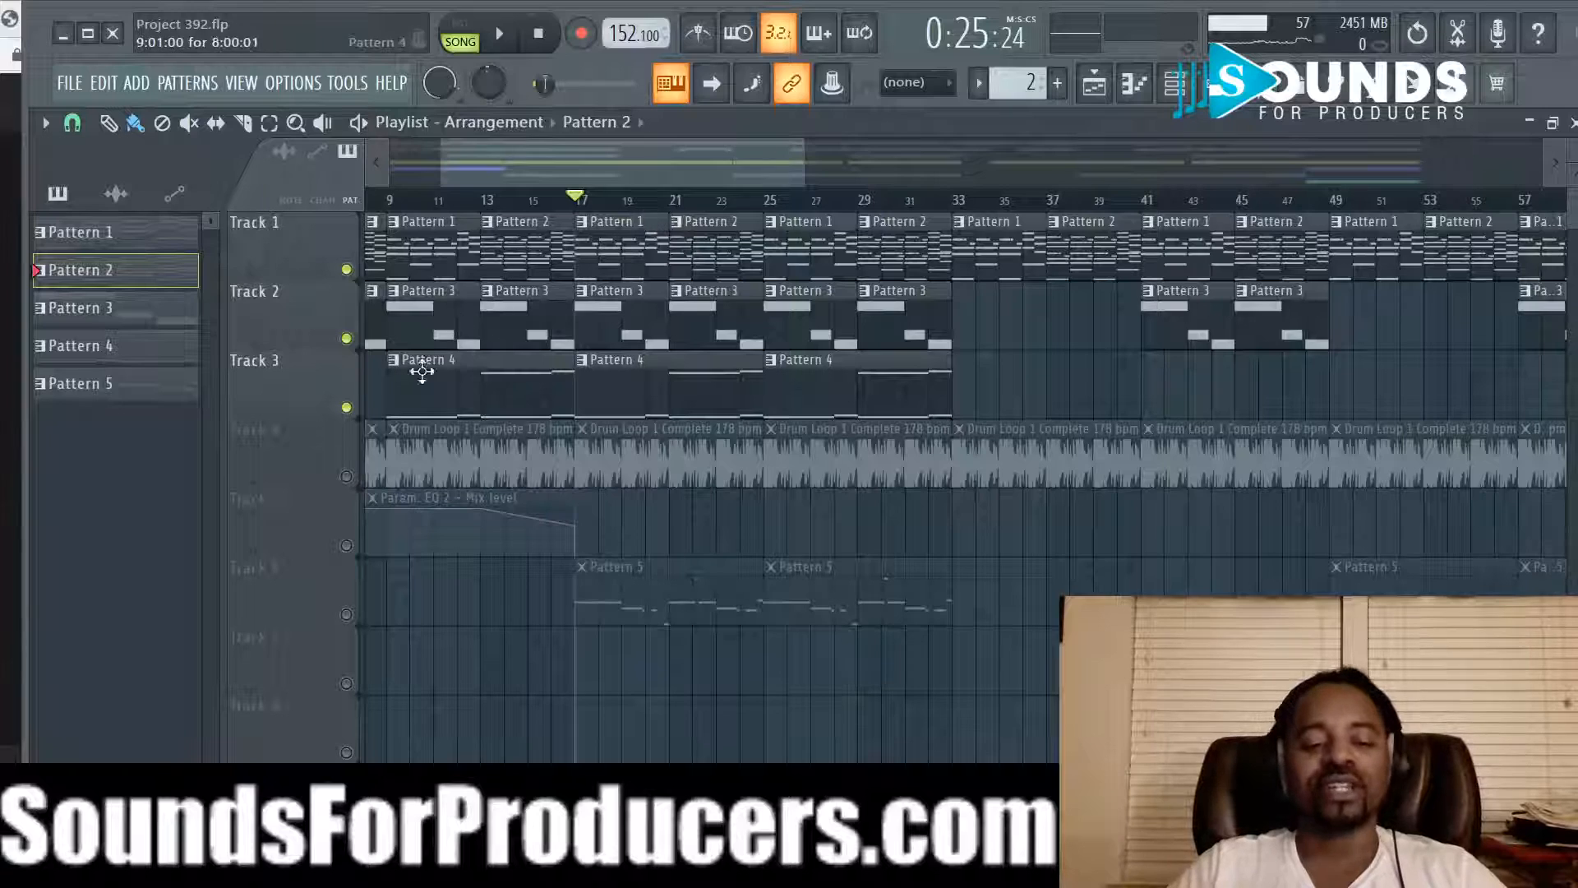
{"action": "left_click", "coordinate": [346, 476]}
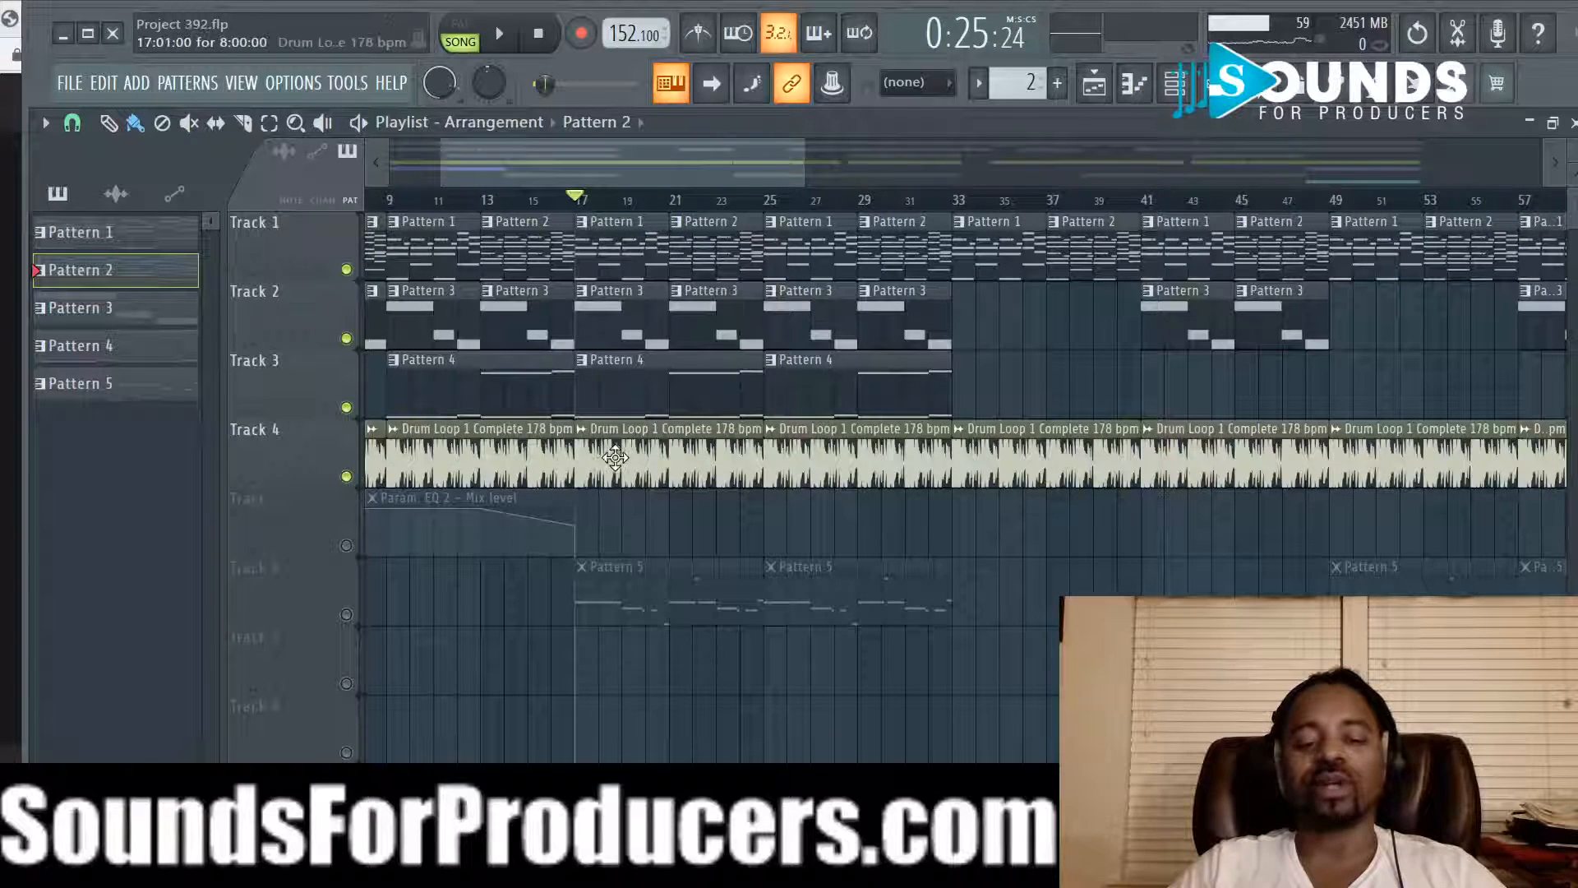
Step: Display the browser beside the playlist and bring up the channel rack
{"action": "left_click", "coordinate": [1177, 92]}
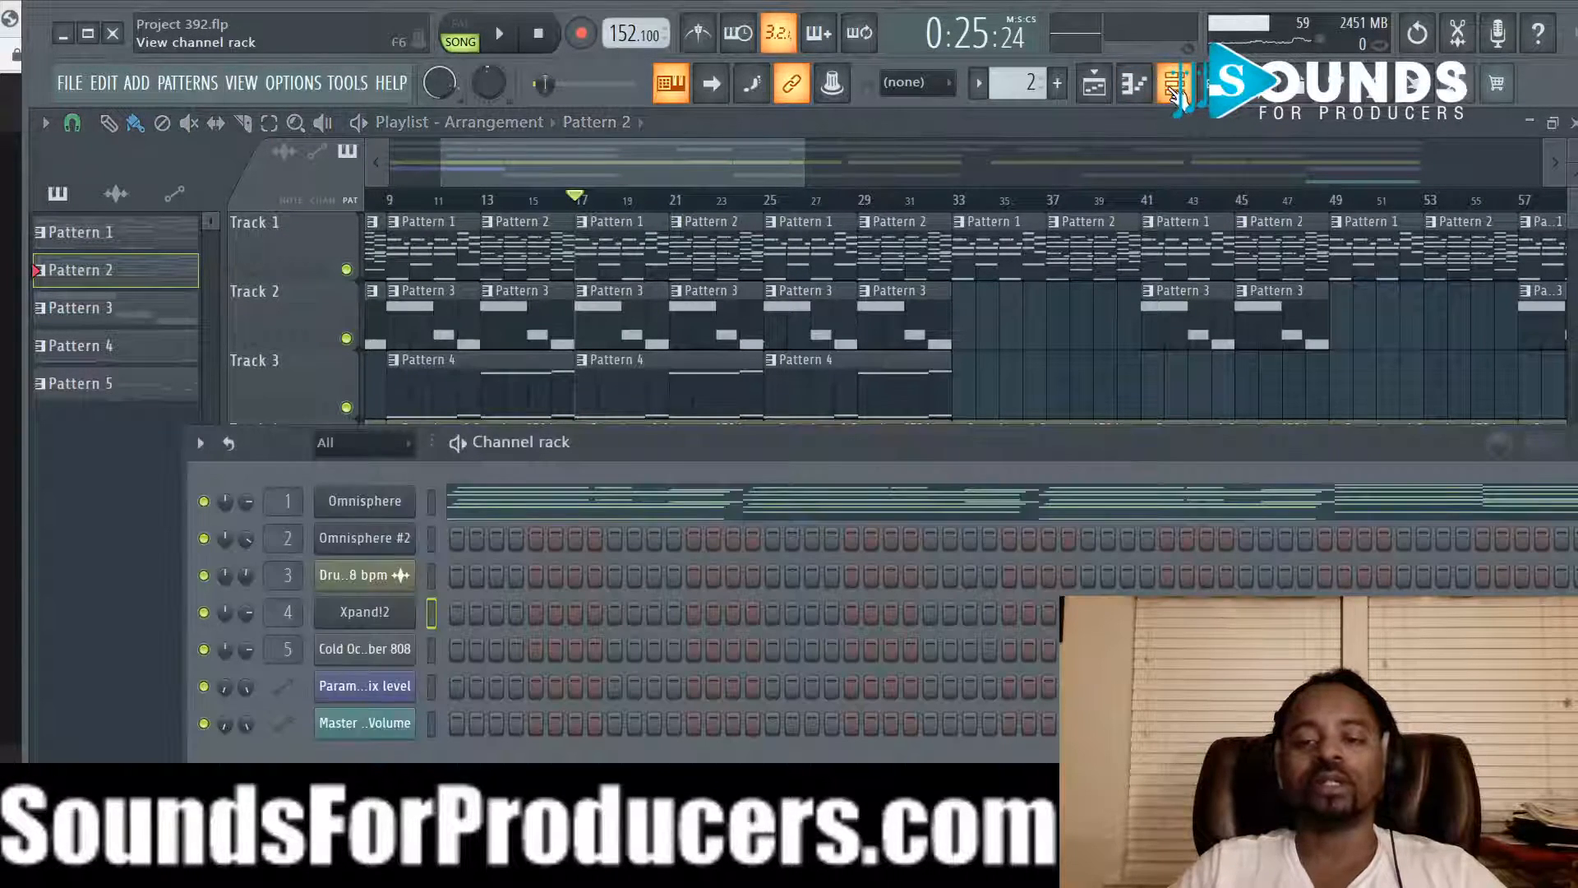
{"action": "left_click", "coordinate": [1255, 92]}
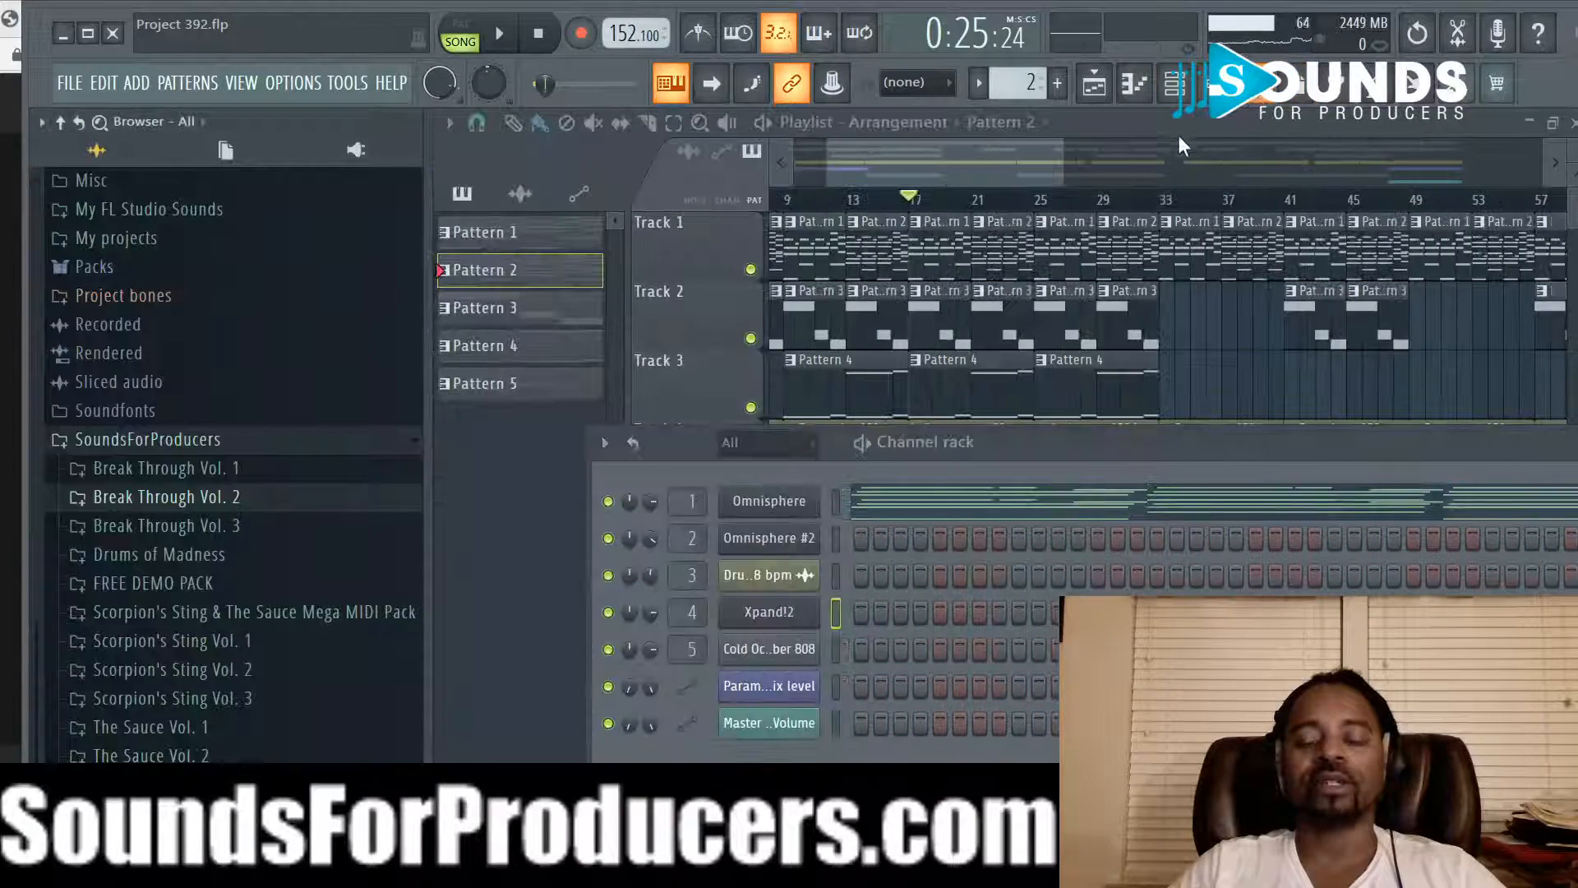
{"action": "scroll", "coordinate": [1217, 333], "scroll_direction": "down", "scroll_amount": 1}
{"action": "left_click", "coordinate": [1216, 333]}
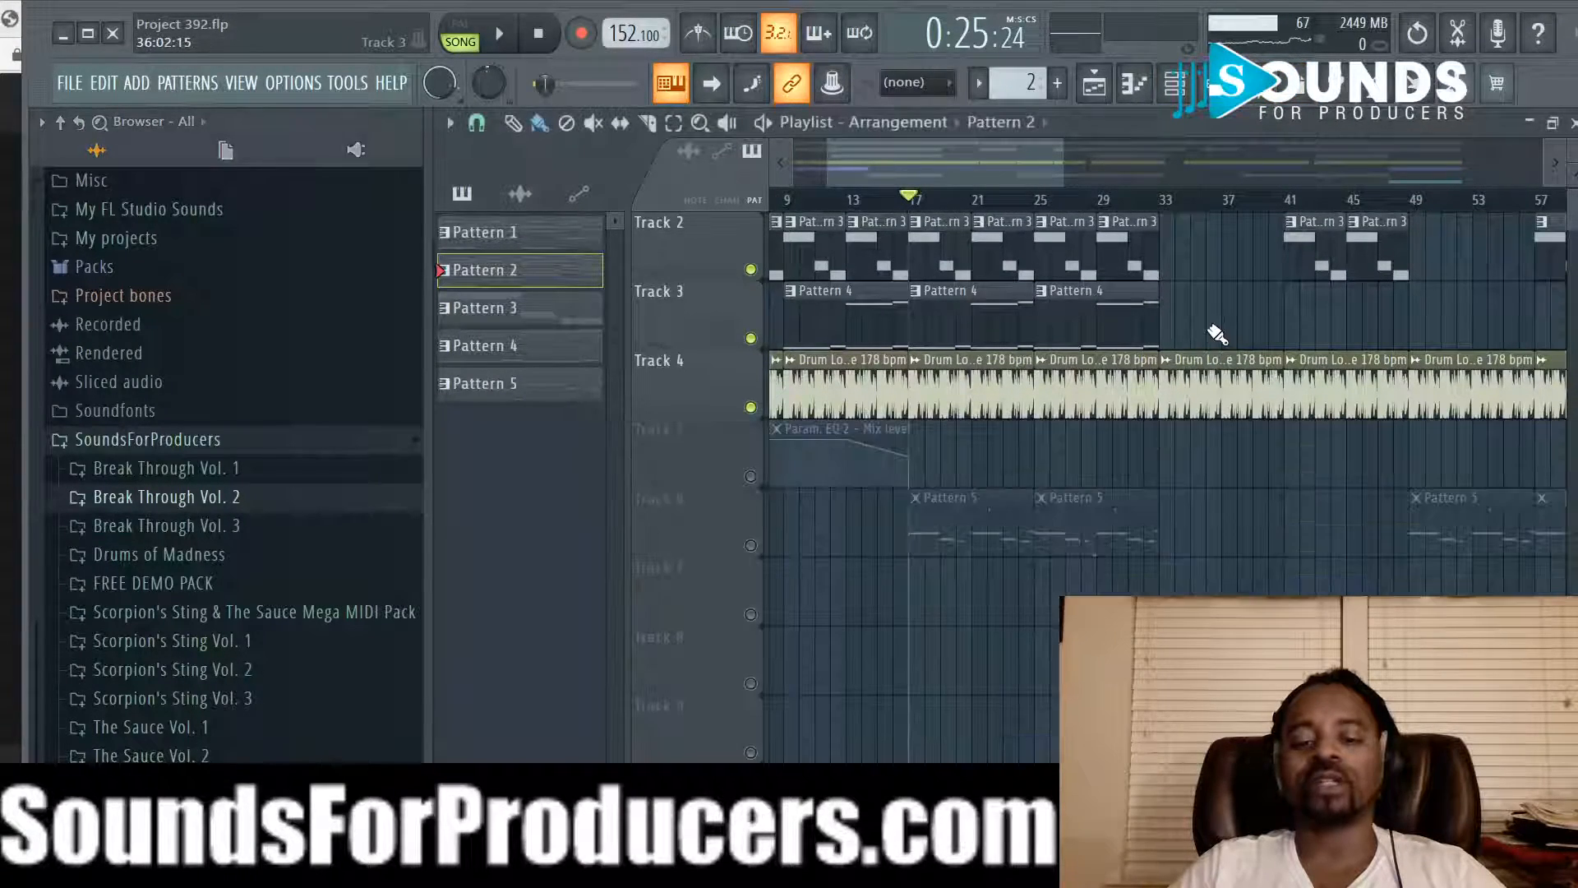
{"action": "left_click", "coordinate": [1177, 86]}
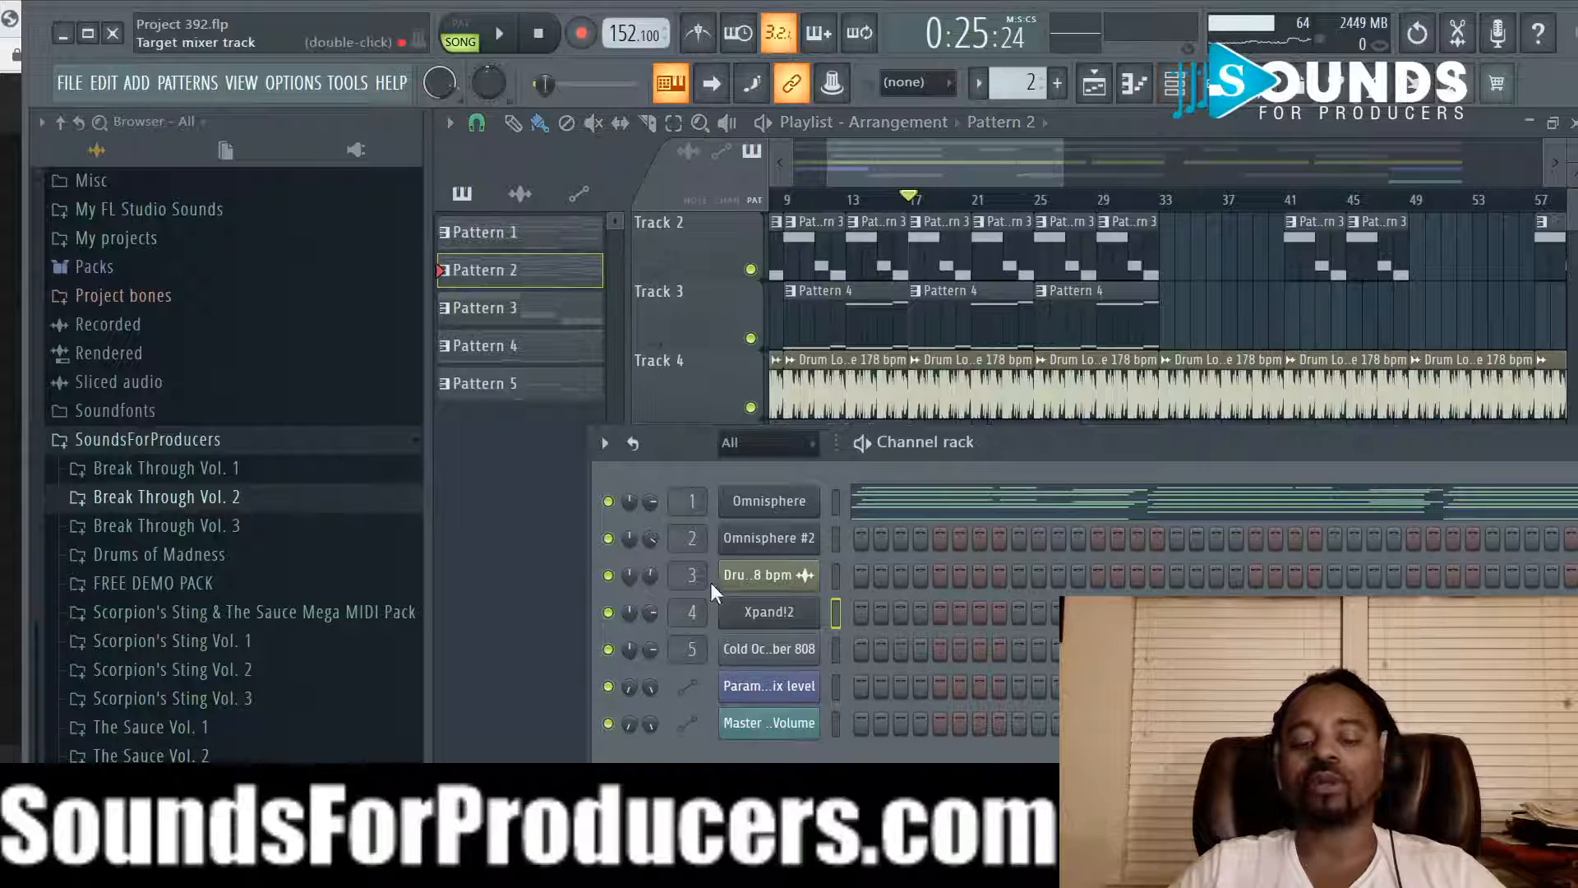
Step: Inspect the Drum Loop 1 Complete 178 bpm channel's sample settings and show The Sauce Vol. 3 folder's contents in the browser
{"action": "left_click", "coordinate": [789, 580]}
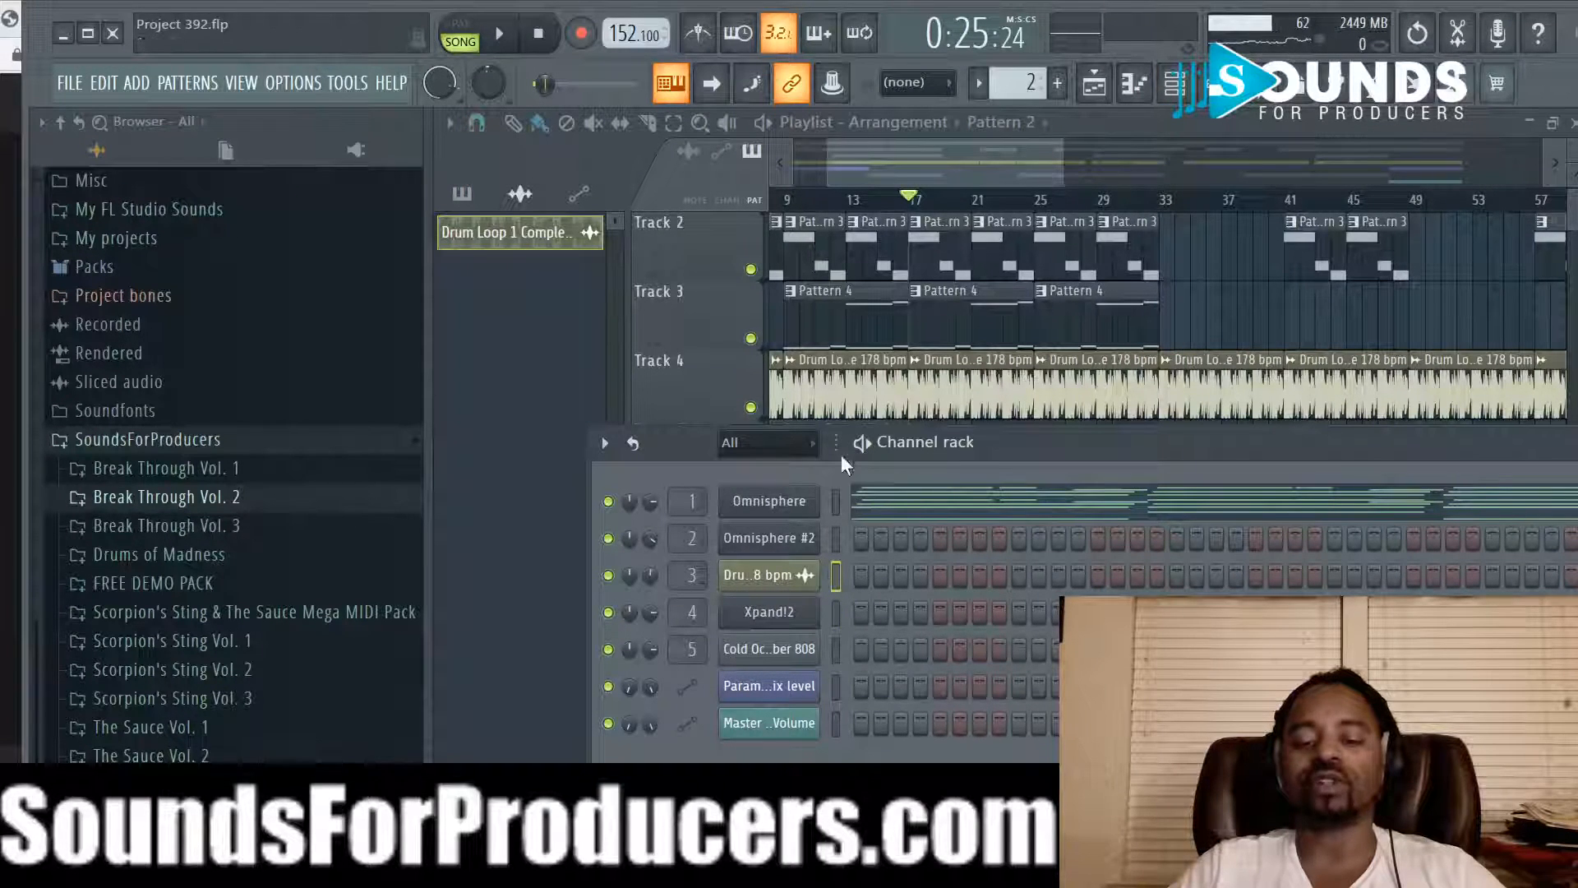
{"action": "left_click", "coordinate": [791, 587]}
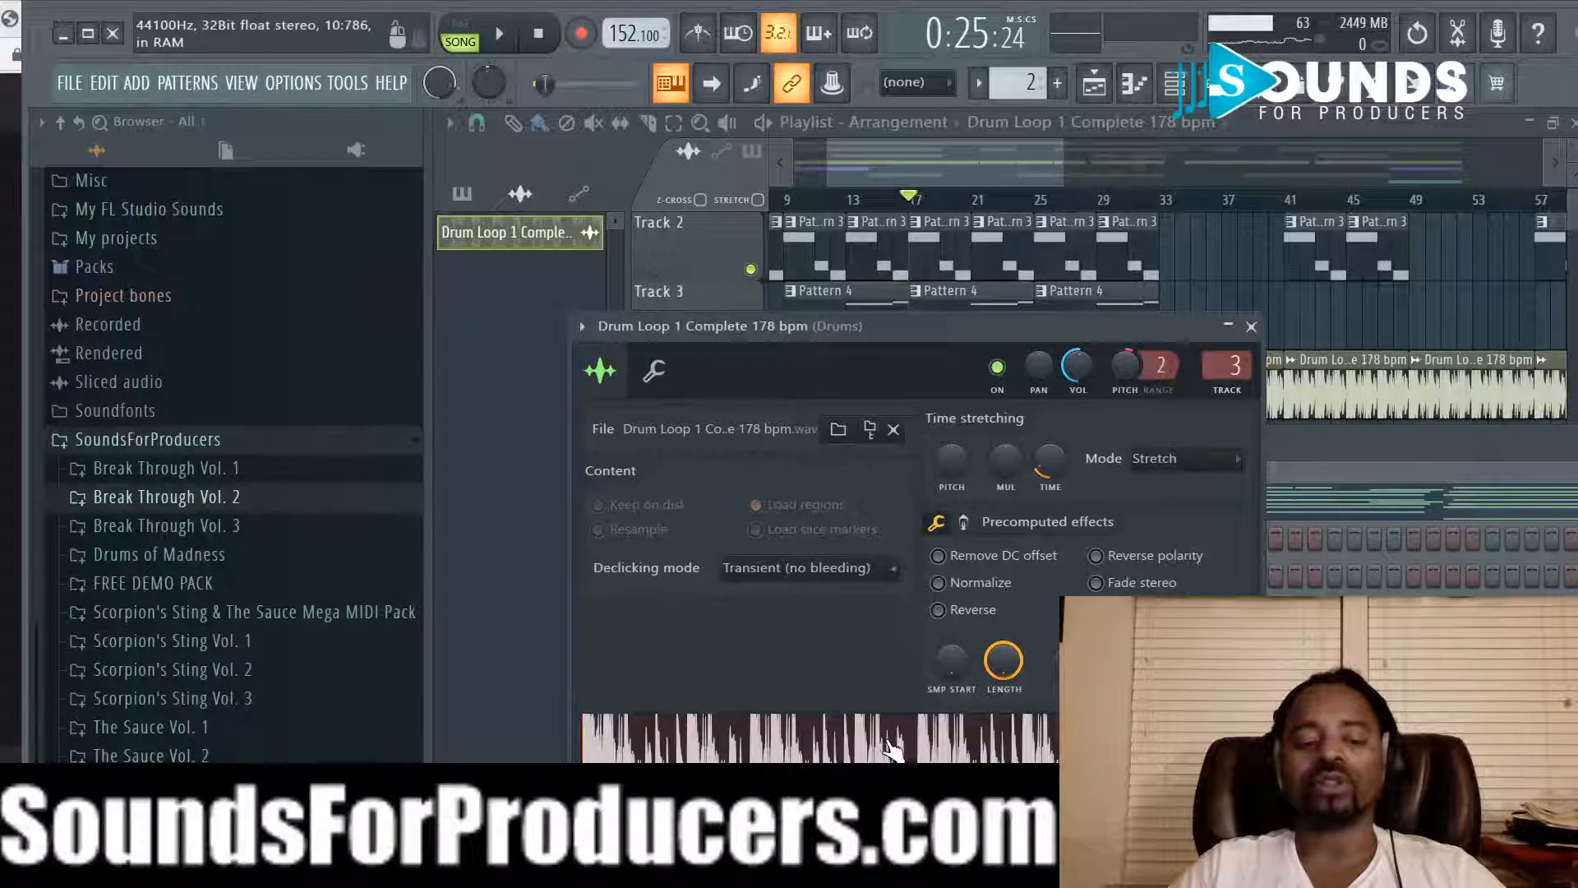
{"action": "left_click_drag", "start_coordinate": [904, 754], "coordinate": [288, 578]}
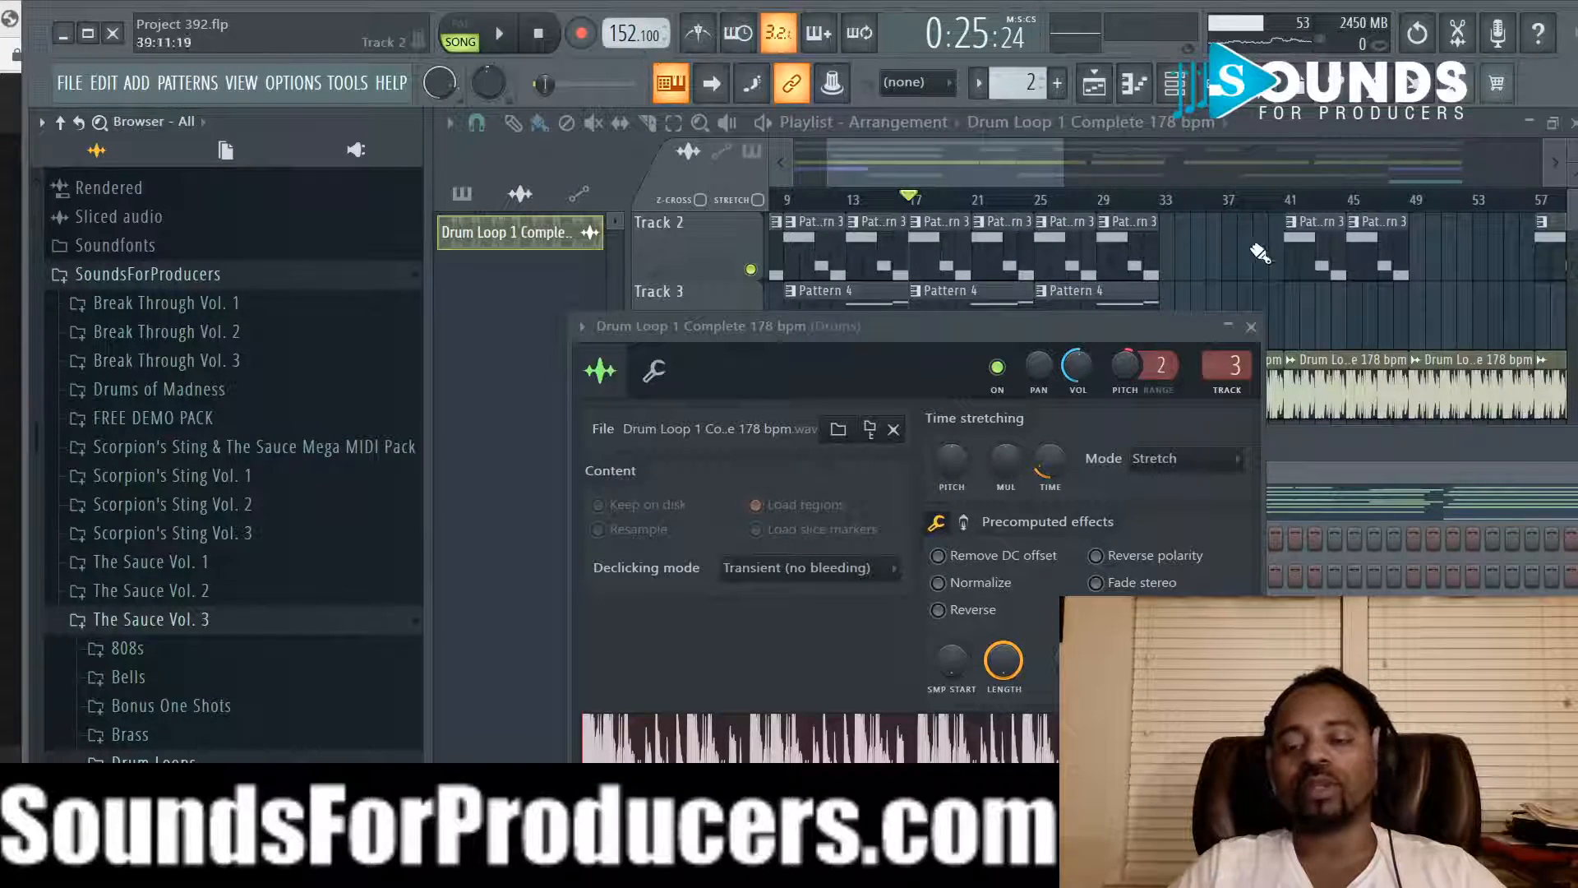
{"action": "left_click", "coordinate": [1211, 239]}
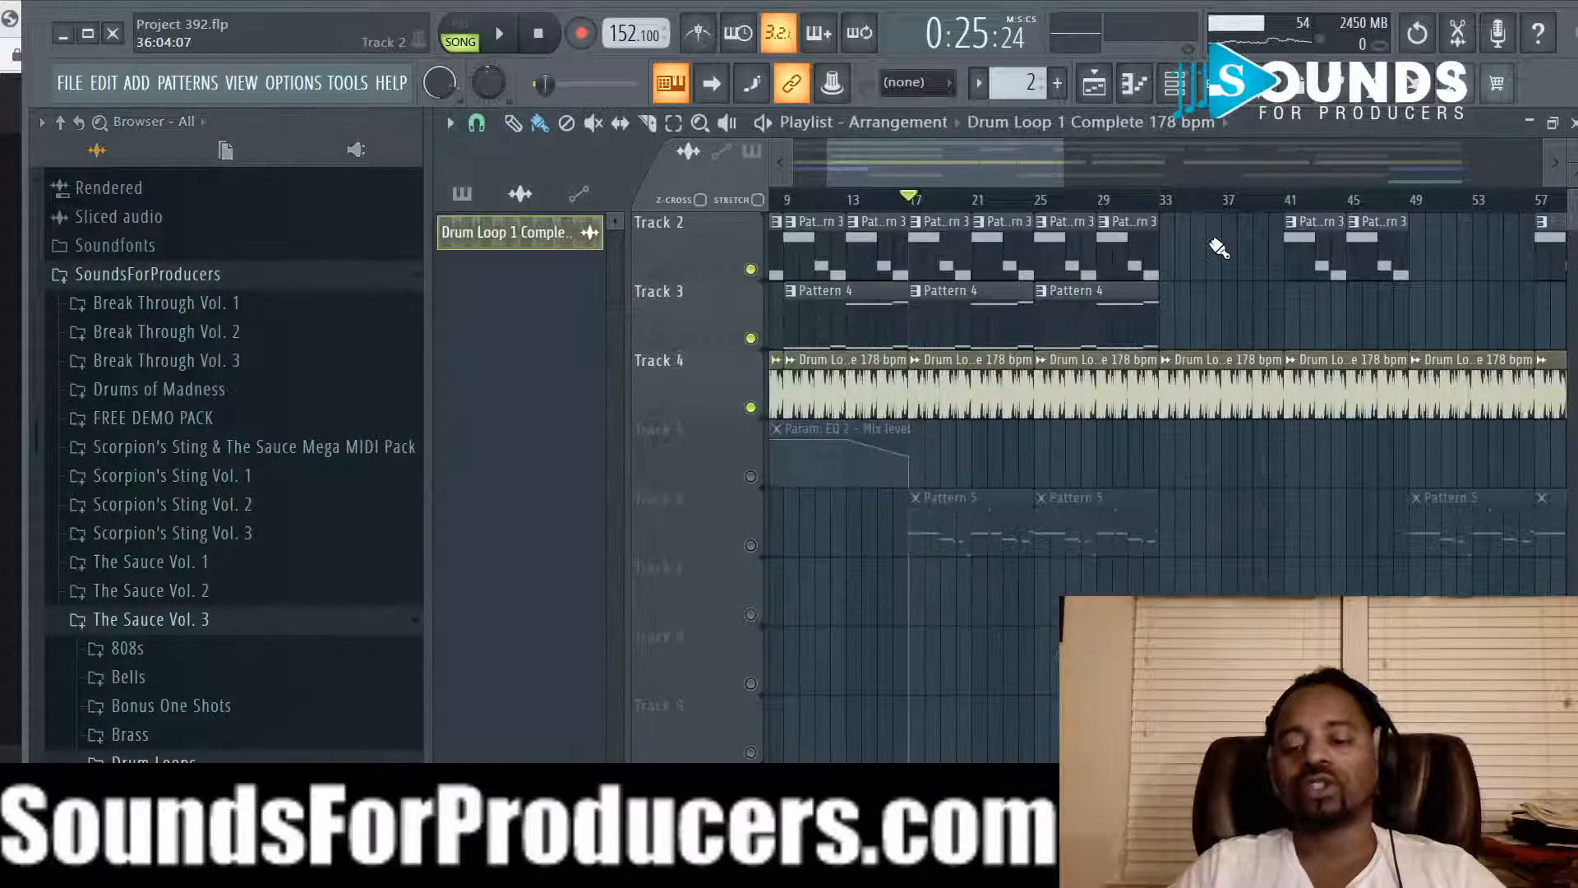
Step: Enable stretching for resized audio clips in the playlist, with the view focused on the Track 4 drum loops
{"action": "scroll", "coordinate": [984, 197], "scroll_direction": "up", "scroll_amount": 5}
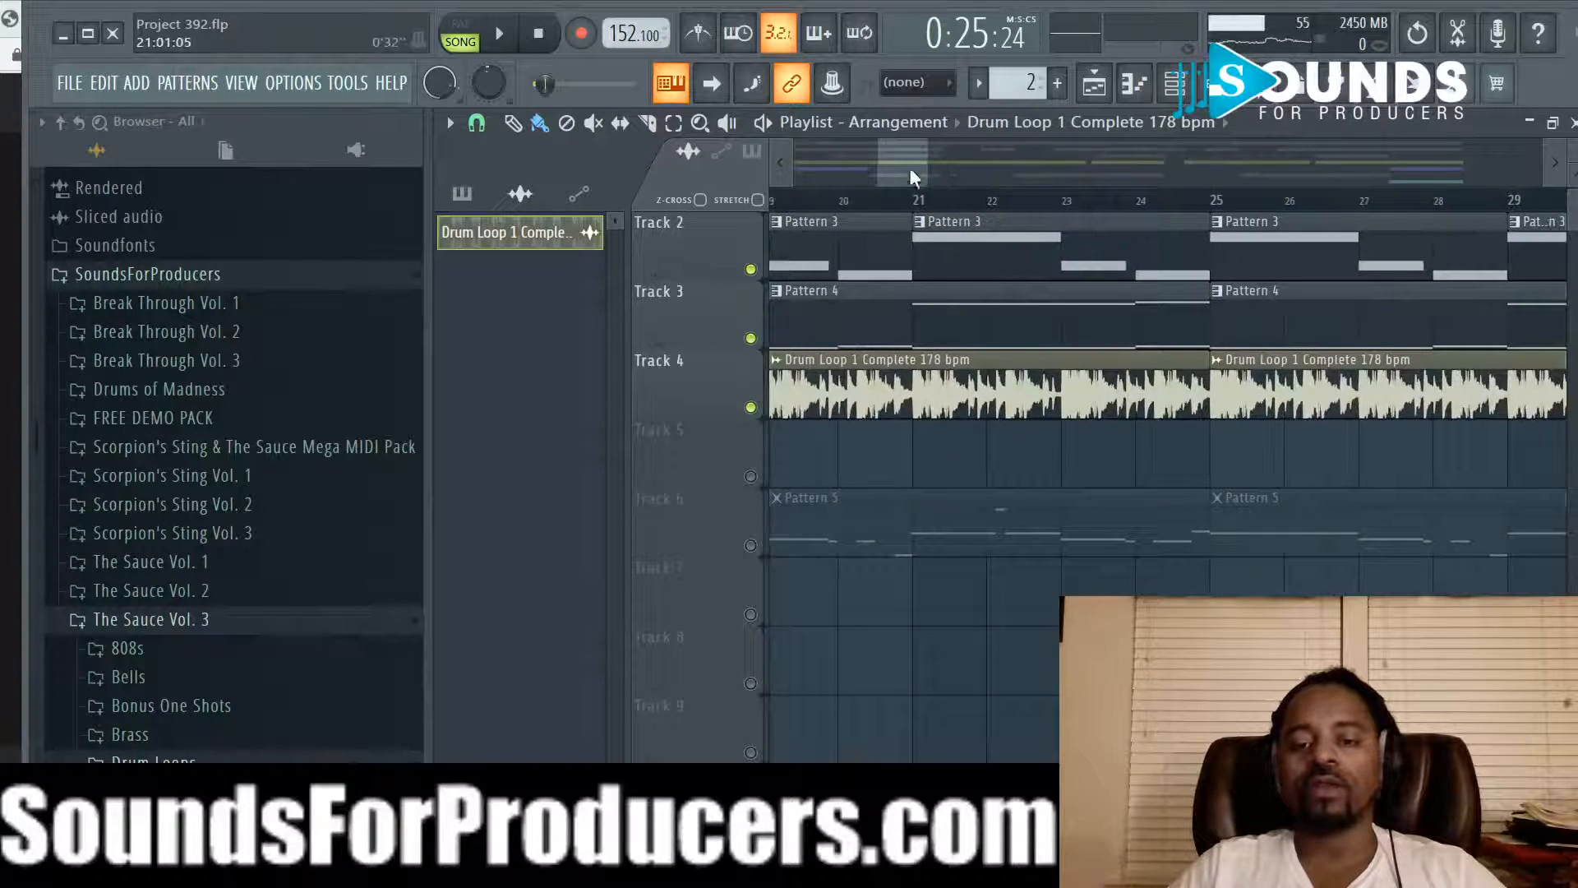
{"action": "left_click_drag", "start_coordinate": [906, 170], "coordinate": [908, 170]}
{"action": "scroll", "coordinate": [909, 219], "scroll_direction": "down", "scroll_amount": 2}
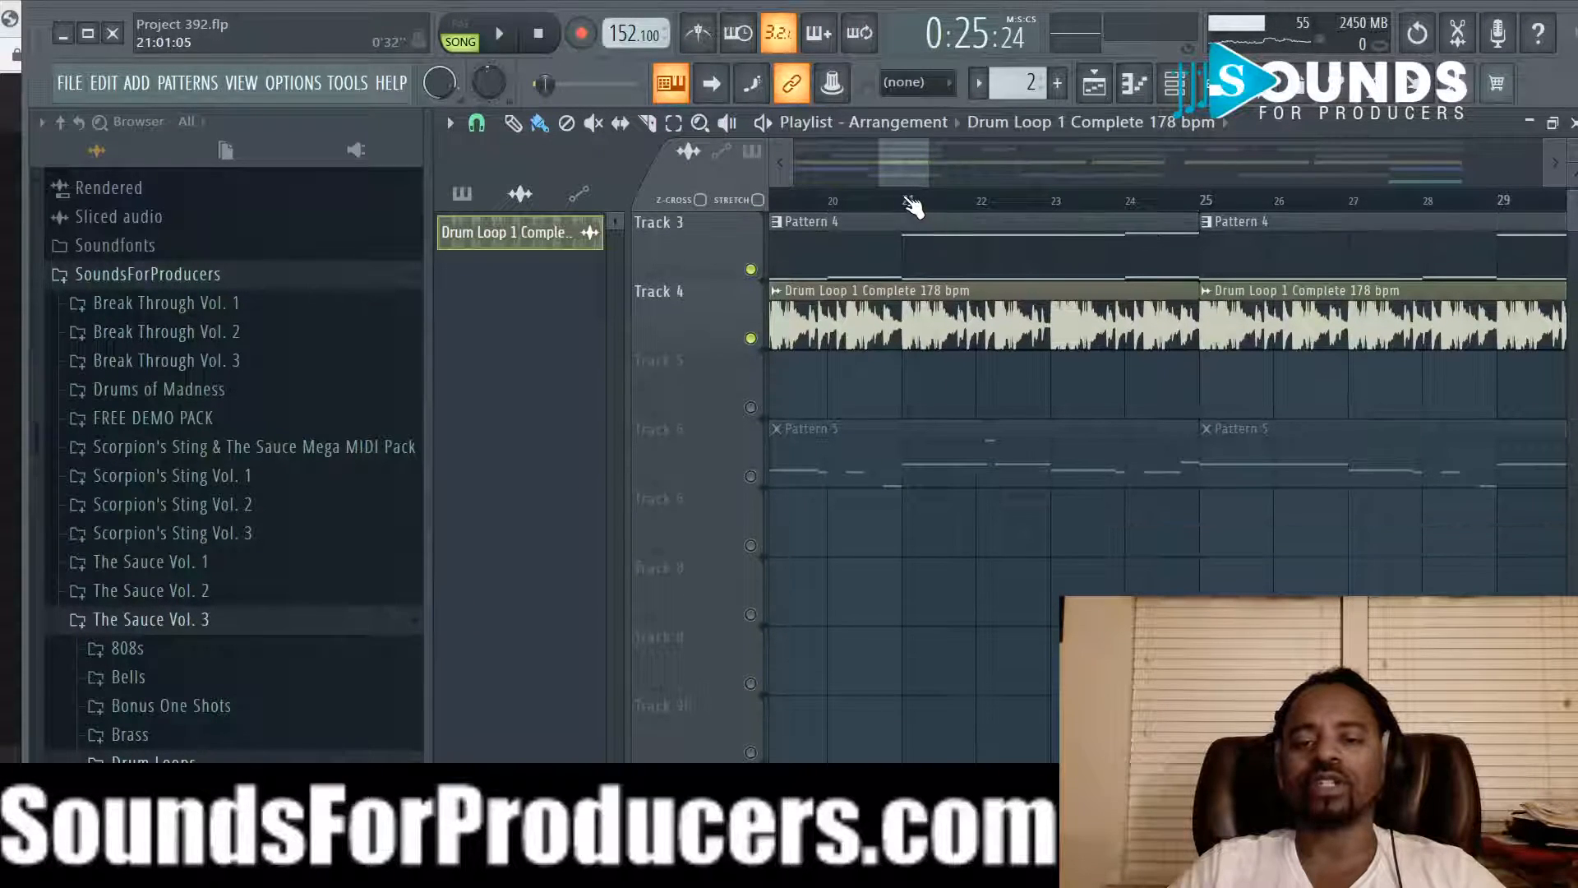
{"action": "scroll", "coordinate": [957, 505], "scroll_direction": "up", "scroll_amount": 3}
{"action": "scroll", "coordinate": [855, 205], "scroll_direction": "up", "scroll_amount": 1}
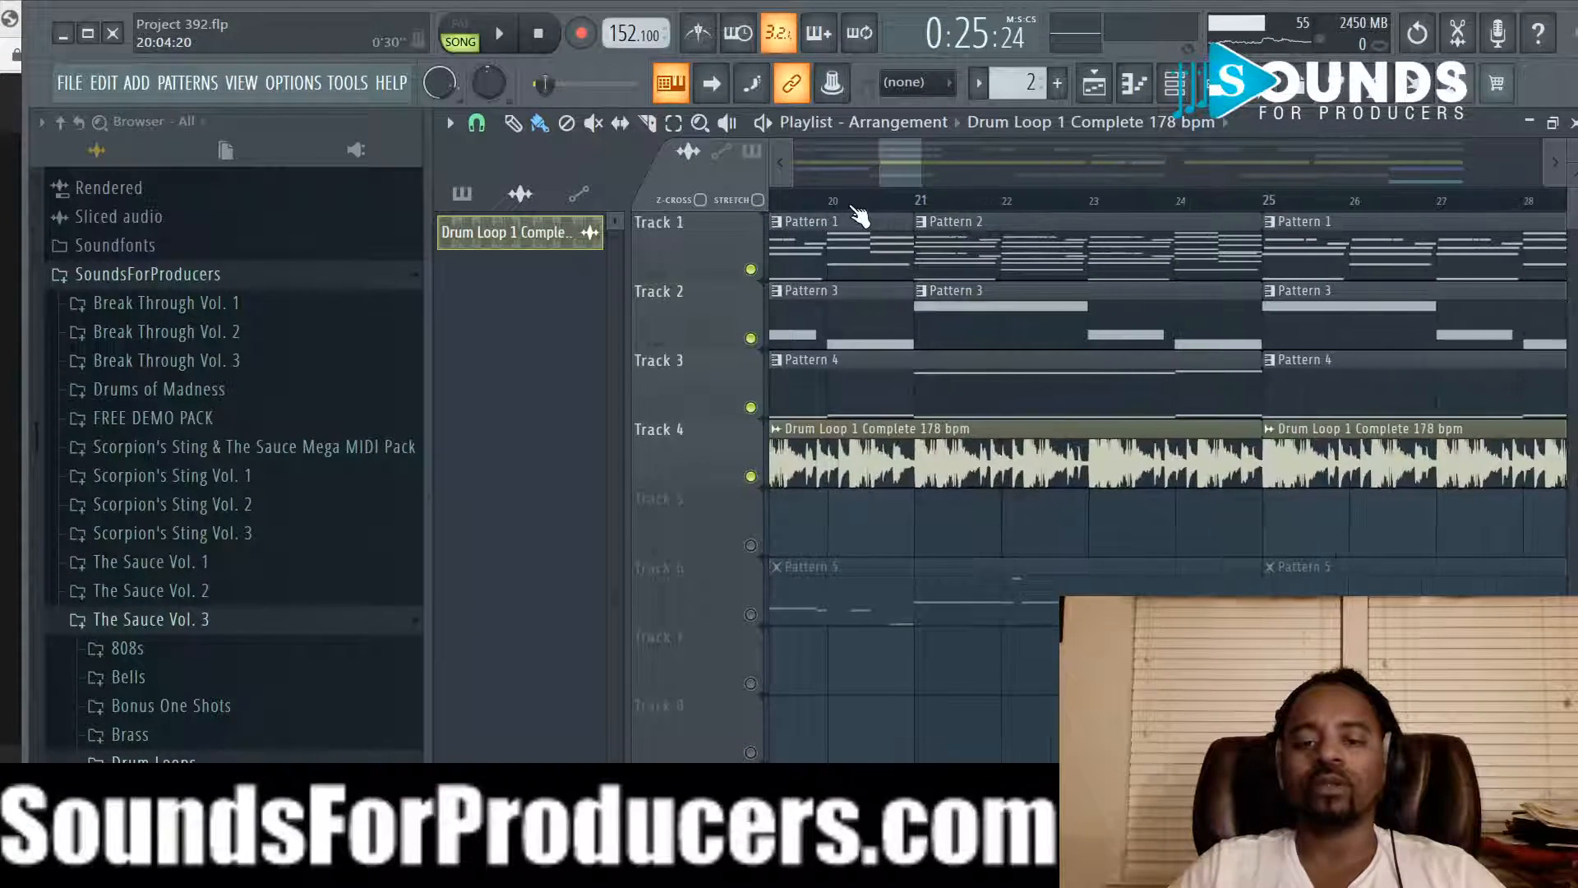
{"action": "scroll", "coordinate": [856, 253], "scroll_direction": "down", "scroll_amount": 2}
{"action": "scroll", "coordinate": [847, 212], "scroll_direction": "down", "scroll_amount": 3}
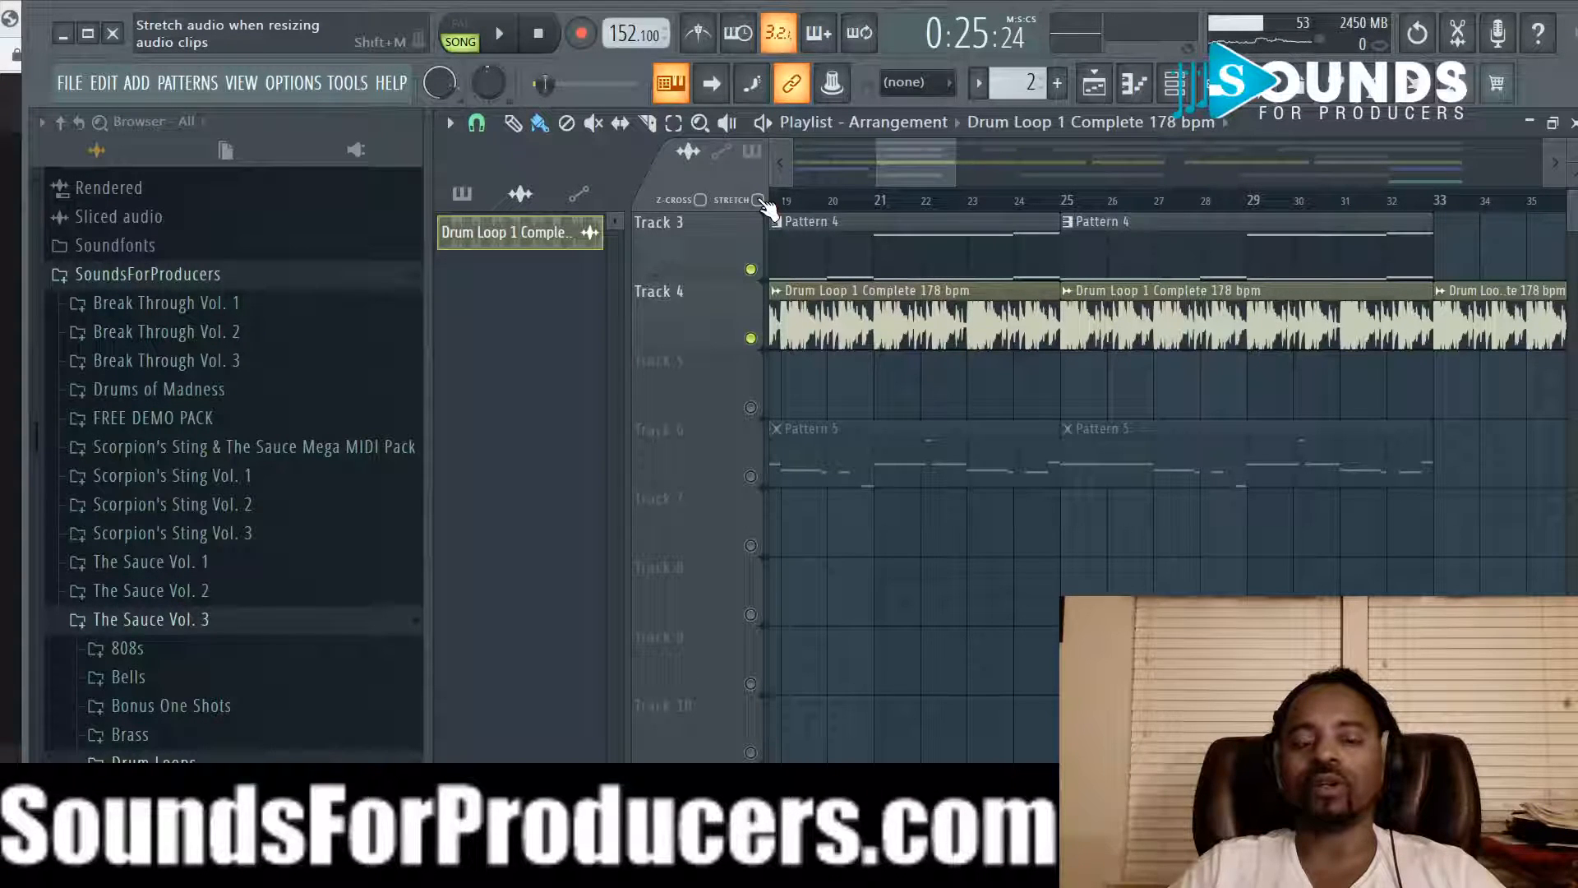
{"action": "scroll", "coordinate": [1044, 284], "scroll_direction": "down", "scroll_amount": 1}
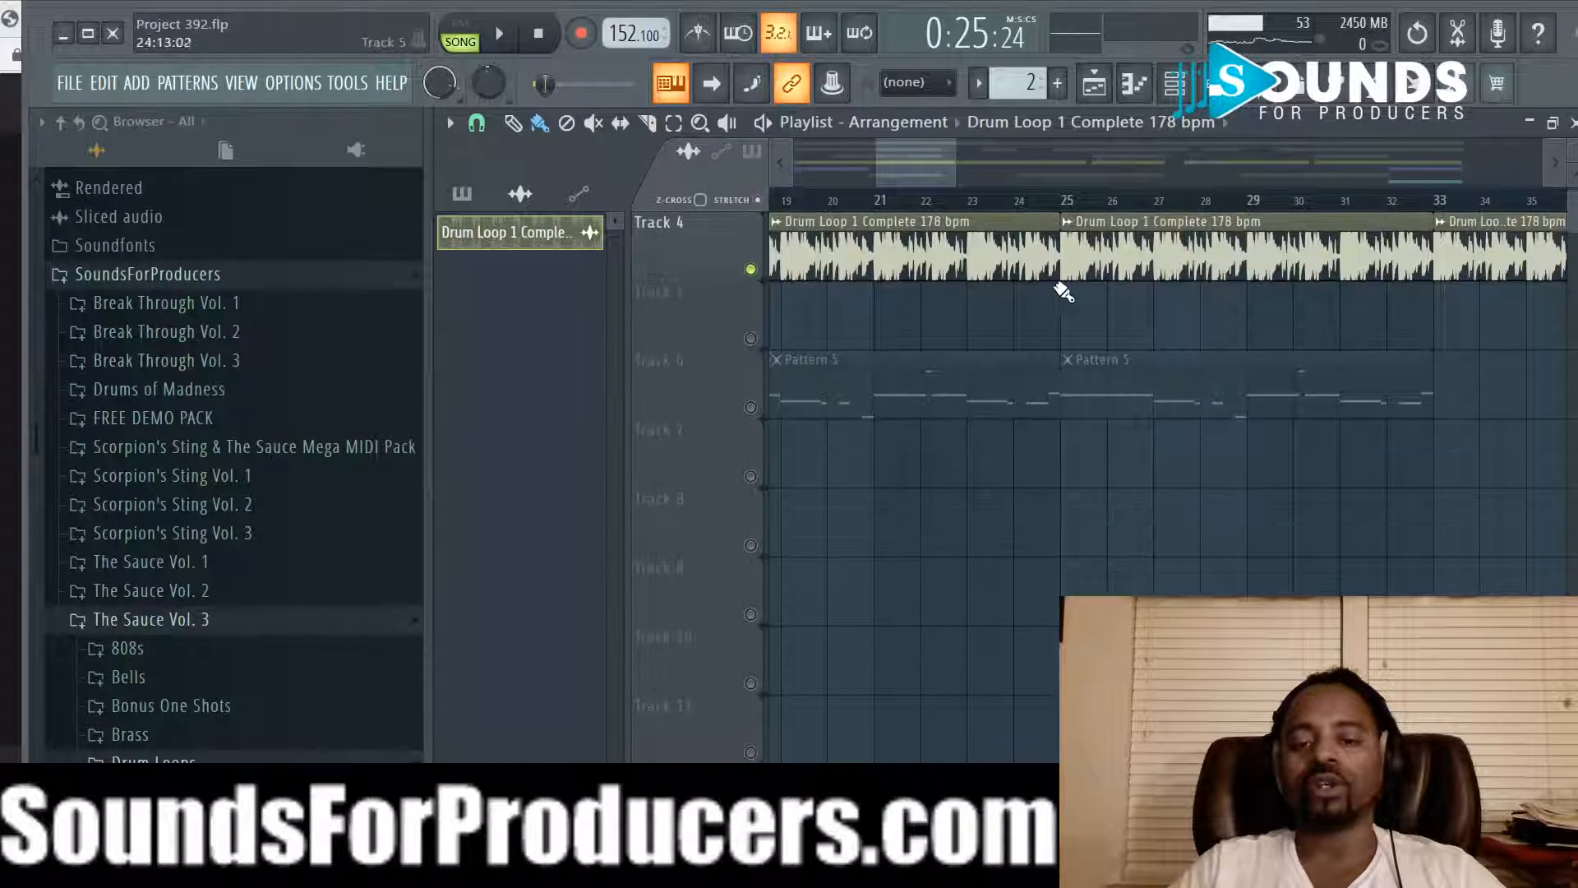
{"action": "scroll", "coordinate": [485, 127], "scroll_direction": "up", "scroll_amount": 1}
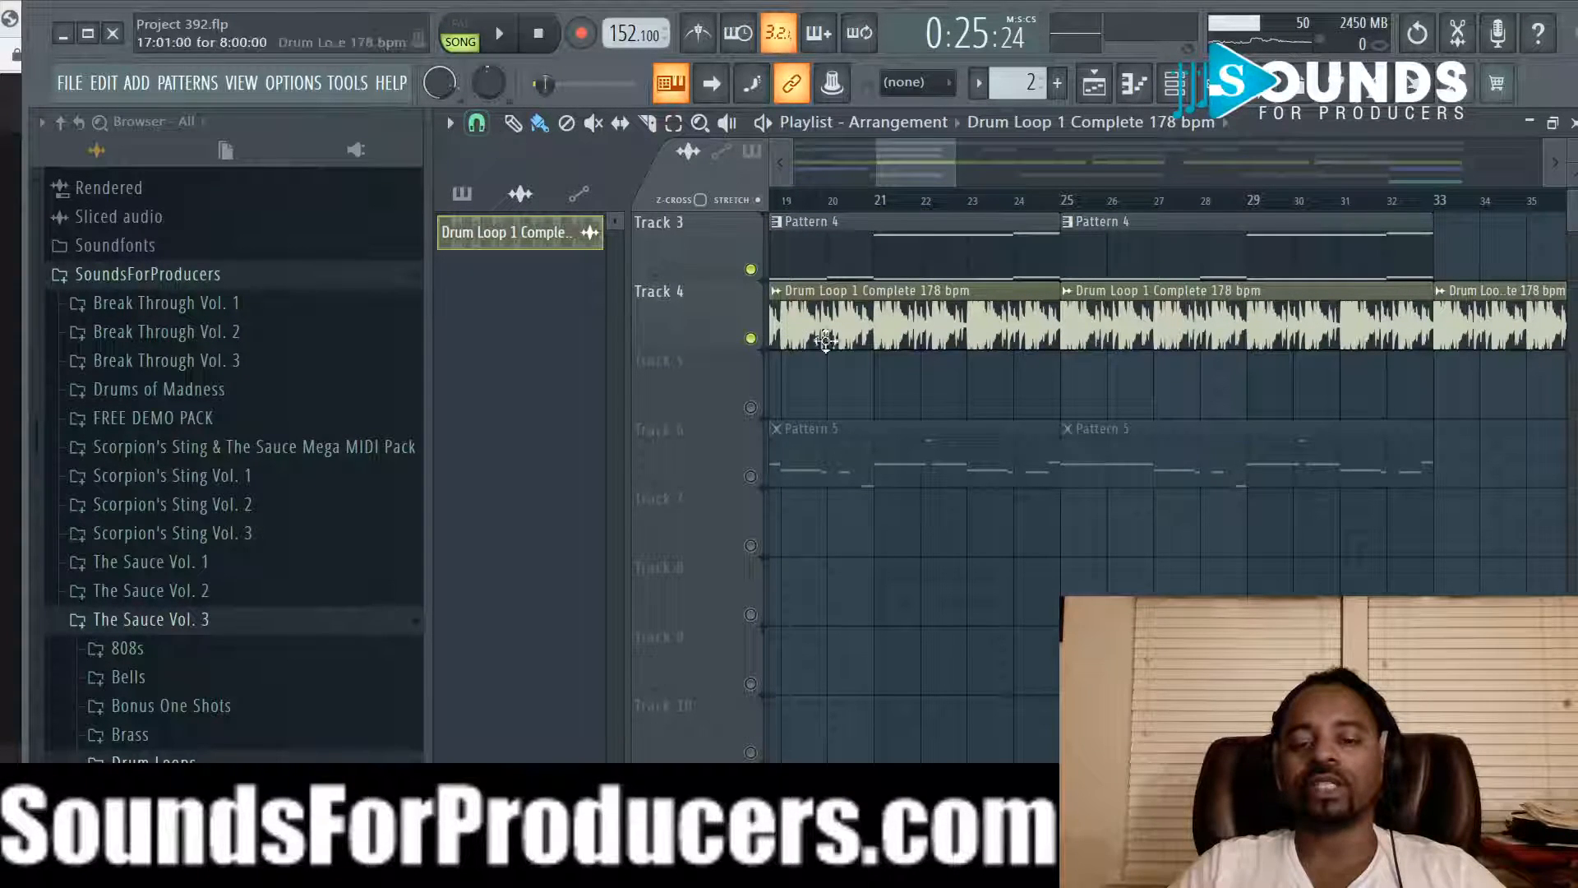
Step: Review the playlist's snap-to-grid choices, keeping Bar, and point out the drum loop clip edge at bar 25
{"action": "left_click", "coordinate": [479, 125]}
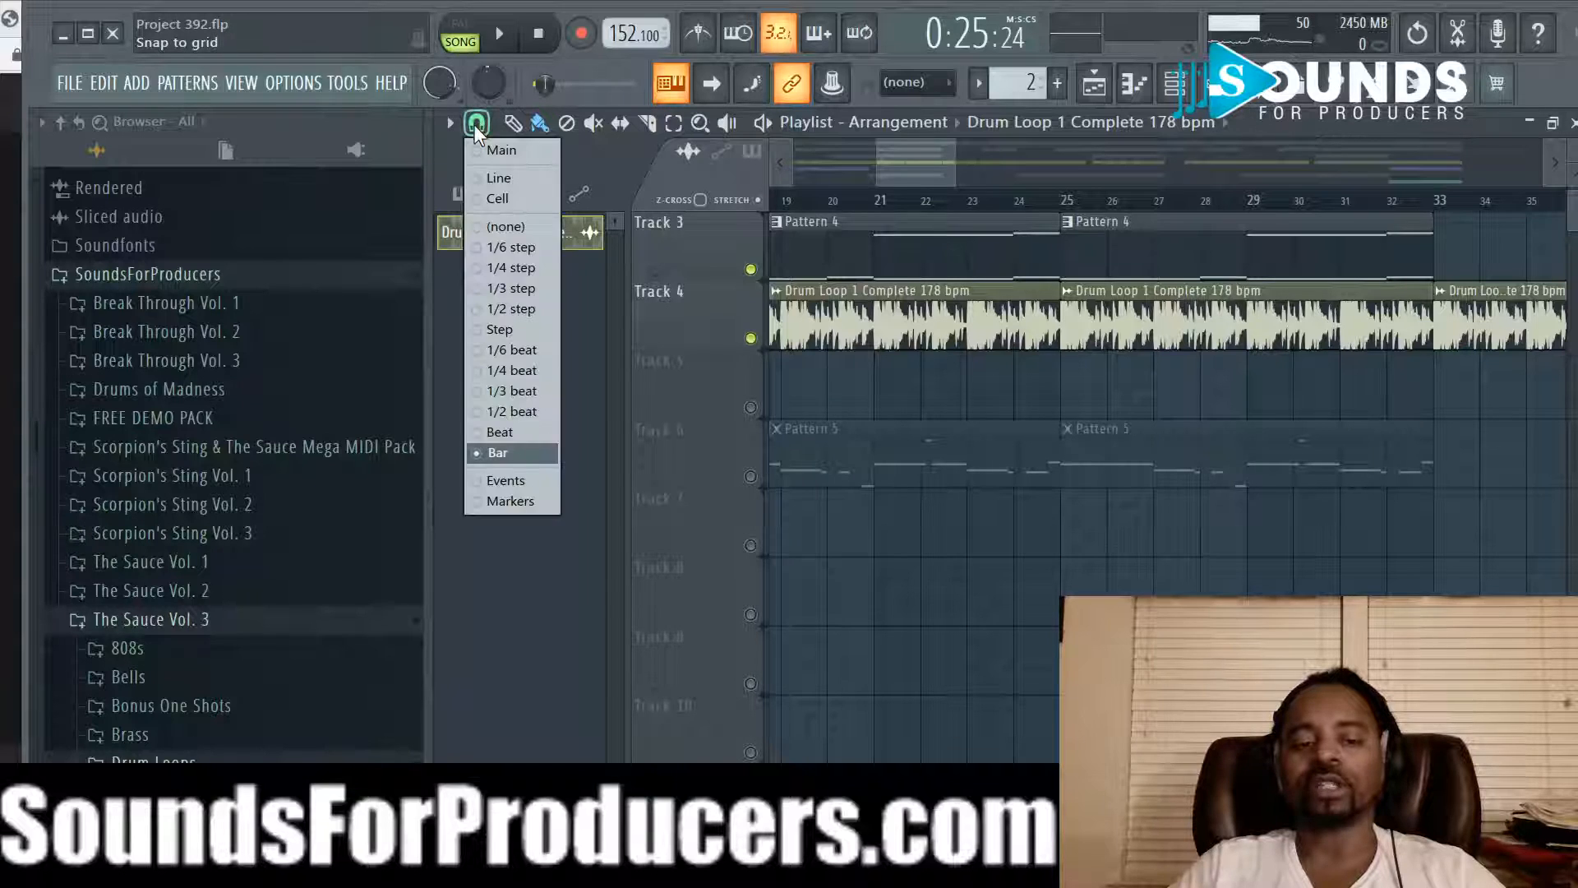
{"action": "left_click", "coordinate": [1020, 393]}
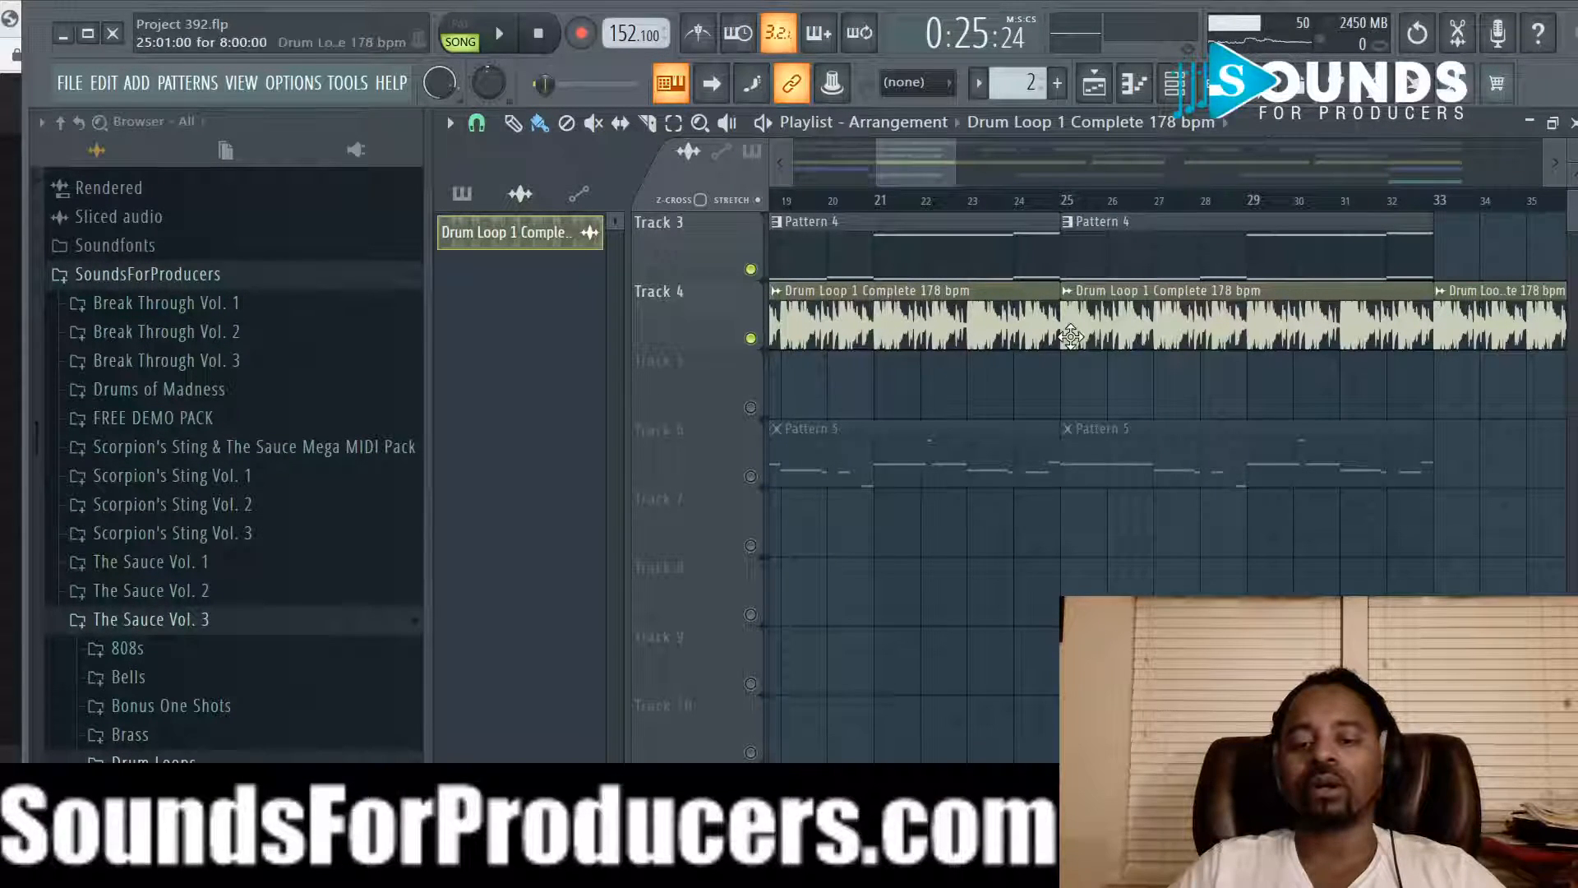
{"action": "mouse_move", "coordinate": [1058, 326]}
{"action": "left_mouse_down"}
{"action": "mouse_move", "coordinate": [976, 333]}
{"action": "mouse_move", "coordinate": [1060, 329]}
{"action": "left_mouse_up"}
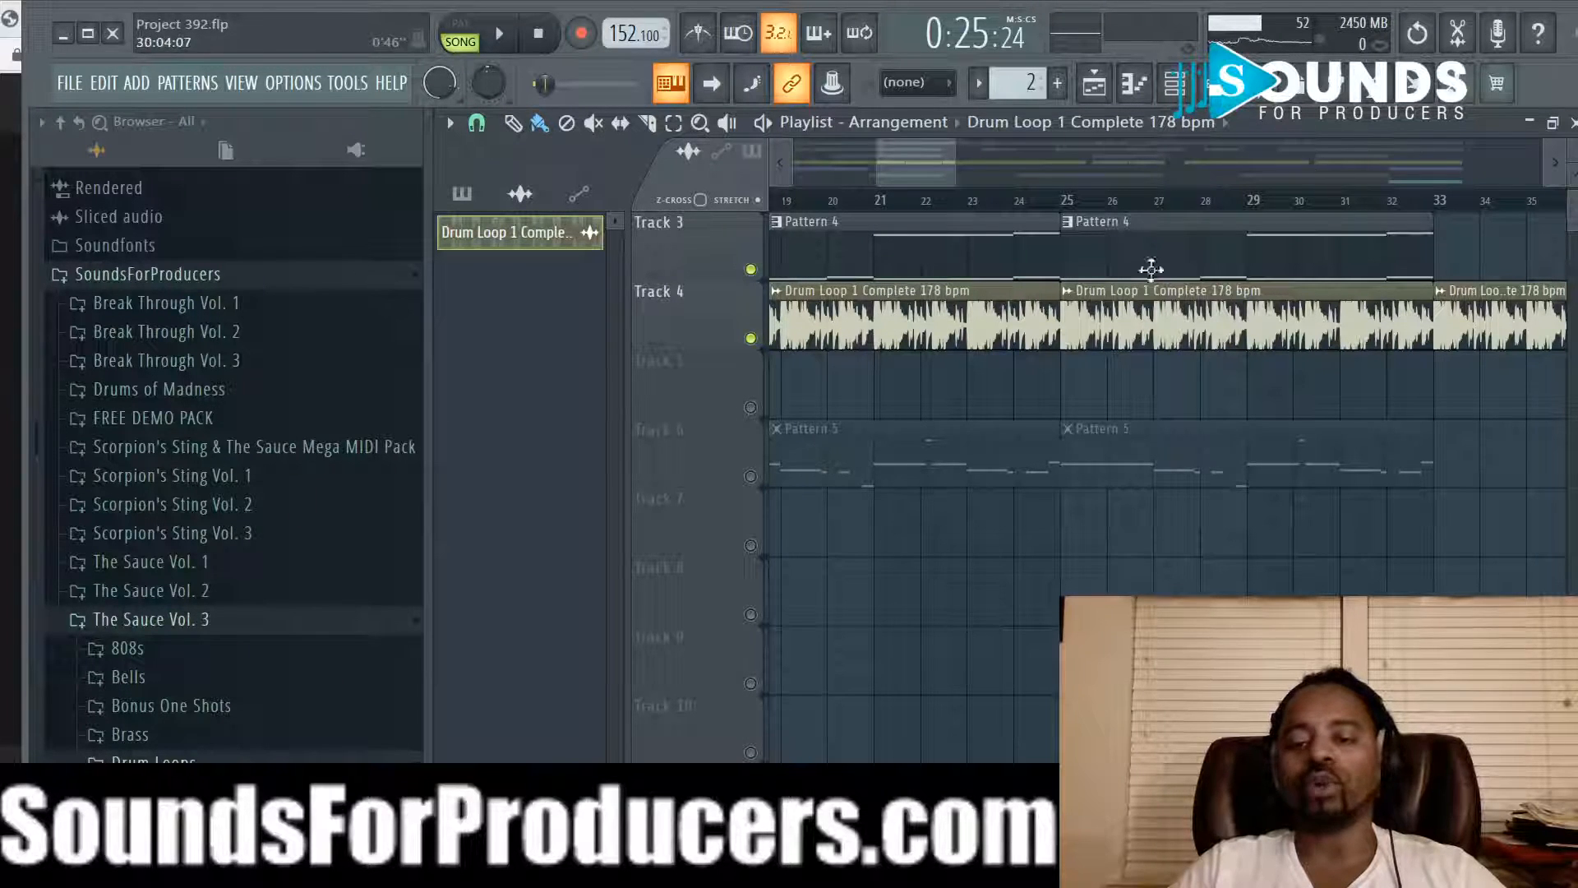
{"action": "left_click", "coordinate": [477, 123]}
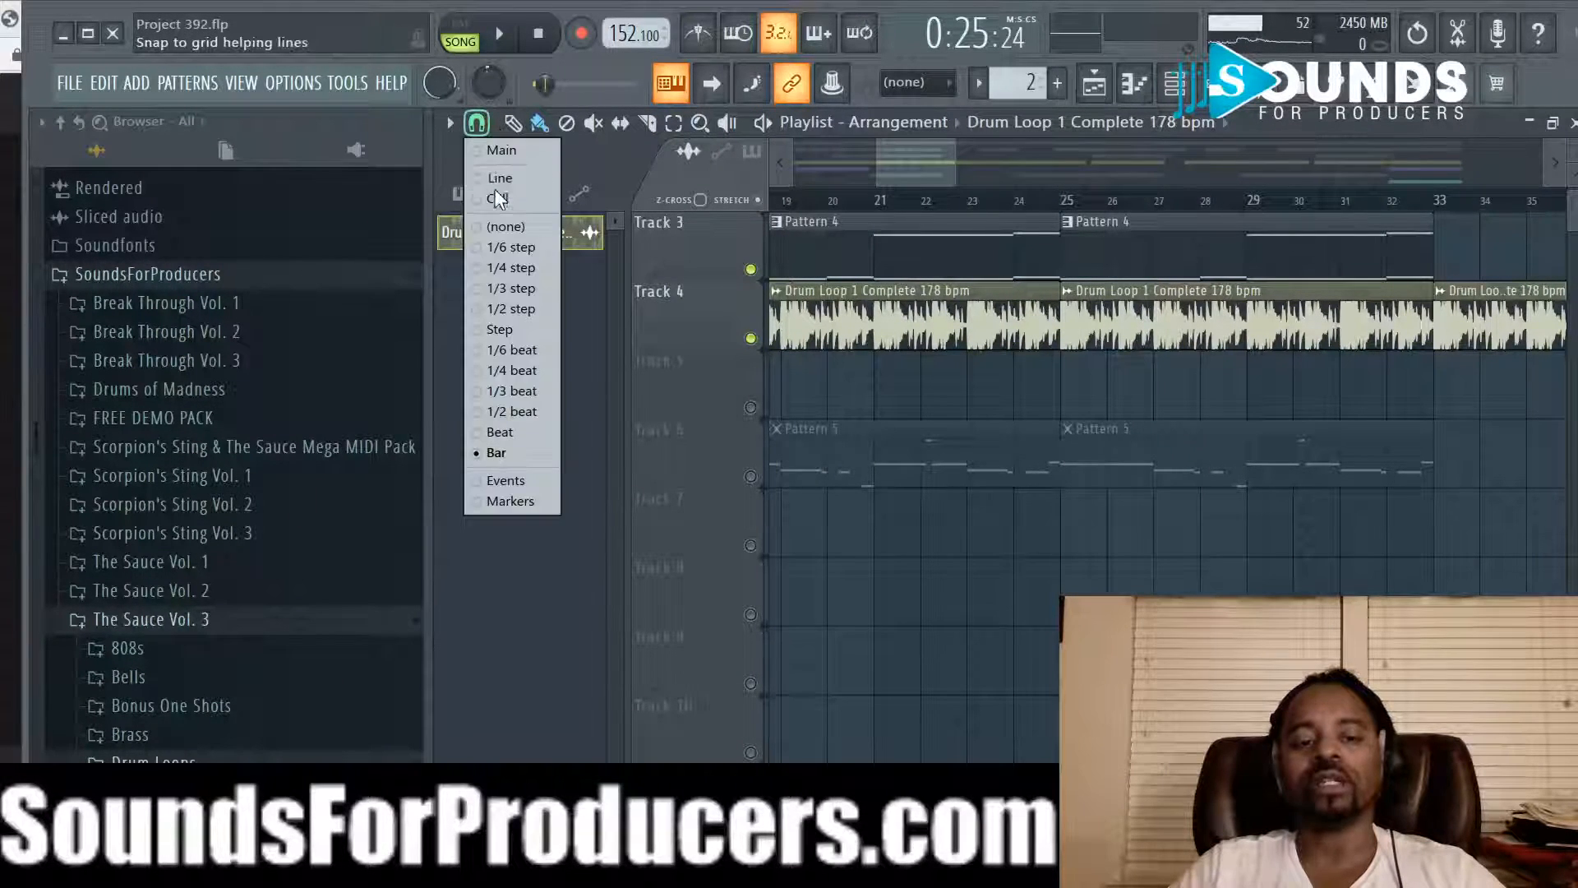
{"action": "left_click", "coordinate": [999, 397]}
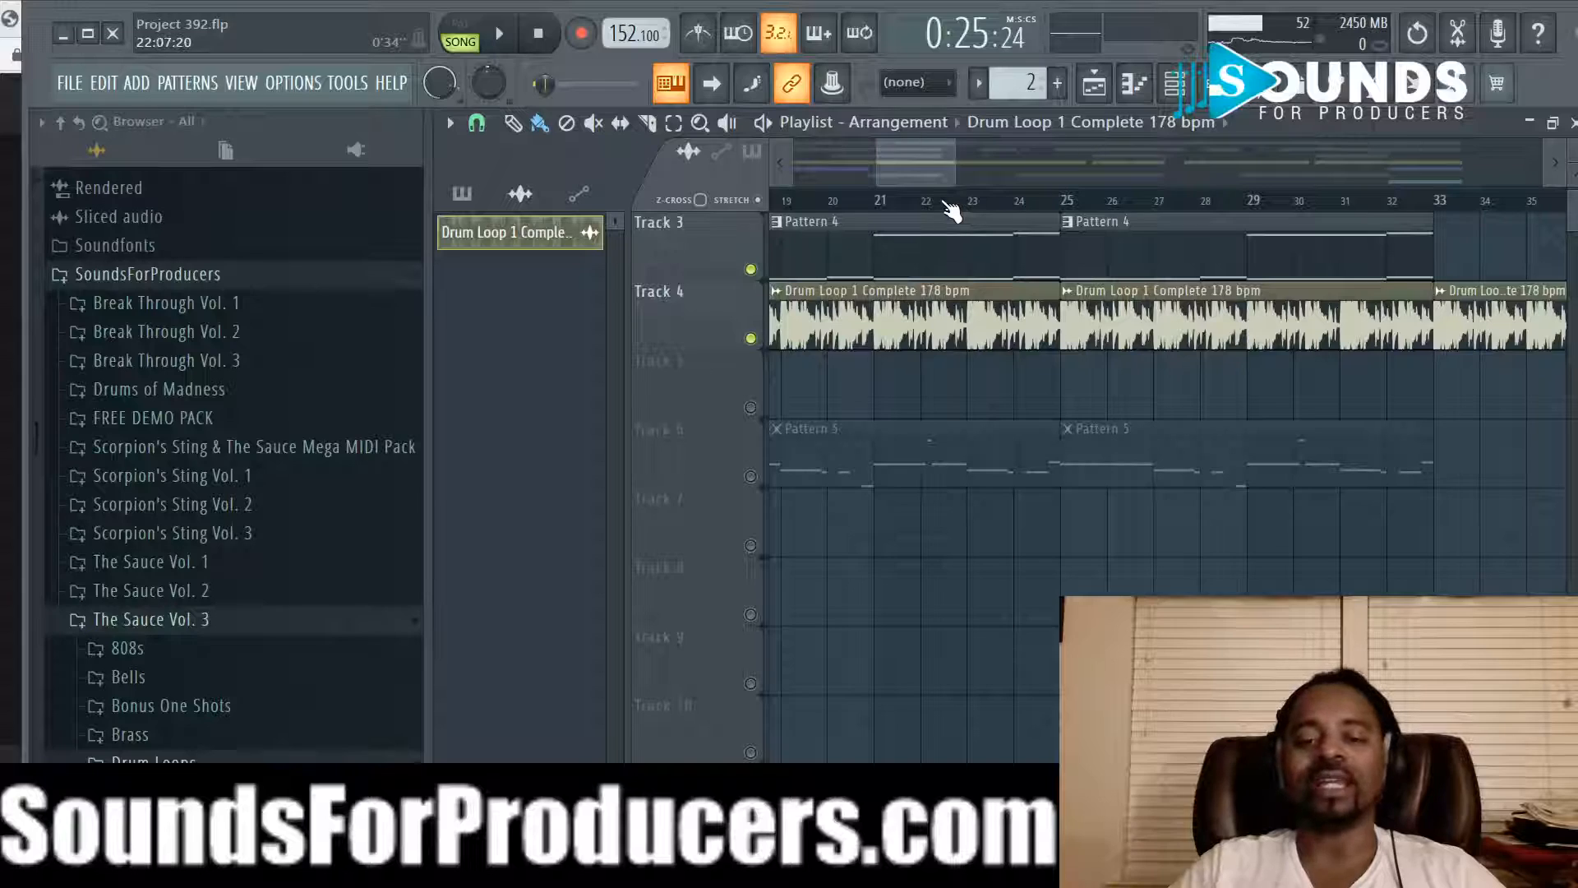
Step: Bring Tracks 1 to 4 into view and briefly play them together from bar 17
{"action": "scroll", "coordinate": [949, 210], "scroll_direction": "down", "scroll_amount": 5}
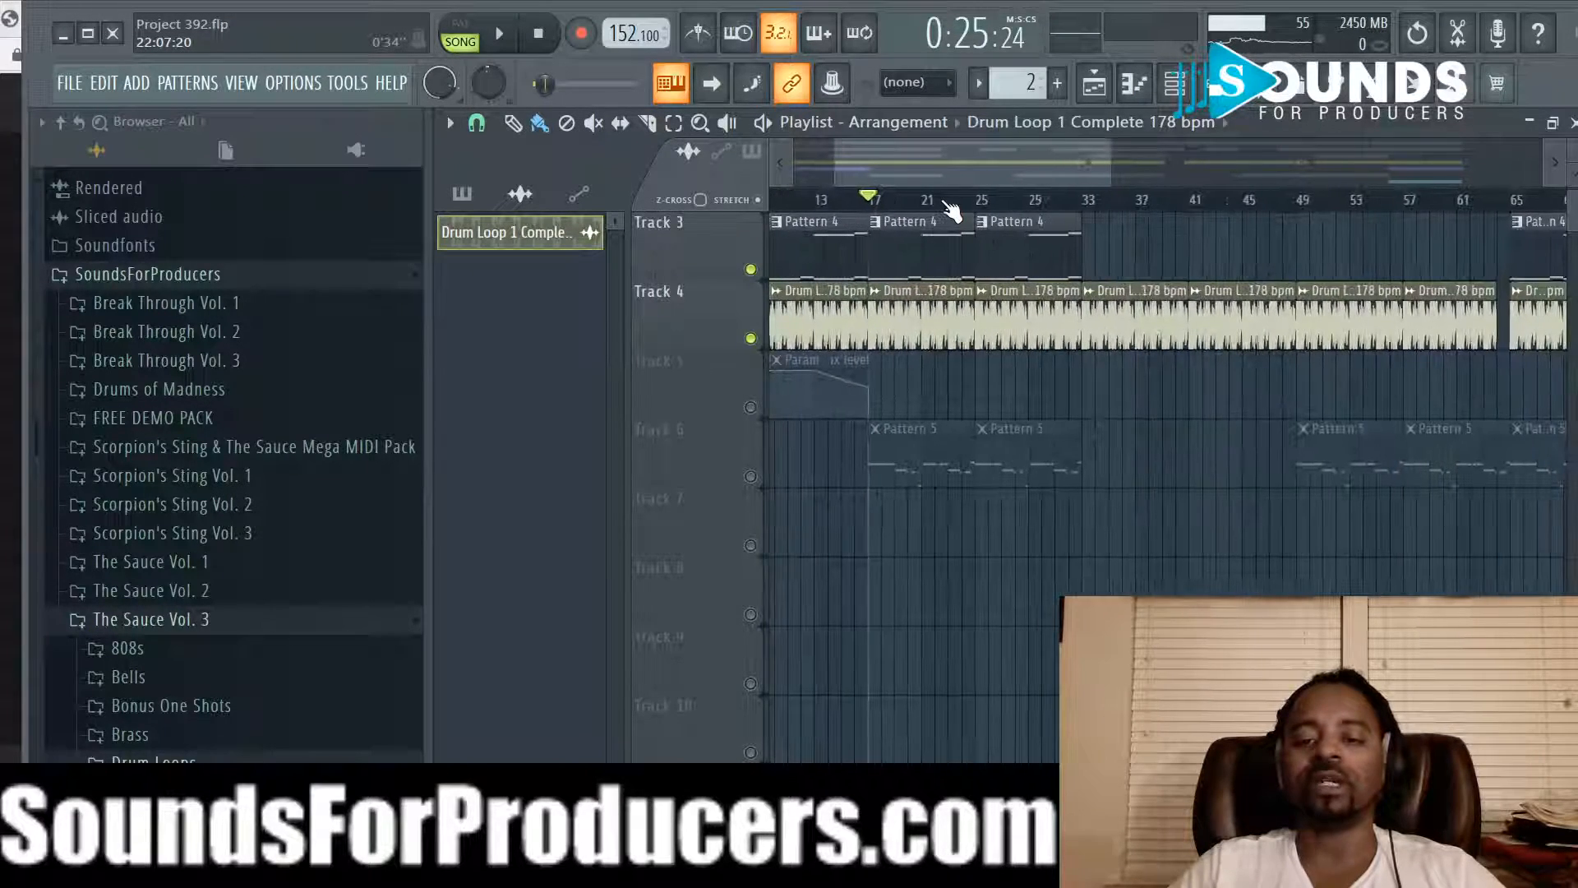
{"action": "scroll", "coordinate": [951, 210], "scroll_direction": "up", "scroll_amount": 1}
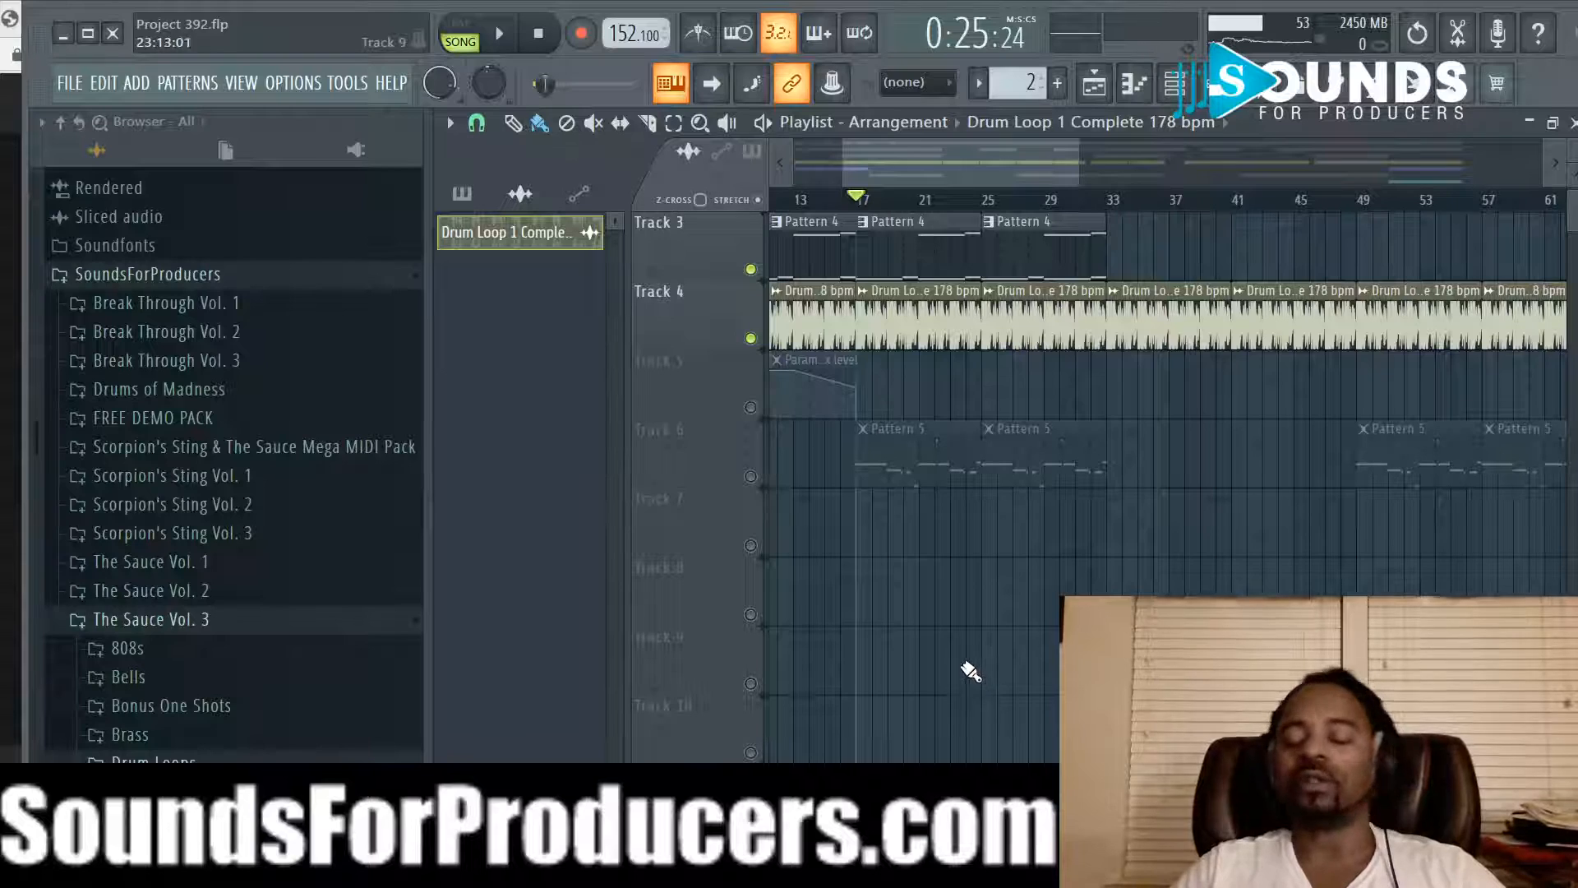
{"action": "scroll", "coordinate": [971, 670], "scroll_direction": "up", "scroll_amount": 2}
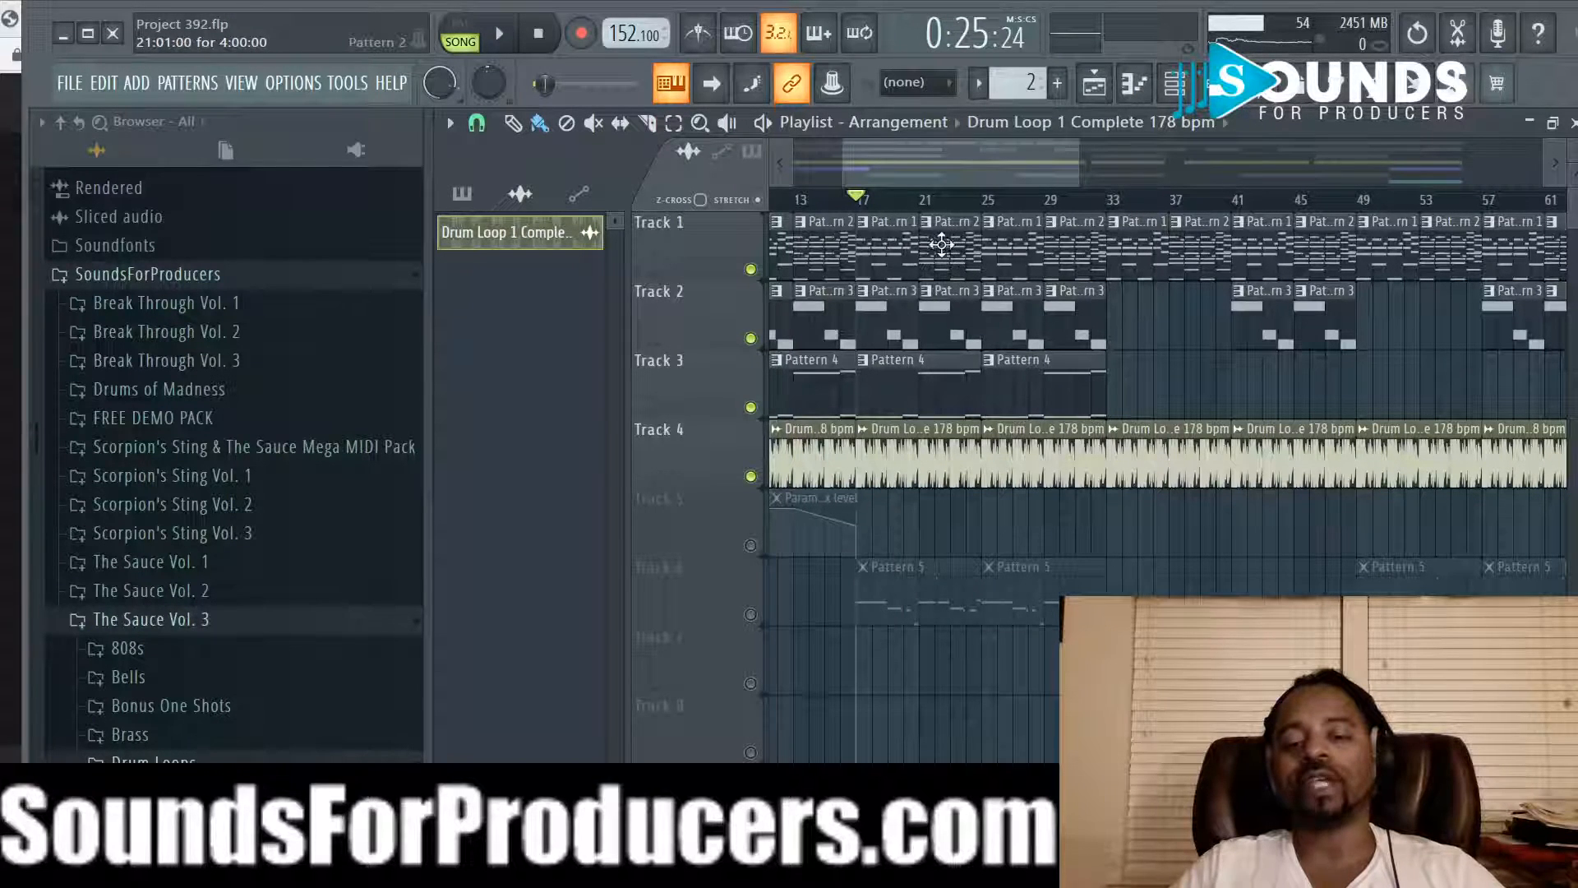
{"action": "key", "text": "space"}
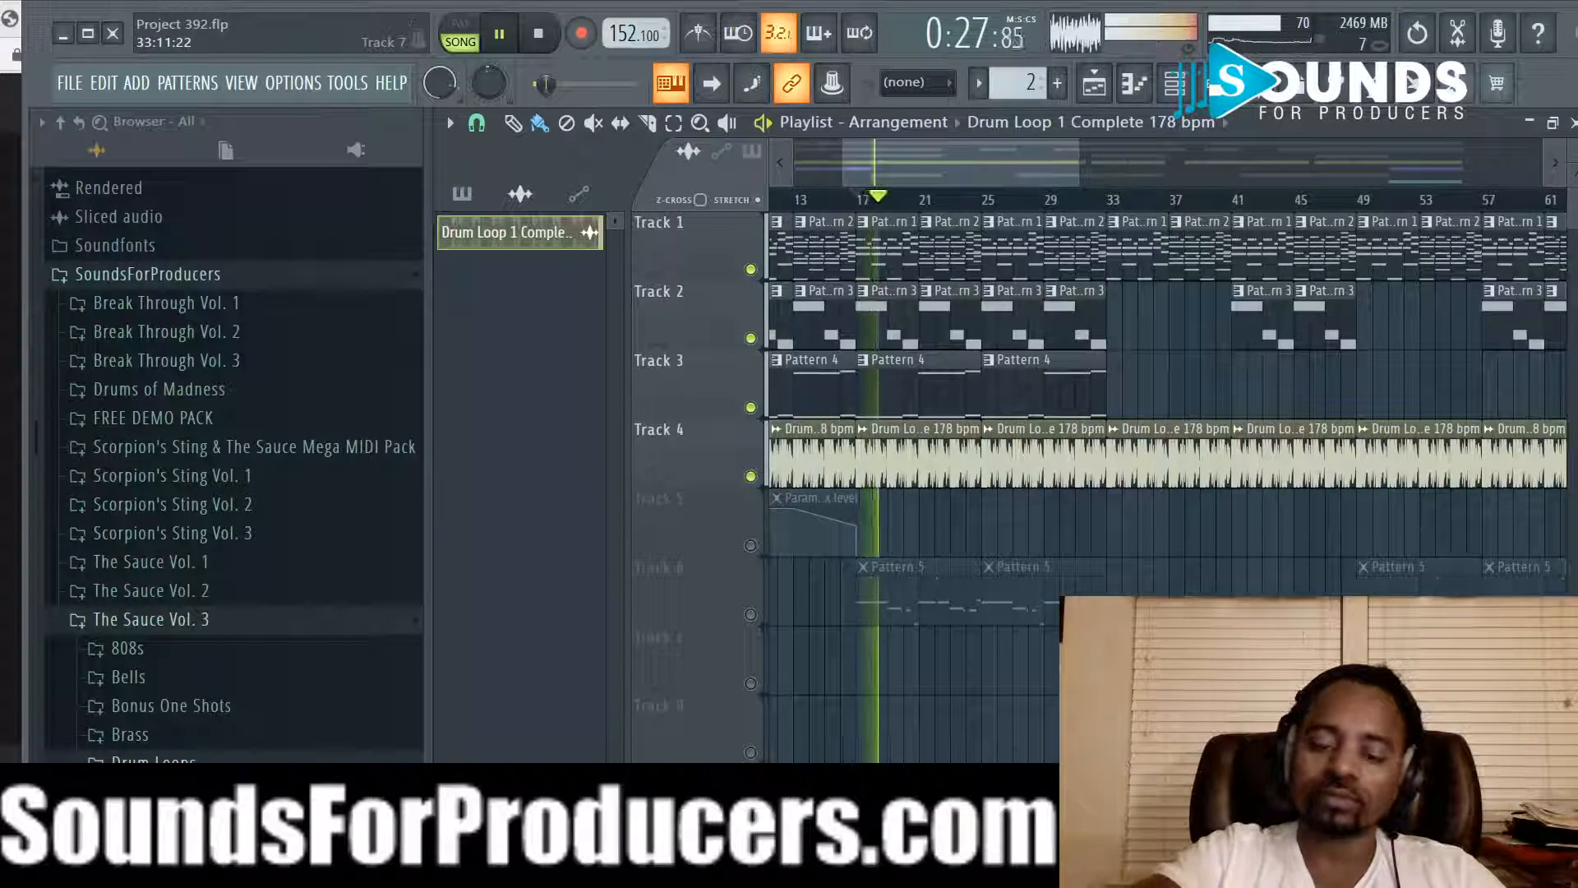
{"action": "key", "text": "space"}
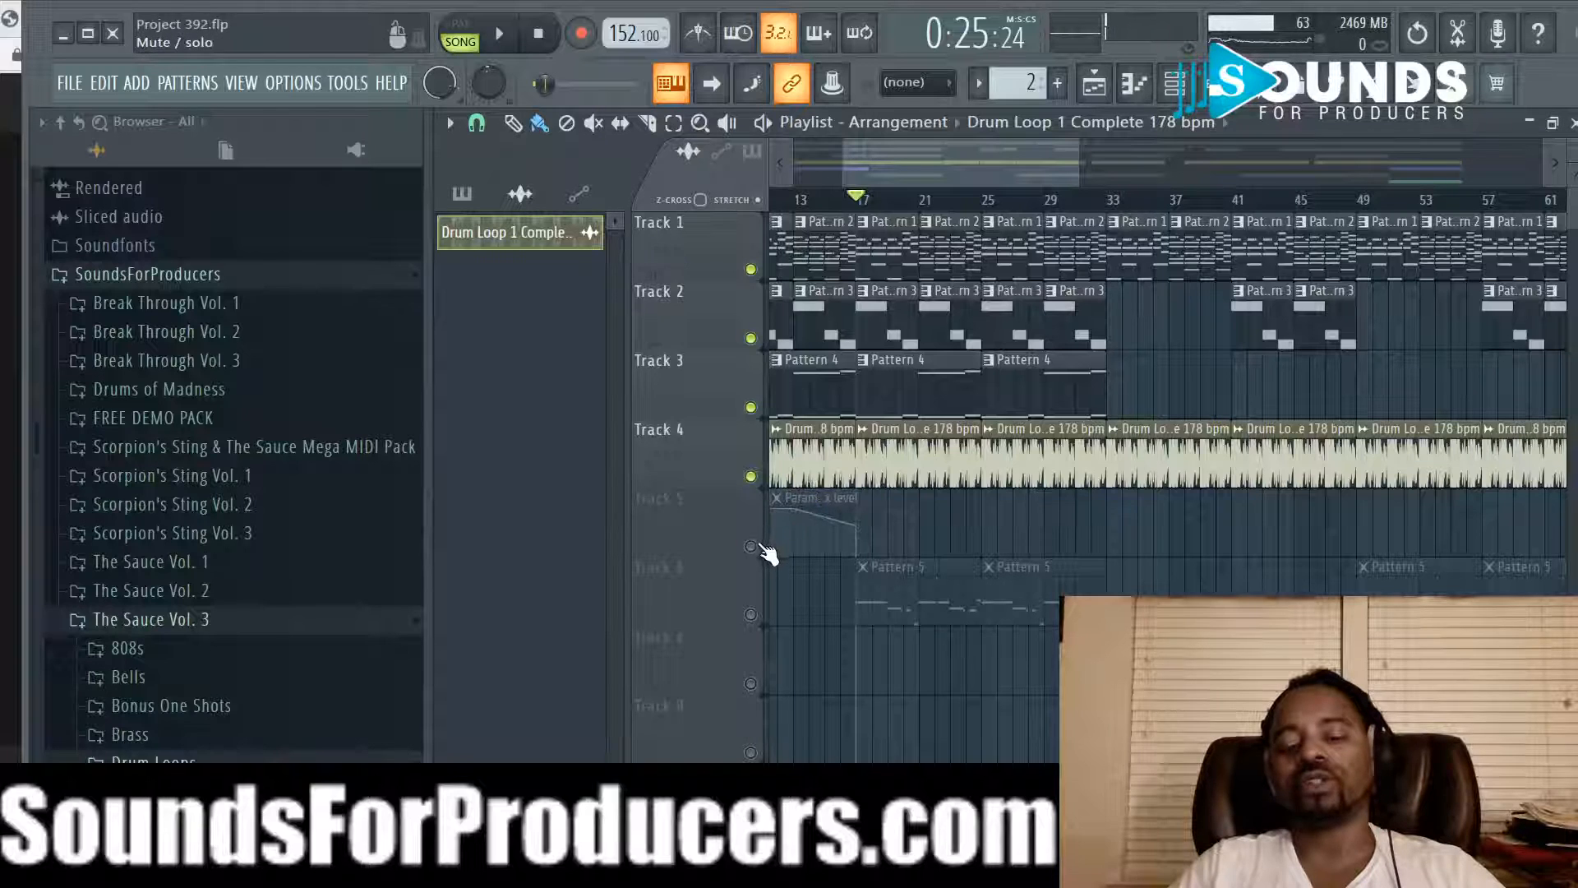
Step: Unmute the EQ mix level automation on Track 5 and play the arrangement from bar 17 to about bar 25
{"action": "left_click", "coordinate": [751, 545]}
{"action": "key", "text": "space"}
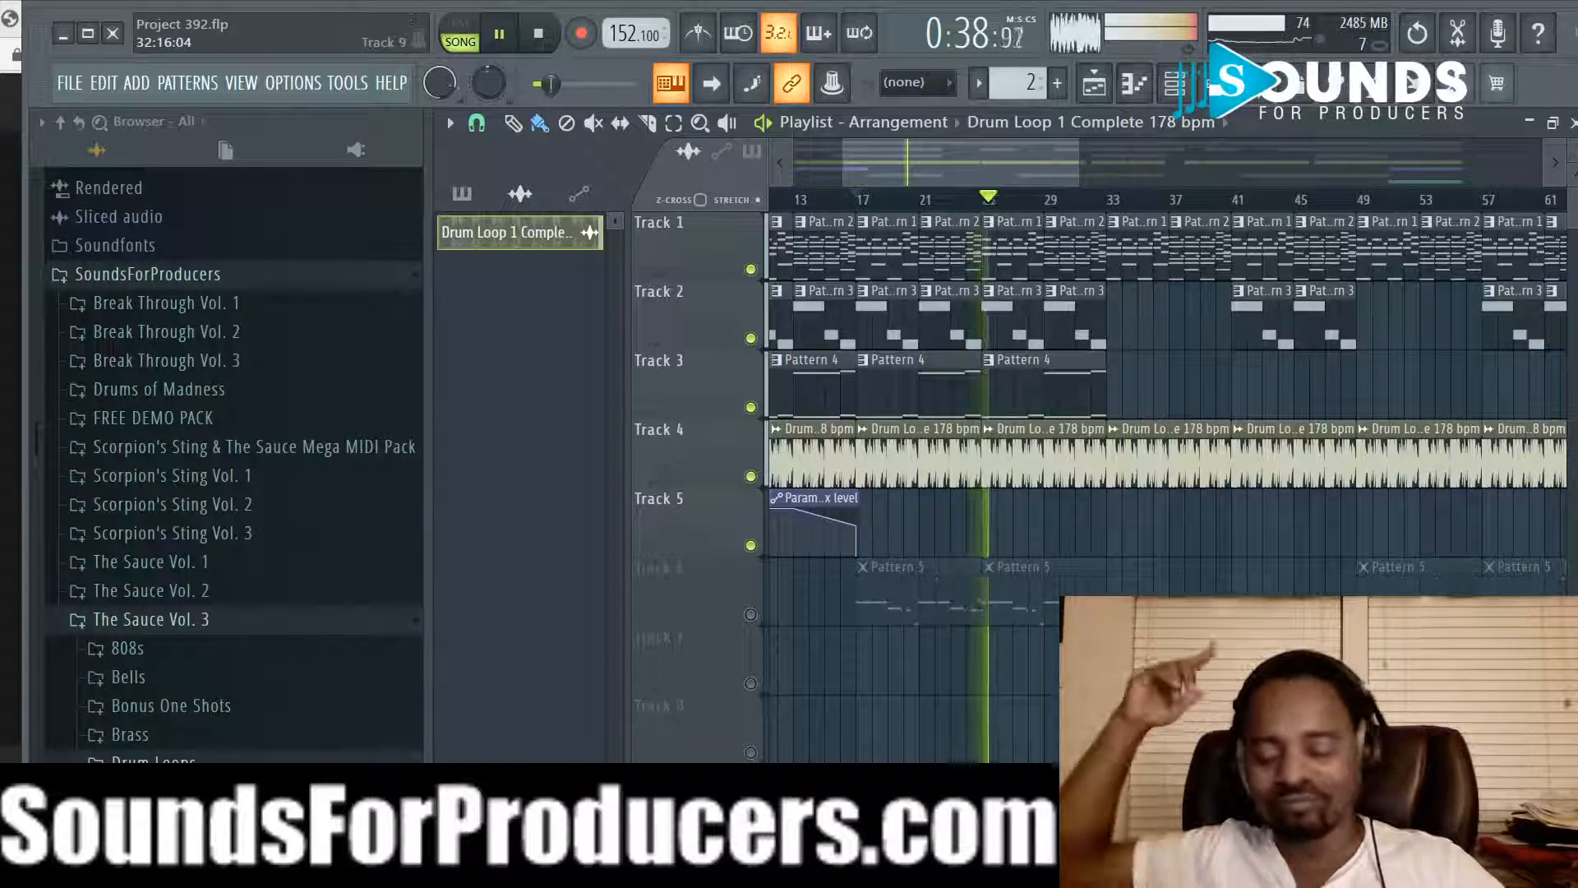
{"action": "key", "text": "space"}
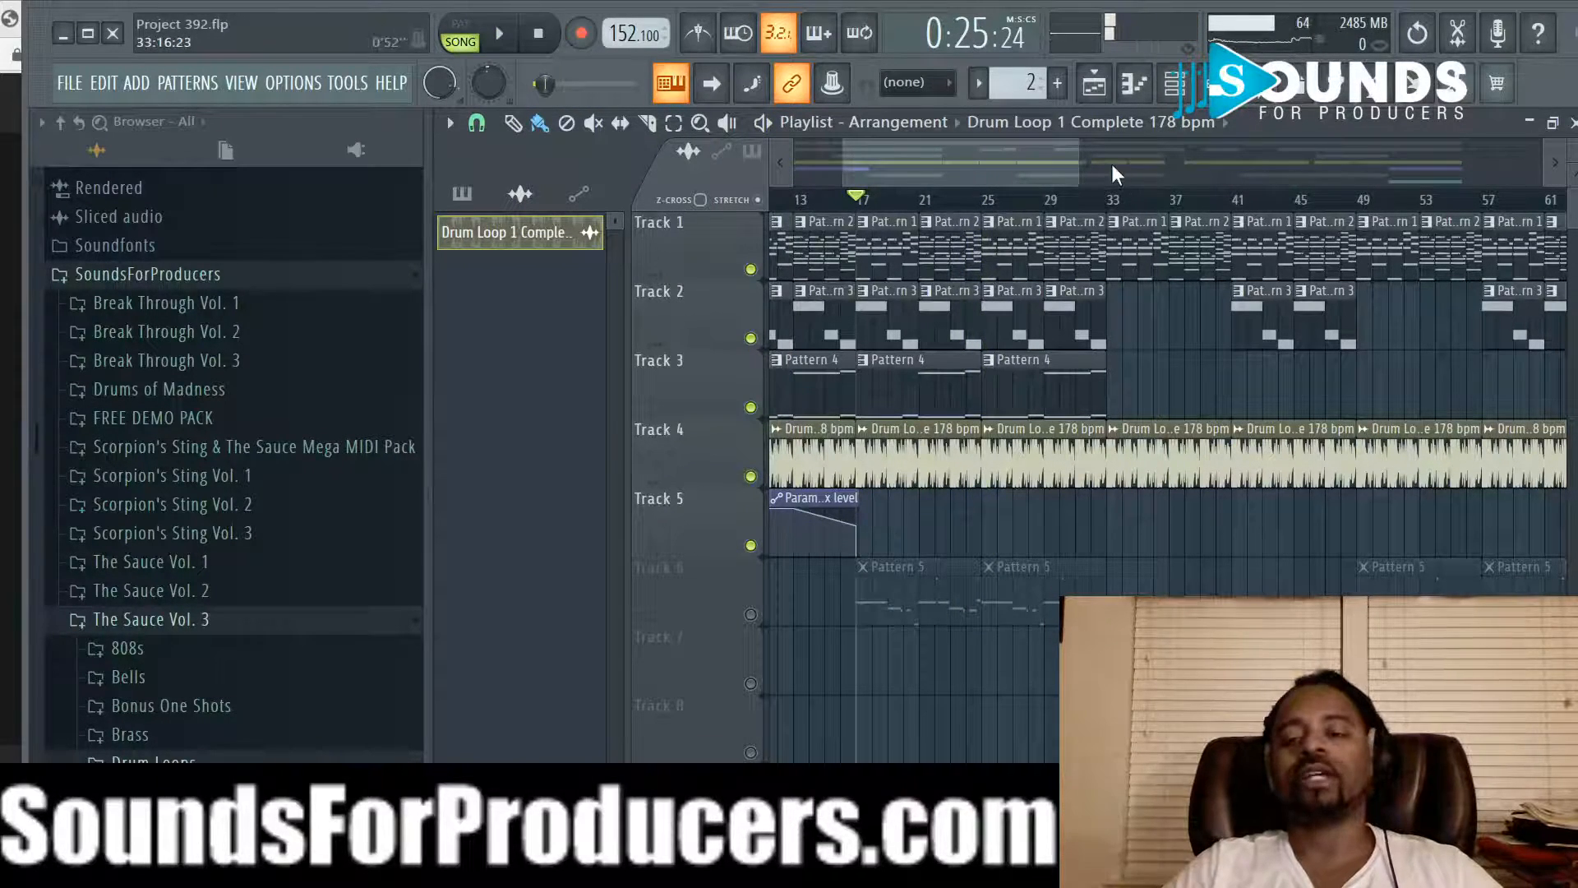
Step: Open the first Fruity parametric EQ 2 on the mixer's Drums insert and hide the browser
{"action": "key", "text": "F9"}
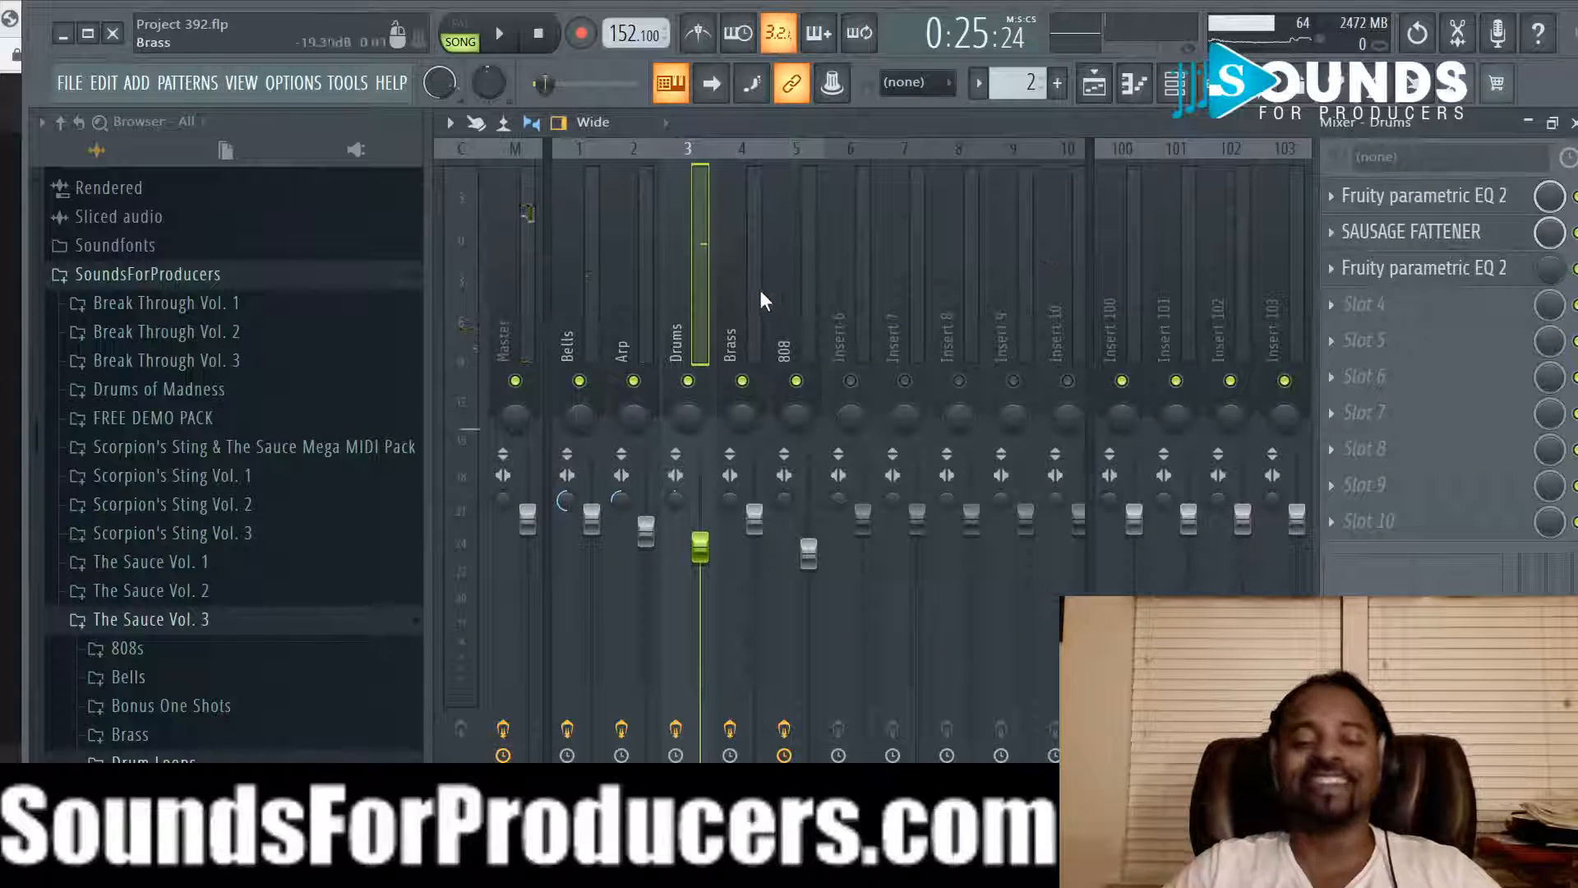
{"action": "left_click", "coordinate": [735, 304]}
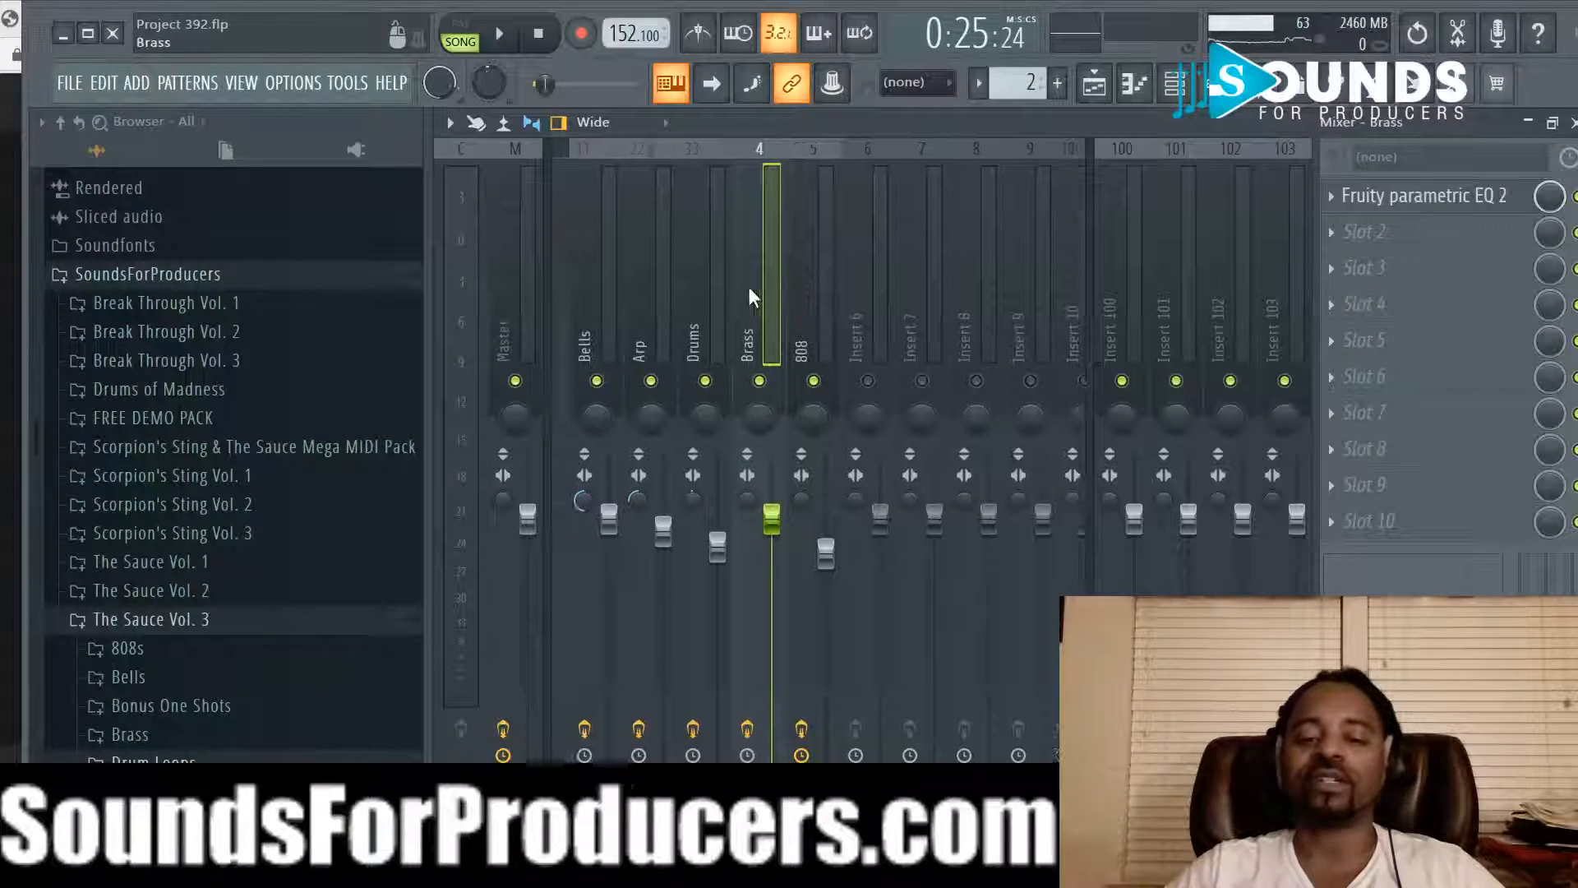
{"action": "left_click", "coordinate": [665, 289]}
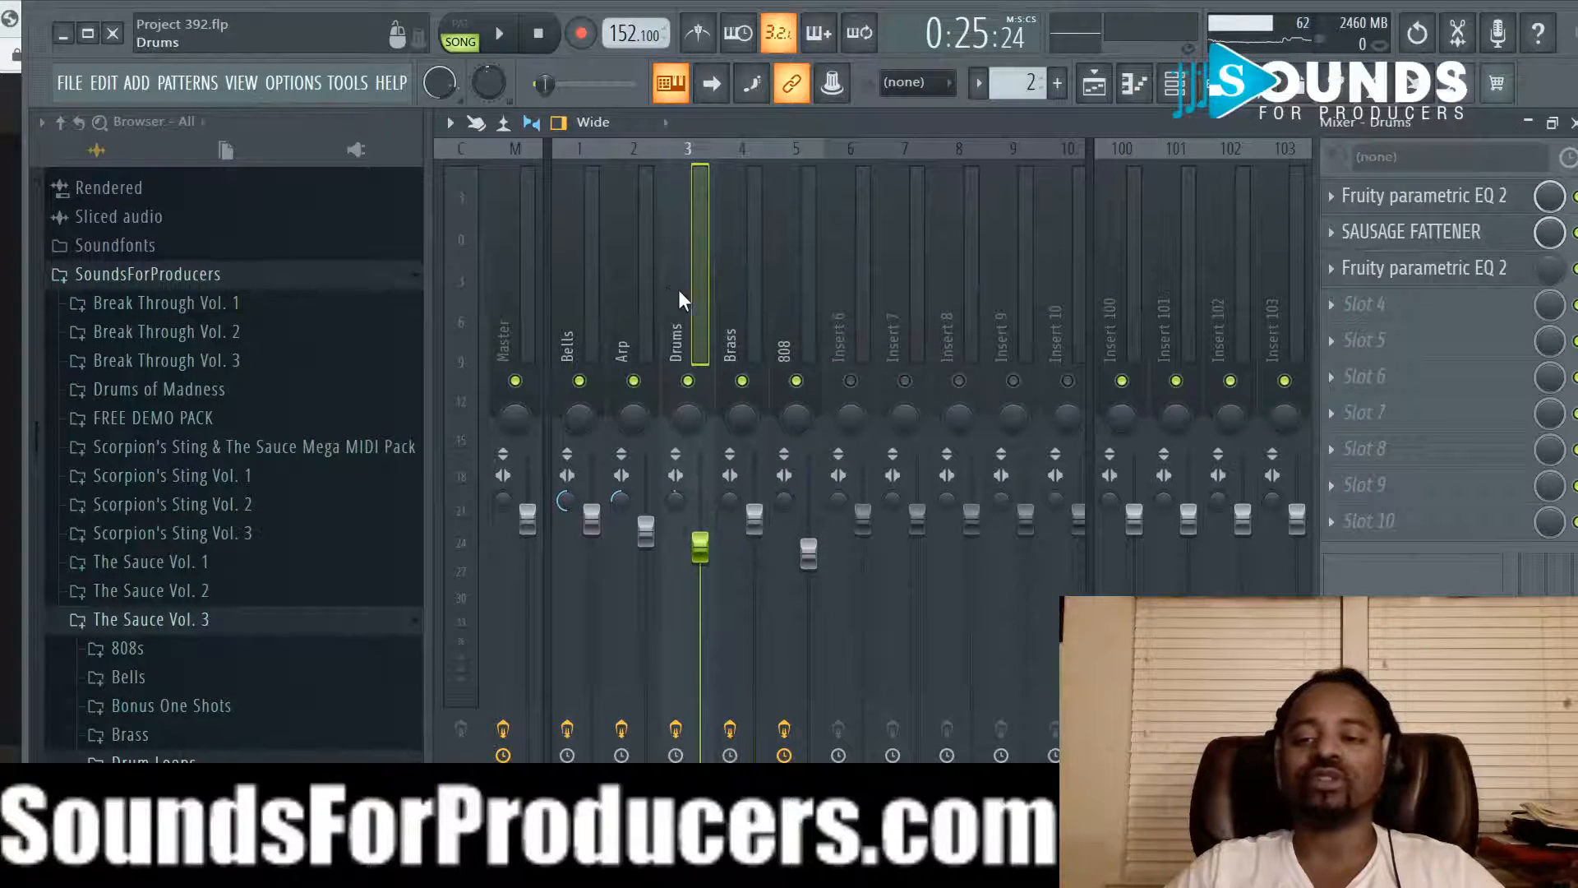
{"action": "left_click", "coordinate": [1389, 207]}
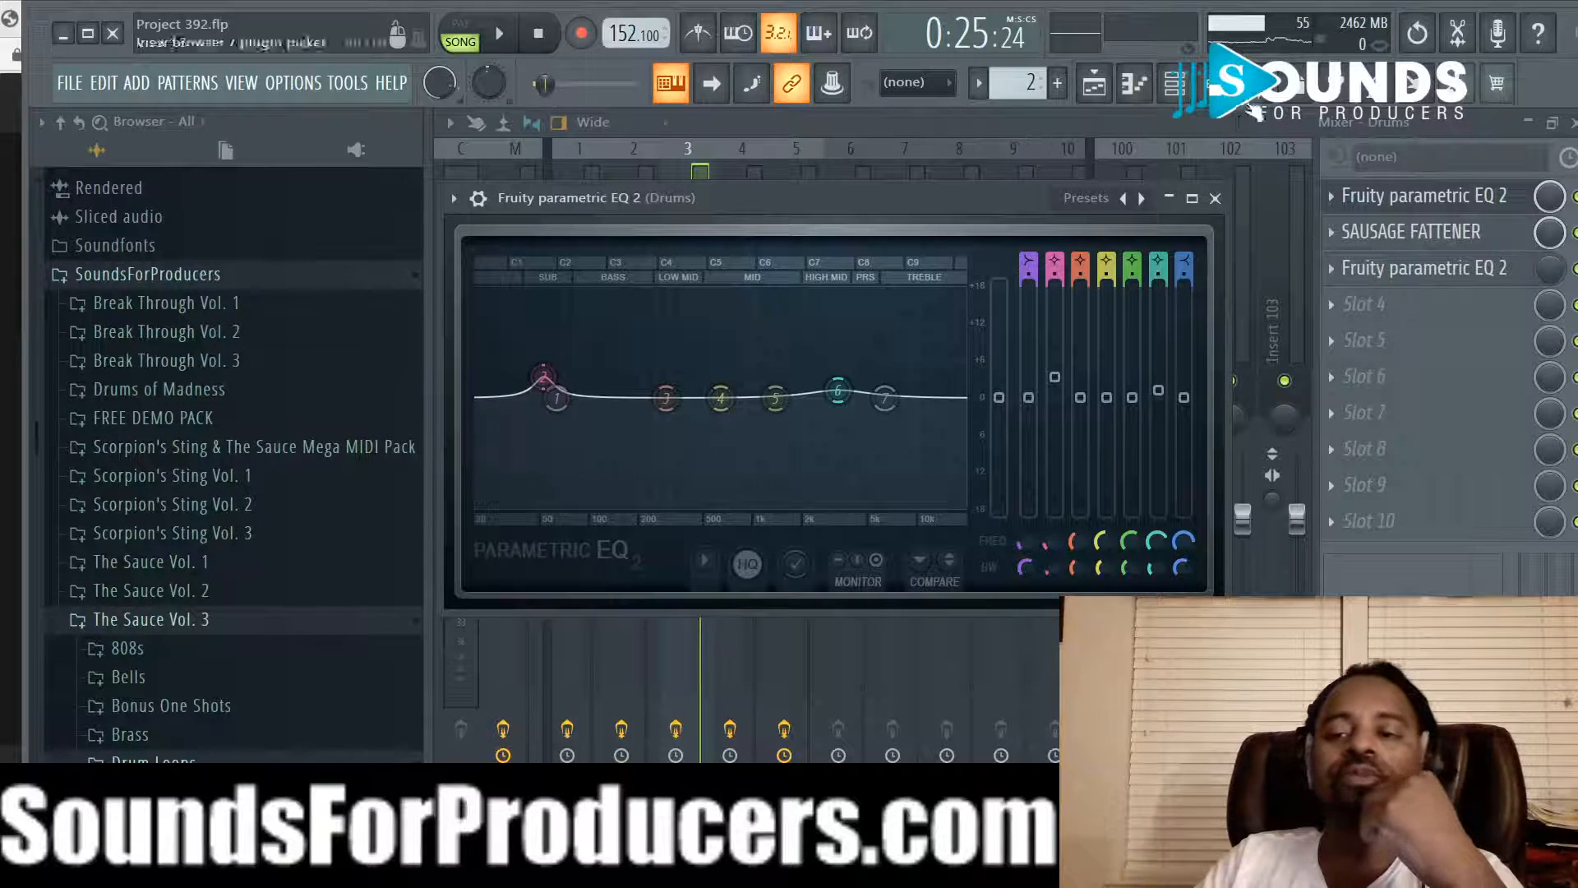
{"action": "left_click", "coordinate": [1249, 110]}
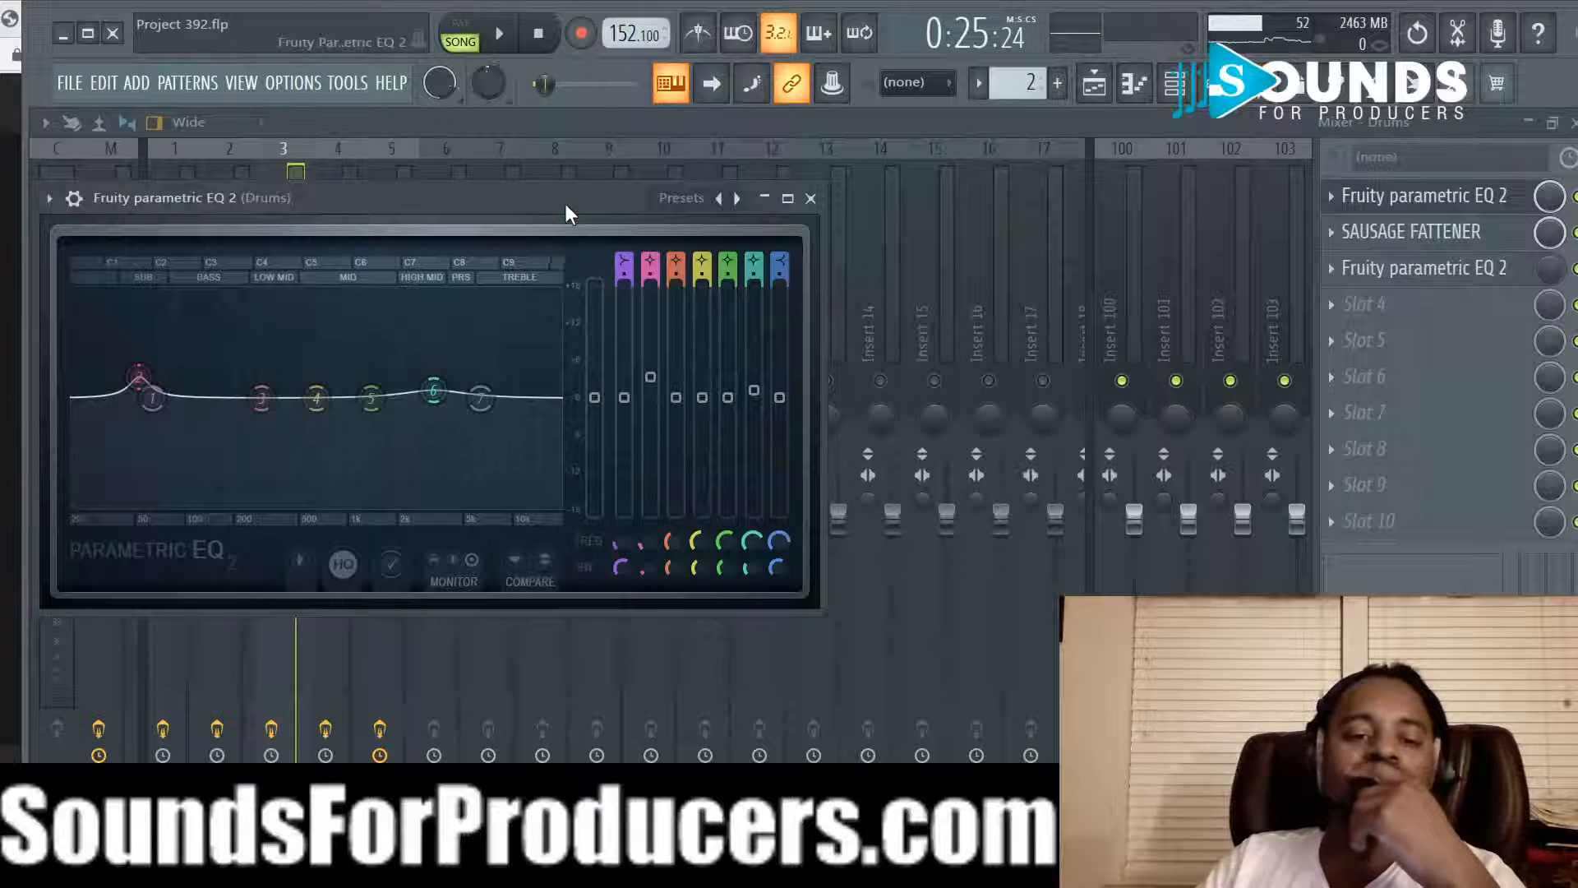
Step: Silence the Bells, Arp and Brass mixer inserts and briefly play the drums from bar 17 with their effects on
{"action": "left_click_drag", "start_coordinate": [564, 213], "coordinate": [1162, 268]}
{"action": "left_click", "coordinate": [305, 382]}
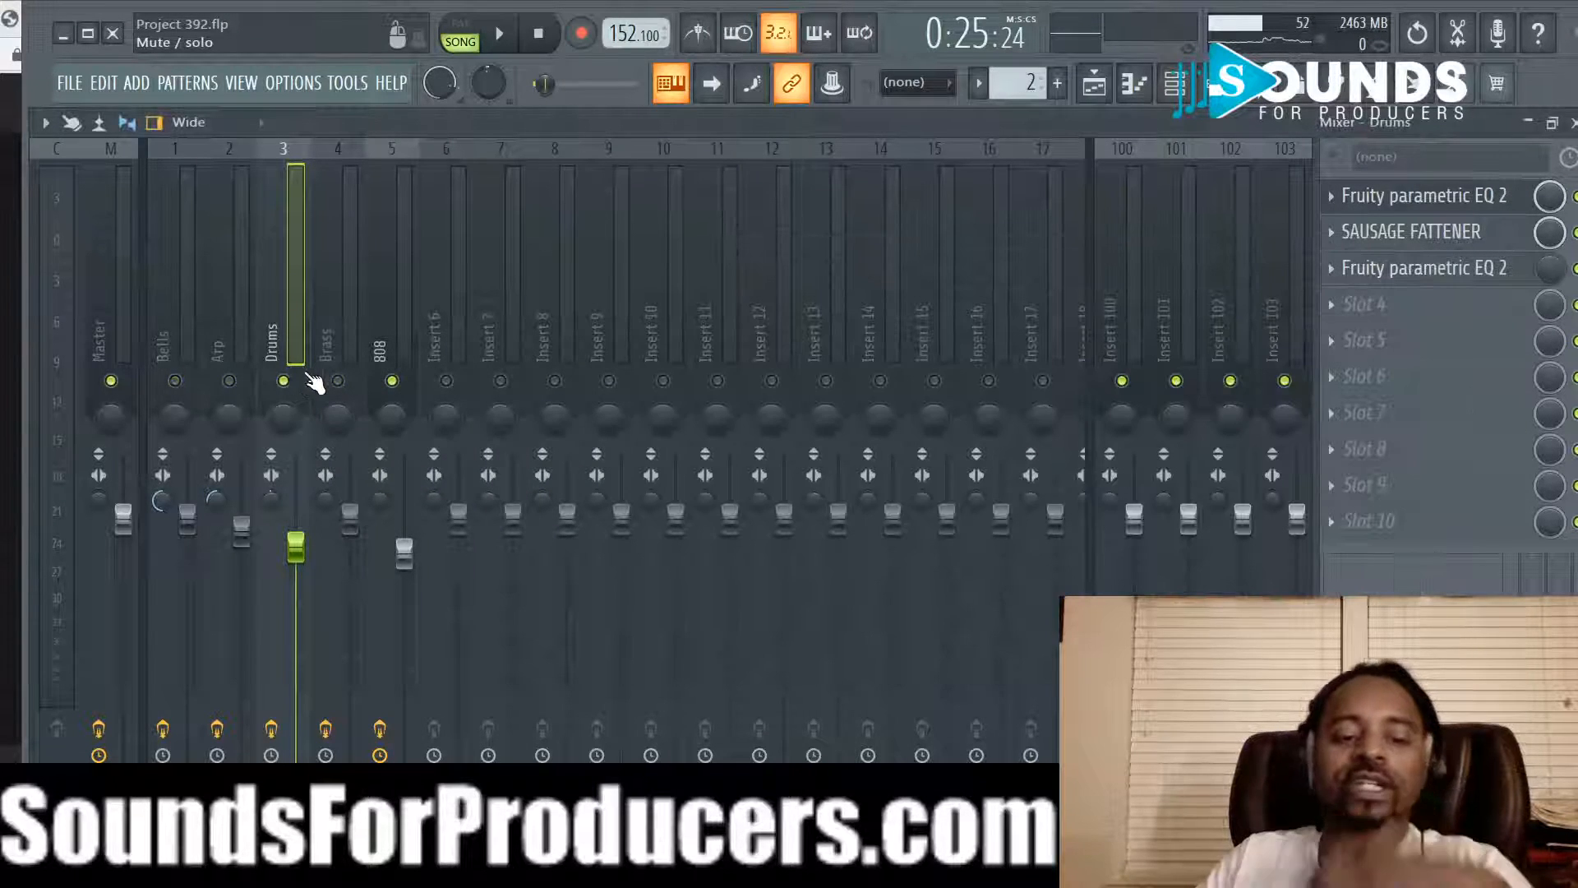
{"action": "key", "text": "space"}
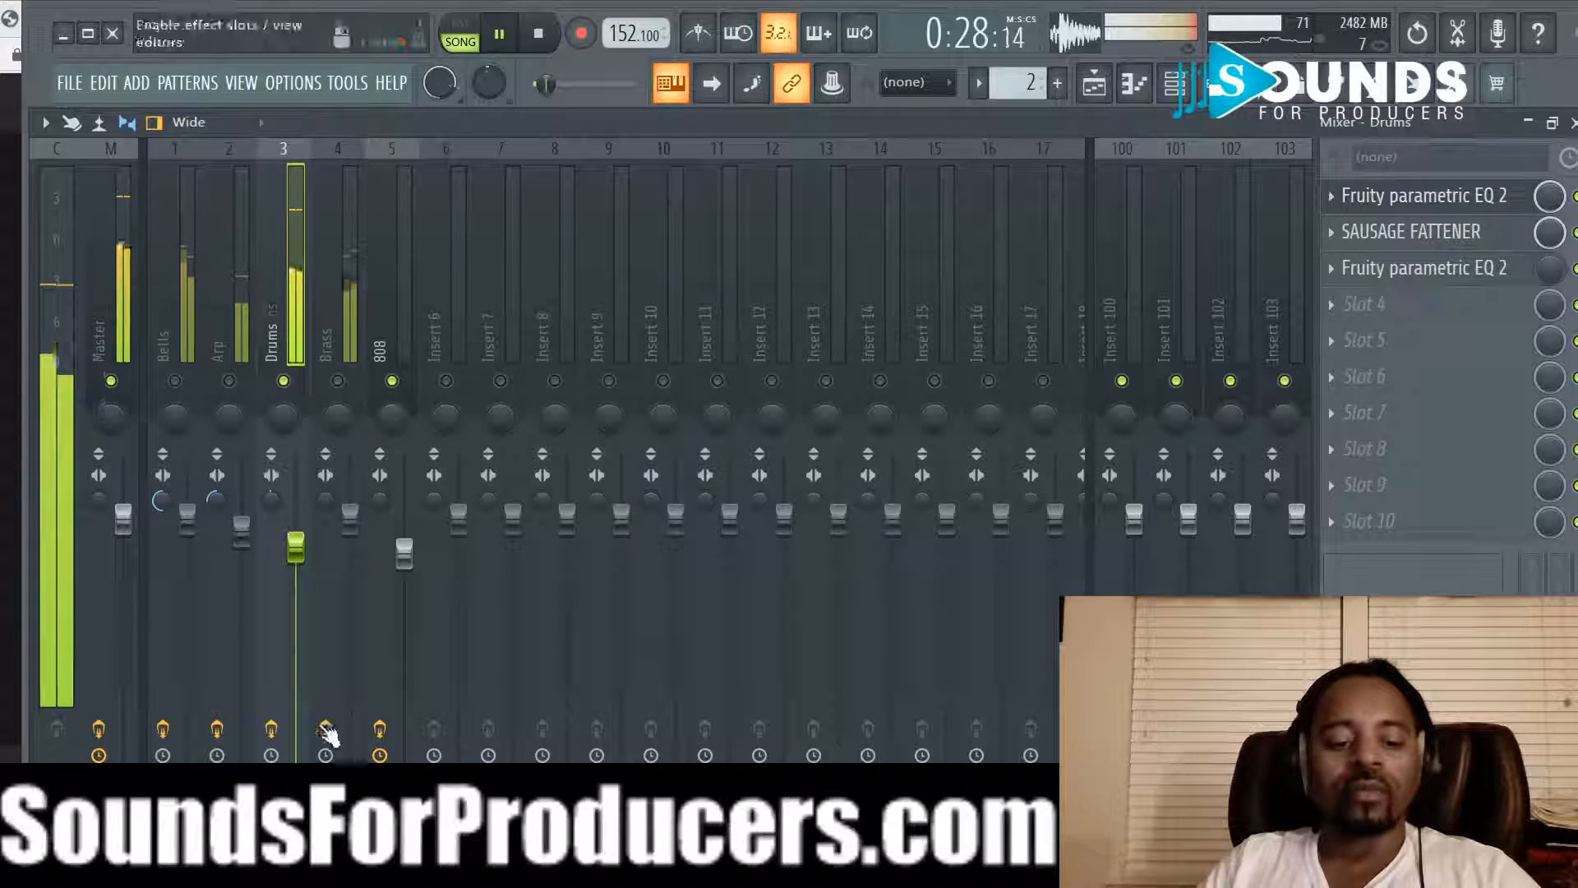
{"action": "key", "text": "space"}
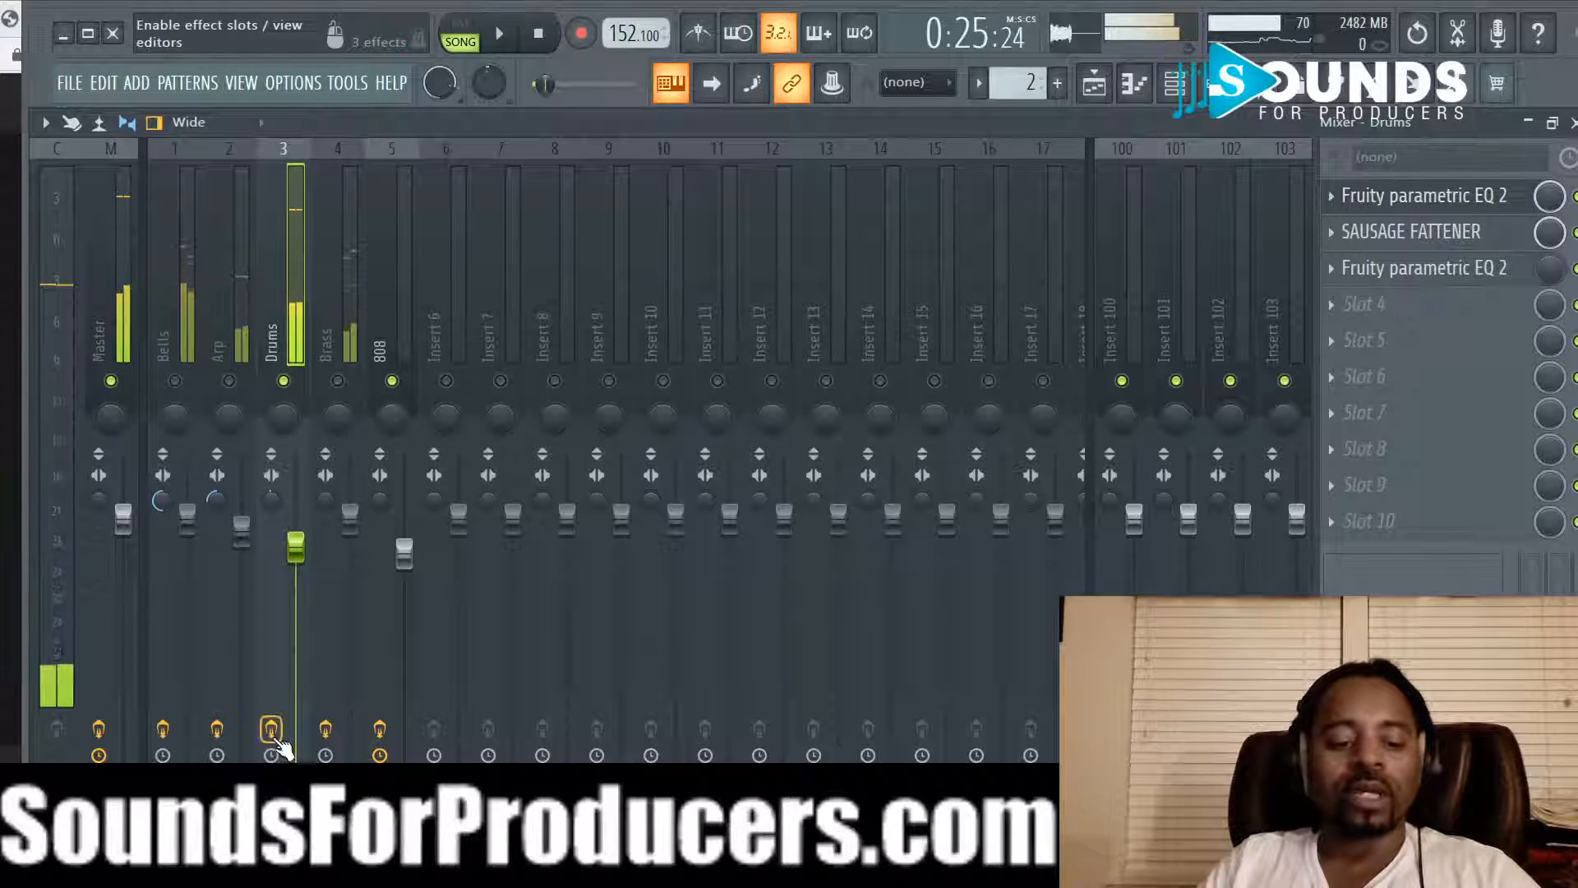
Step: Compare the drum loop's sound by playing it with the Drums insert's effects bypassed and again with them re-enabled
{"action": "left_click", "coordinate": [272, 730]}
{"action": "key", "text": "space"}
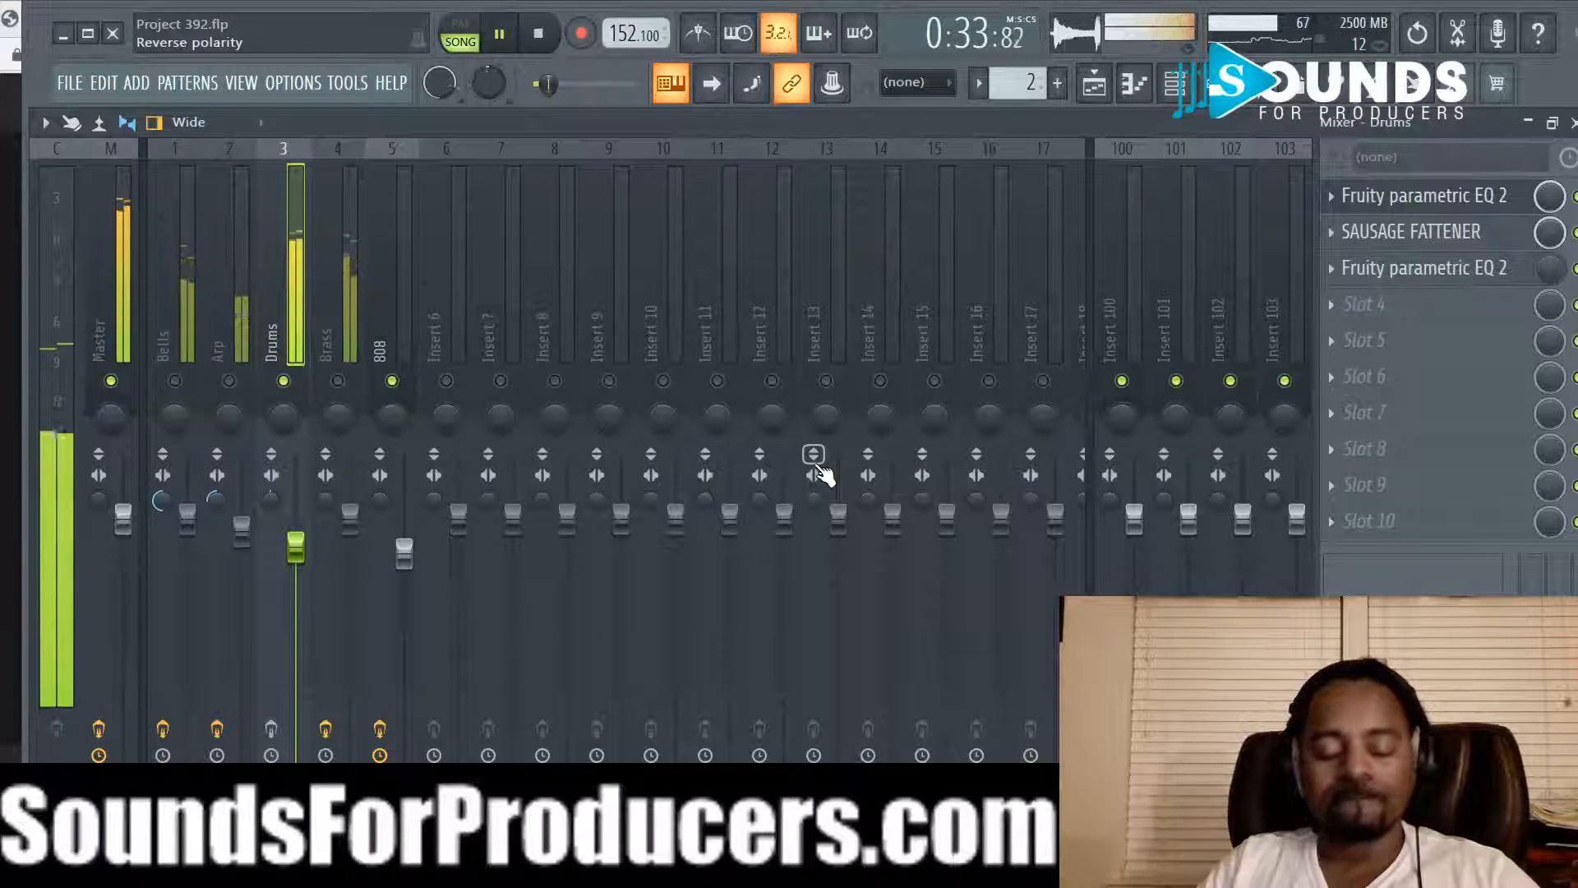
{"action": "key", "text": "space"}
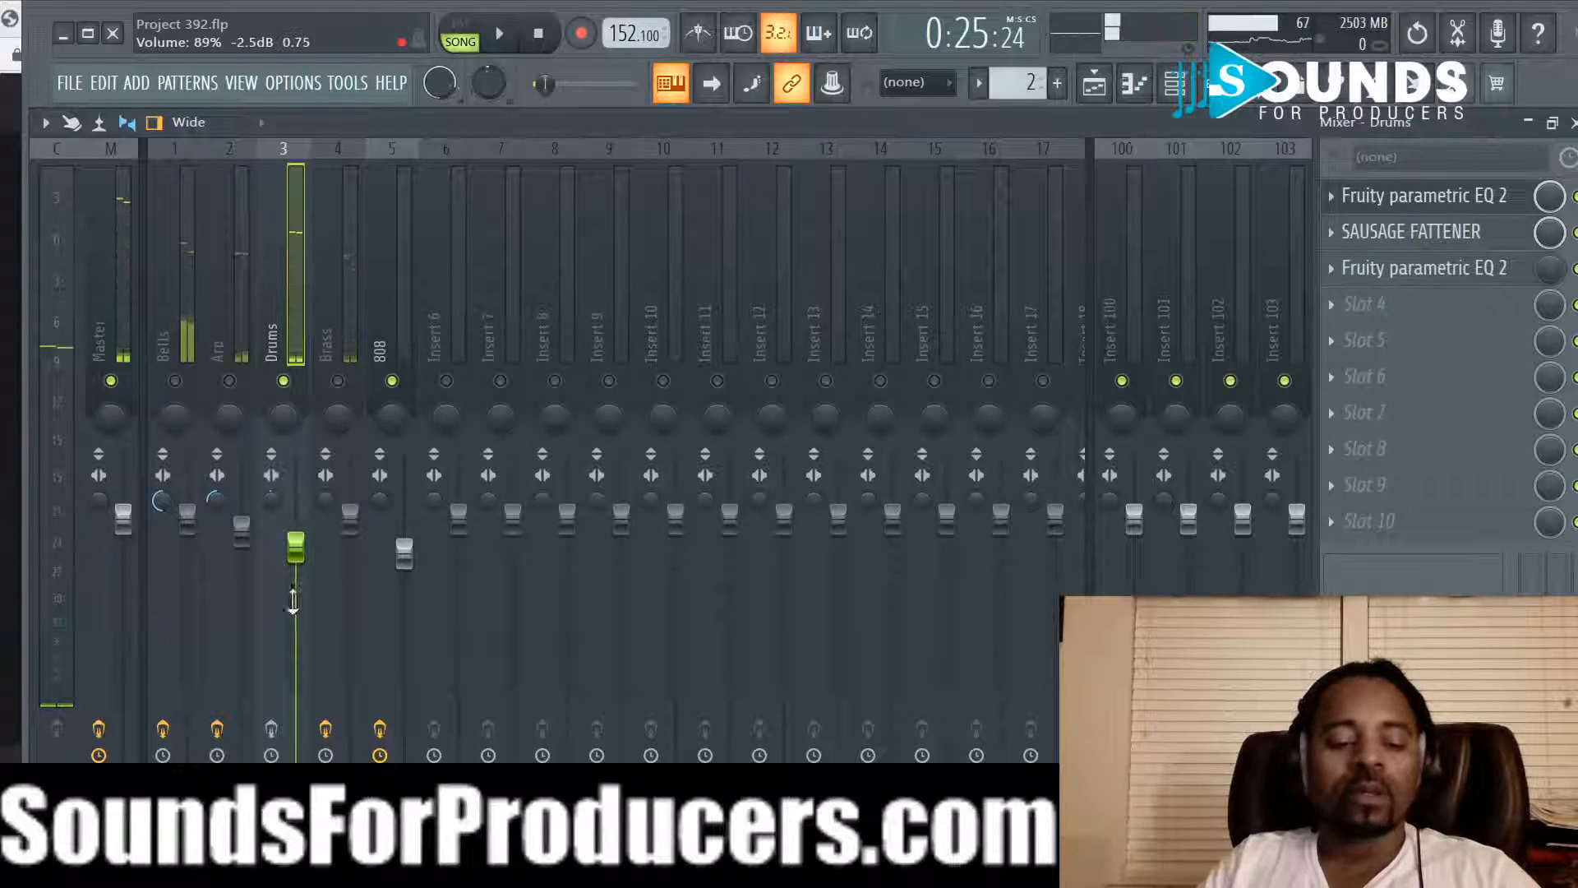
{"action": "left_click", "coordinate": [271, 729]}
{"action": "key", "text": "space"}
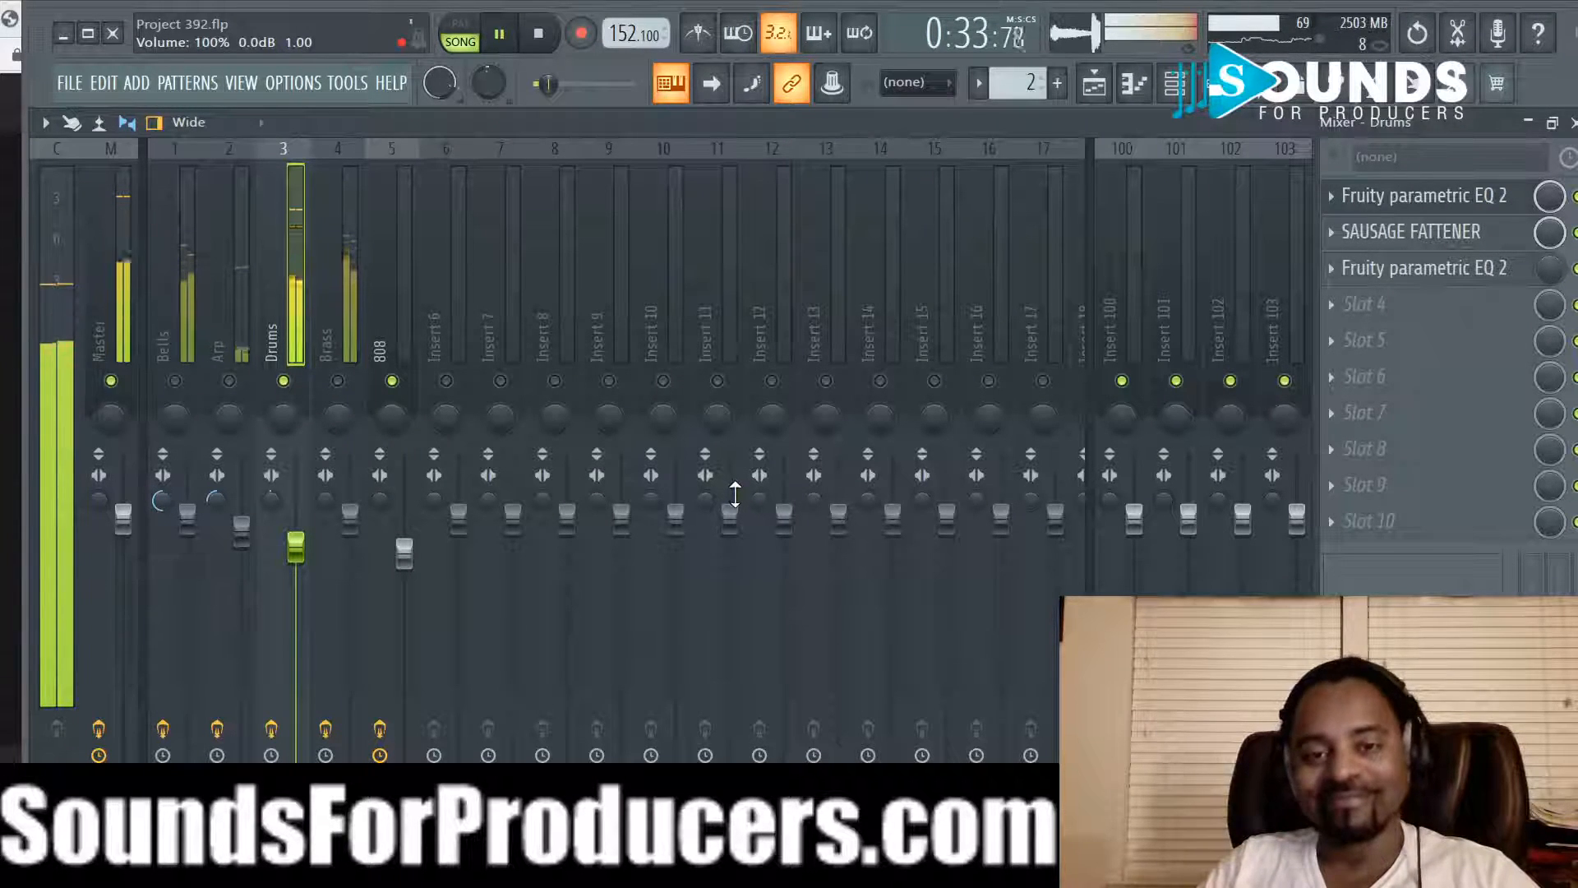
{"action": "key", "text": "space"}
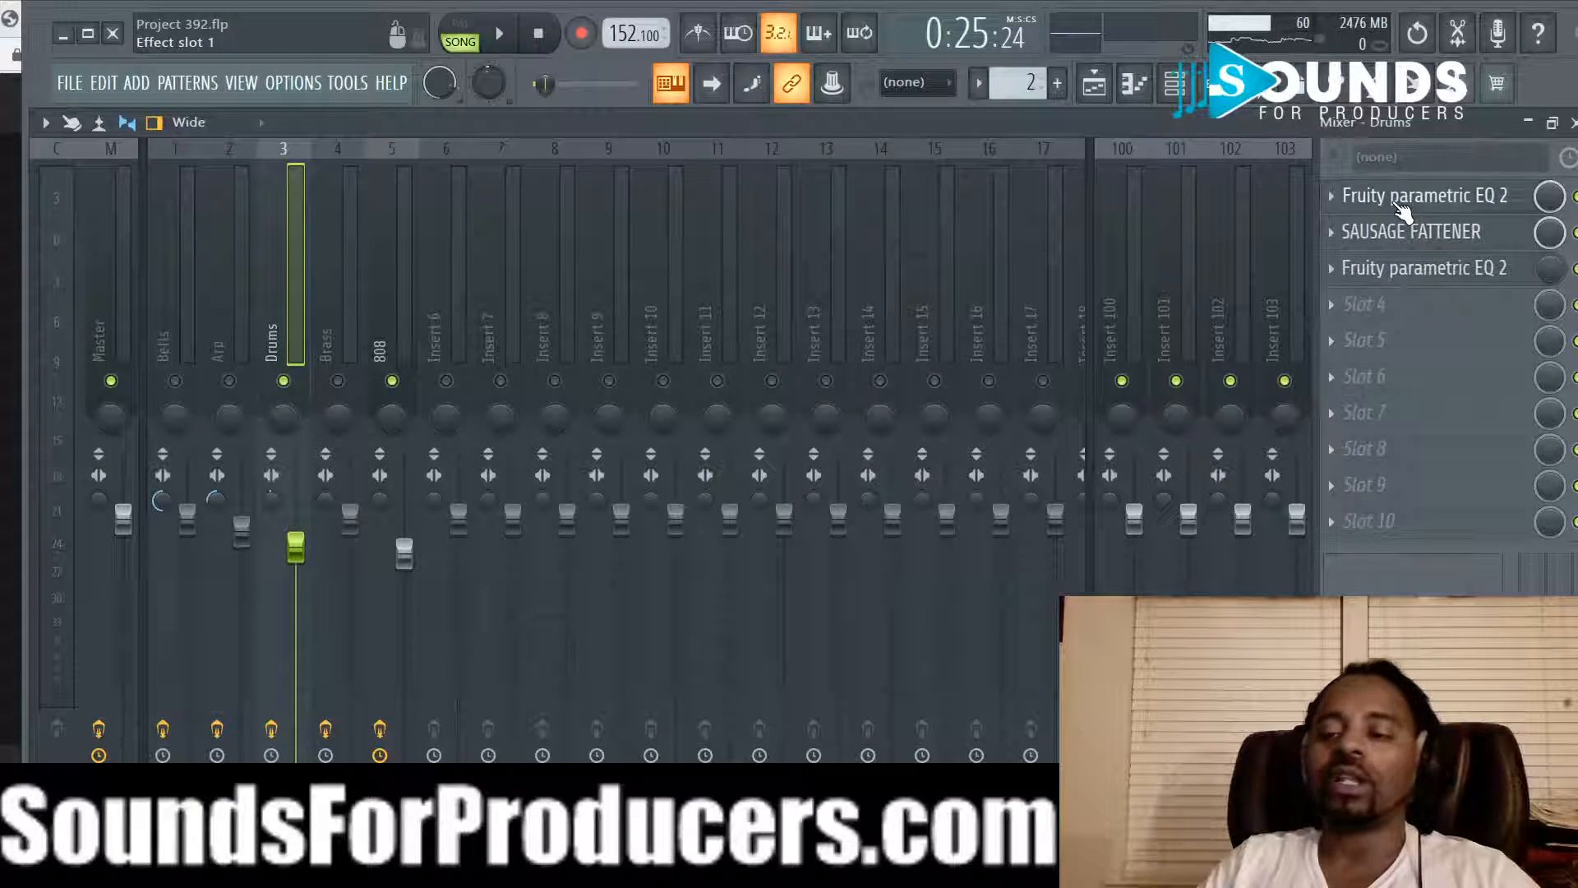
Step: Review the first Fruity parametric EQ 2 curve on the Drums insert and close it
{"action": "left_click", "coordinate": [1402, 199]}
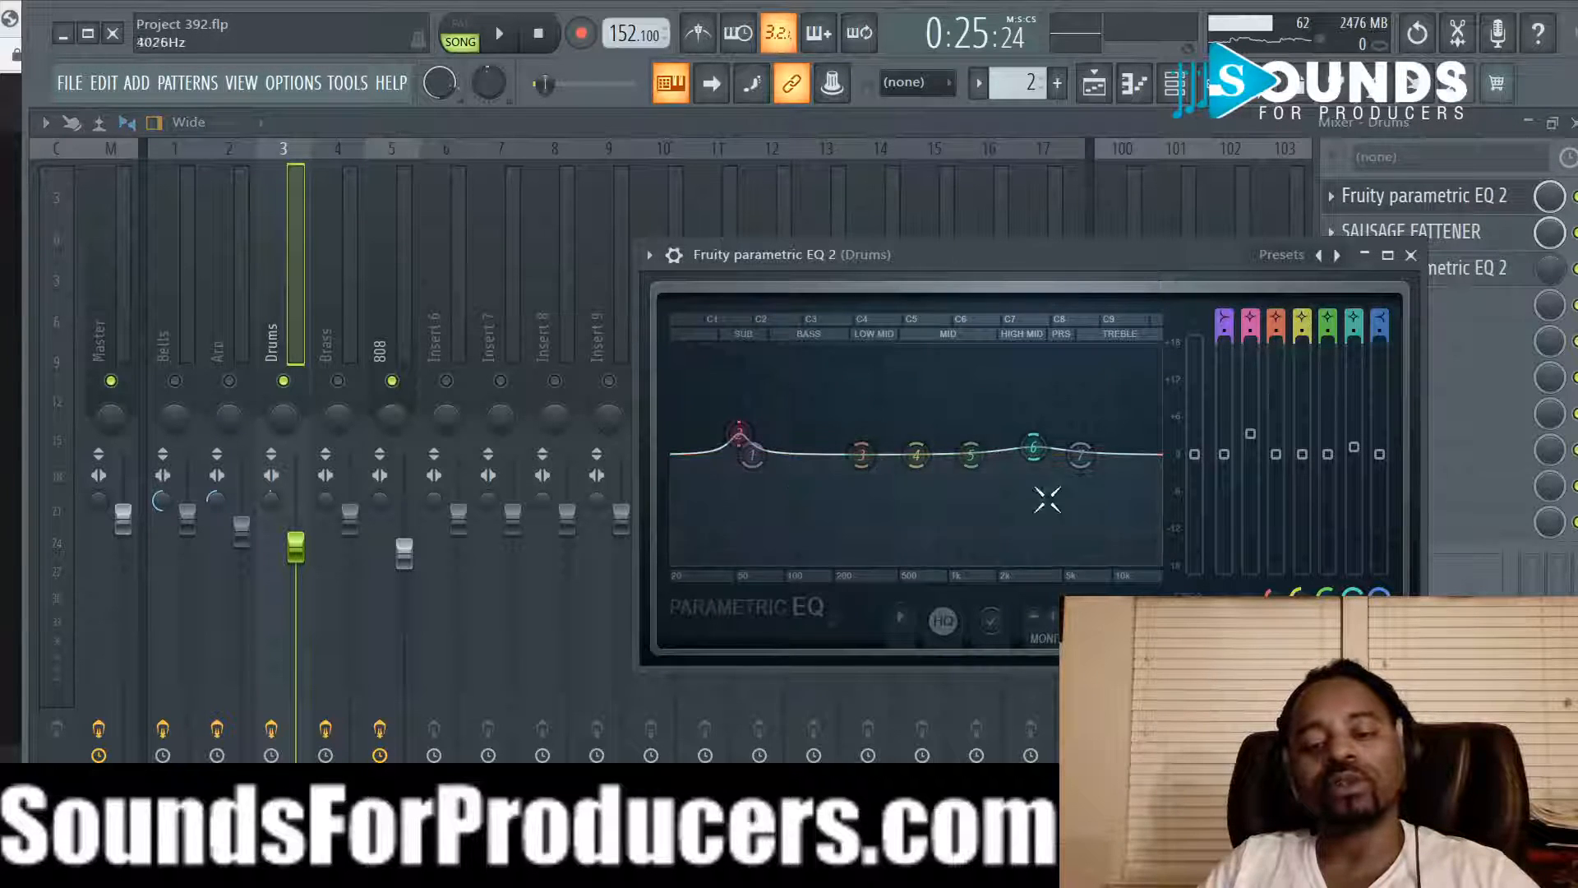
{"action": "left_click", "coordinate": [1411, 255]}
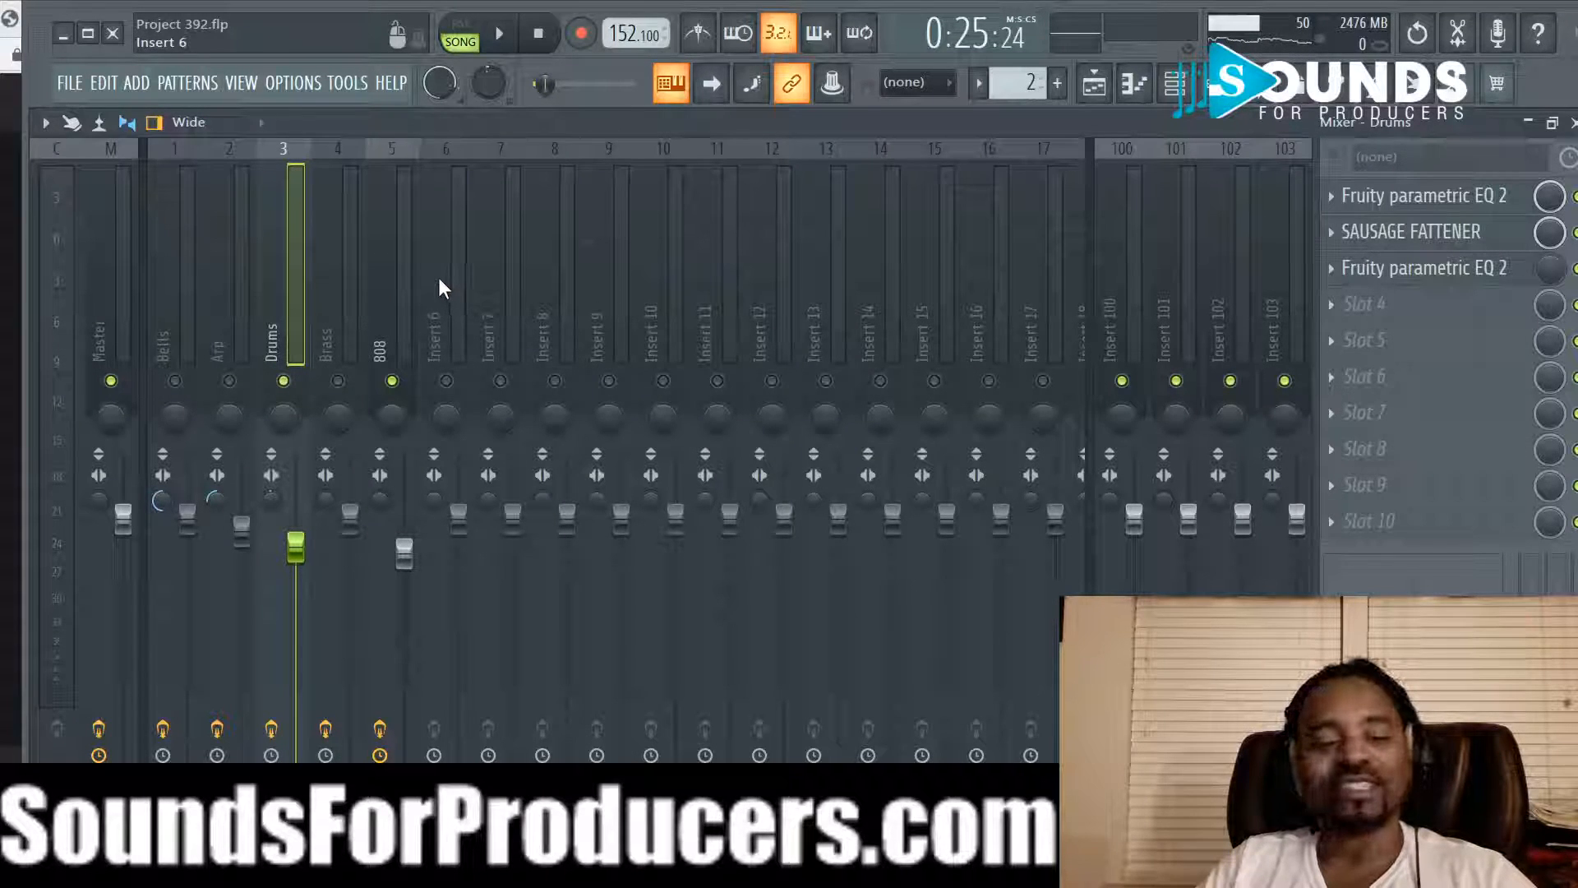
Step: Unmute the Bells, Arp and Brass inserts and select the 808 insert in the mixer
{"action": "left_click", "coordinate": [175, 381]}
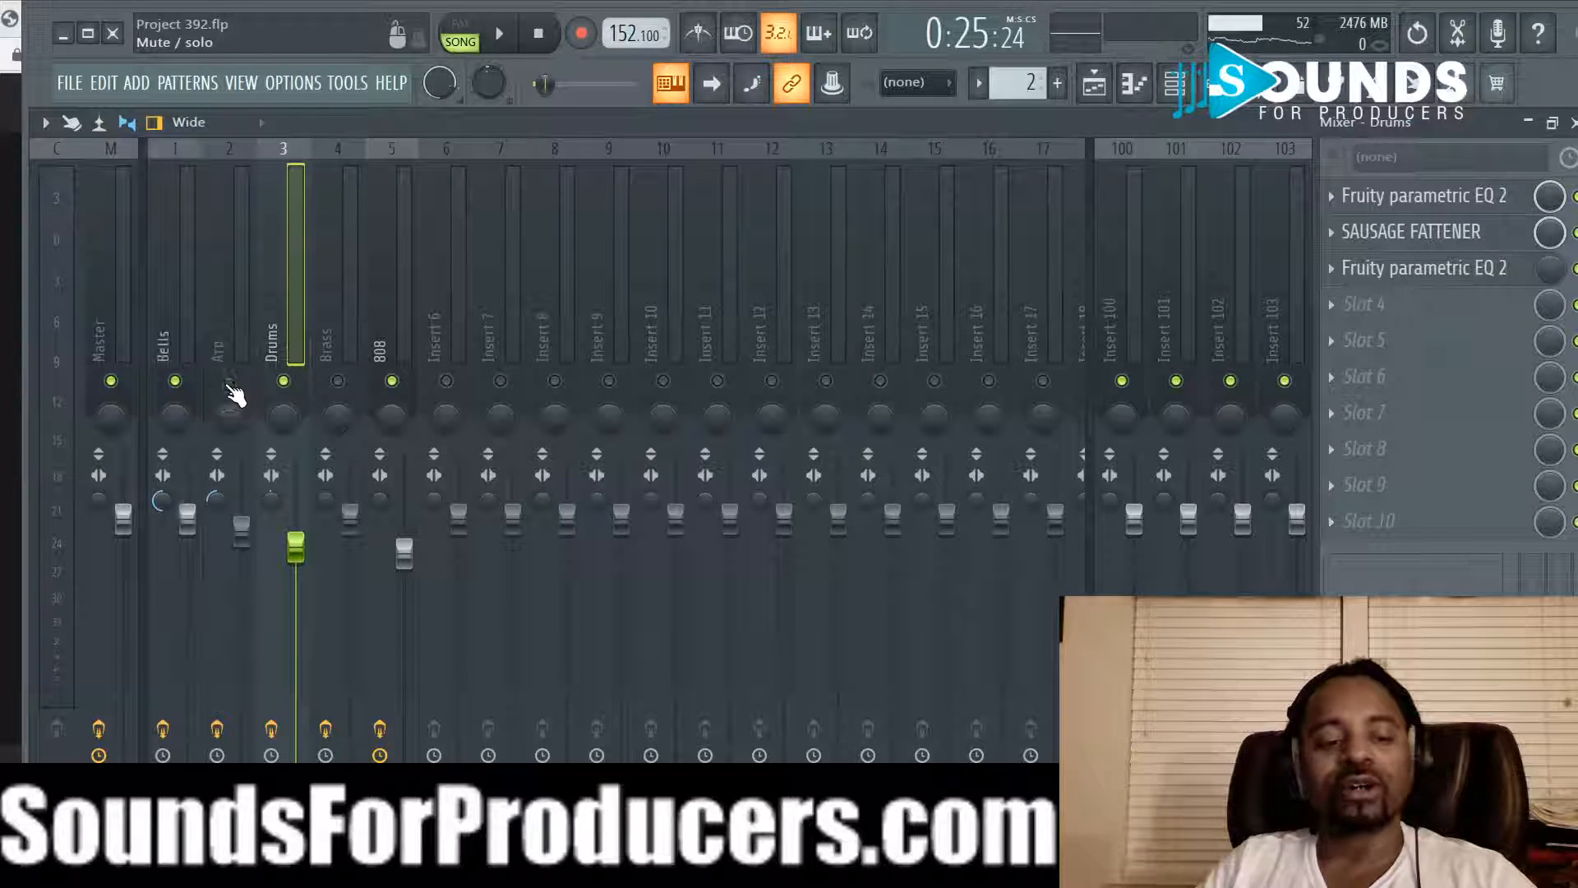
{"action": "left_click", "coordinate": [338, 380]}
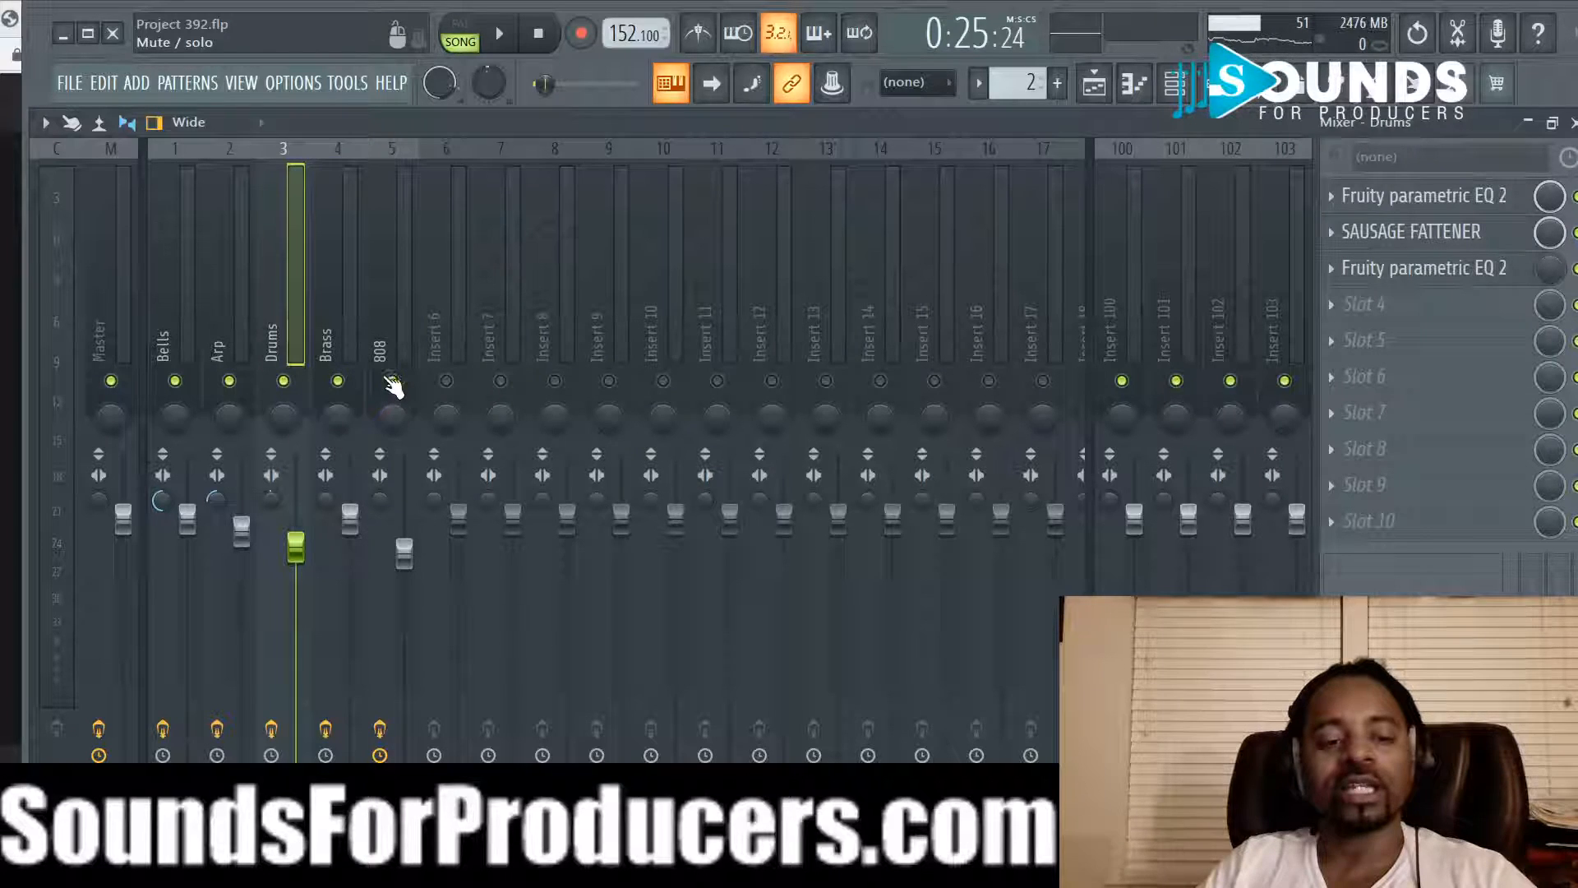
{"action": "left_click", "coordinate": [390, 319]}
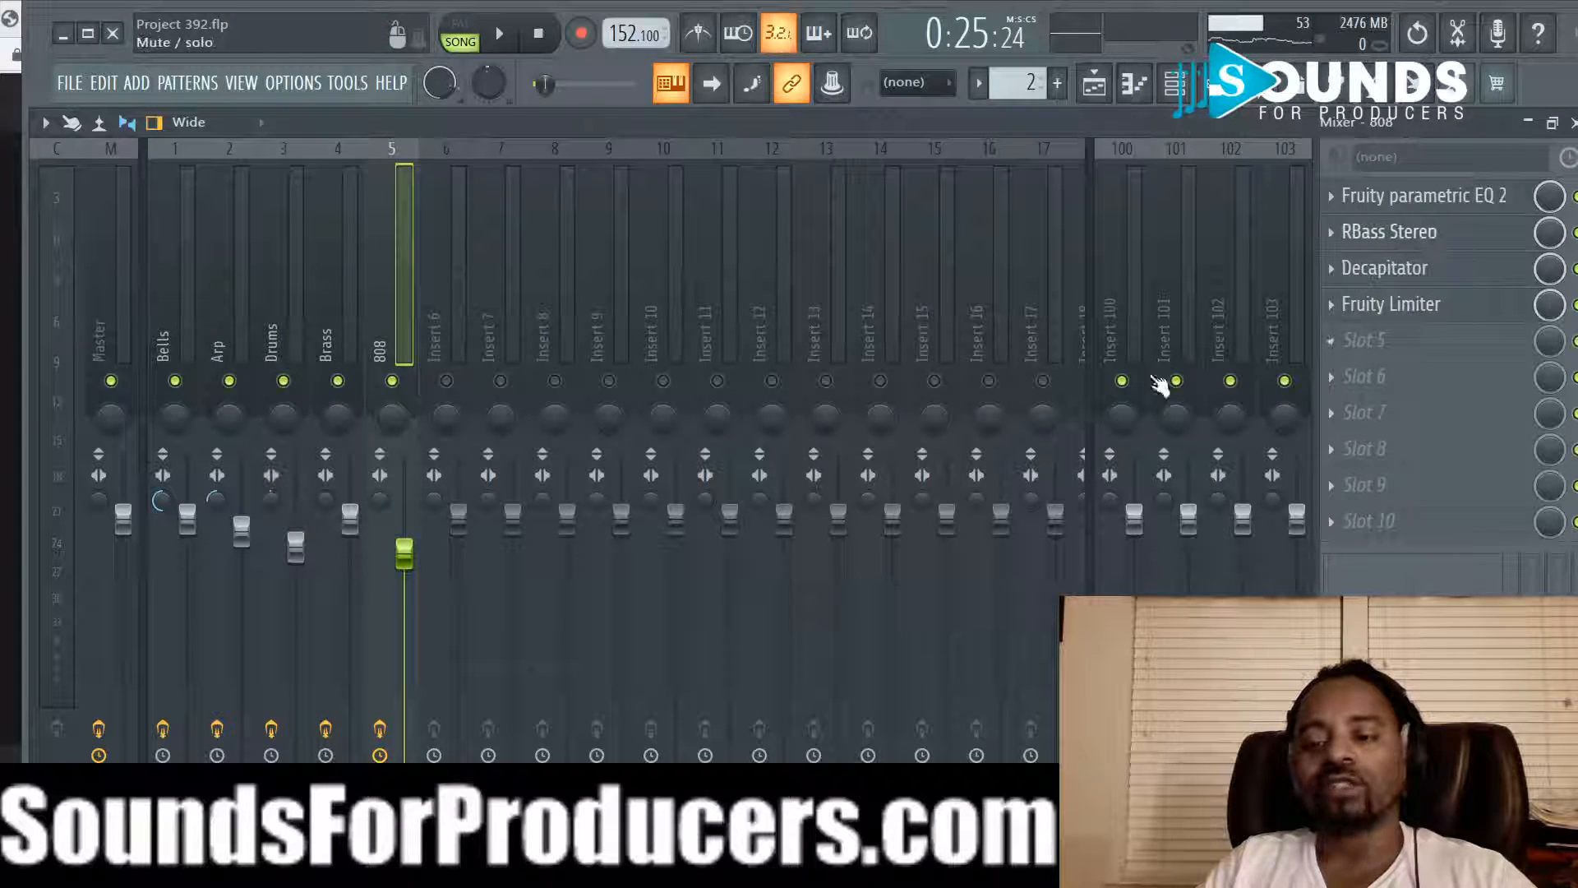
Step: Unmute Track 6 with Pattern 5 in the playlist, enlarge the track height, and play the arrangement from bar 17
{"action": "left_click", "coordinate": [1094, 82]}
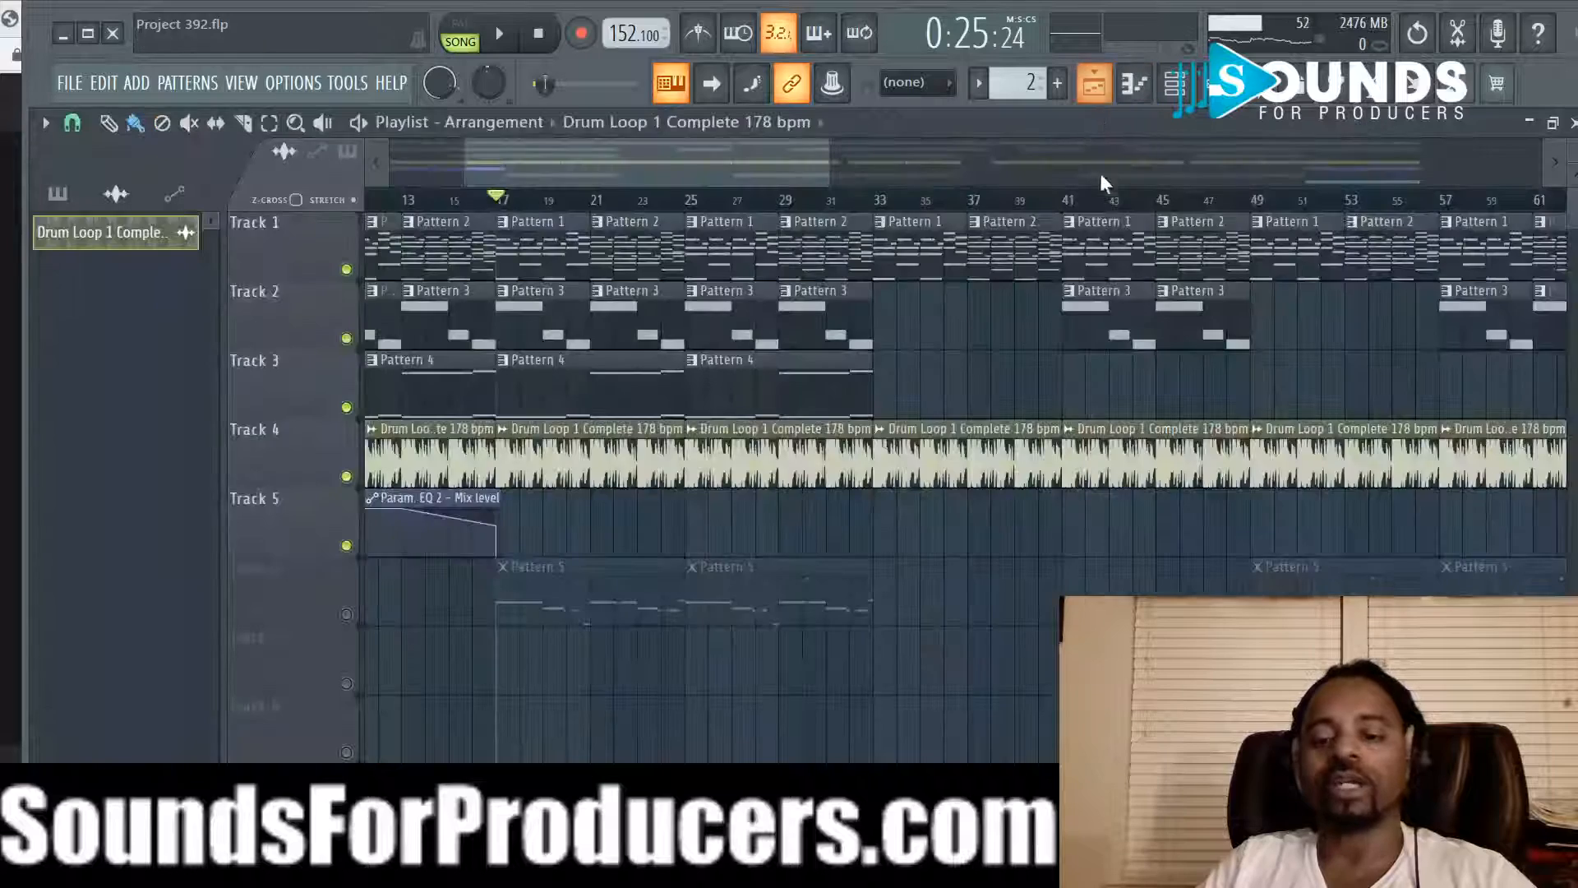
{"action": "key", "text": "space"}
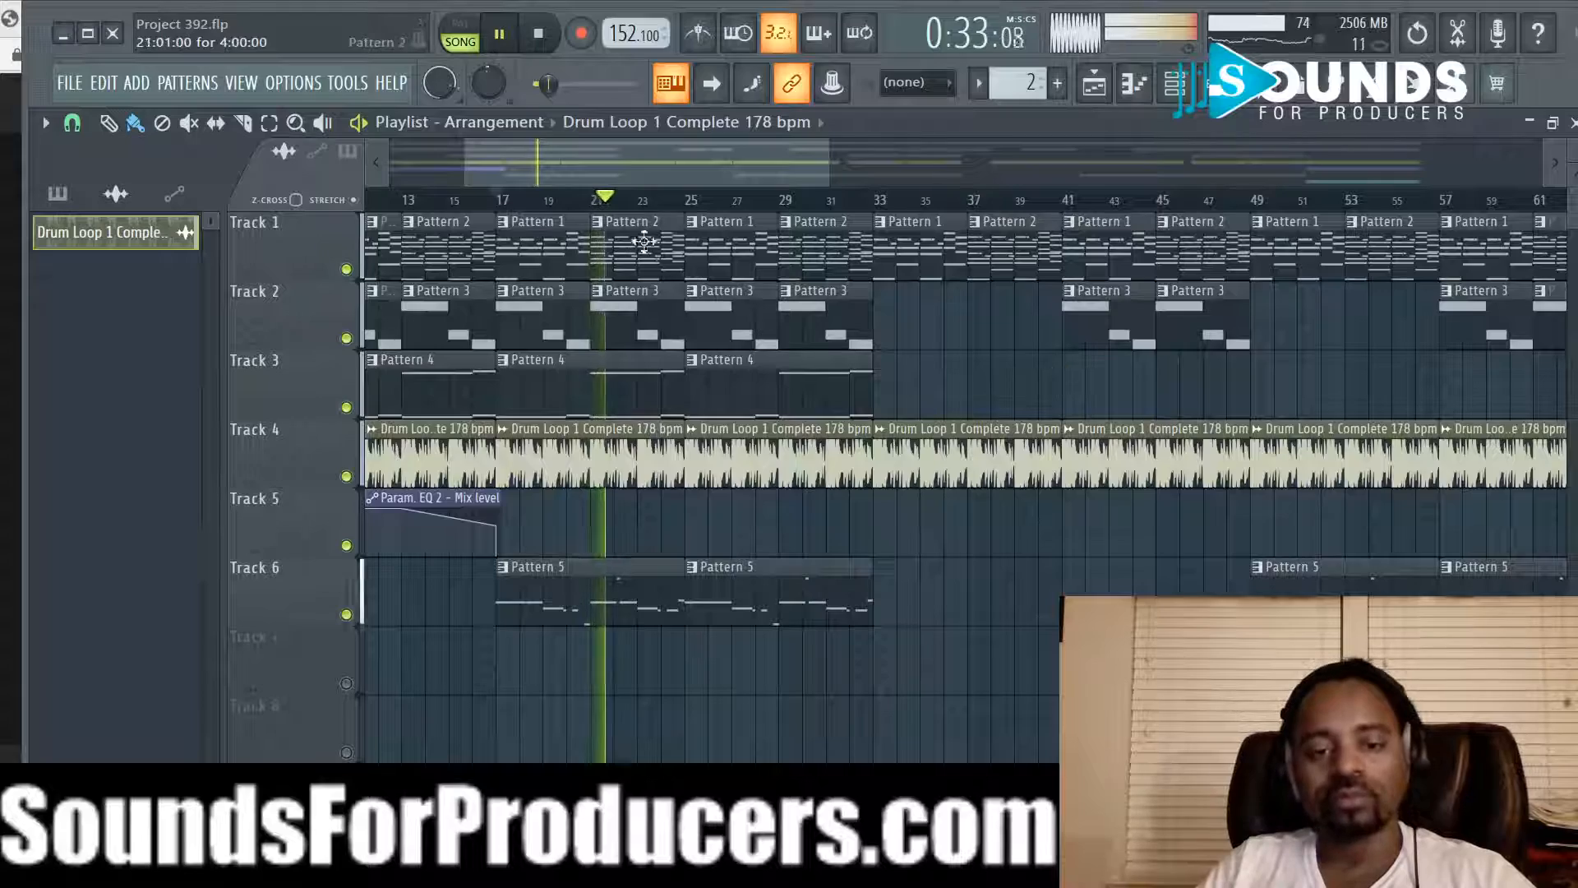
{"action": "scroll", "coordinate": [617, 200], "scroll_direction": "up", "scroll_amount": 3}
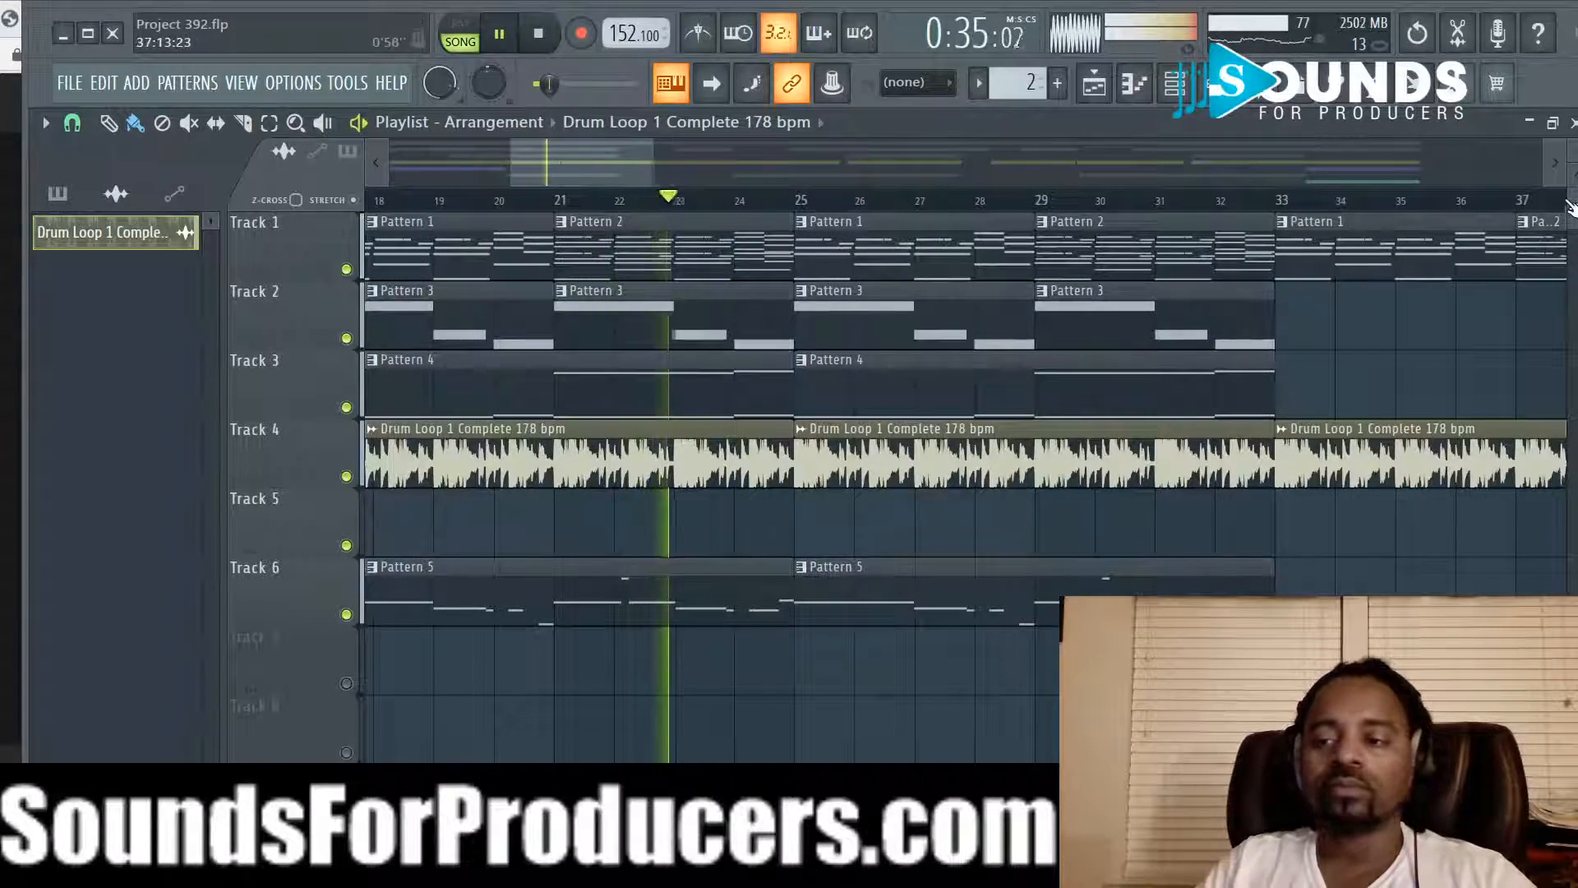
{"action": "left_click_drag", "start_coordinate": [1572, 176], "coordinate": [1569, 161]}
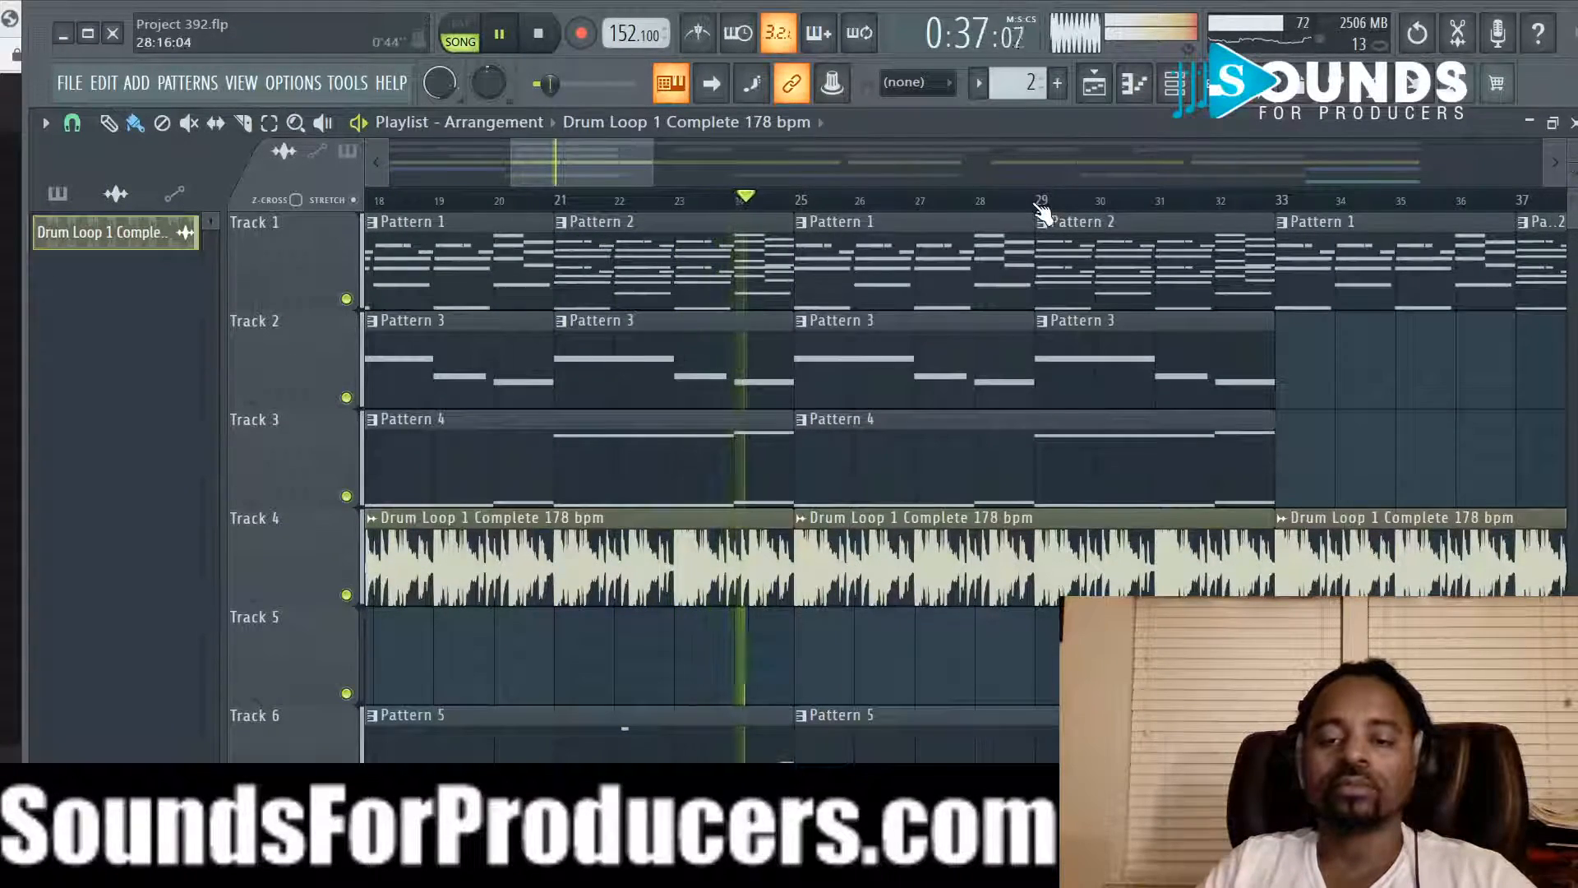
{"action": "scroll", "coordinate": [1048, 211], "scroll_direction": "down", "scroll_amount": 3}
{"action": "scroll", "coordinate": [1050, 214], "scroll_direction": "down", "scroll_amount": 1}
{"action": "scroll", "coordinate": [1050, 214], "scroll_direction": "down", "scroll_amount": 1}
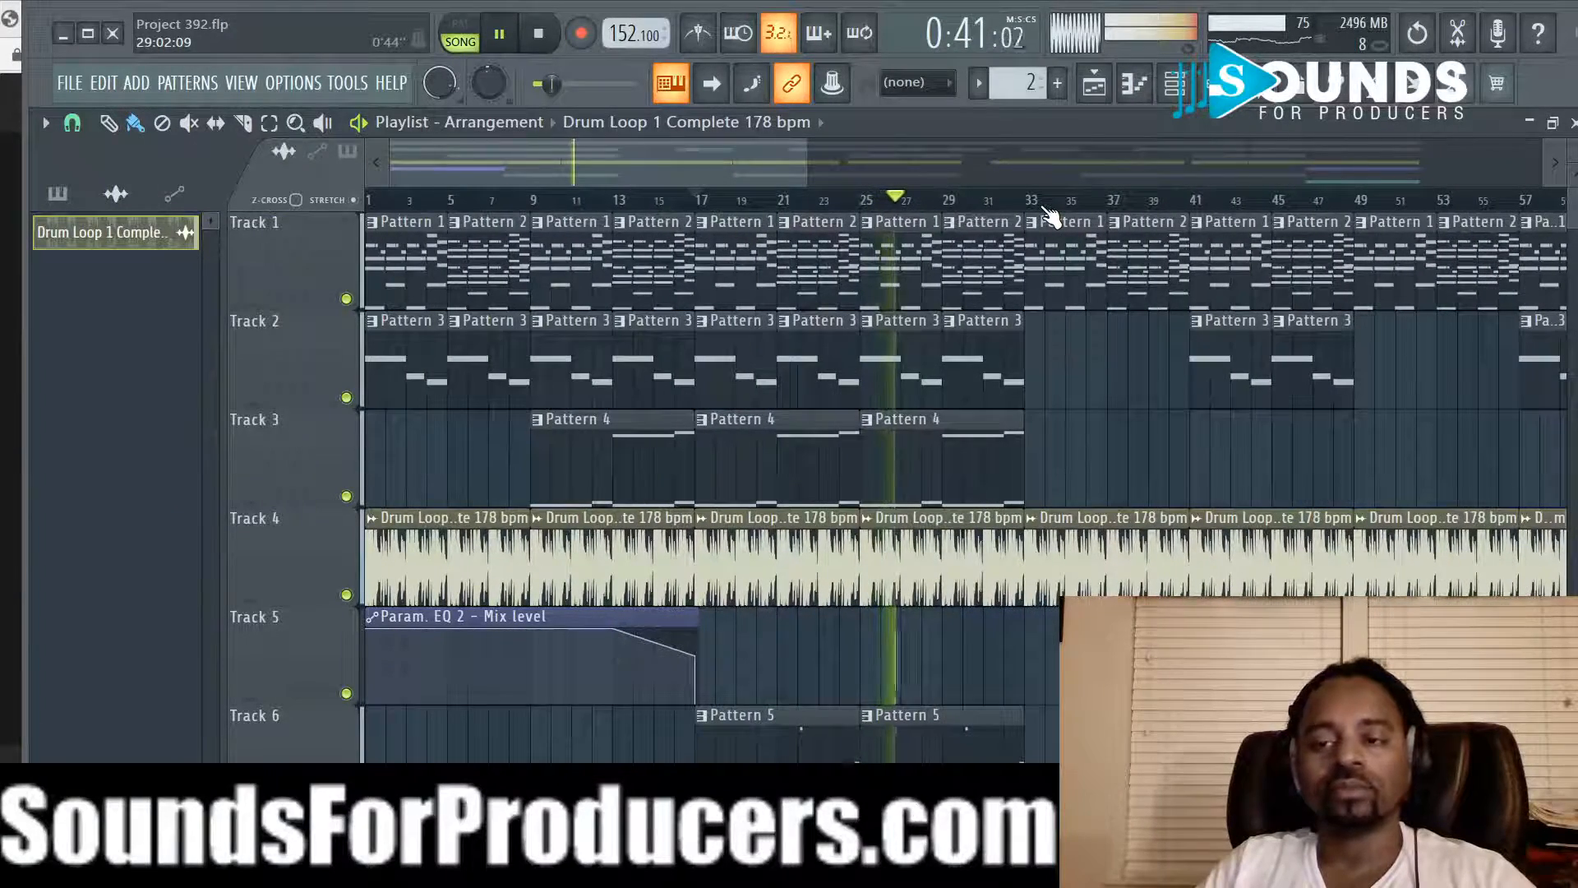
{"action": "key", "text": "space"}
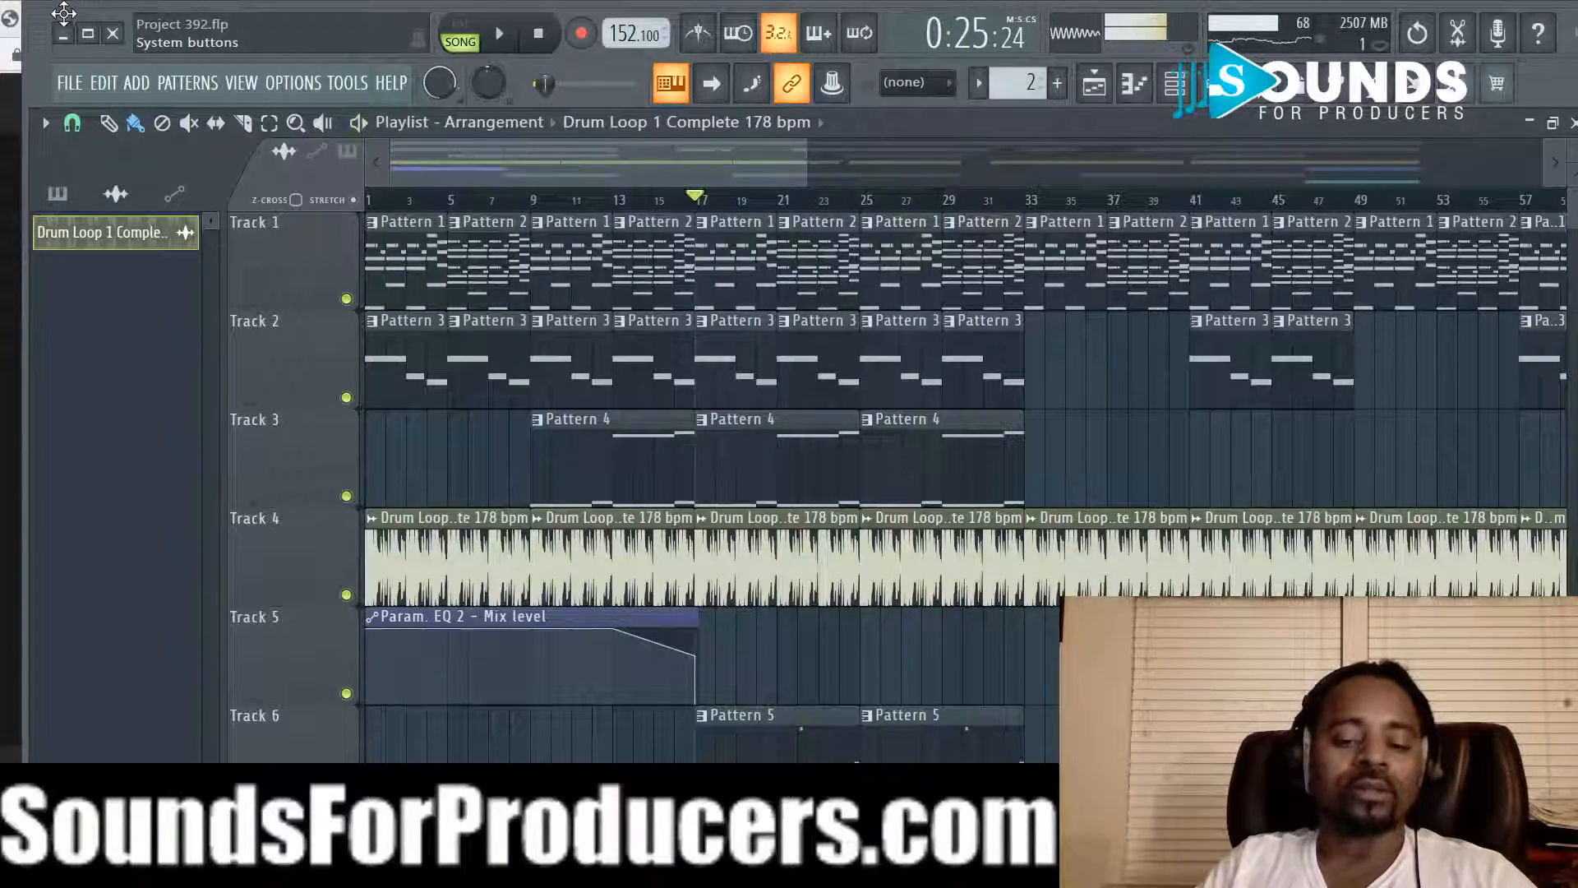
Step: Examine how the patterns, drum loops and gaps are laid out across the whole arrangement, from bar 1 through to its end
{"action": "mouse_move", "coordinate": [63, 12]}
{"action": "left_mouse_down"}
{"action": "mouse_move", "coordinate": [411, 12]}
{"action": "mouse_move", "coordinate": [60, 10]}
{"action": "left_mouse_up"}
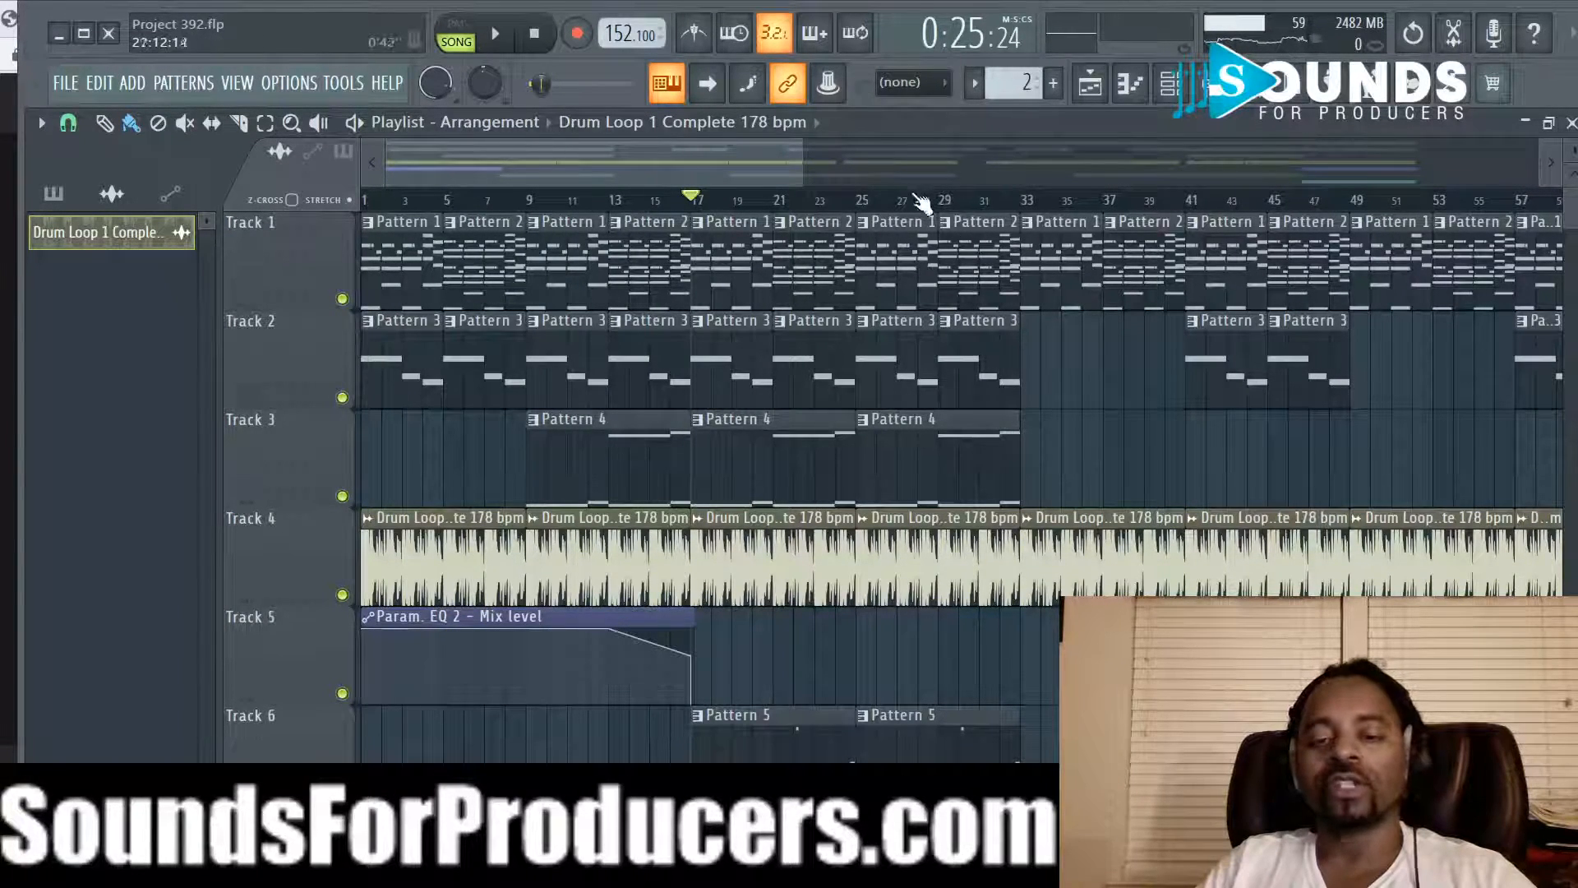
{"action": "scroll", "coordinate": [917, 202], "scroll_direction": "down", "scroll_amount": 3}
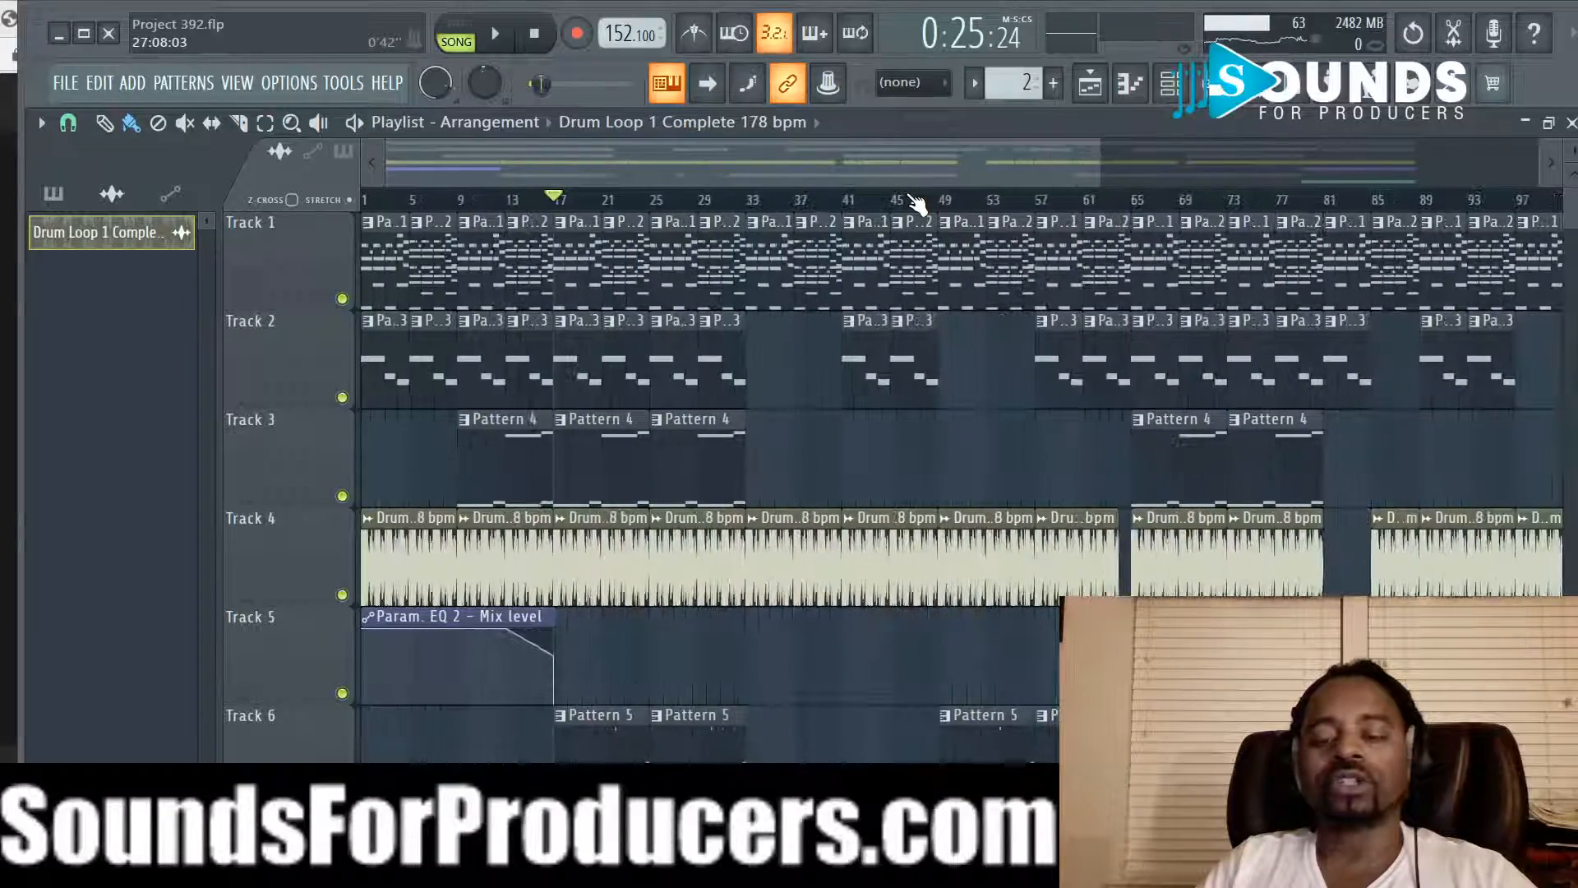
{"action": "scroll", "coordinate": [793, 210], "scroll_direction": "down", "scroll_amount": 2}
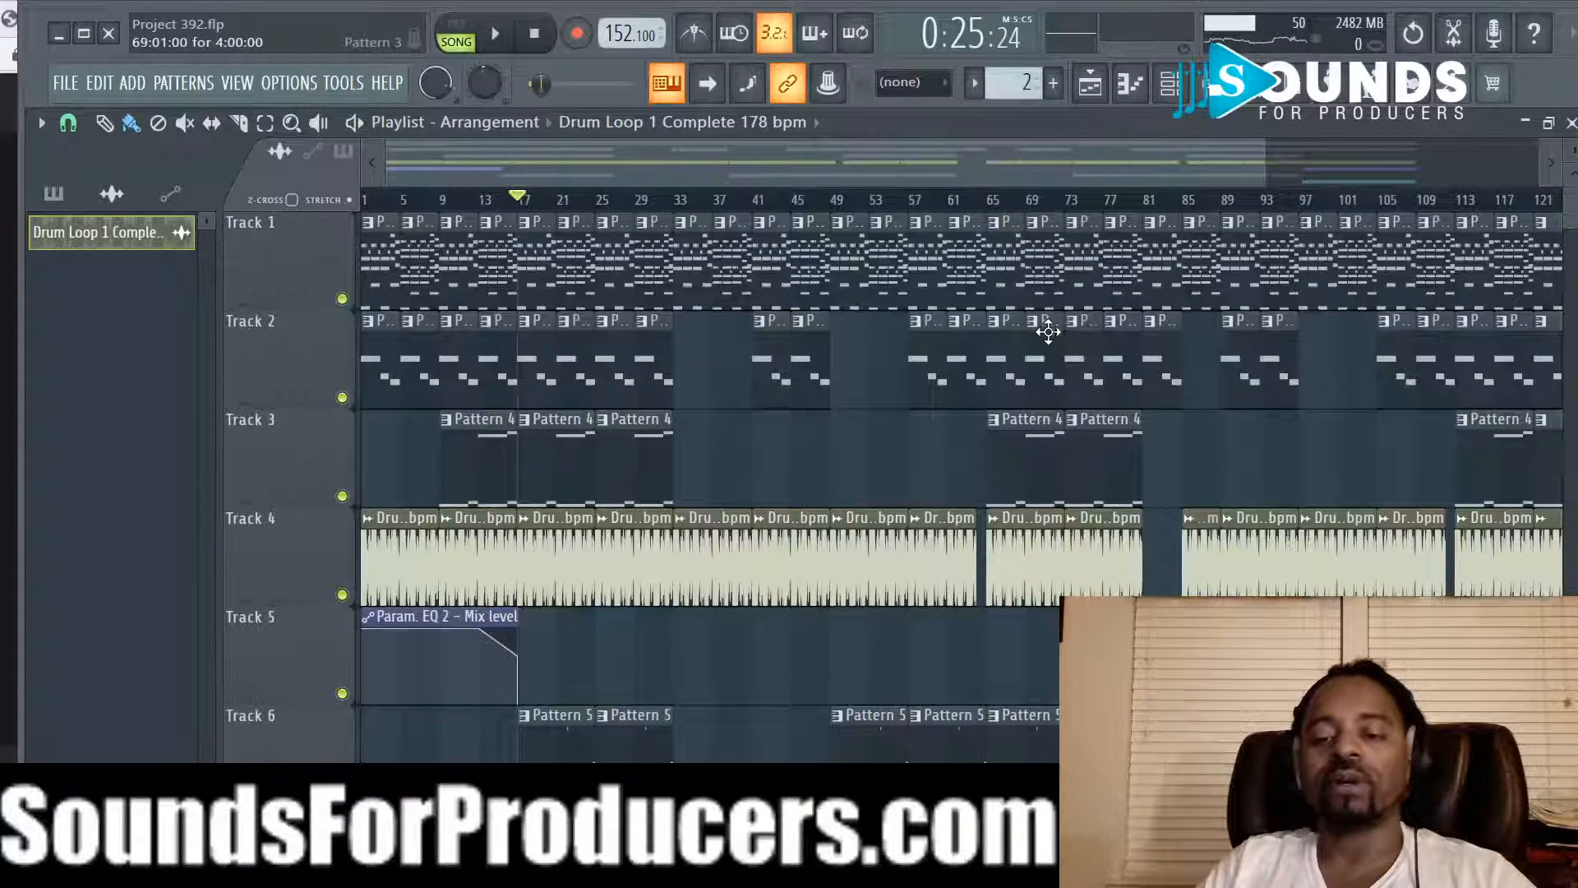
{"action": "left_click_drag", "start_coordinate": [1060, 169], "coordinate": [1295, 165]}
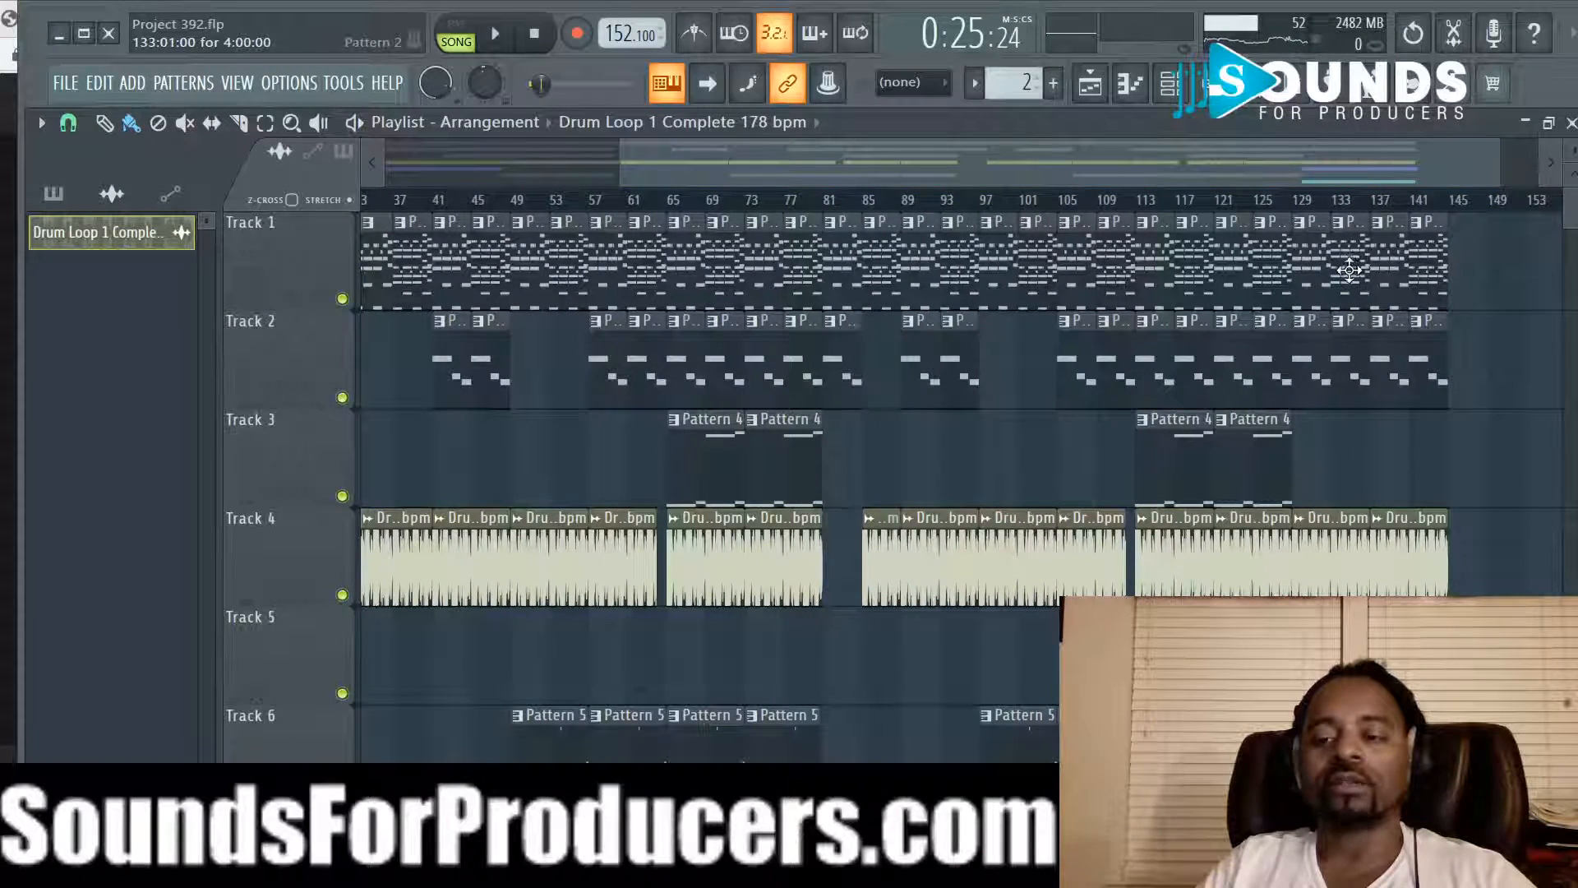
{"action": "left_click_drag", "start_coordinate": [1226, 172], "coordinate": [623, 181]}
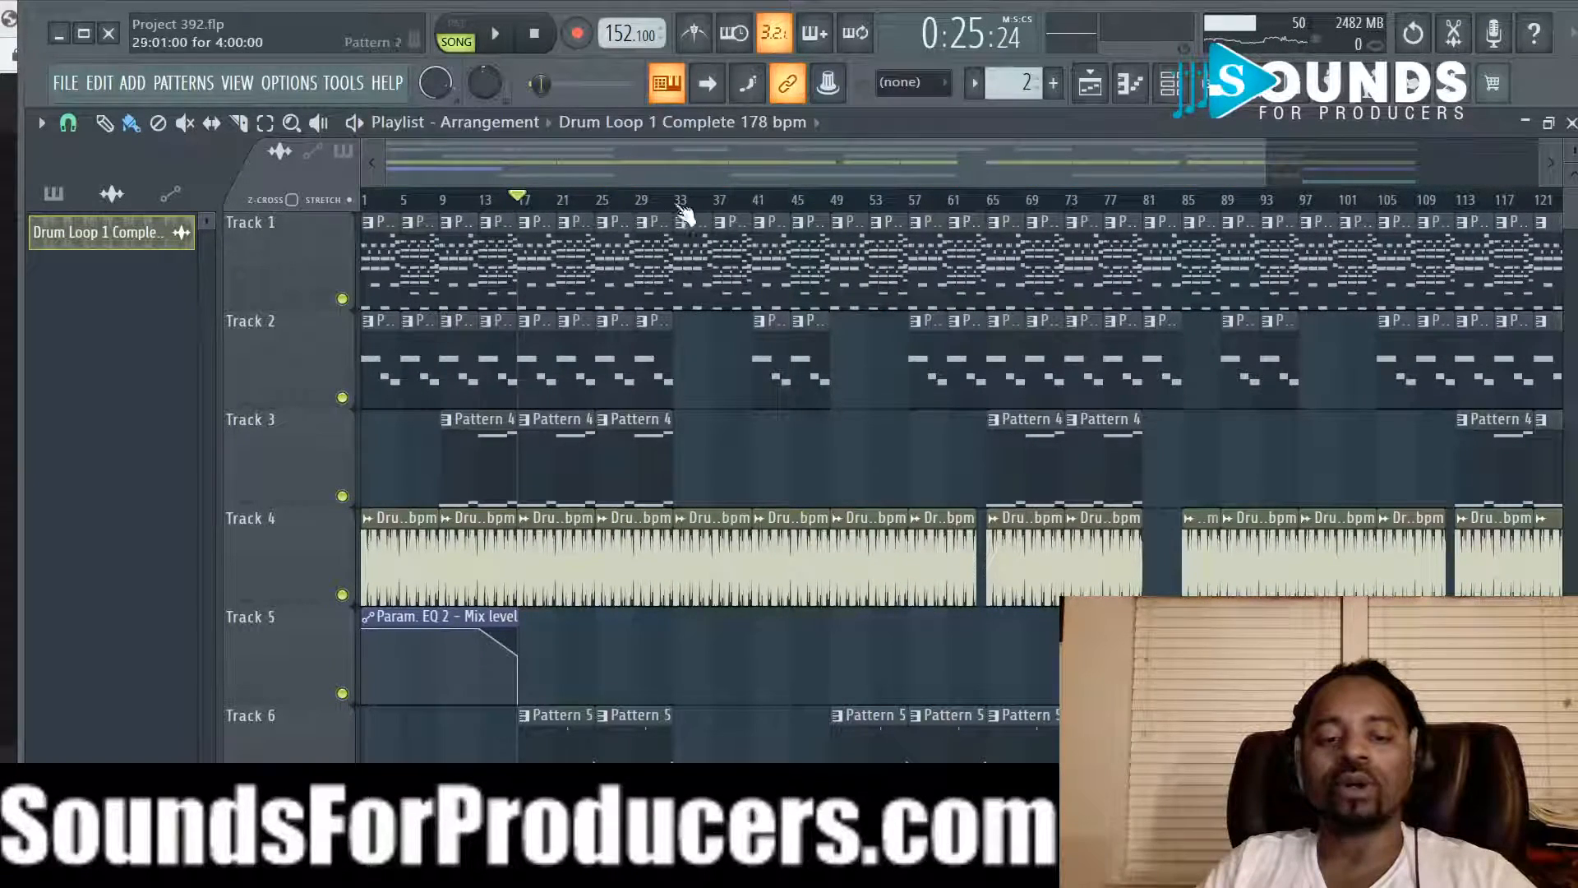
{"action": "scroll", "coordinate": [691, 205], "scroll_direction": "up", "scroll_amount": 1}
{"action": "scroll", "coordinate": [691, 206], "scroll_direction": "up", "scroll_amount": 3}
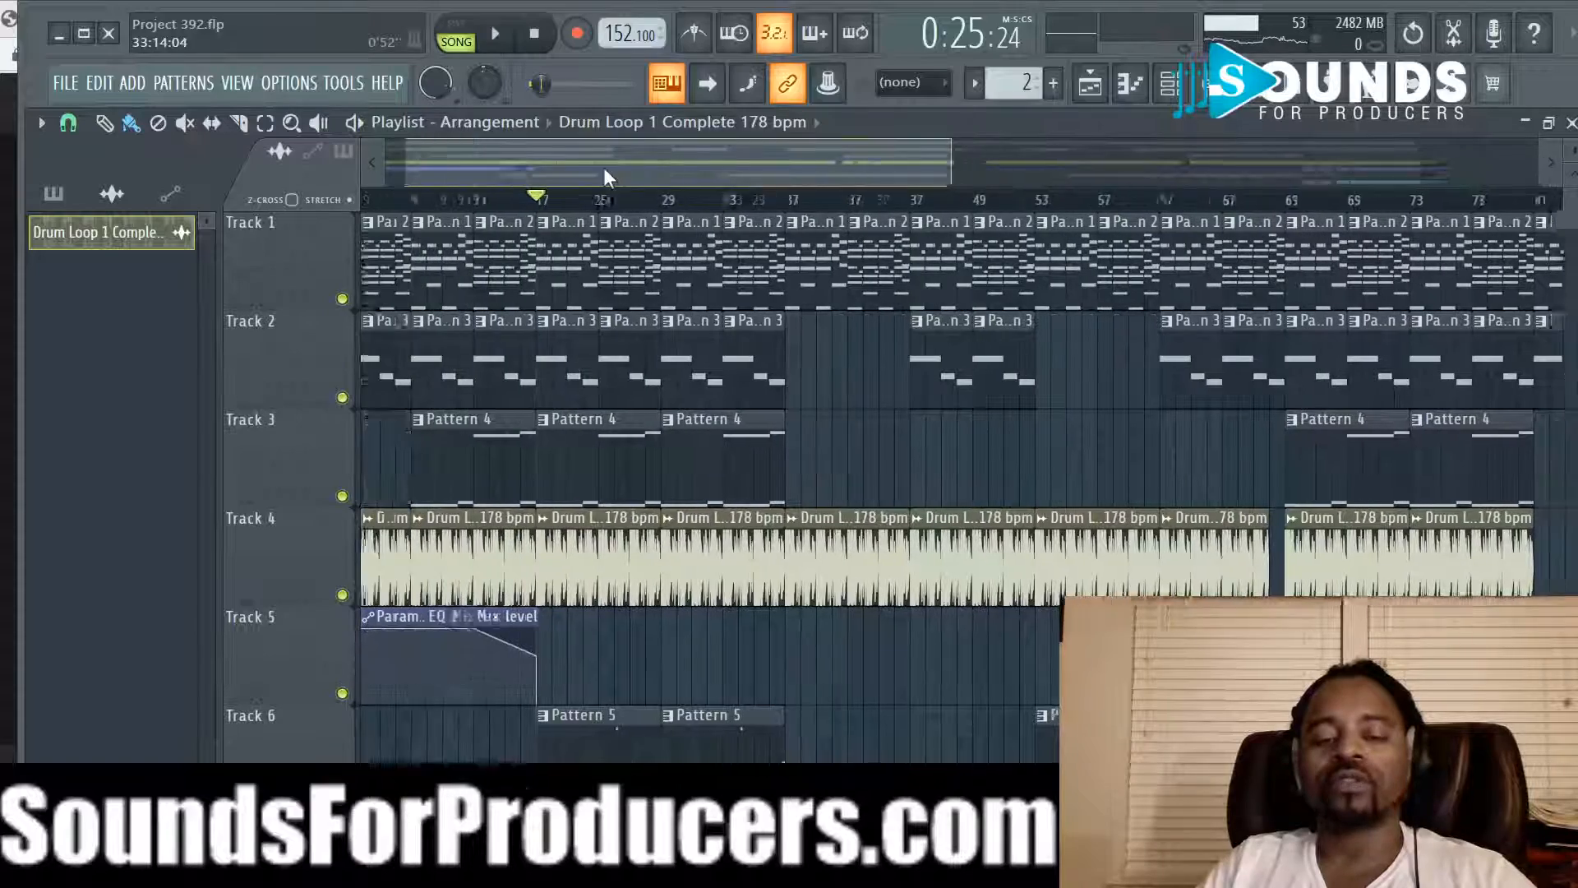
{"action": "scroll", "coordinate": [686, 206], "scroll_direction": "down", "scroll_amount": 2}
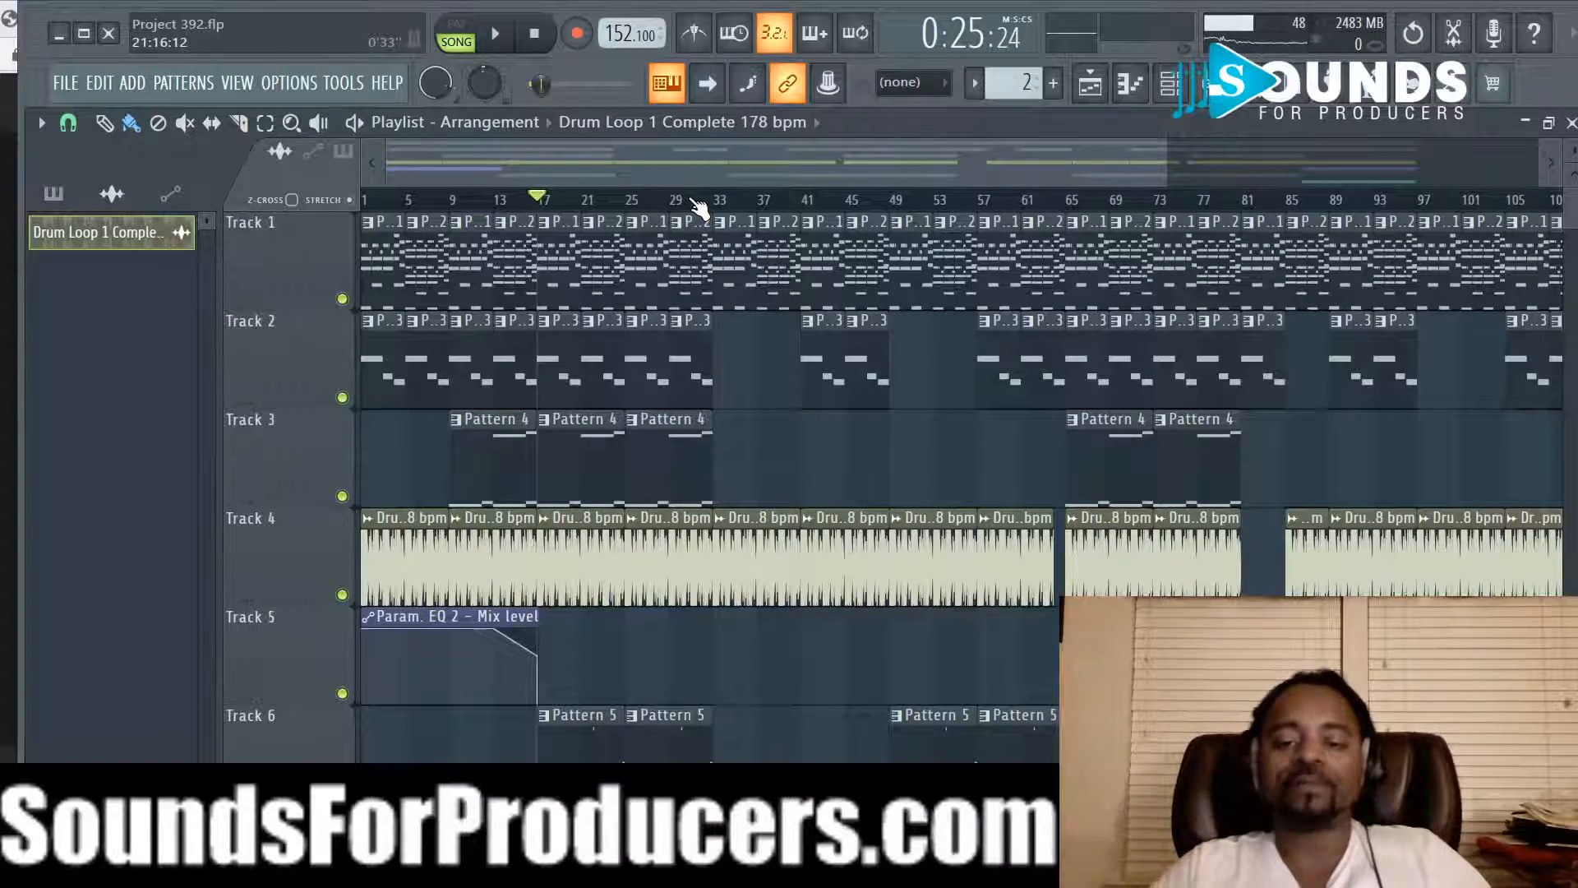
{"action": "scroll", "coordinate": [697, 206], "scroll_direction": "up", "scroll_amount": 2}
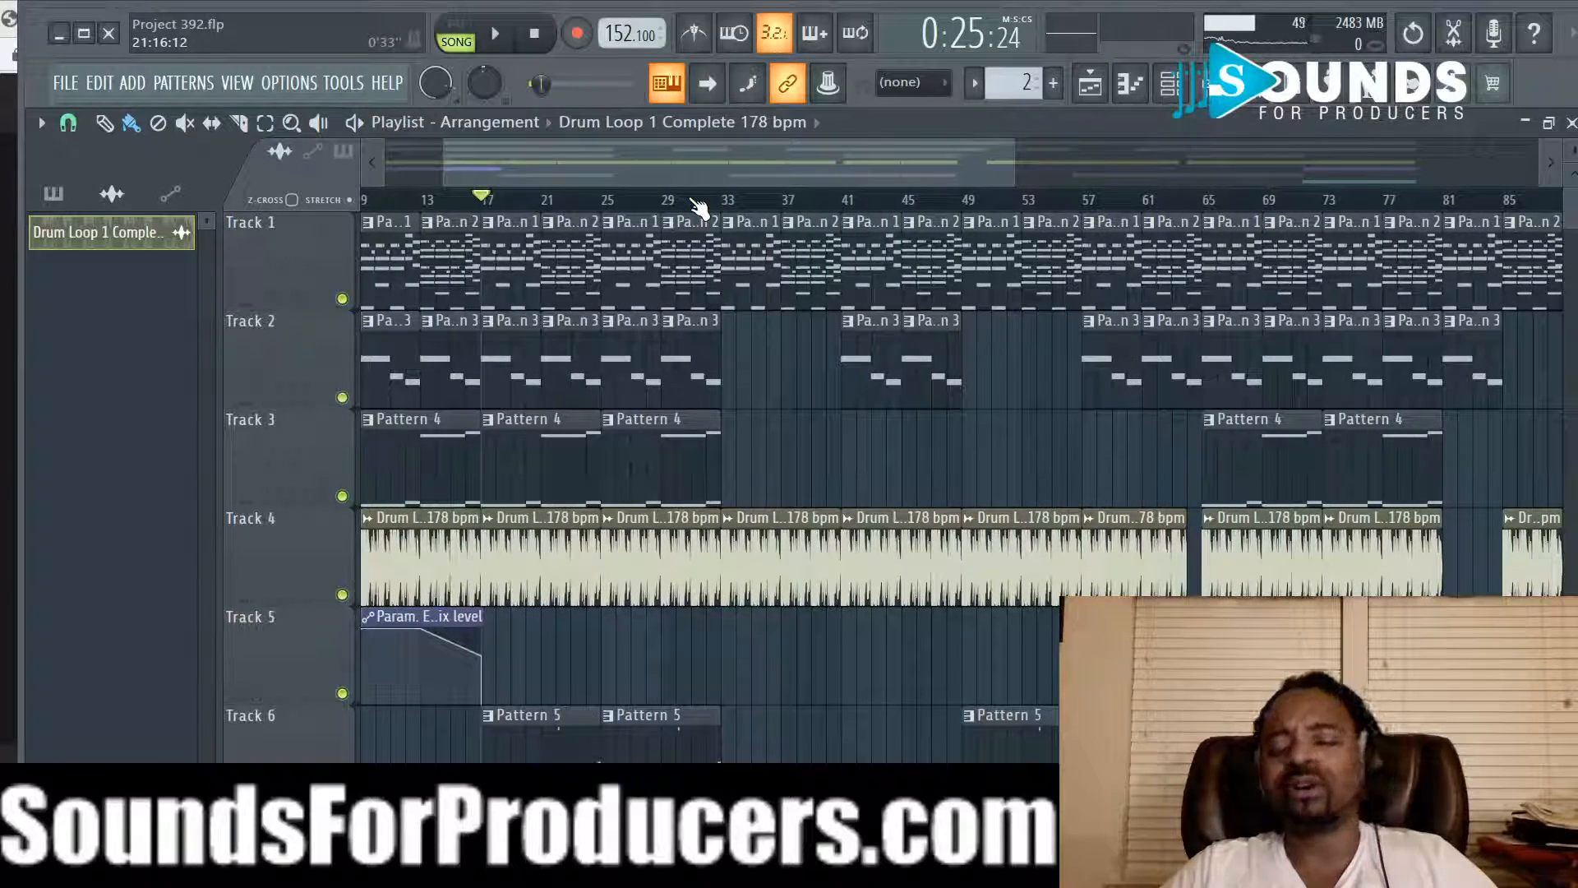
{"action": "scroll", "coordinate": [694, 206], "scroll_direction": "down", "scroll_amount": 2}
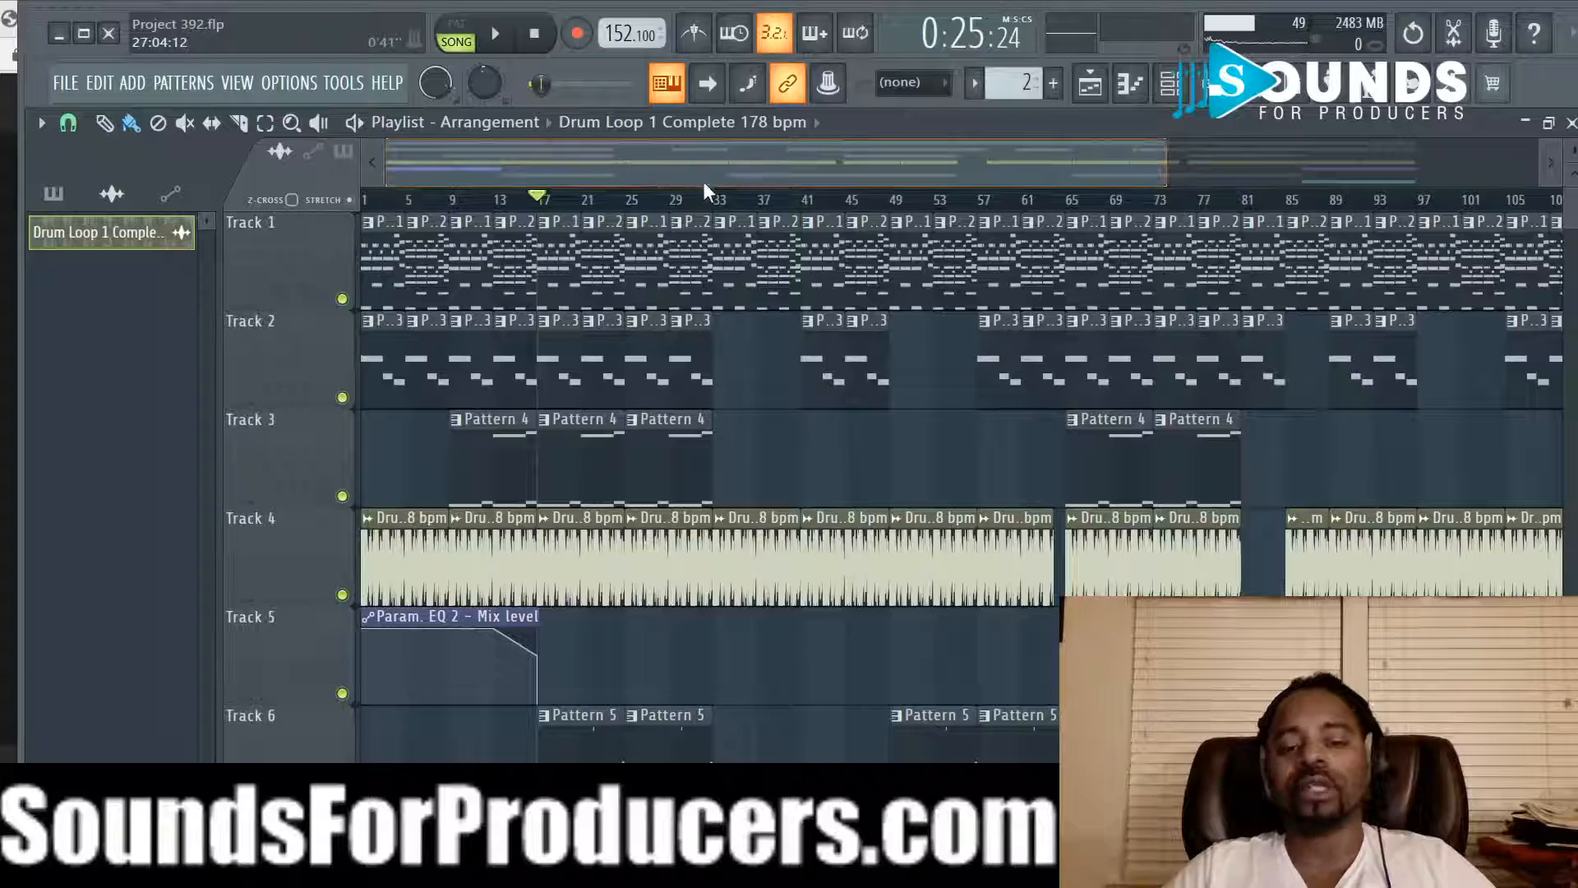
{"action": "left_click_drag", "start_coordinate": [775, 169], "coordinate": [718, 161]}
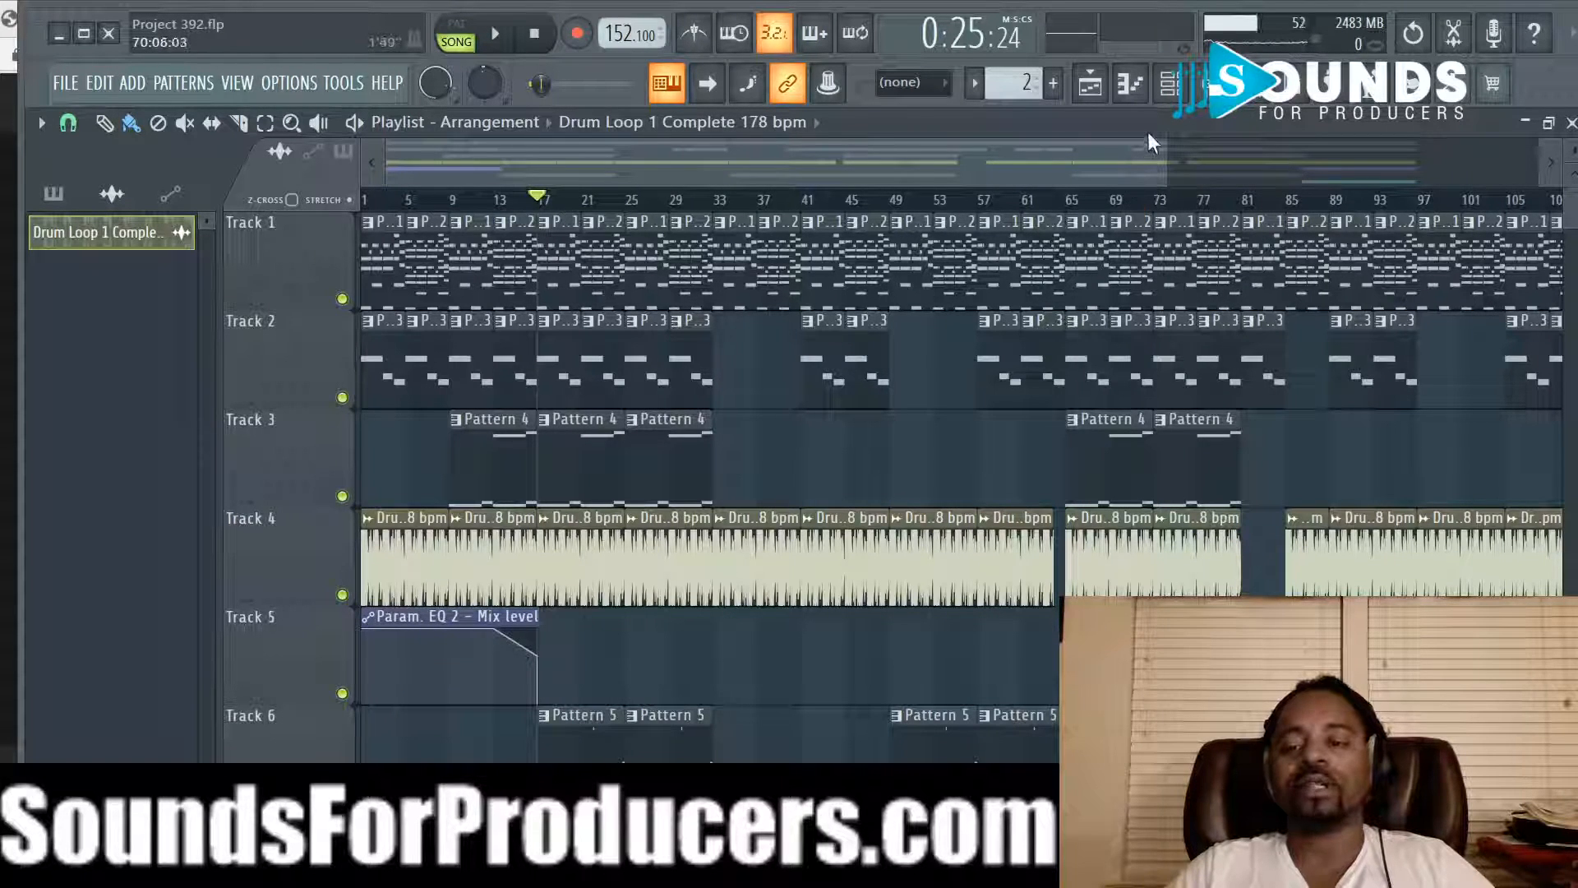
Step: Bring up the mixer and channel rack, and open the Drum Loop 1 Complete 178 bpm channel's sample settings
{"action": "left_click", "coordinate": [1200, 83]}
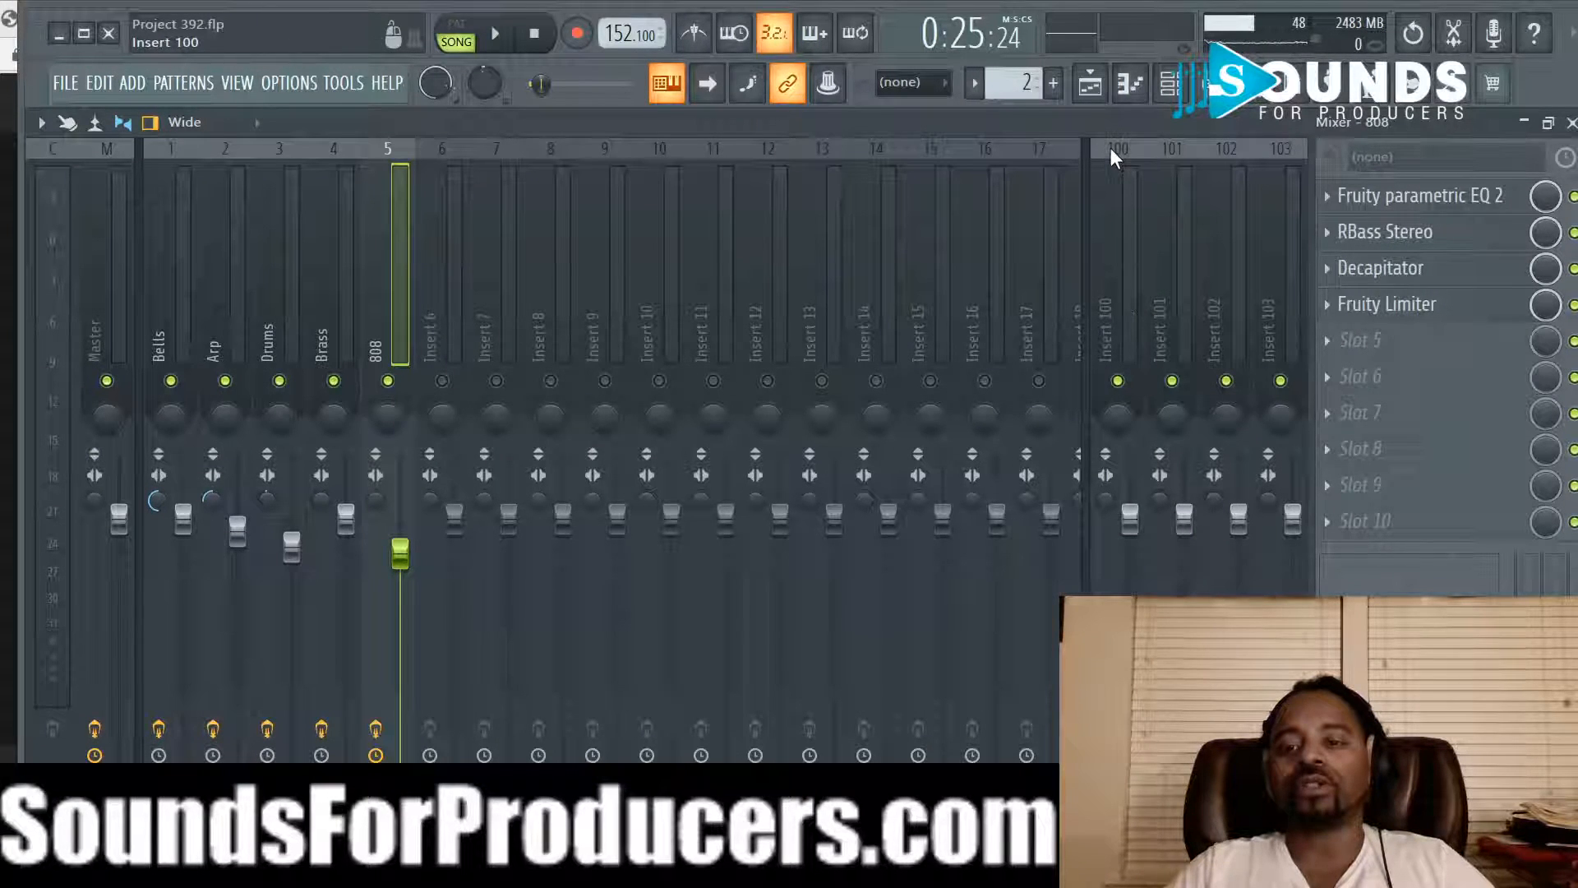
{"action": "left_click", "coordinate": [1169, 83]}
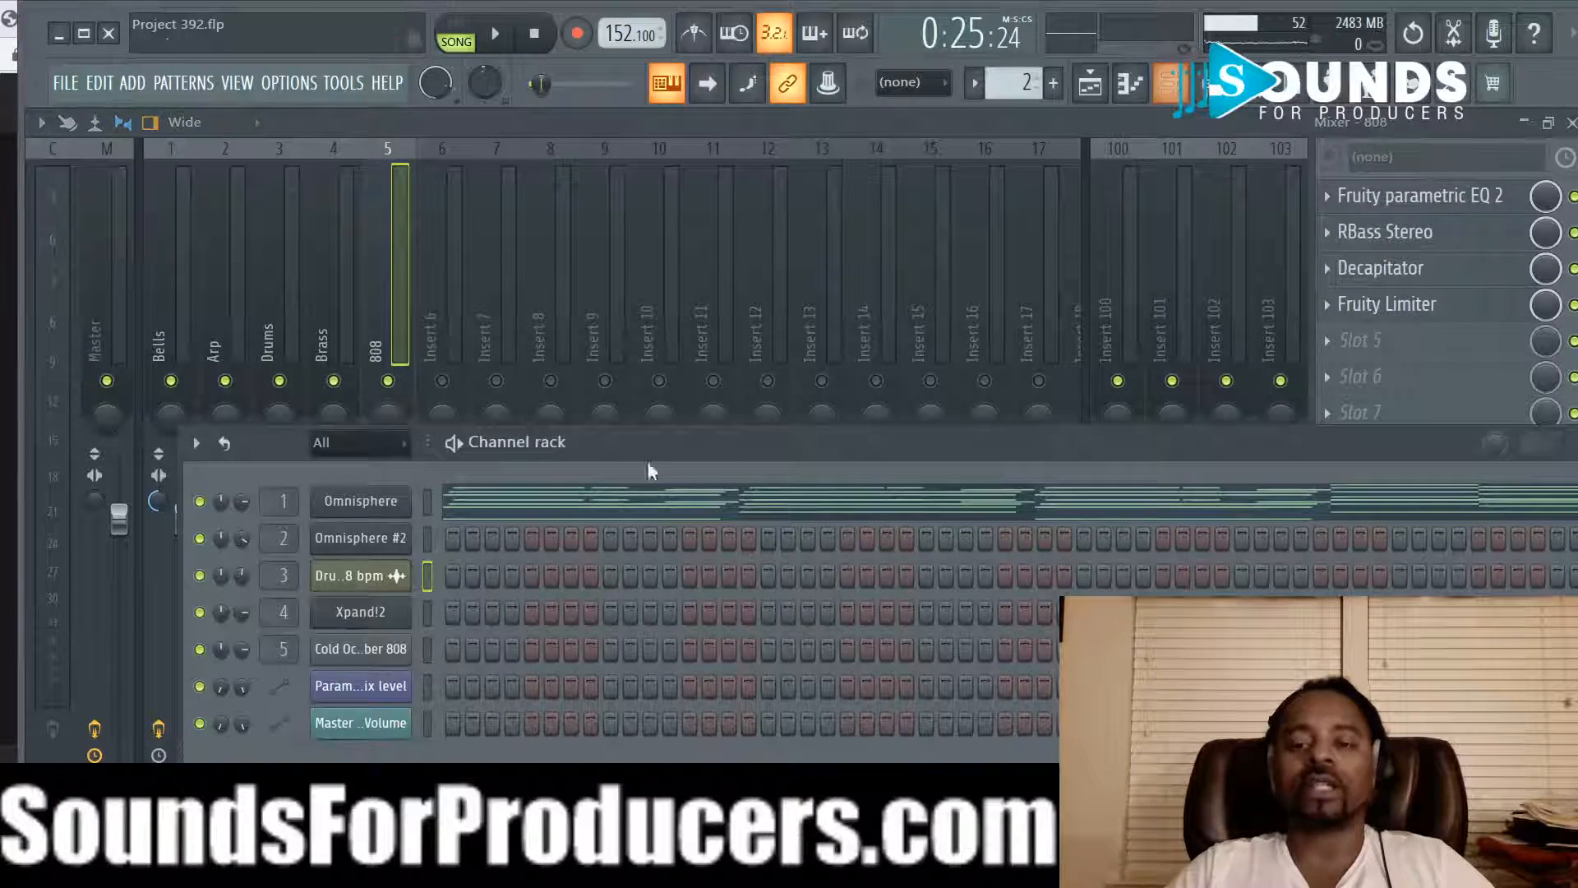
{"action": "left_click", "coordinate": [358, 592]}
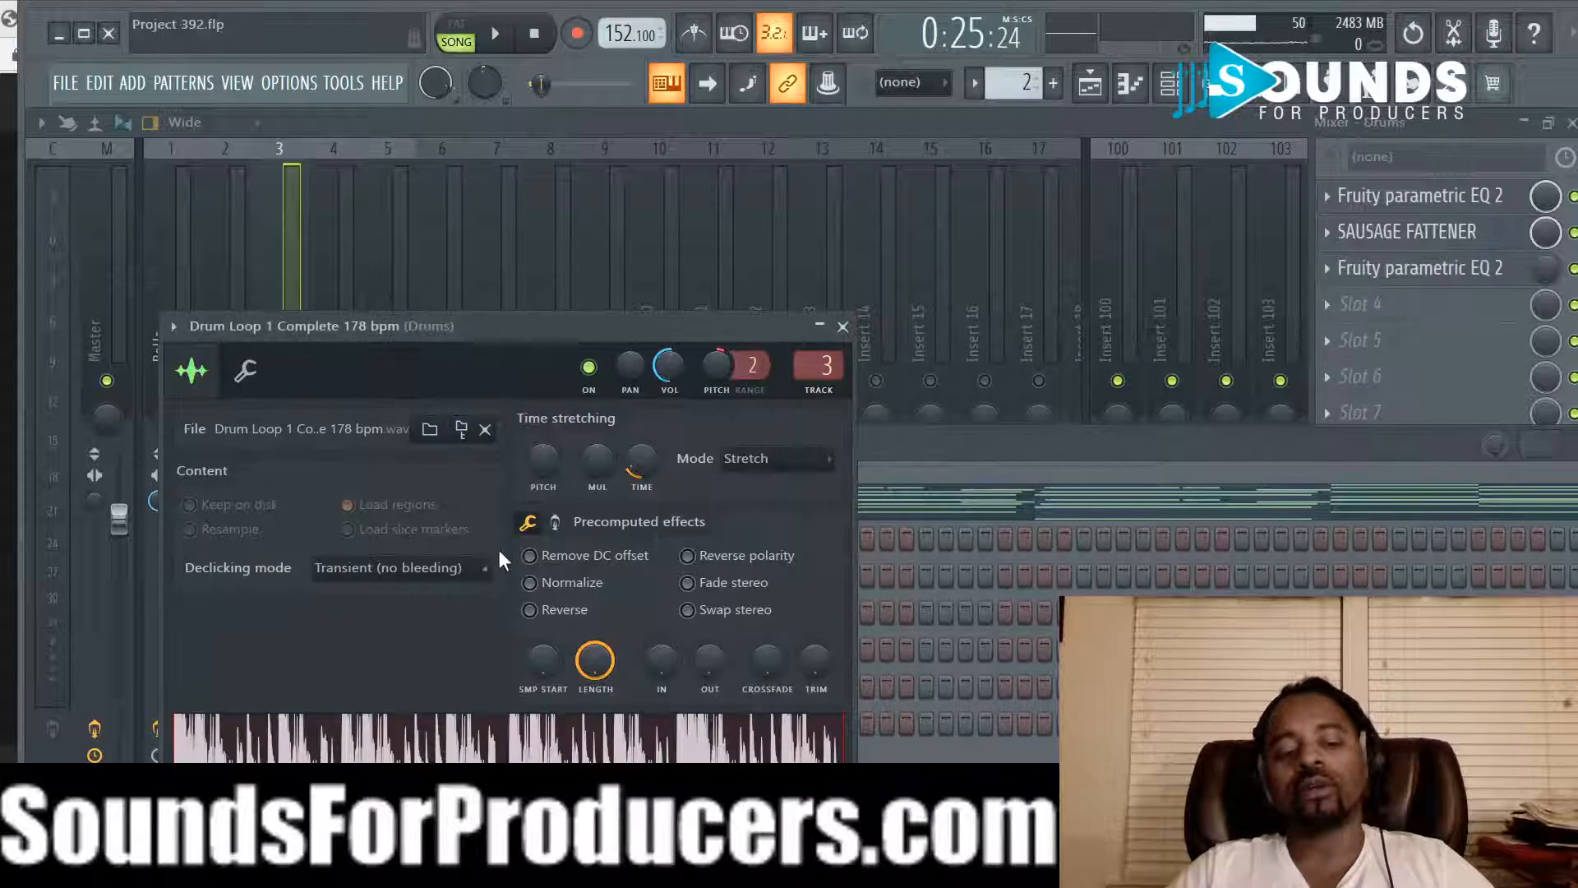
{"action": "left_click_drag", "start_coordinate": [481, 328], "coordinate": [590, 272]}
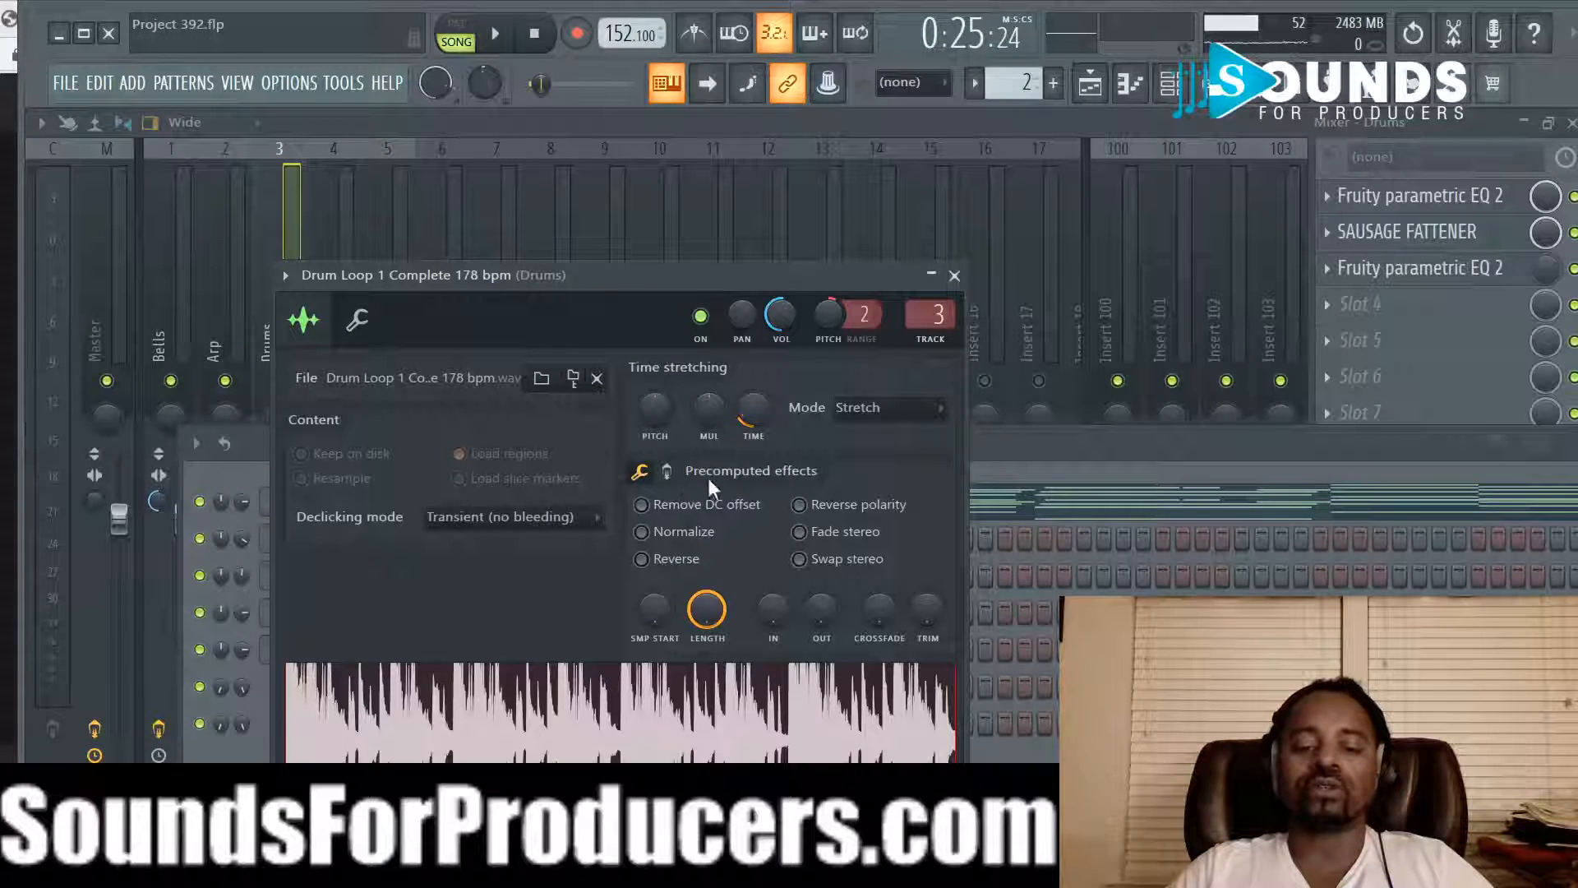
Step: Switch the drum loop's precomputed effects to the knob page and point out the Boost control
{"action": "left_click", "coordinate": [667, 472]}
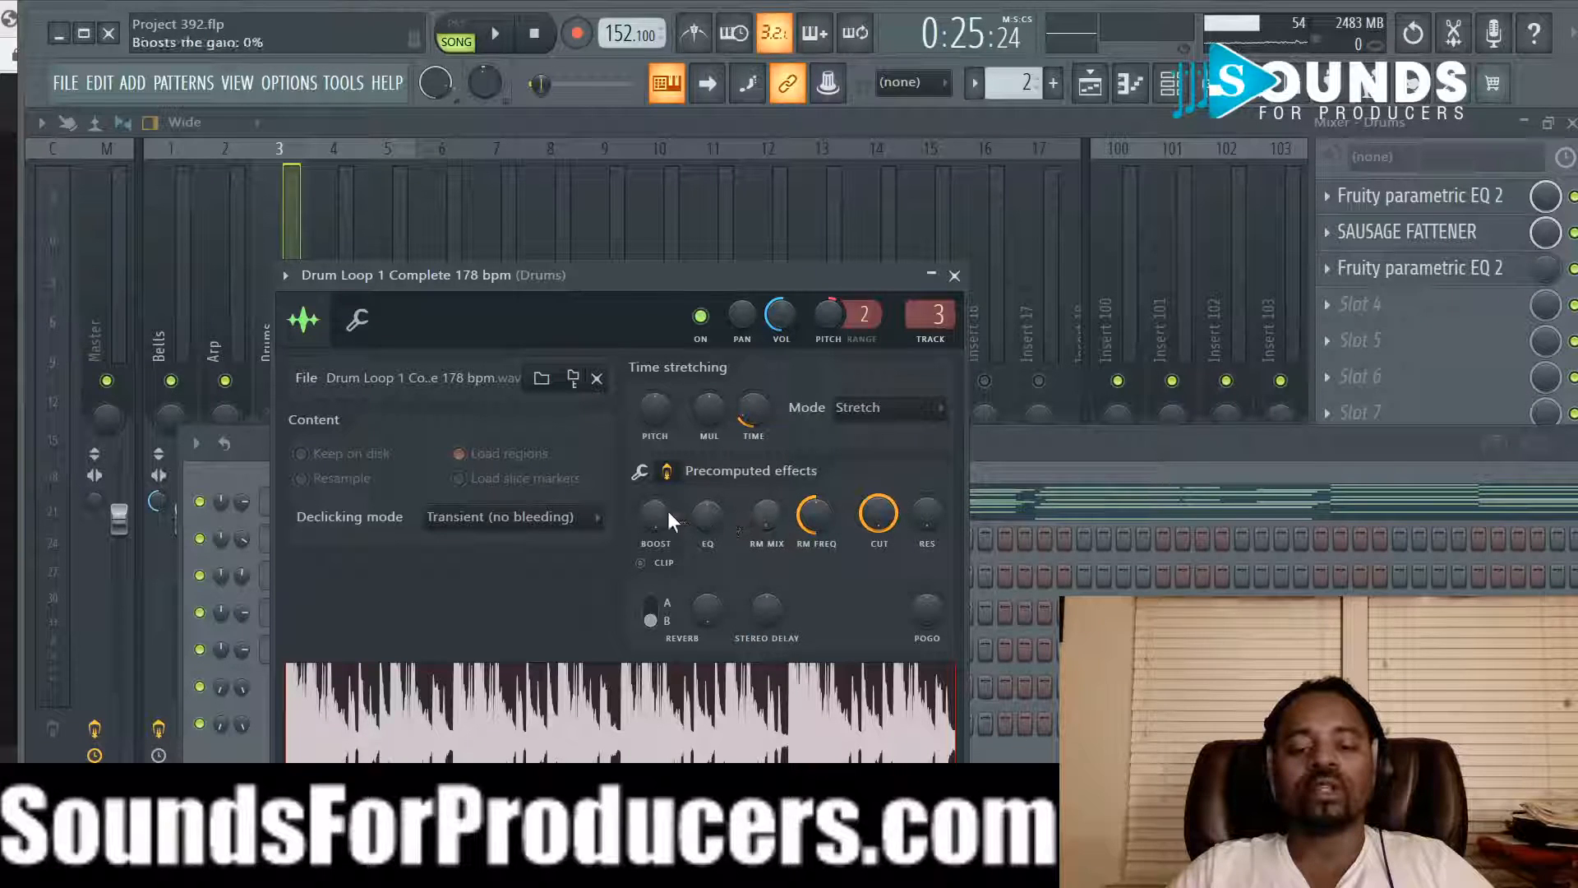
{"action": "mouse_move", "coordinate": [658, 520]}
{"action": "left_mouse_down"}
{"action": "mouse_move", "coordinate": [657, 476]}
{"action": "mouse_move", "coordinate": [658, 519]}
{"action": "left_mouse_up"}
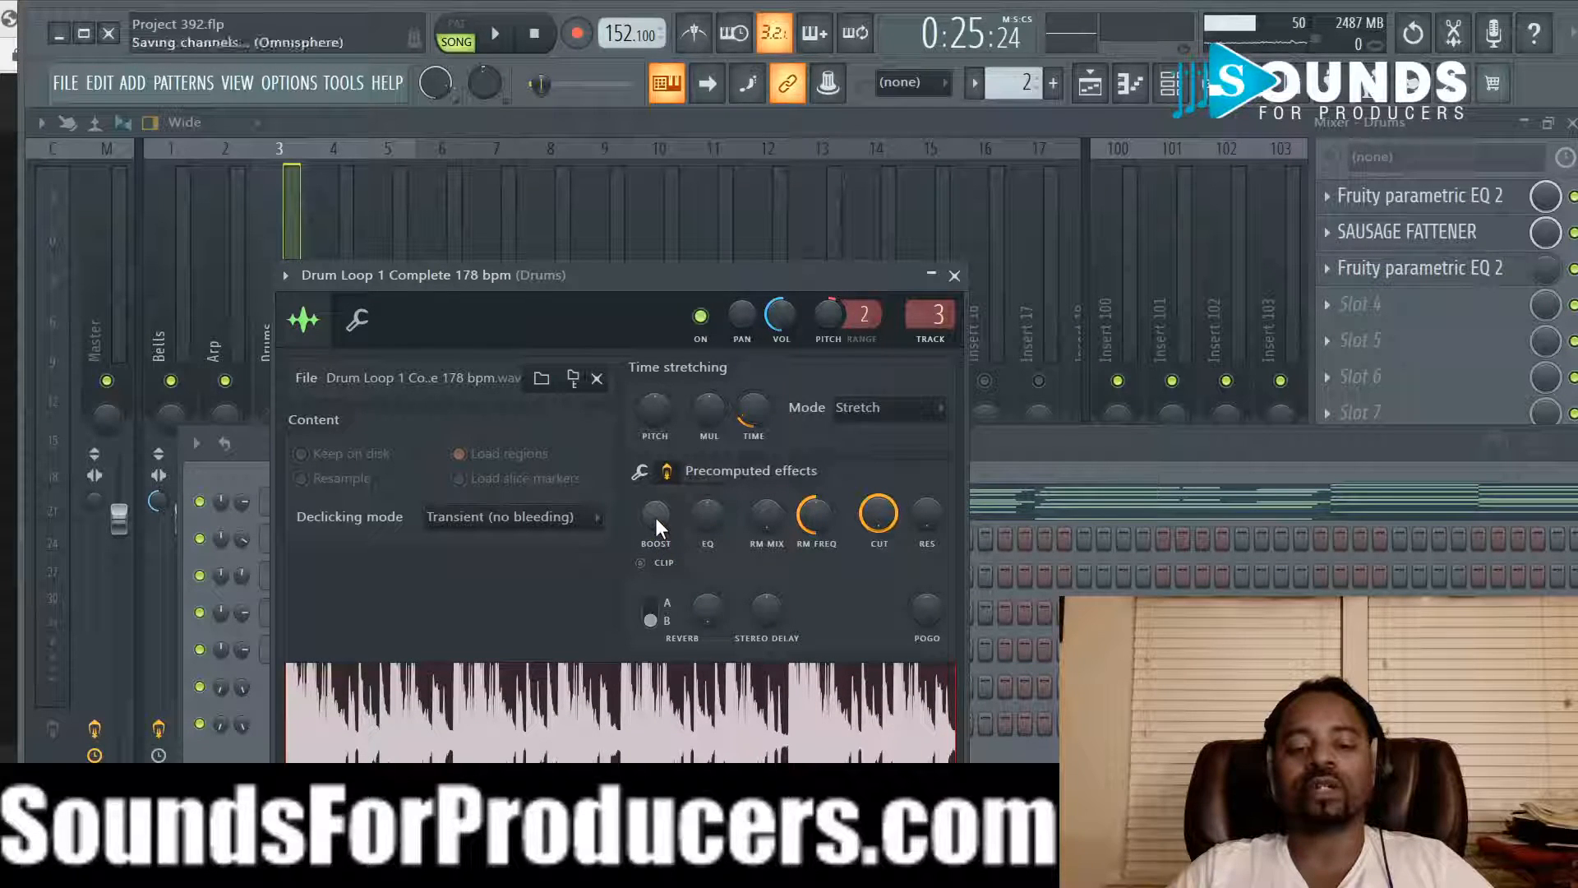
{"action": "left_click_drag", "start_coordinate": [653, 514], "coordinate": [654, 506]}
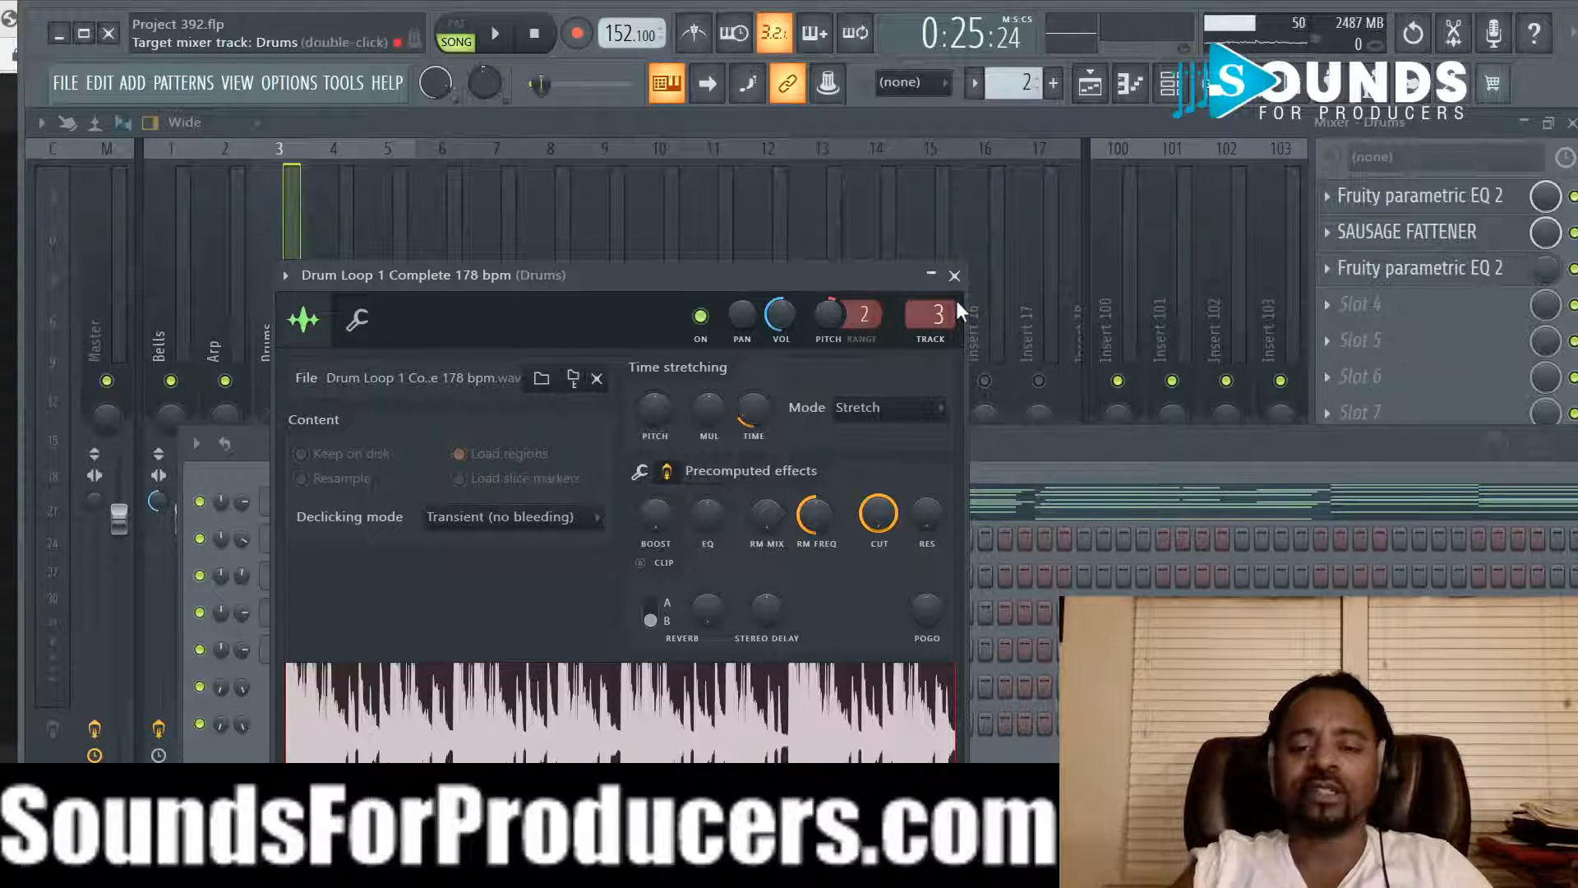
Step: Close the drum loop's sample settings, select the 808 mixer track and play it soloed
{"action": "left_click", "coordinate": [953, 275]}
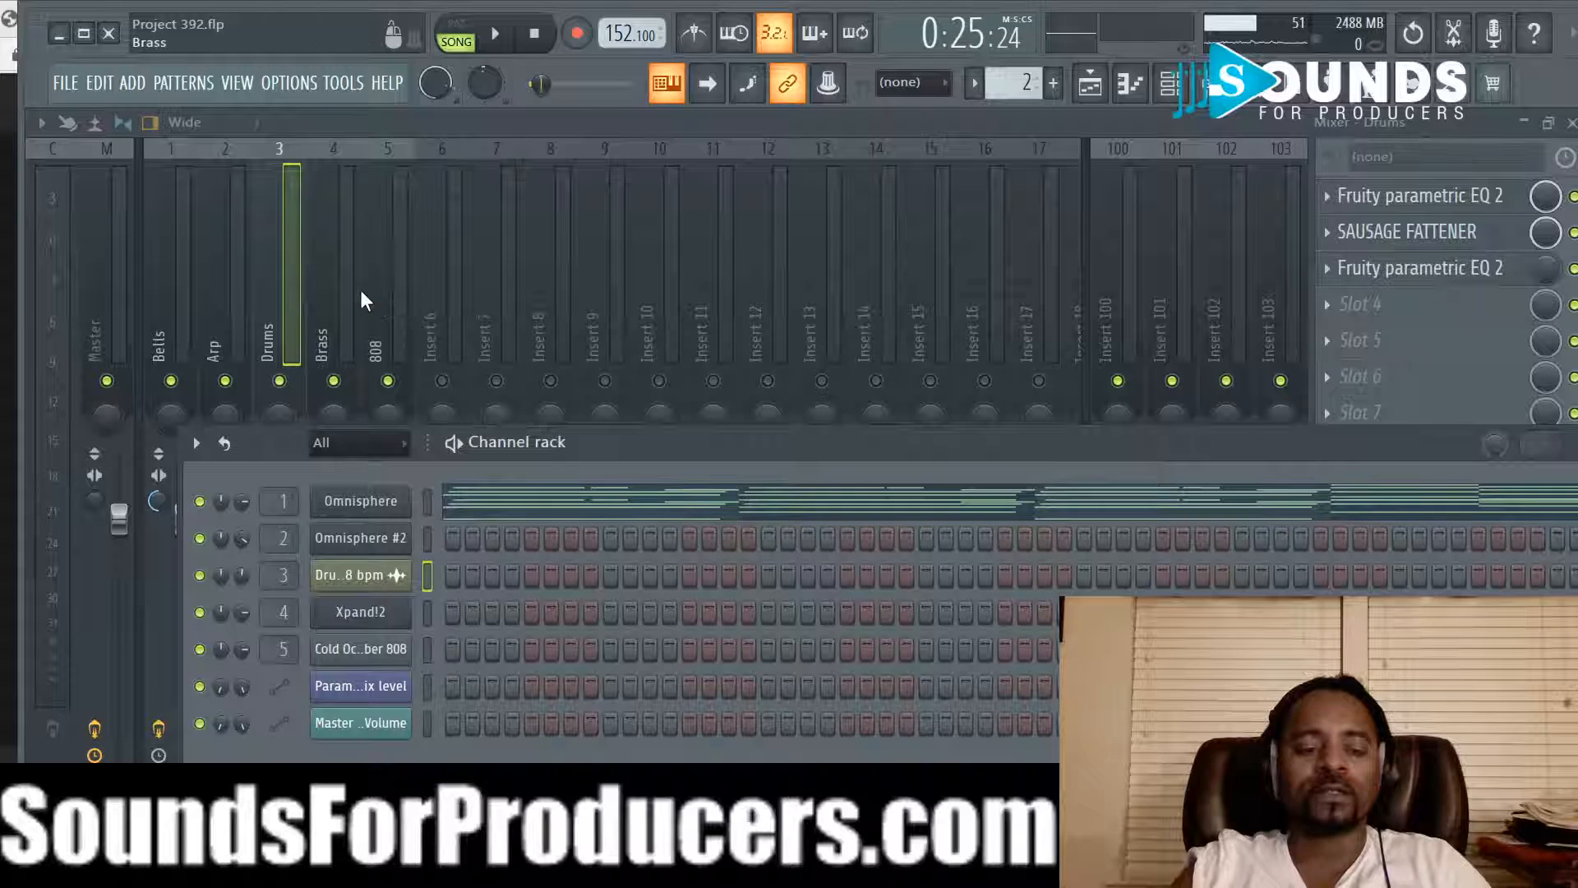
{"action": "scroll", "coordinate": [364, 305], "scroll_direction": "right", "scroll_amount": 3}
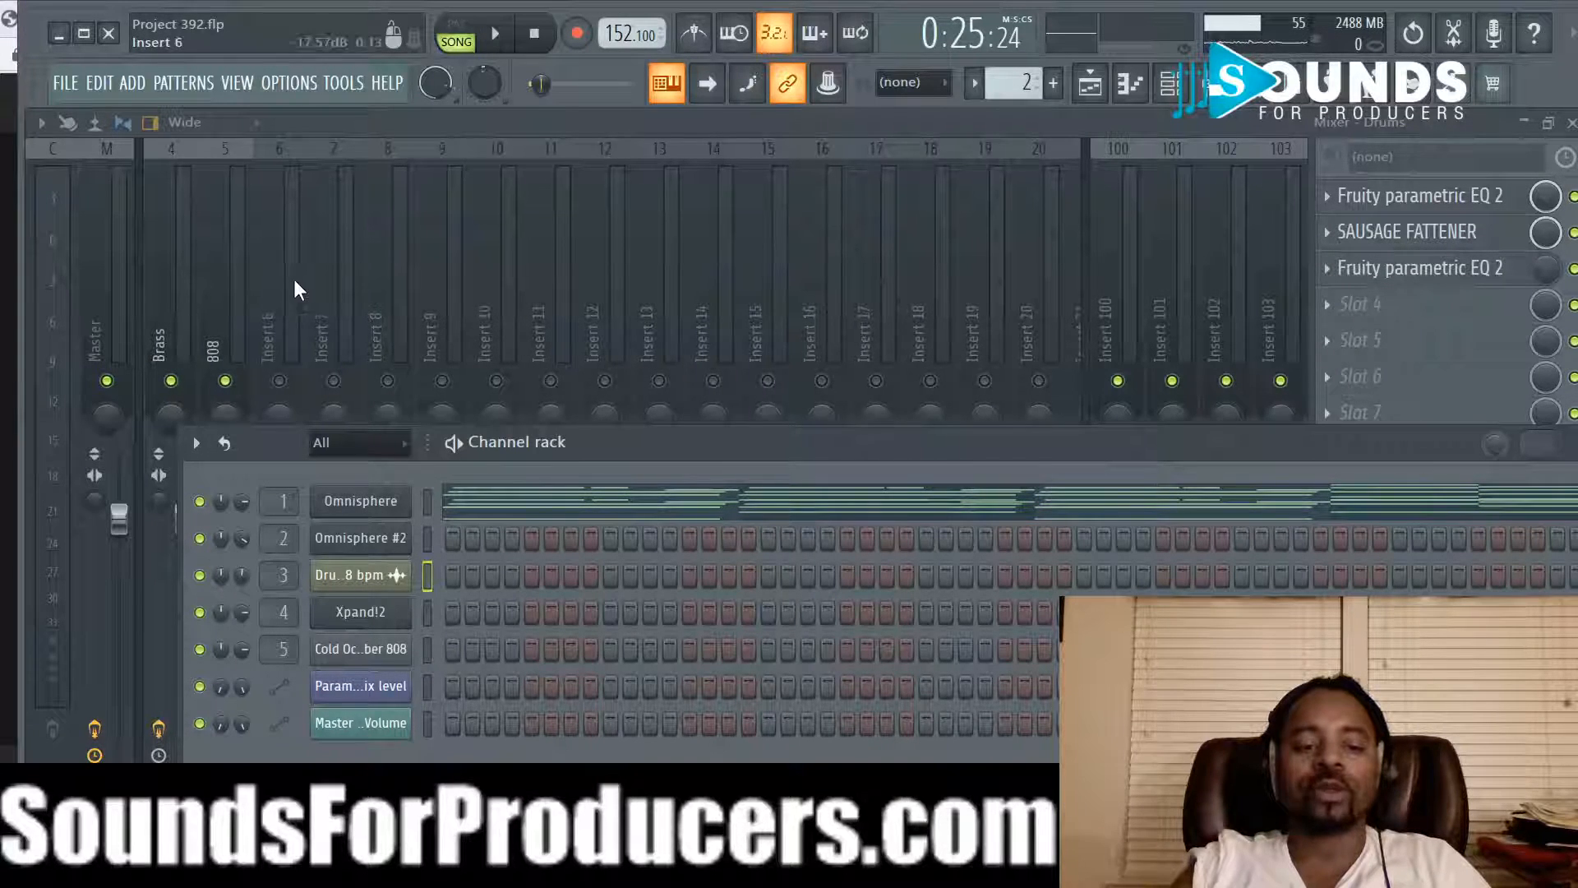
{"action": "left_click", "coordinate": [215, 278]}
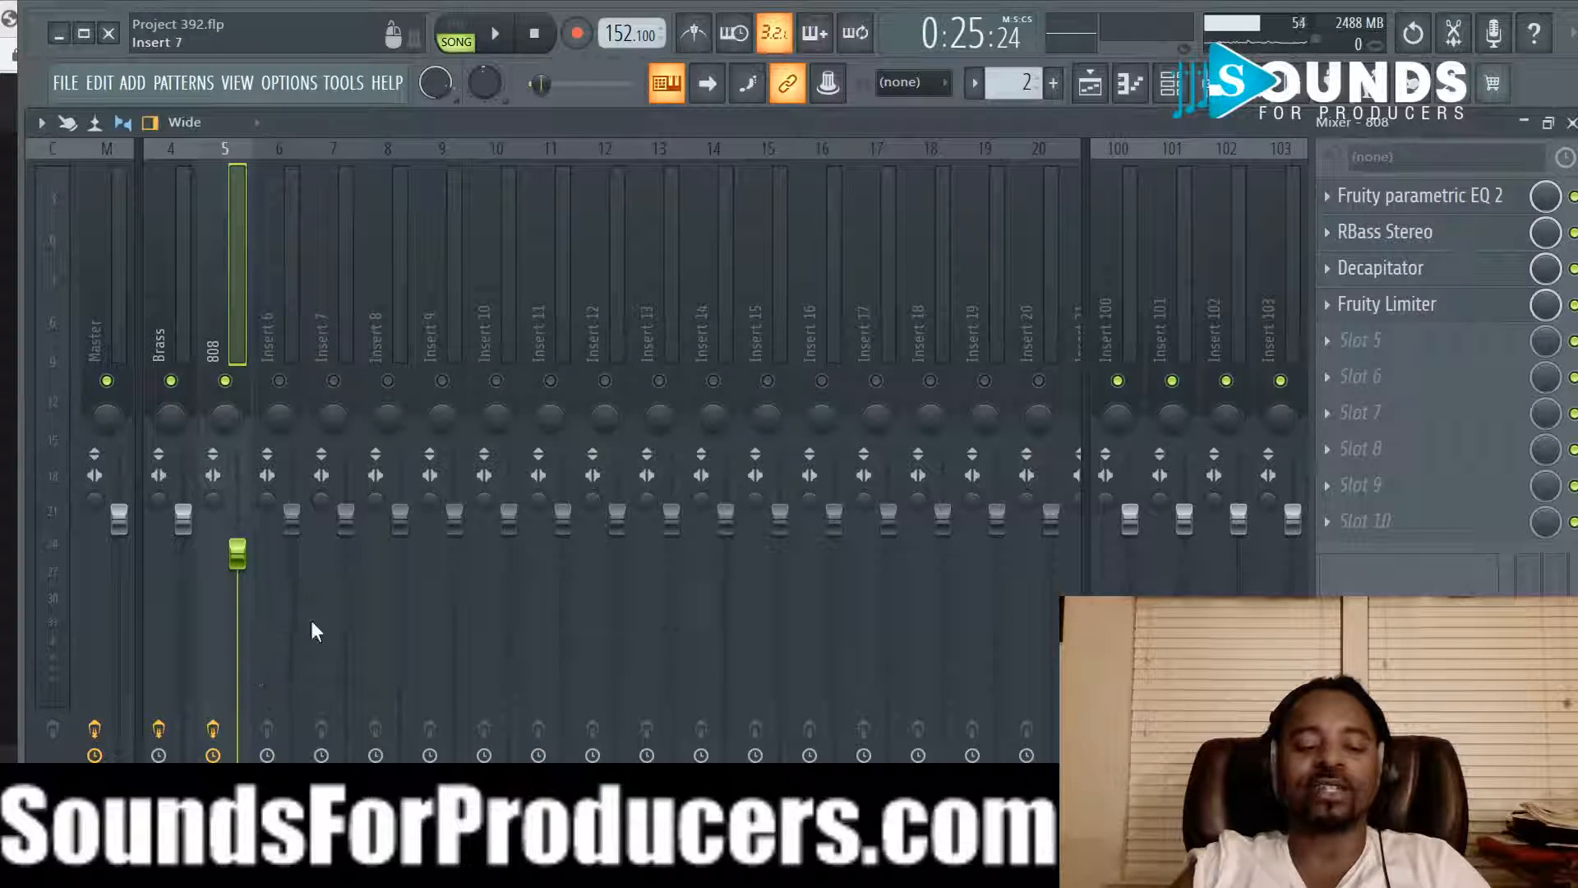
{"action": "key", "text": "space"}
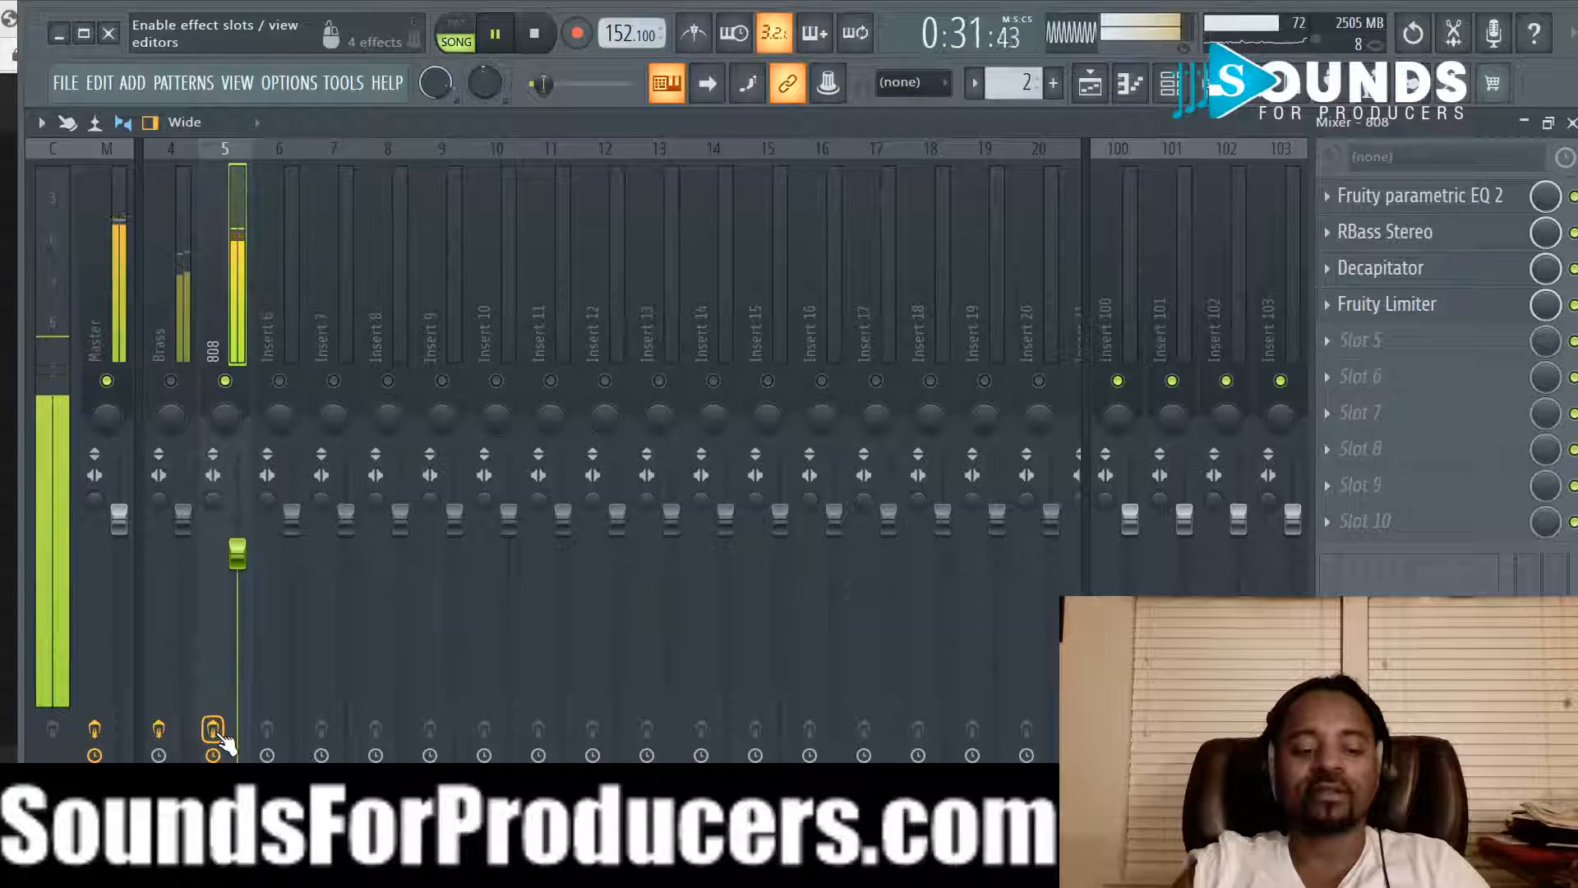
{"action": "key", "text": "space"}
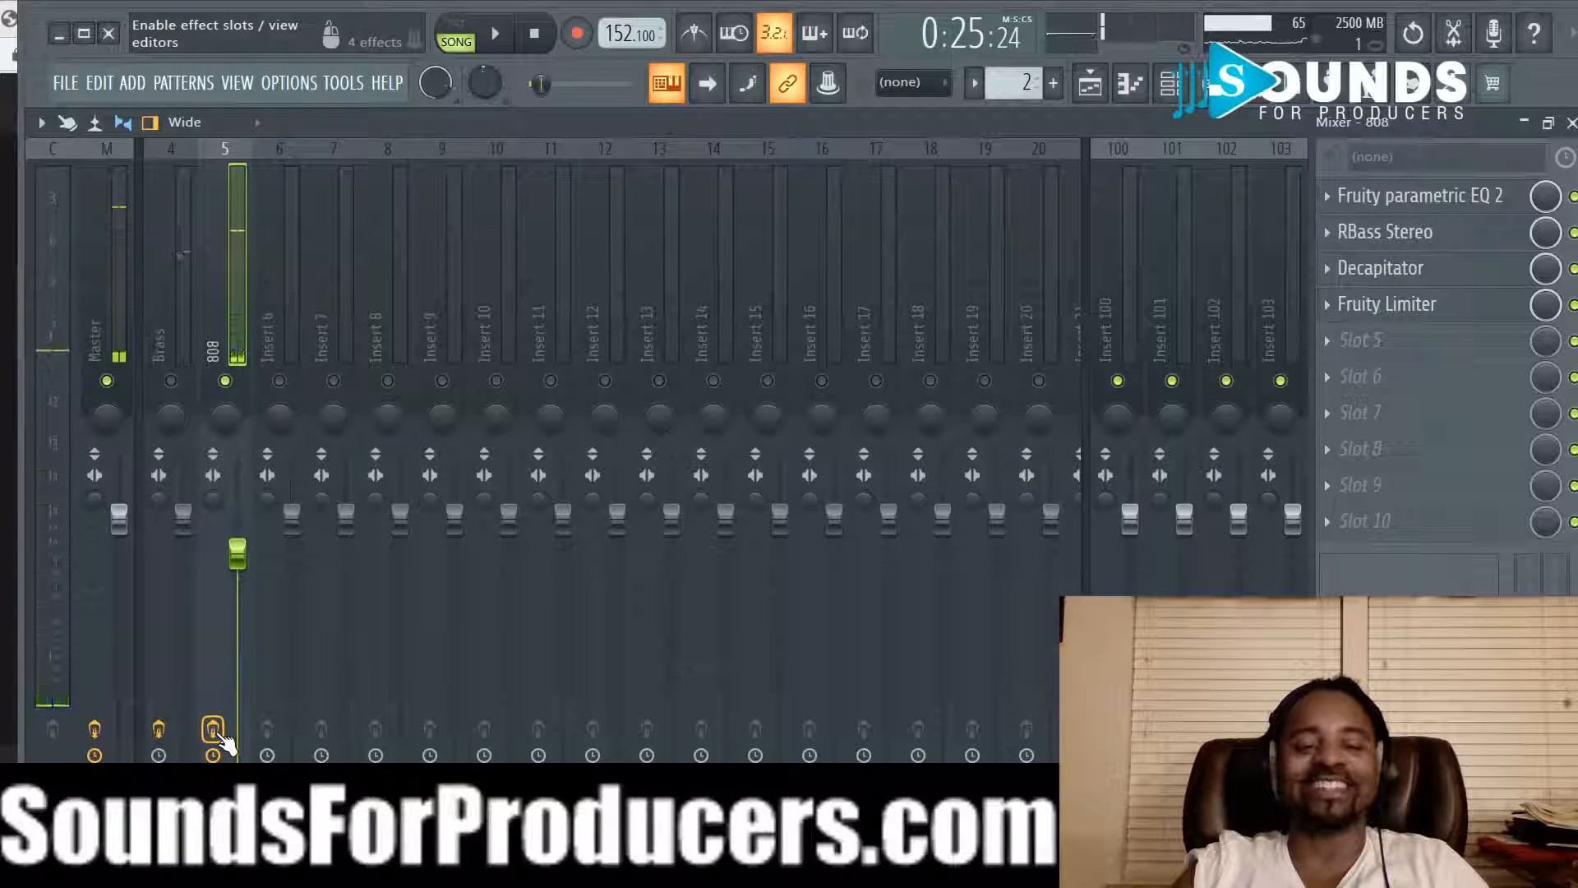
Step: Play the soloed 808 with its effect slots bypassed for comparison, and re-enable the effects
{"action": "left_click", "coordinate": [215, 730]}
{"action": "key", "text": "space"}
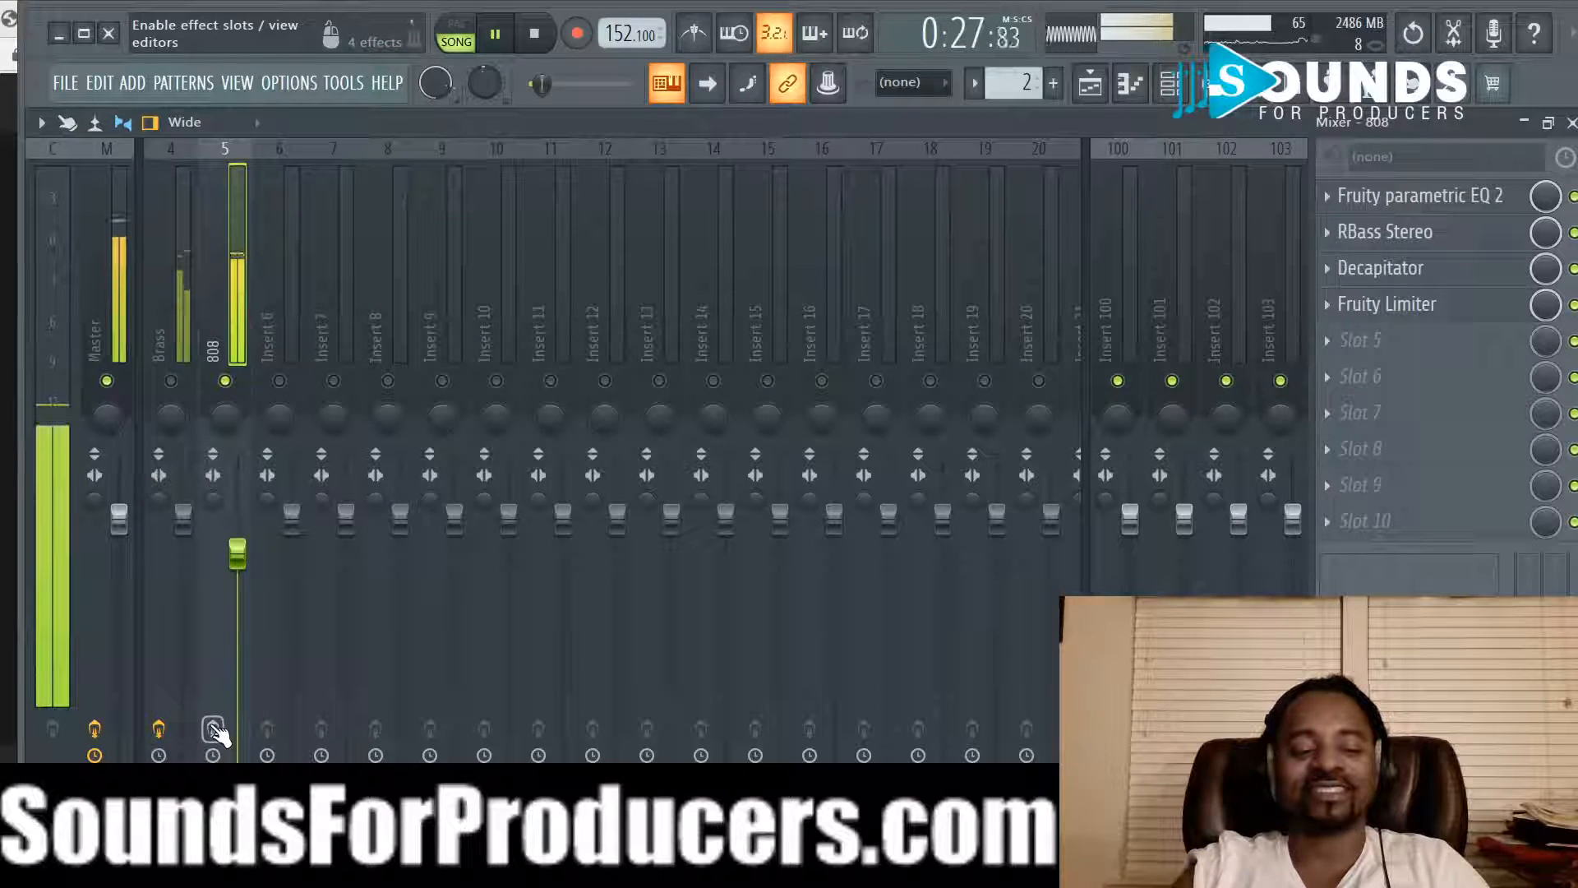
{"action": "key", "text": "space"}
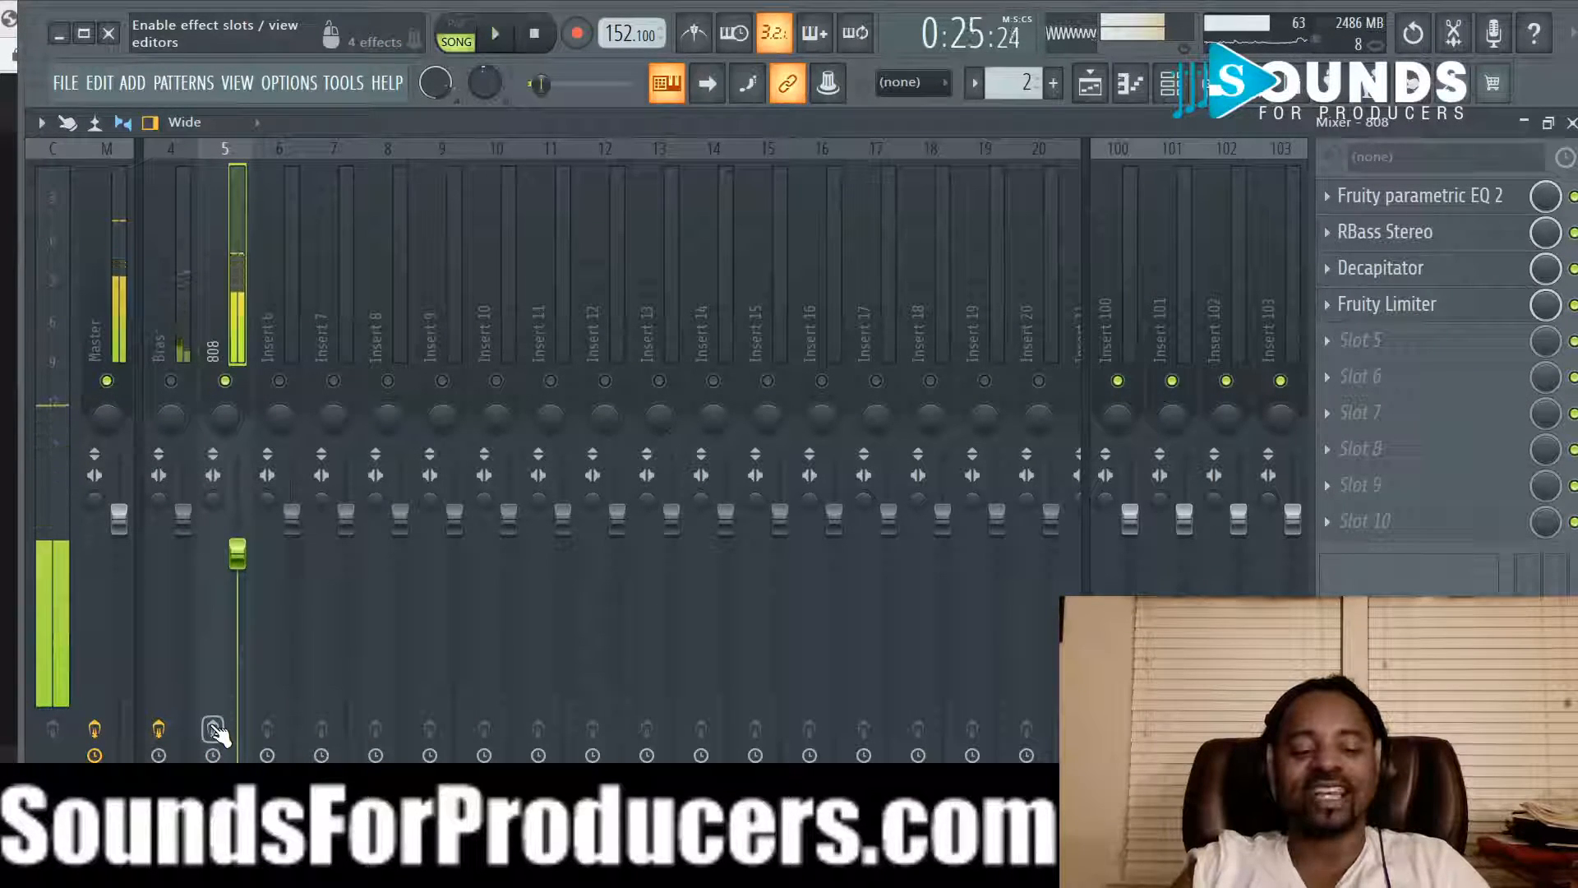
{"action": "left_click", "coordinate": [214, 729]}
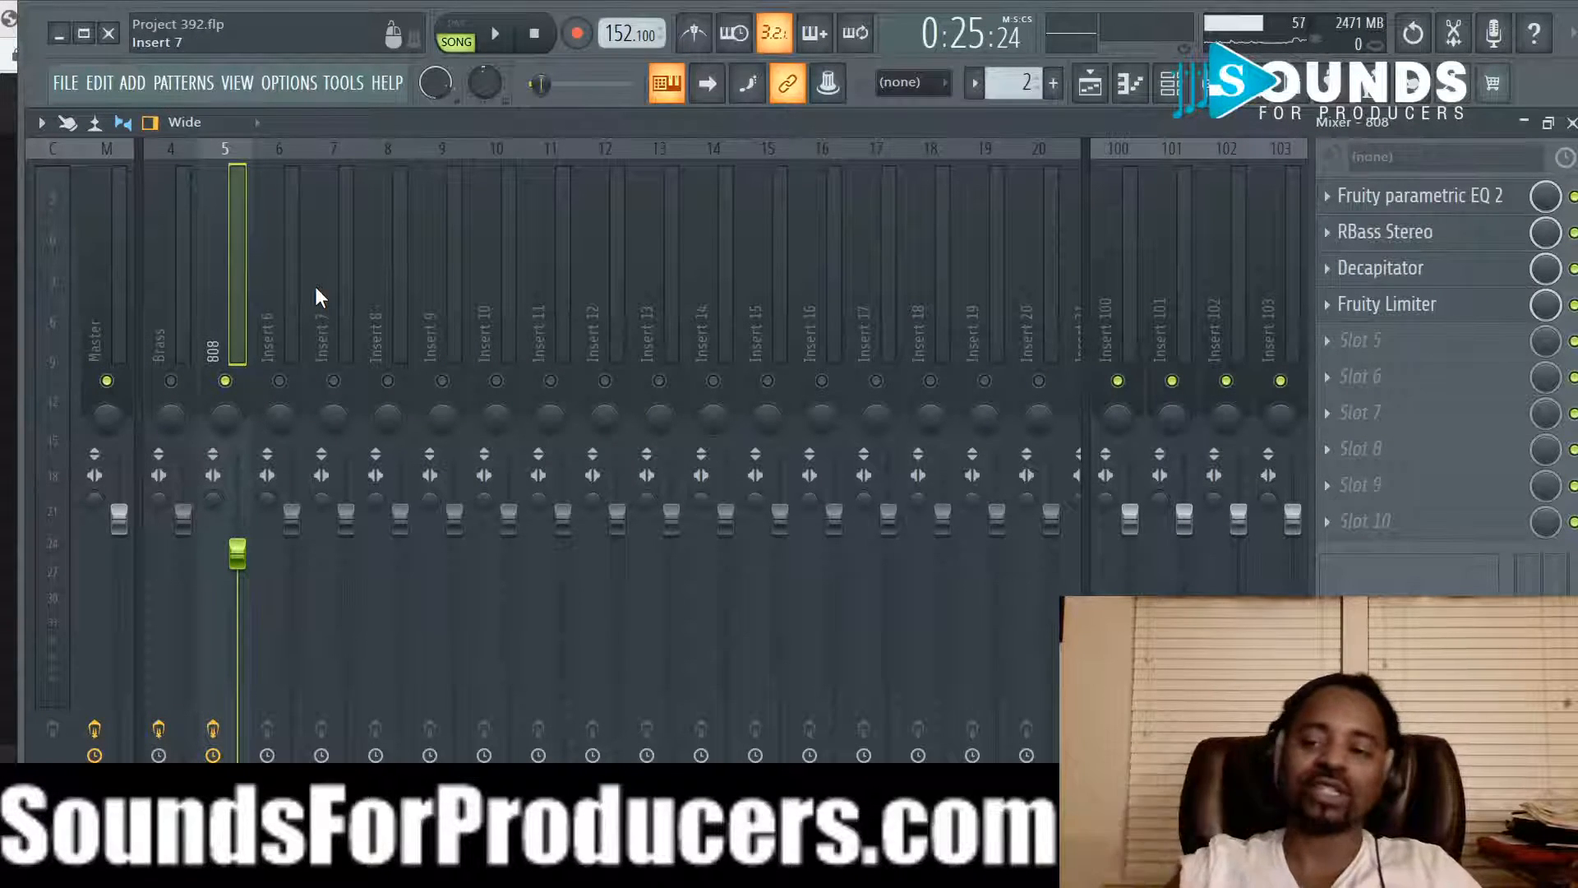
Step: Inspect the 808 track's effects in order: Fruity Parametric EQ 2, RBass Stereo, Decapitator and Fruity Limiter
{"action": "left_click", "coordinate": [1471, 197]}
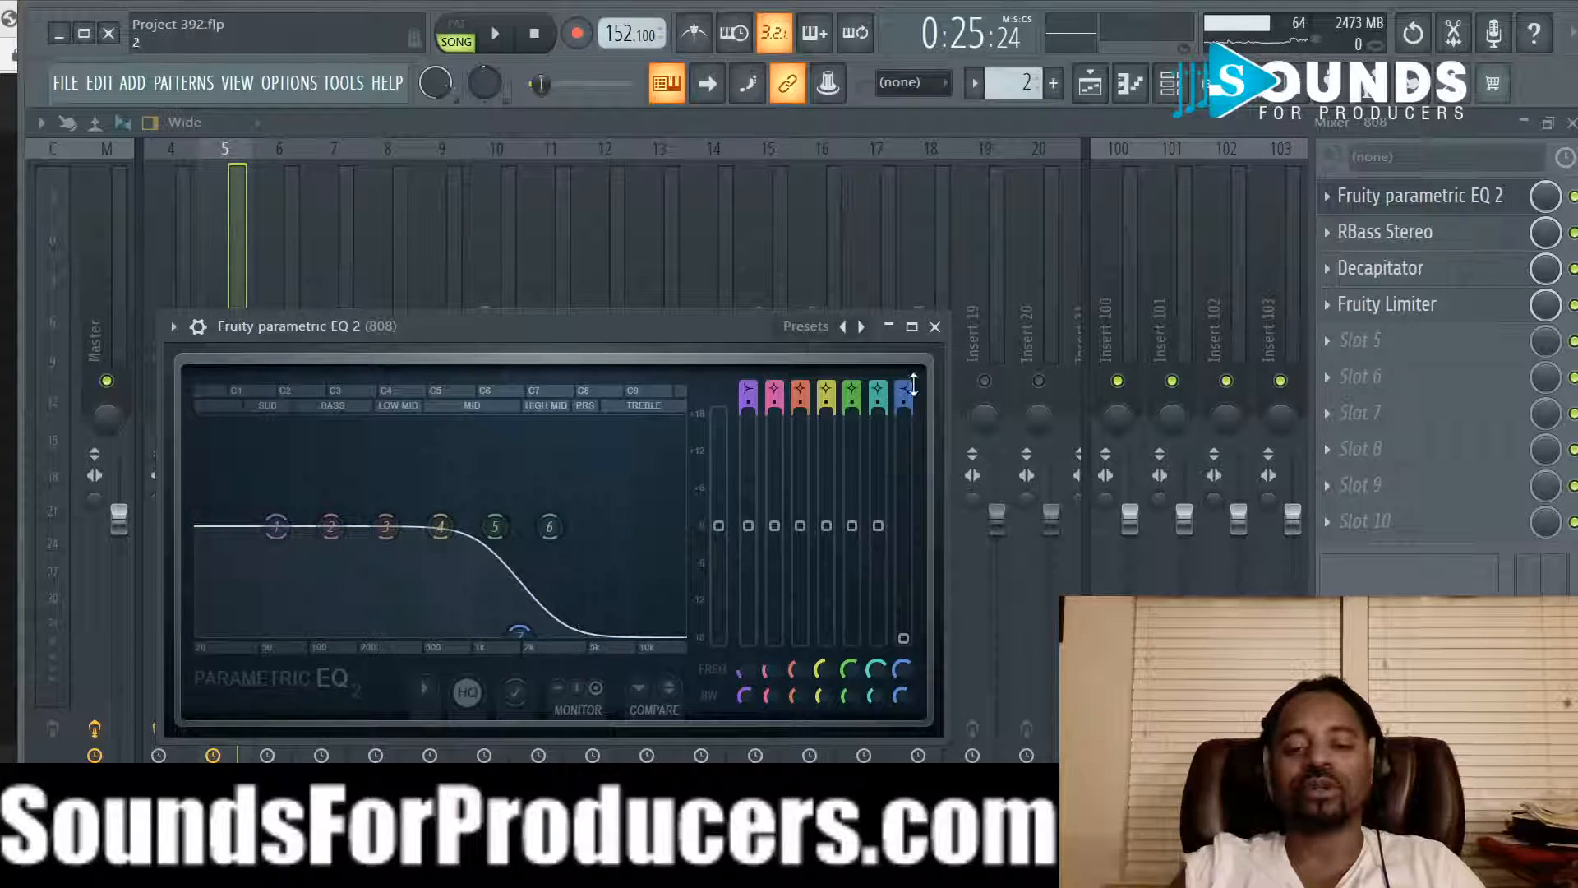
{"action": "left_click", "coordinate": [934, 327]}
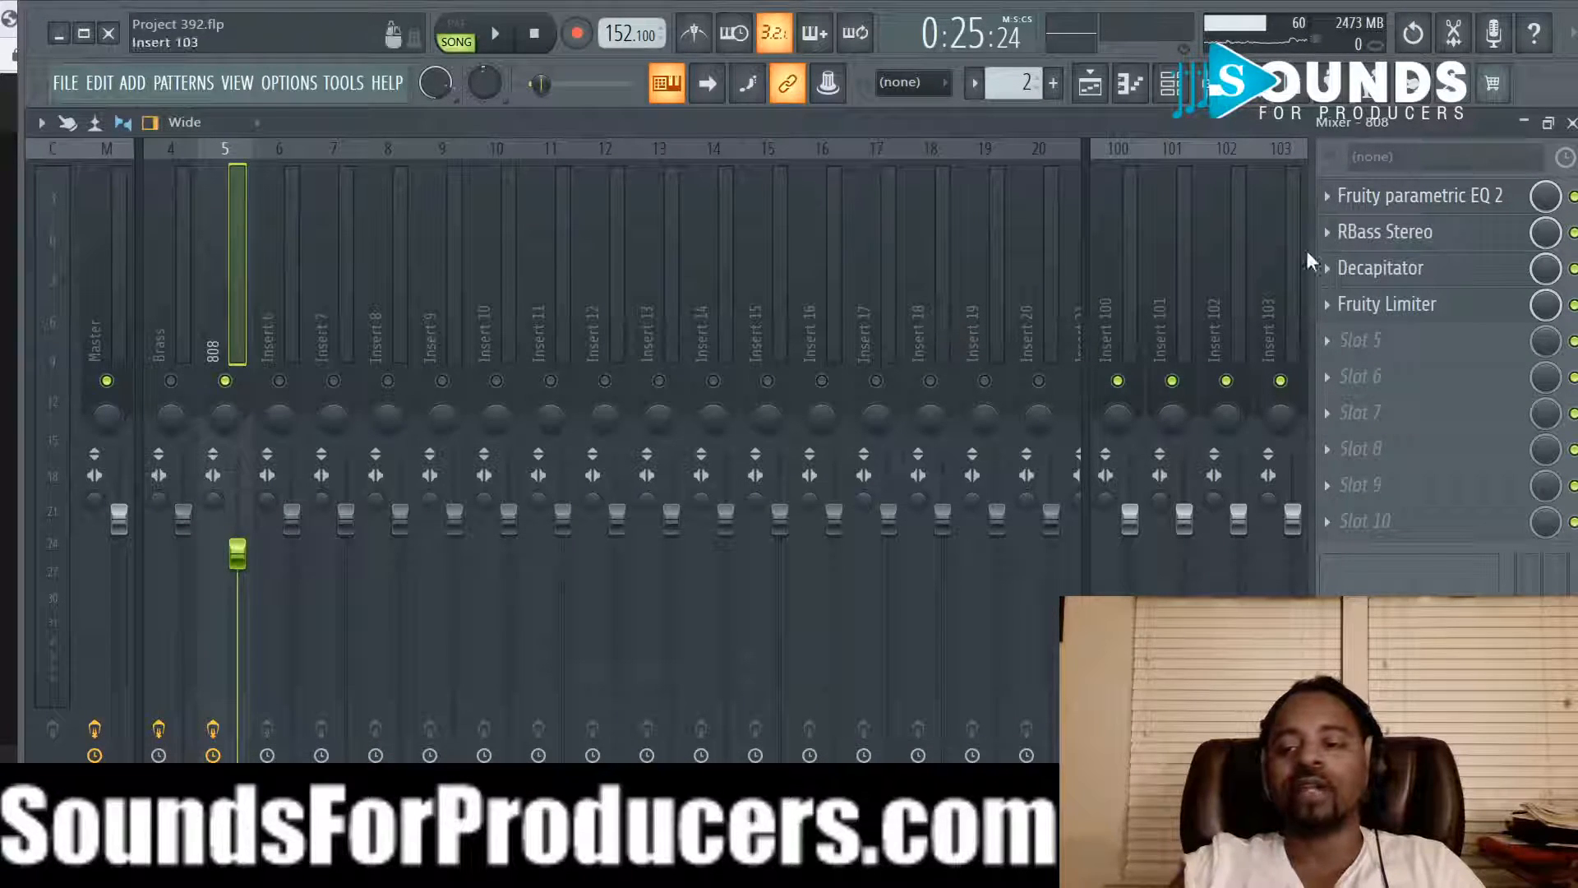
{"action": "left_click", "coordinate": [1403, 237]}
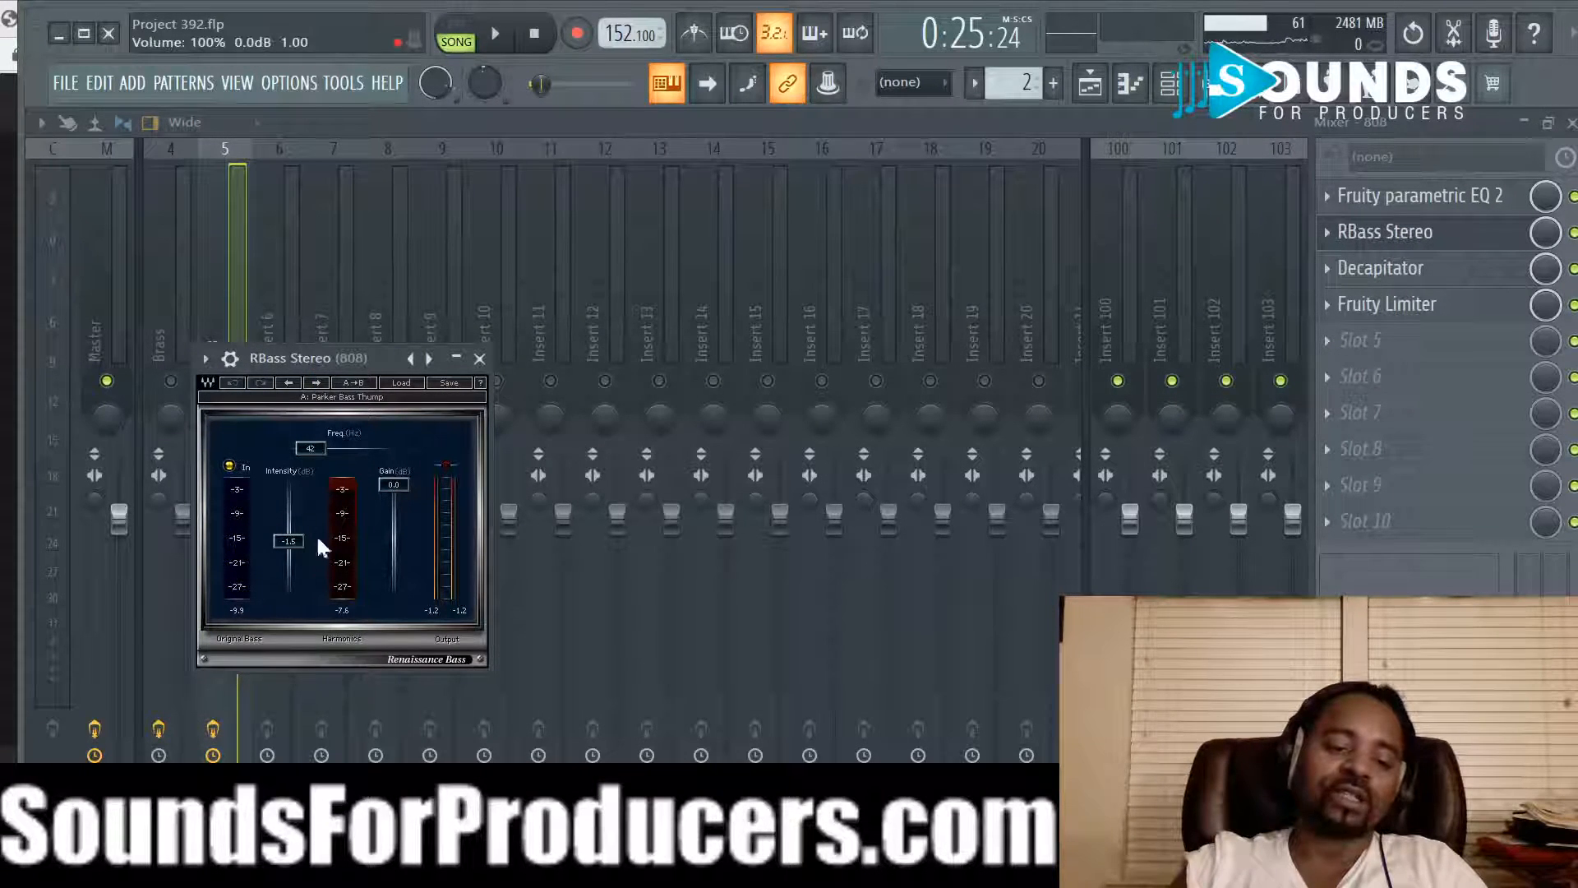
{"action": "left_click", "coordinate": [480, 358]}
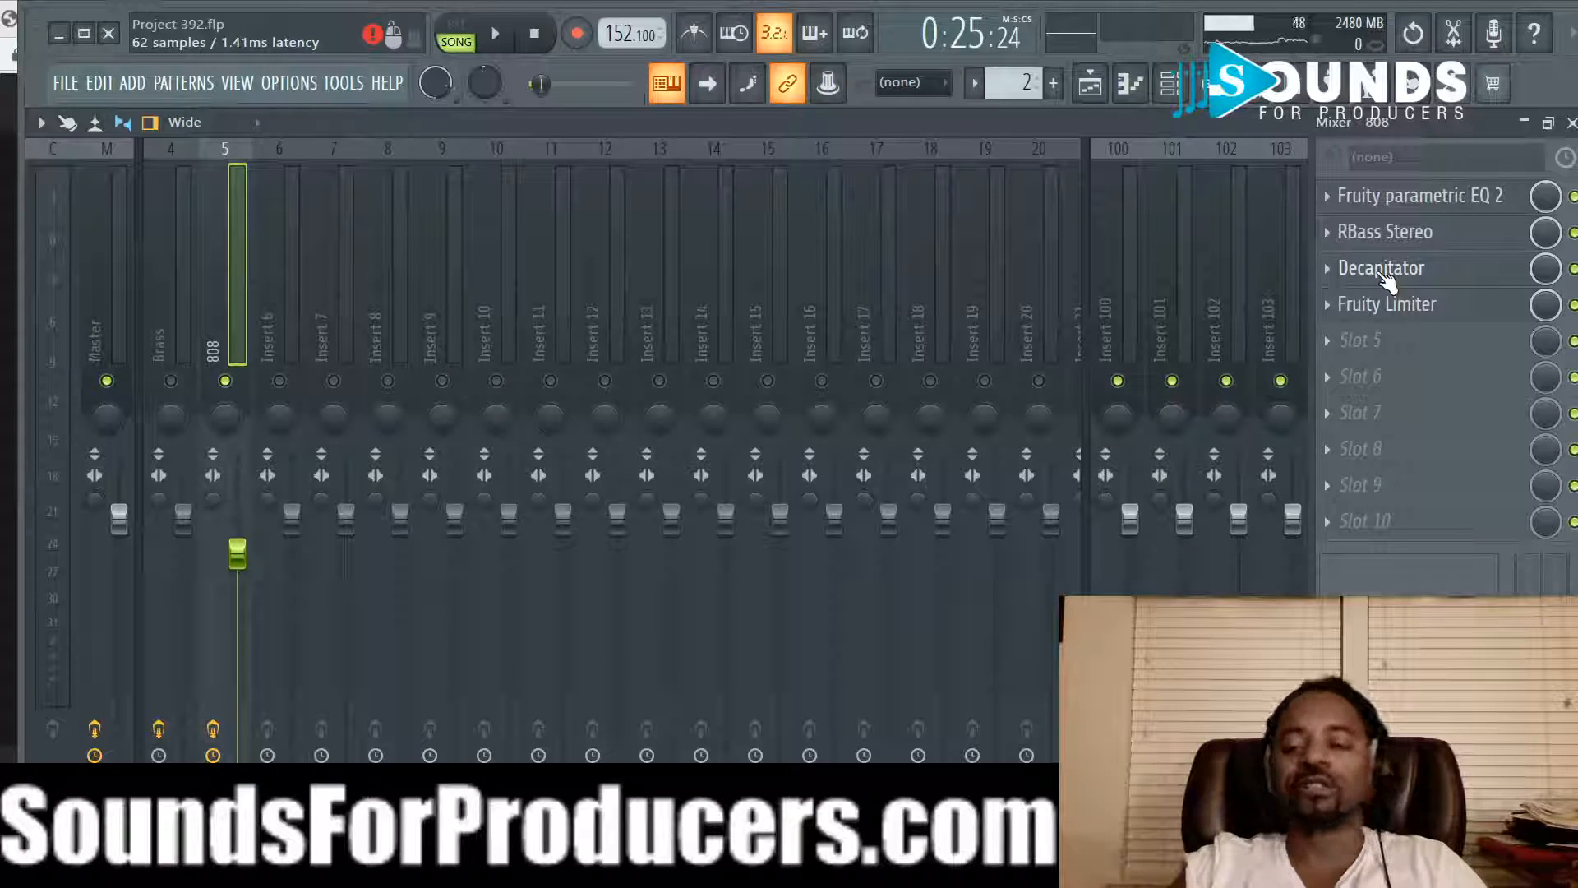
{"action": "left_click", "coordinate": [1386, 278]}
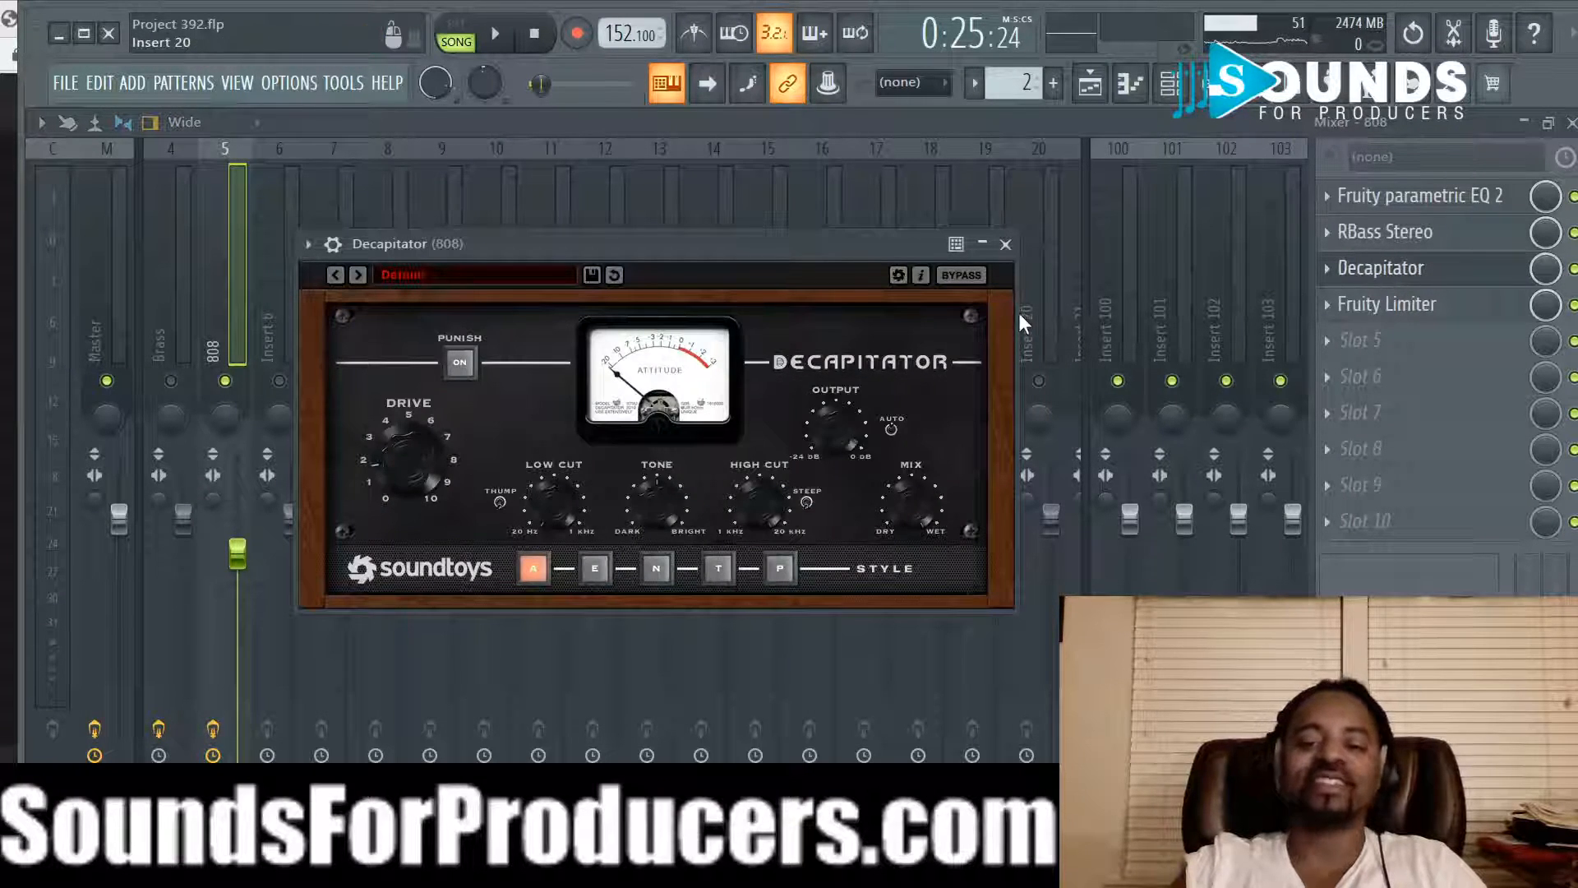
{"action": "left_click", "coordinate": [1005, 244]}
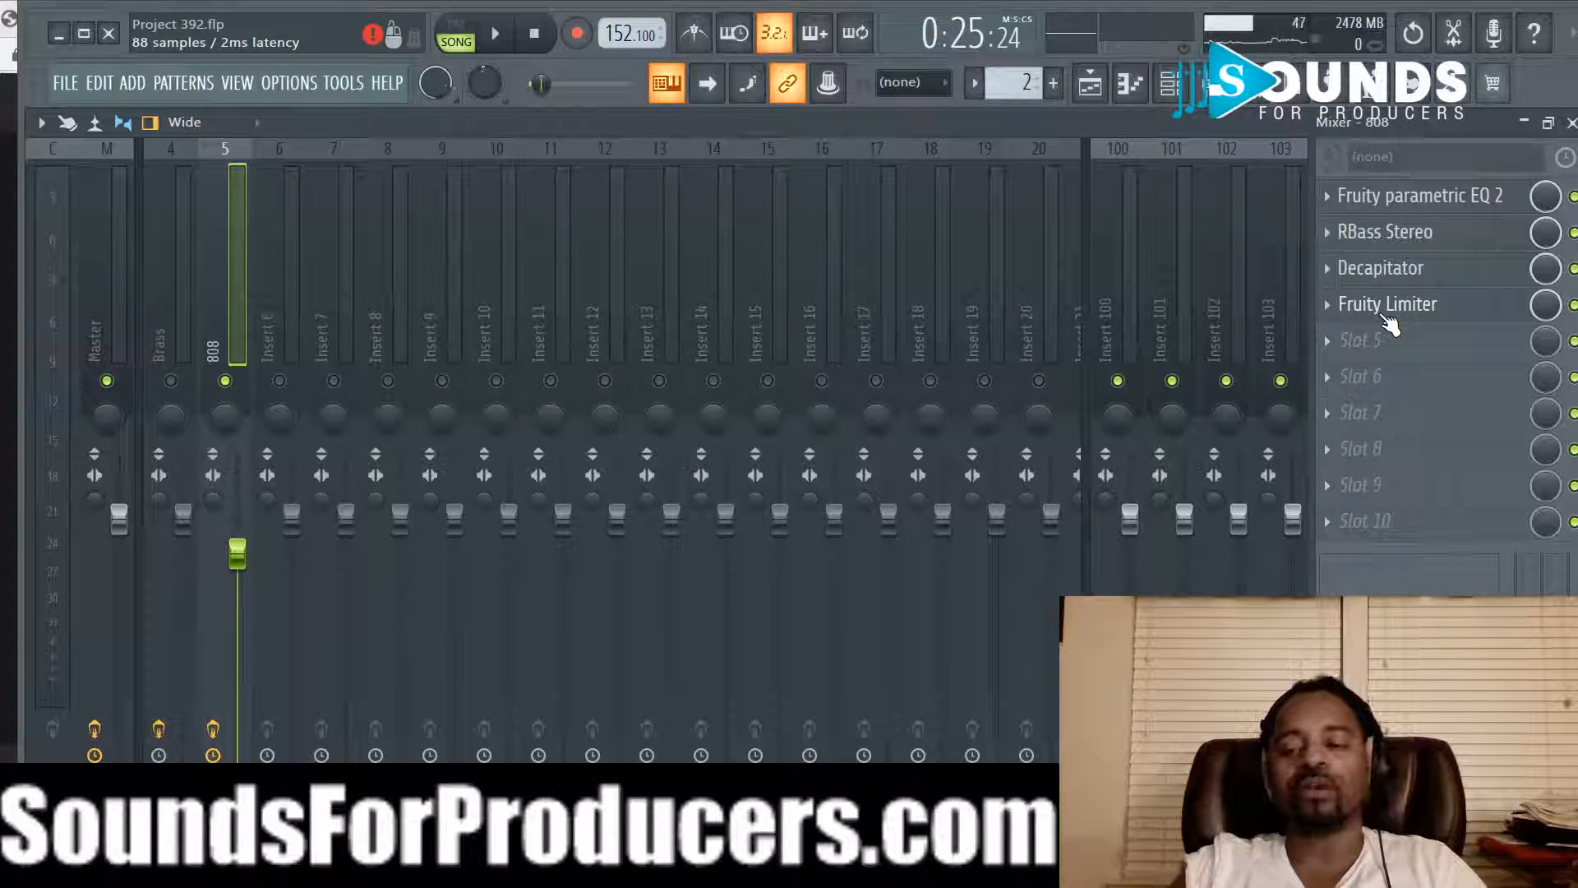
{"action": "left_click", "coordinate": [1386, 313]}
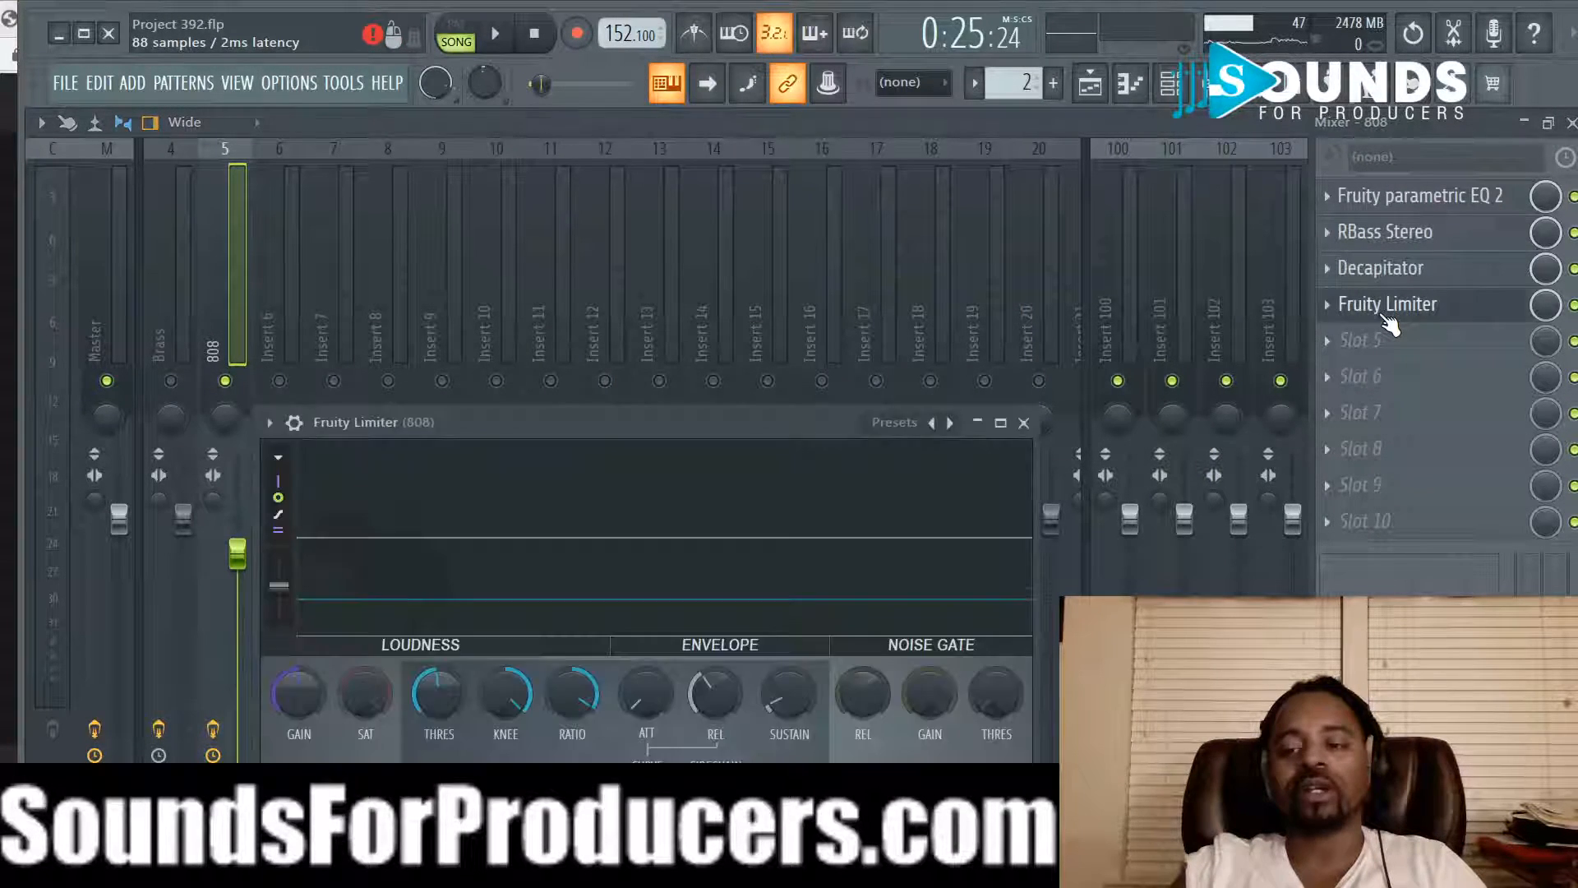
{"action": "left_click", "coordinate": [1024, 422]}
Step: Unmute the Drums mixer track alongside the 808 and watch the 808's Fruity Limiter during playback
{"action": "scroll", "coordinate": [536, 216], "scroll_direction": "left", "scroll_amount": 3}
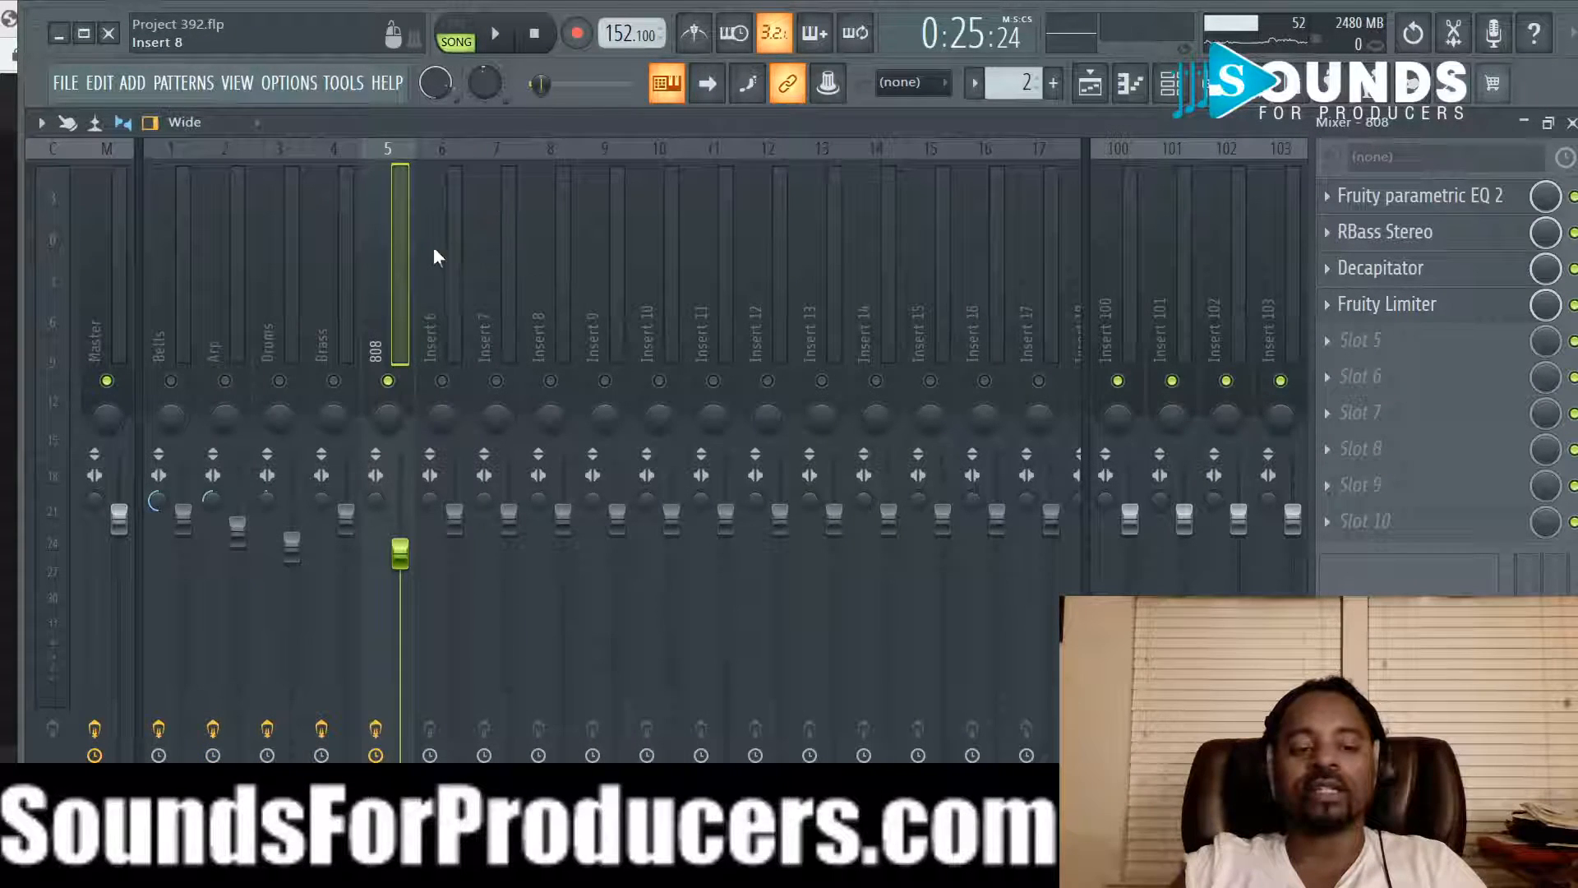
{"action": "left_click", "coordinate": [278, 278]}
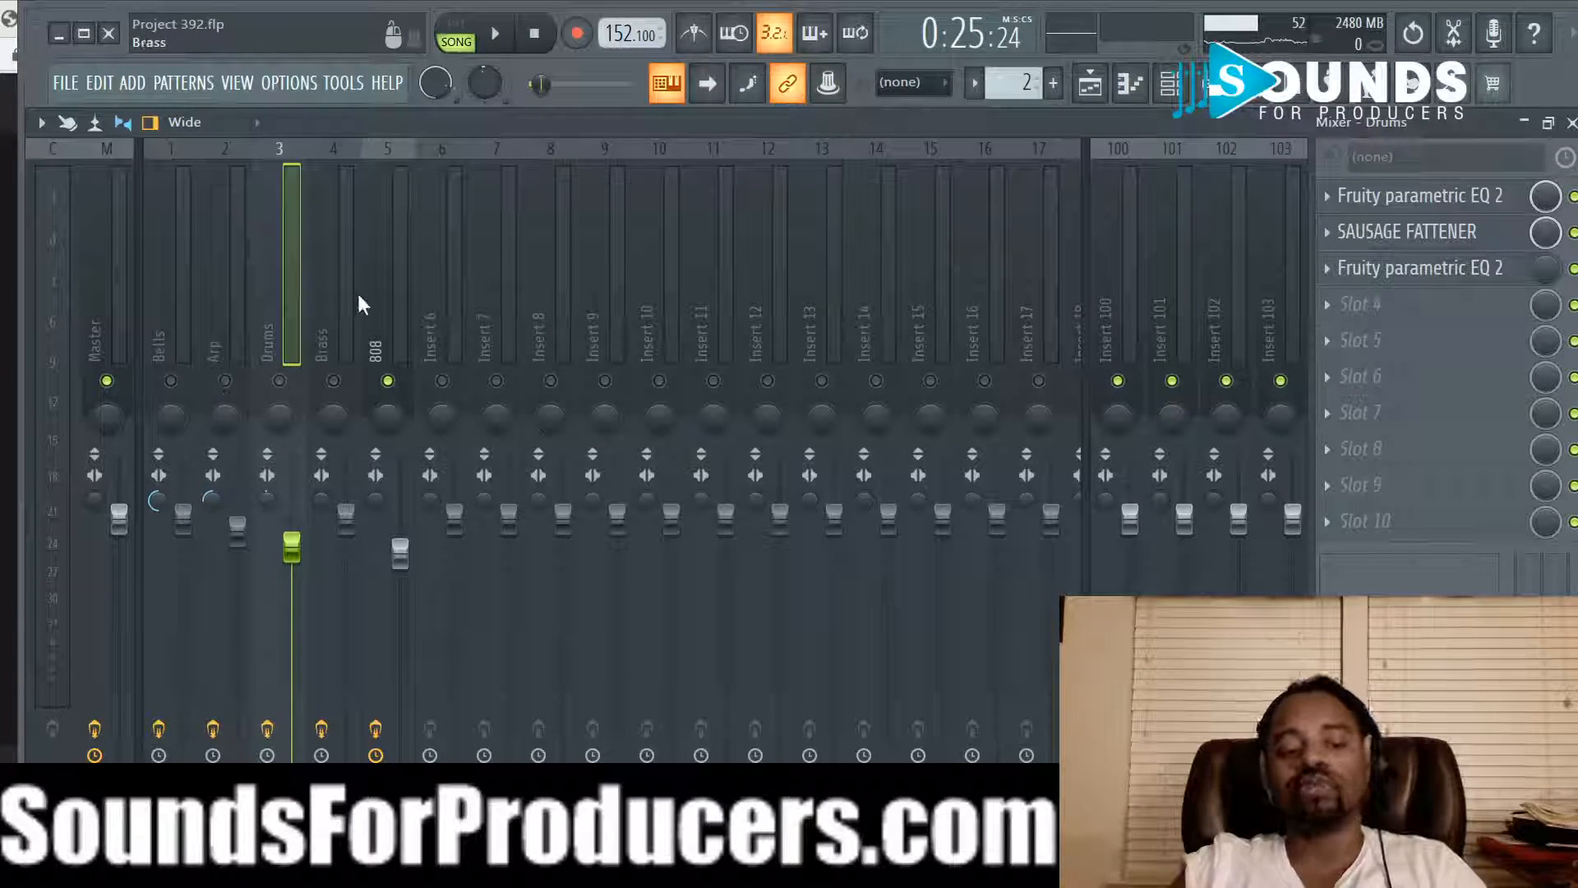
{"action": "left_click", "coordinate": [281, 380]}
{"action": "key", "text": "space"}
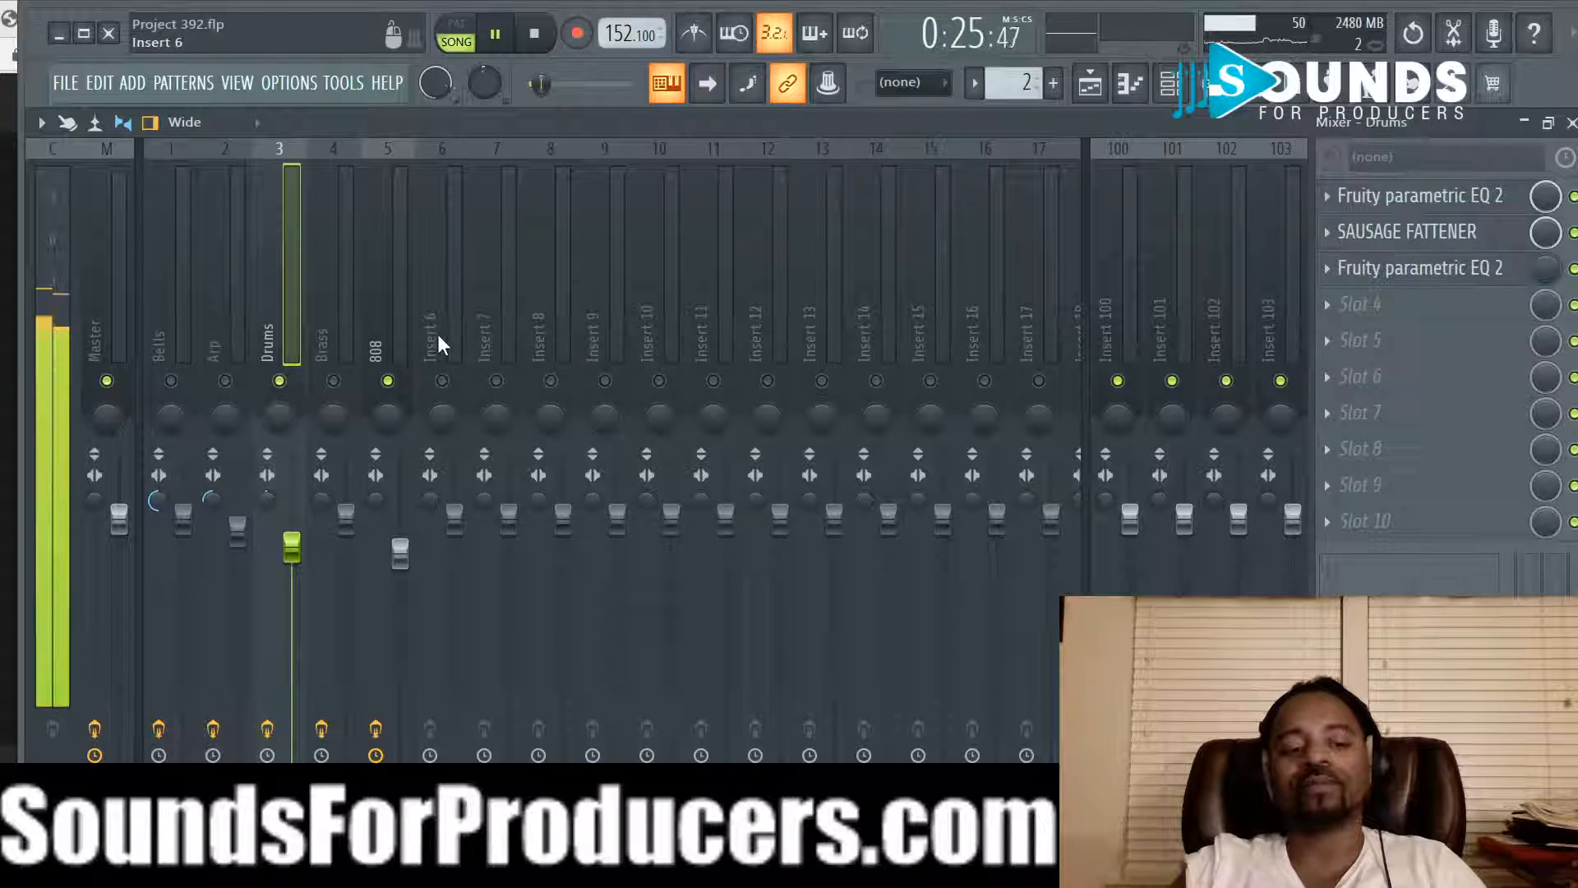
{"action": "left_click", "coordinate": [381, 299]}
{"action": "left_click", "coordinate": [1422, 305]}
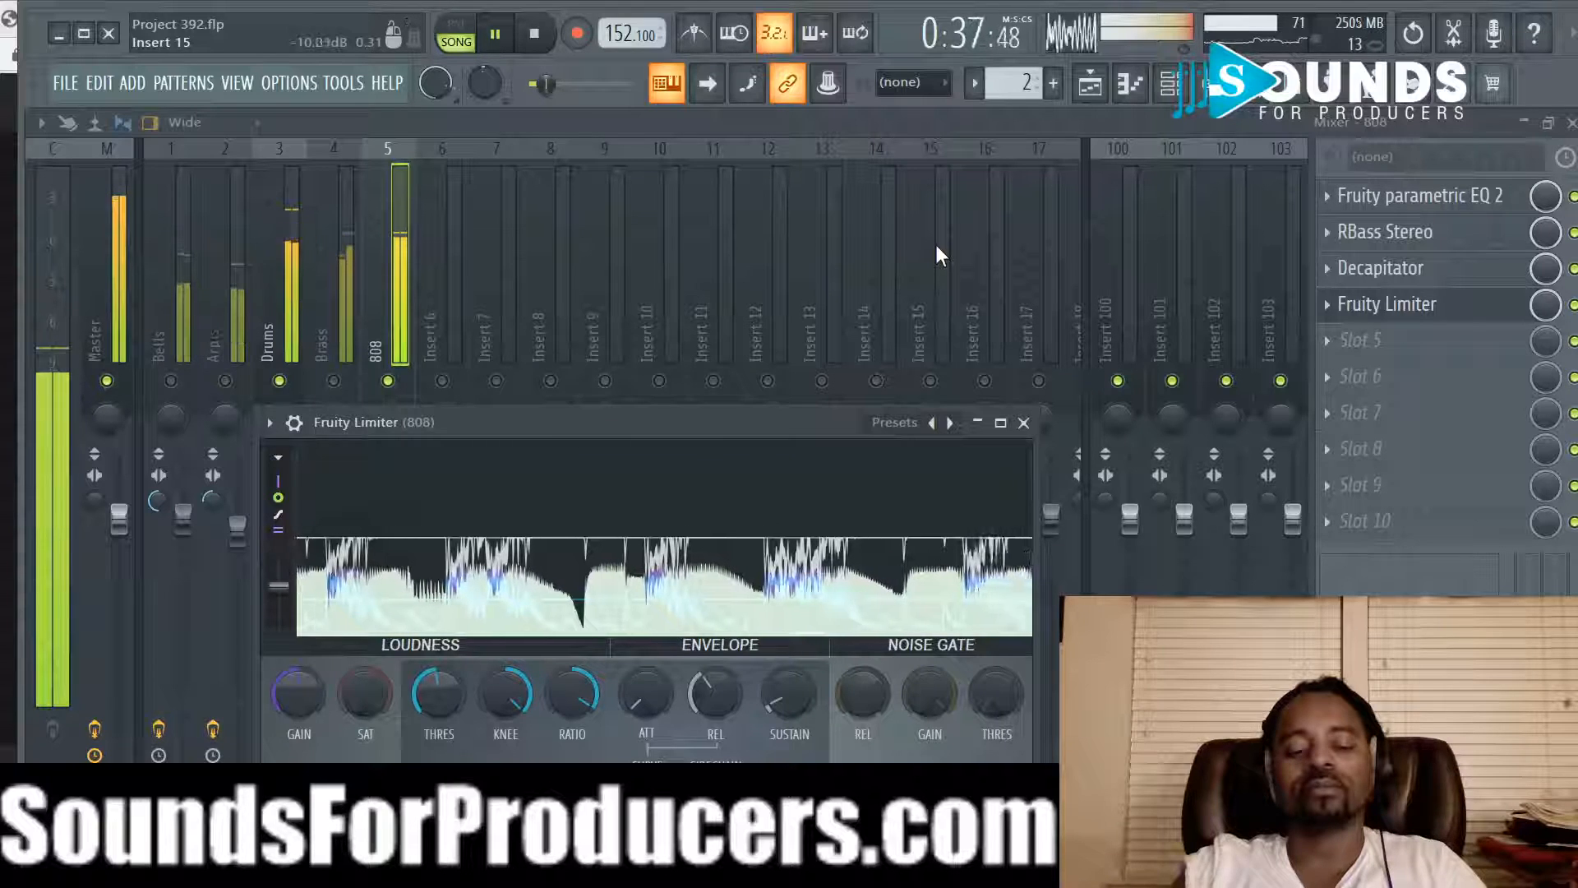
{"action": "key", "text": "space"}
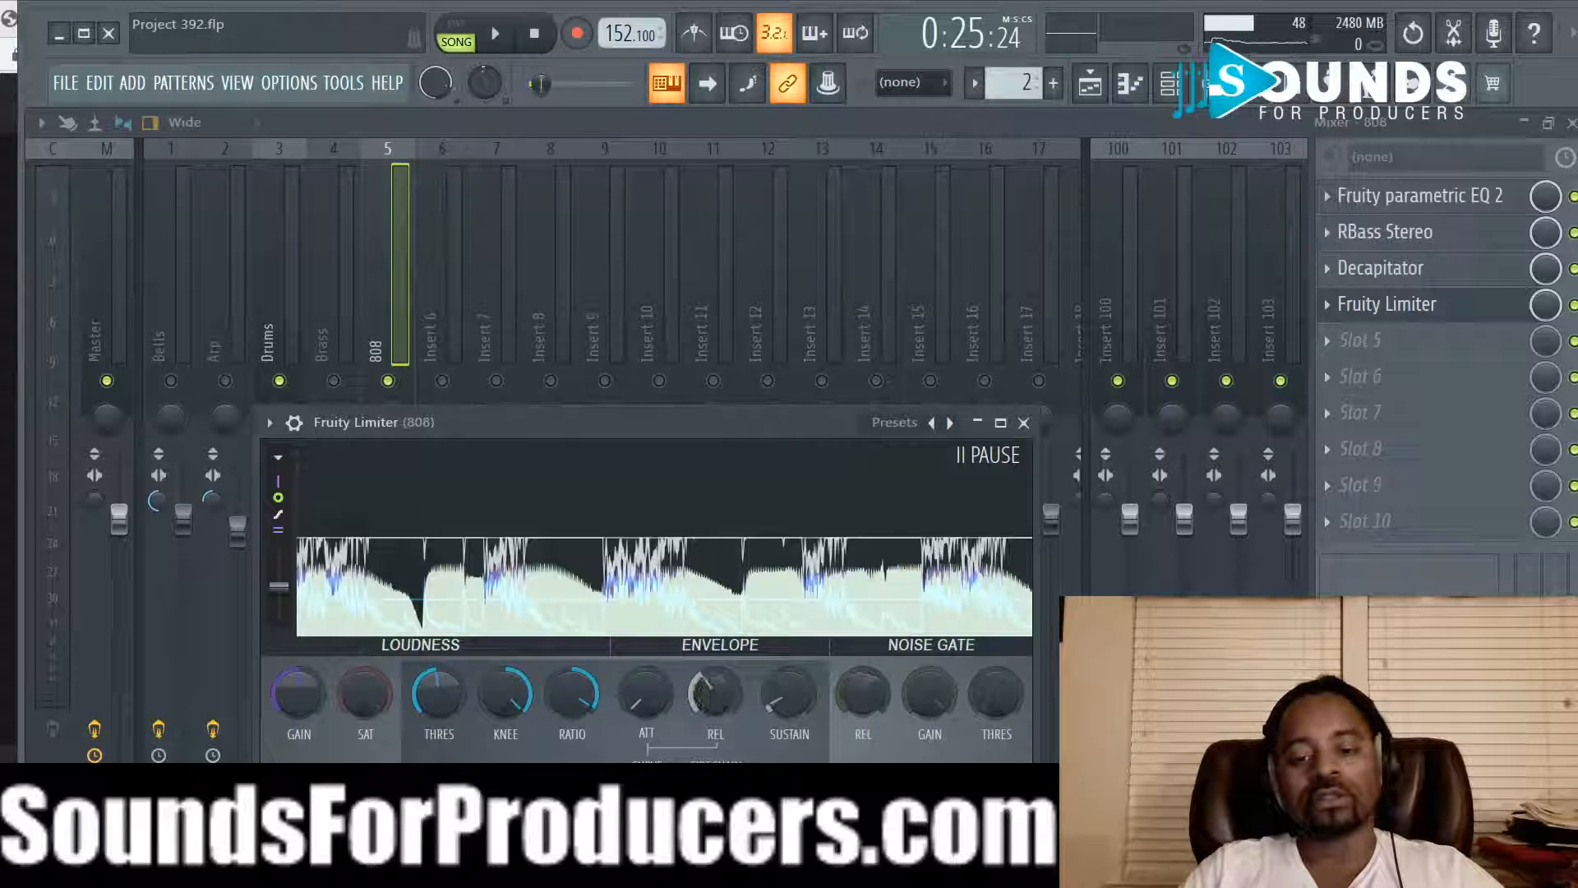
Step: Enlarge the 808's Fruity Limiter window, play the drums and 808 again to examine its waveform, and close it
{"action": "left_click", "coordinate": [1000, 422]}
{"action": "left_click_drag", "start_coordinate": [995, 446], "coordinate": [931, 241]}
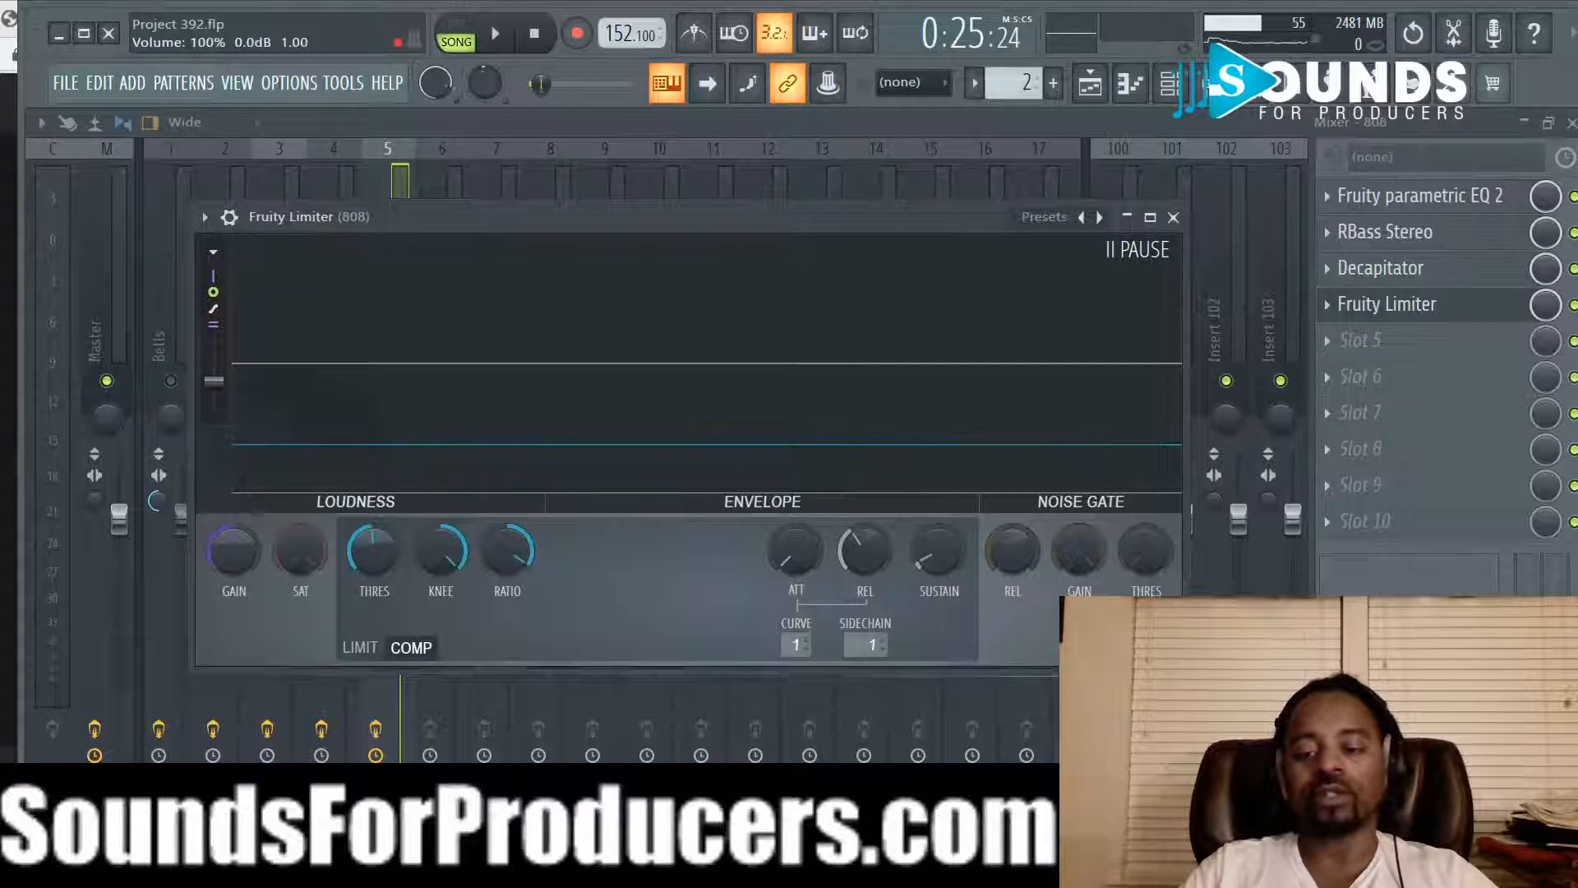
{"action": "key", "text": "space"}
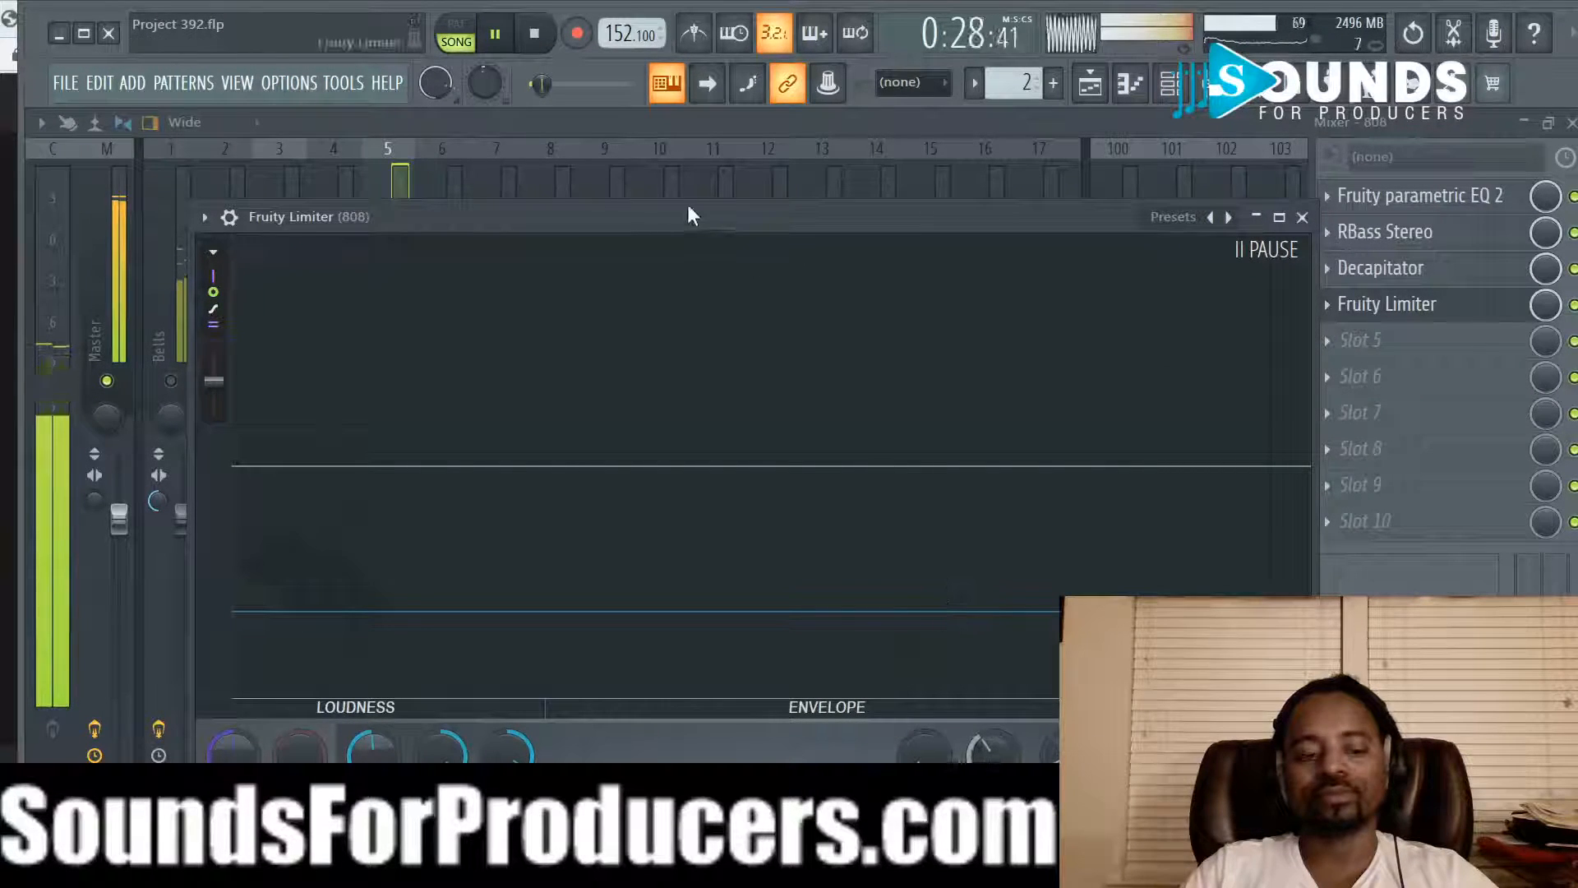
{"action": "left_click", "coordinate": [1239, 247]}
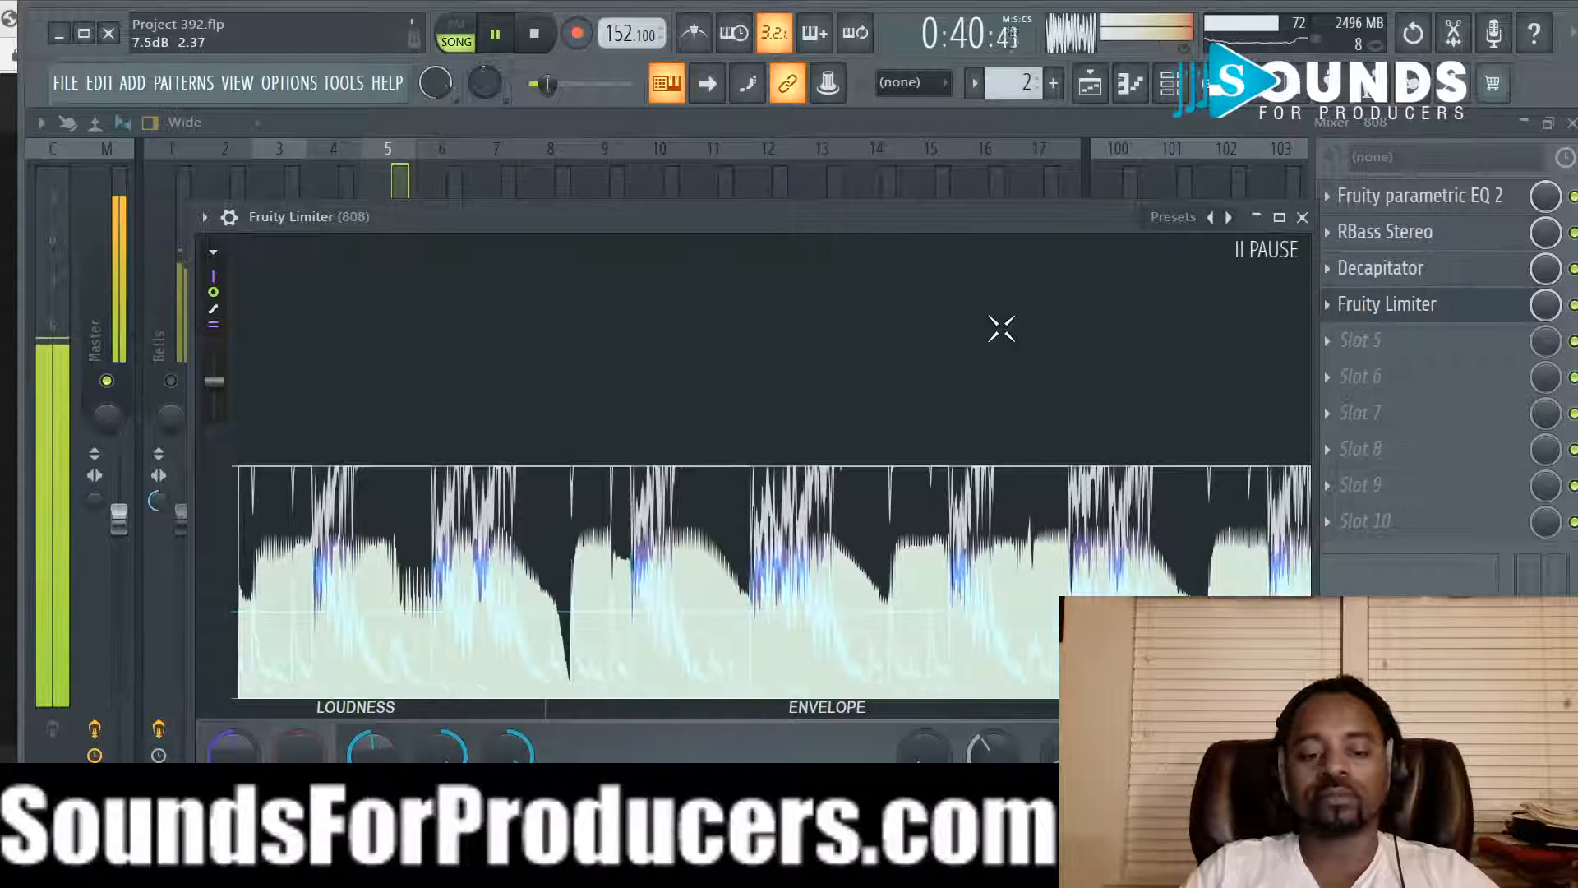
{"action": "key", "text": "space"}
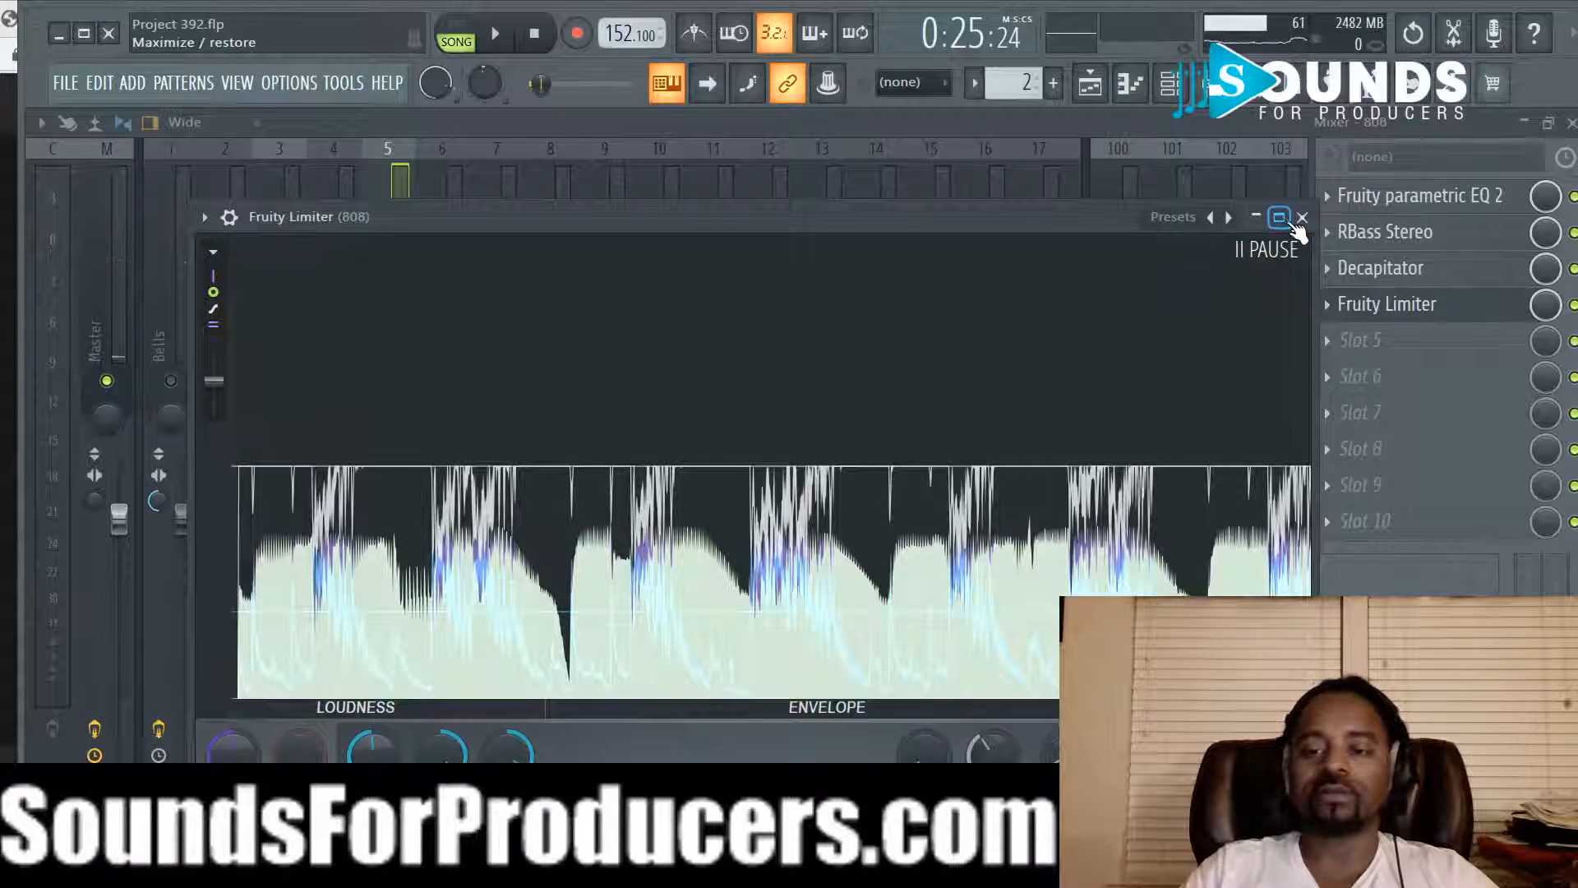
{"action": "left_click", "coordinate": [1302, 218]}
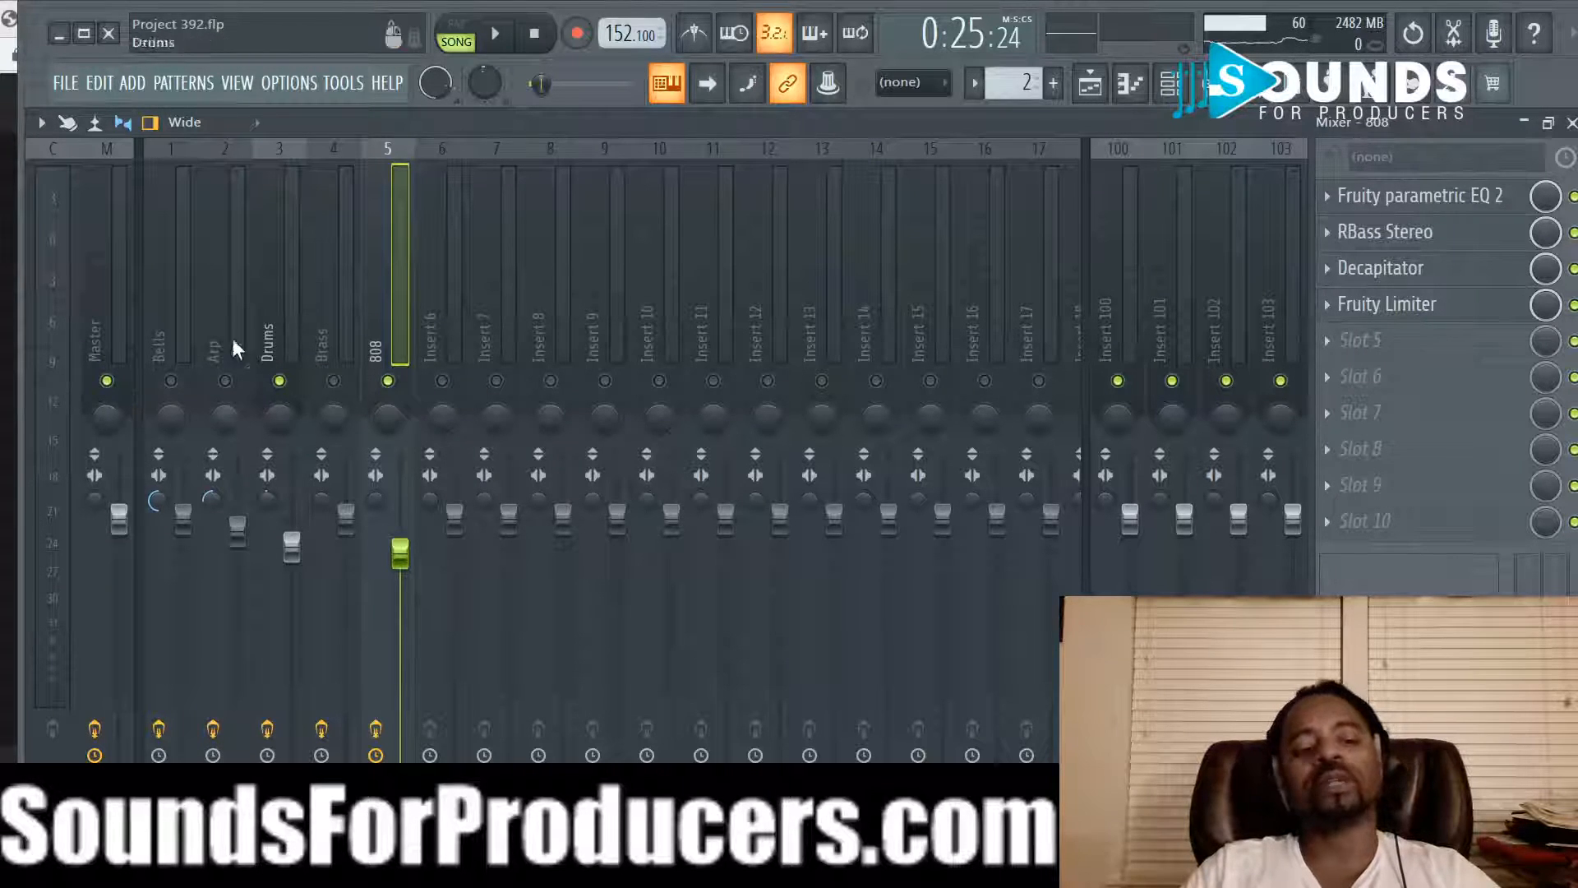
Step: Re-enable all mixer tracks and open Neutron 2 on the Master track without its preset manager
{"action": "right_click", "coordinate": [183, 385]}
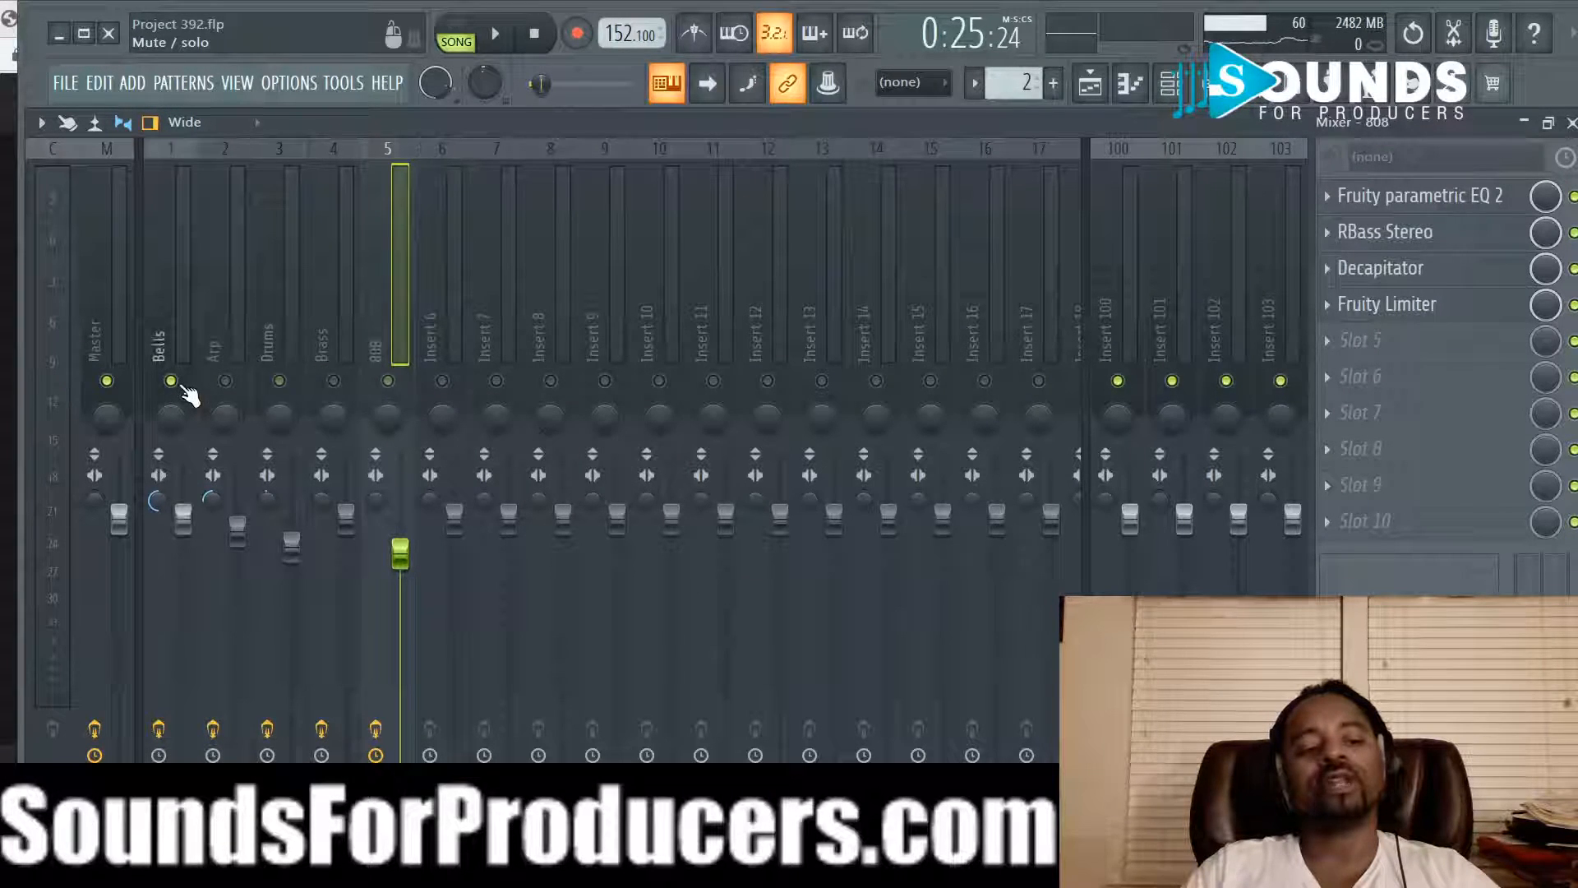
{"action": "right_click", "coordinate": [183, 385]}
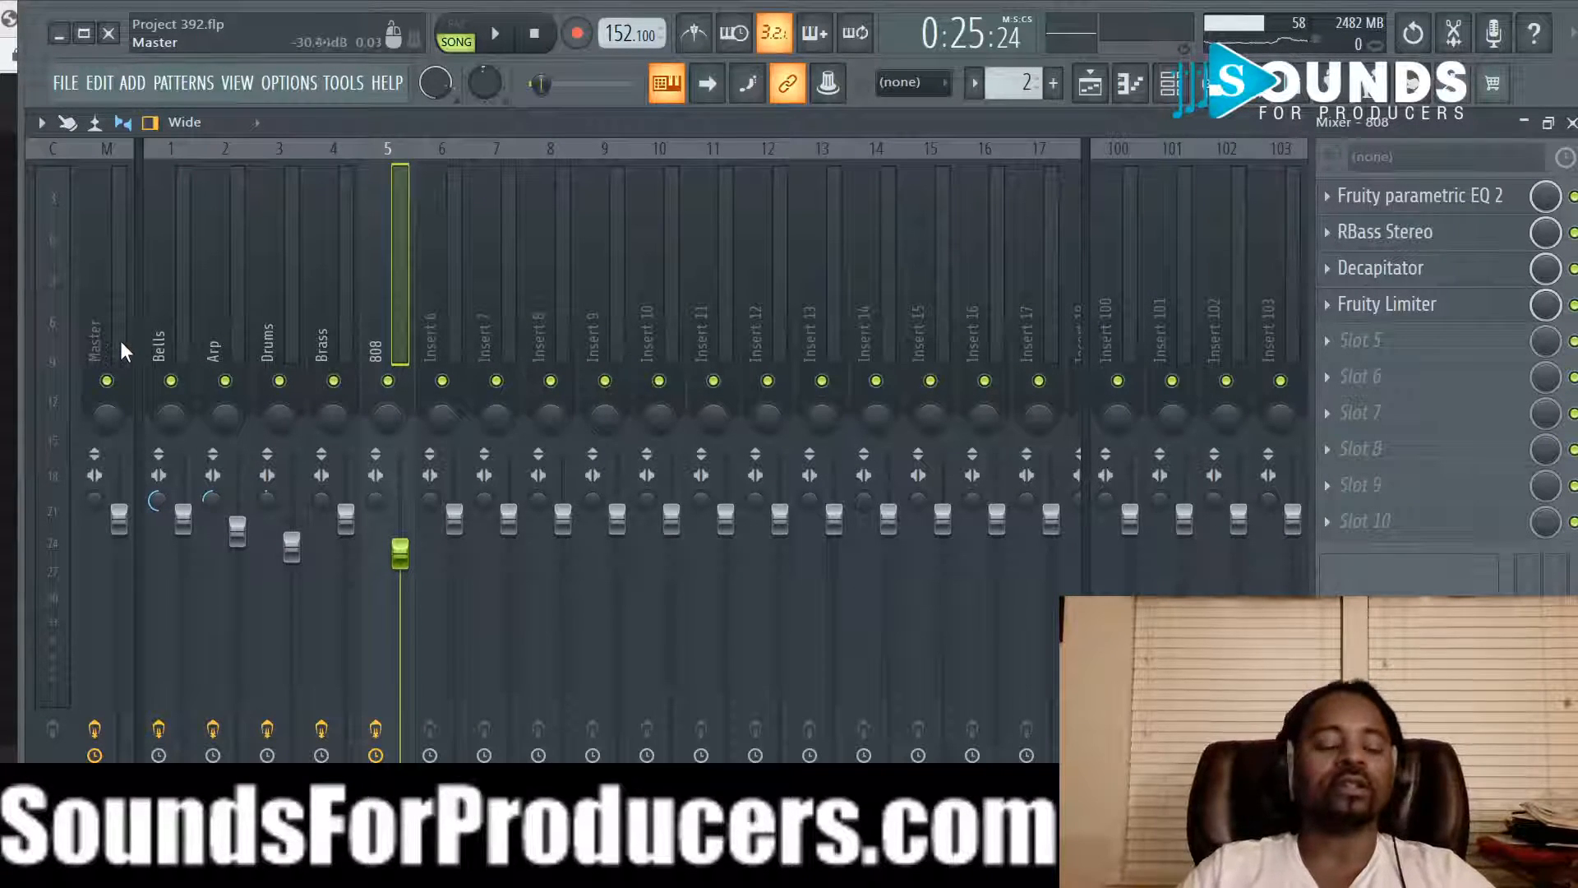
{"action": "left_click", "coordinate": [107, 289]}
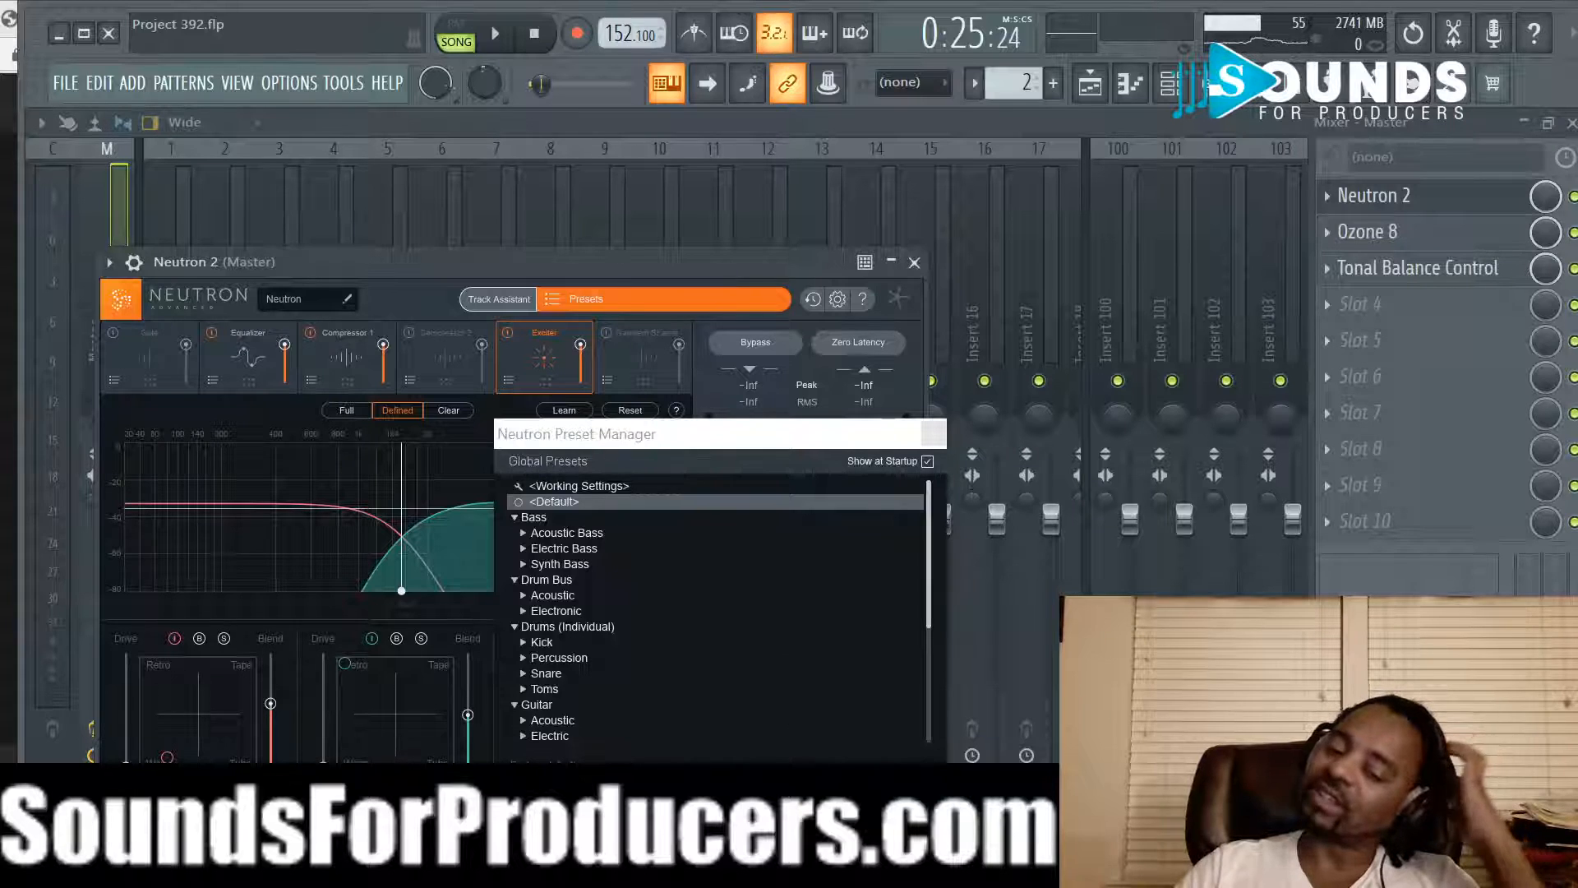
{"action": "left_click", "coordinate": [934, 433]}
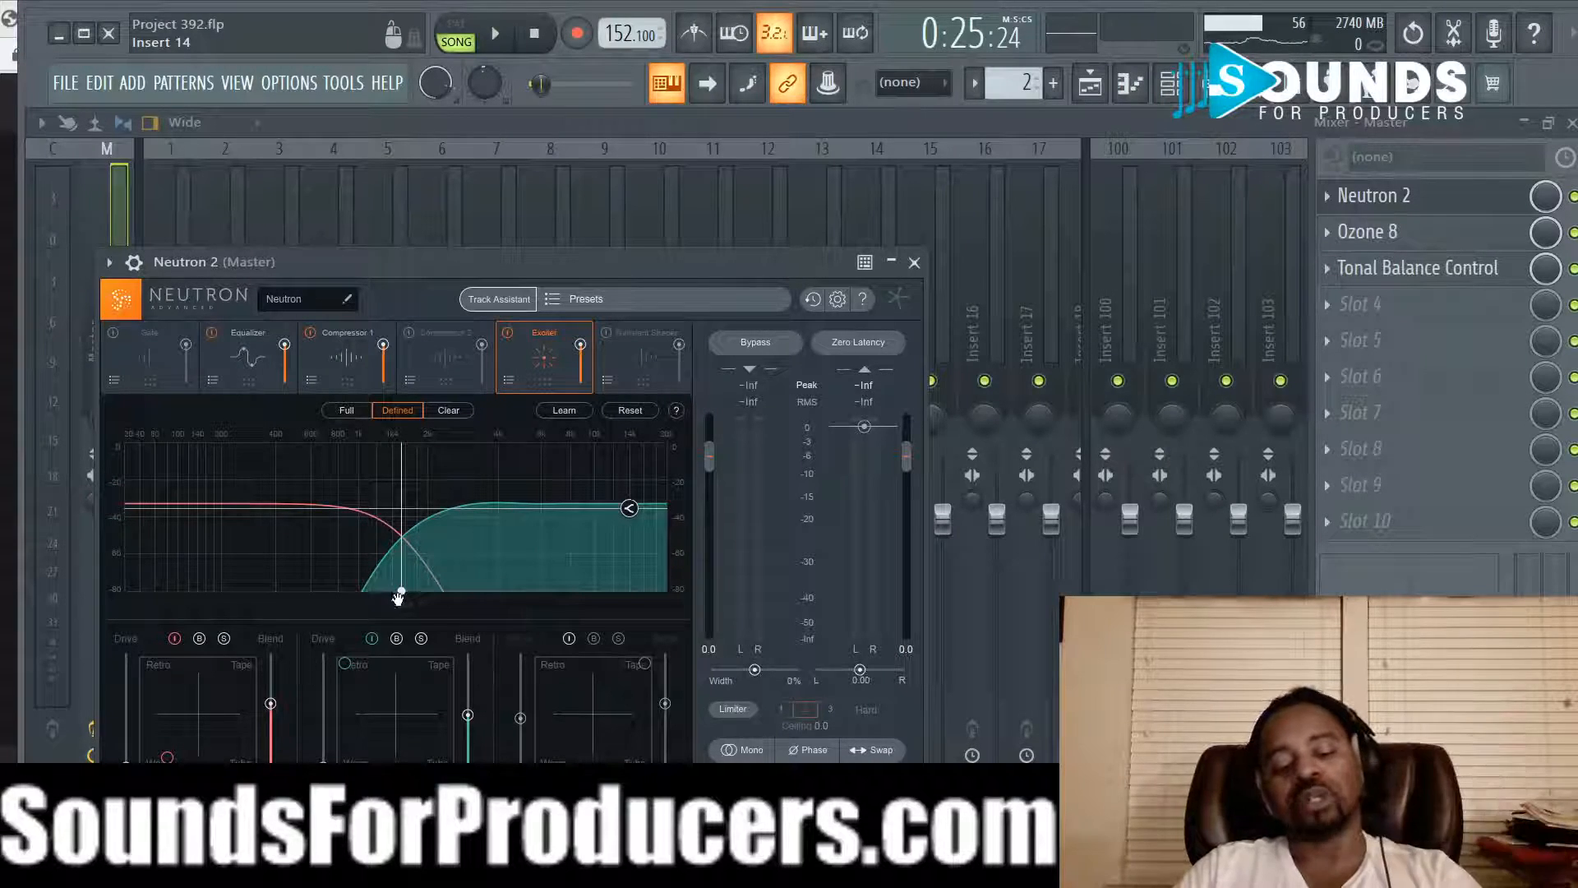
Step: Play the full mix to watch Neutron 2's Exciter and level meters, moving its window higher for a better view
{"action": "key", "text": "space"}
{"action": "left_click_drag", "start_coordinate": [468, 262], "coordinate": [535, 229]}
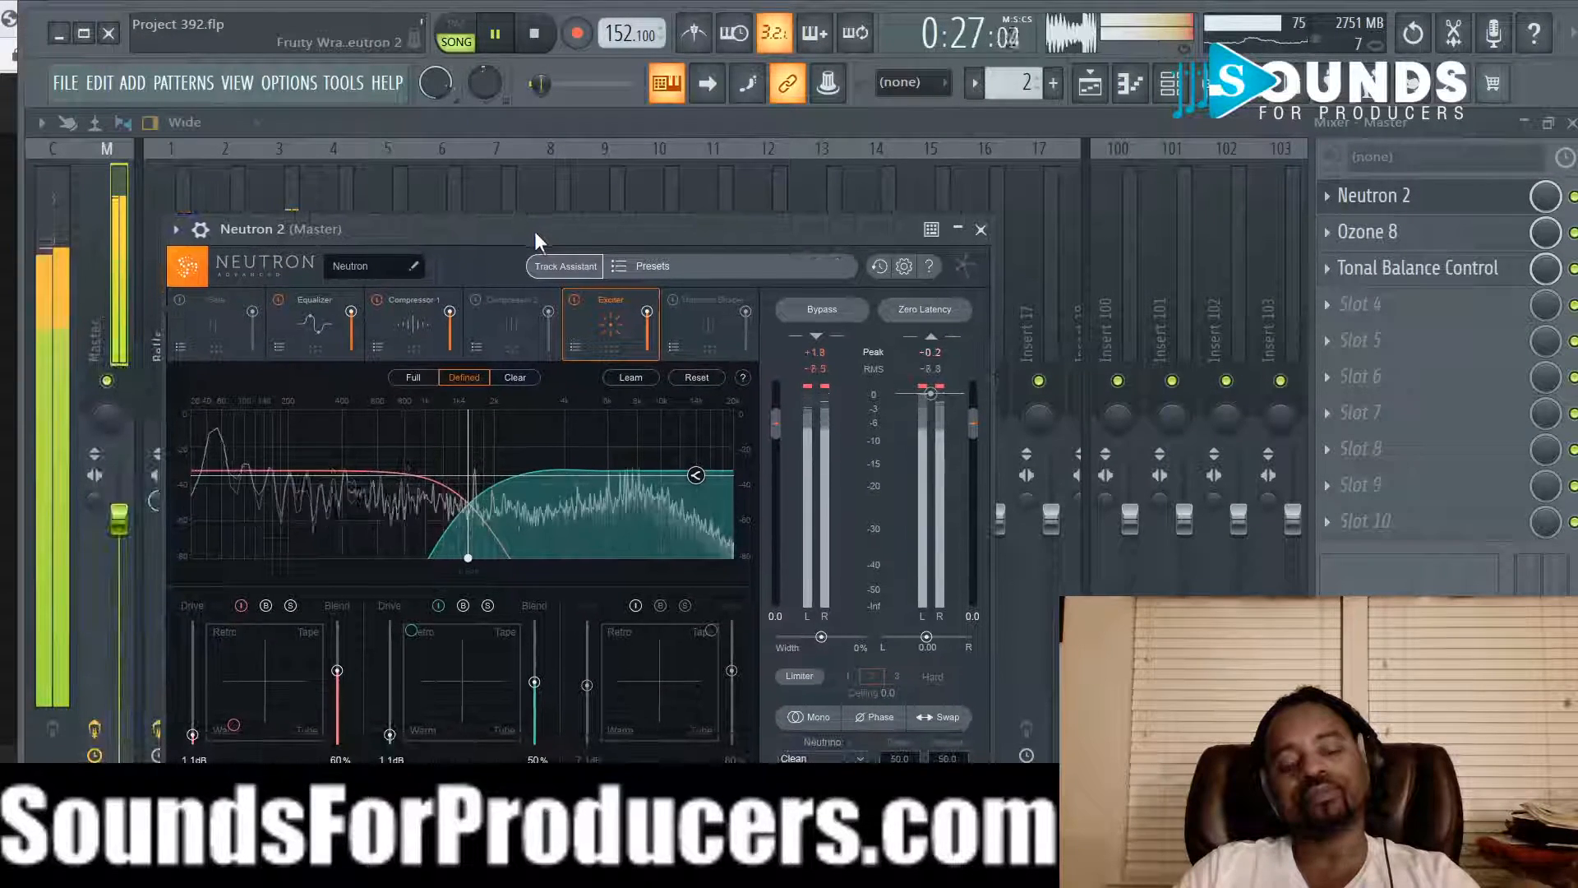
{"action": "key", "text": "space"}
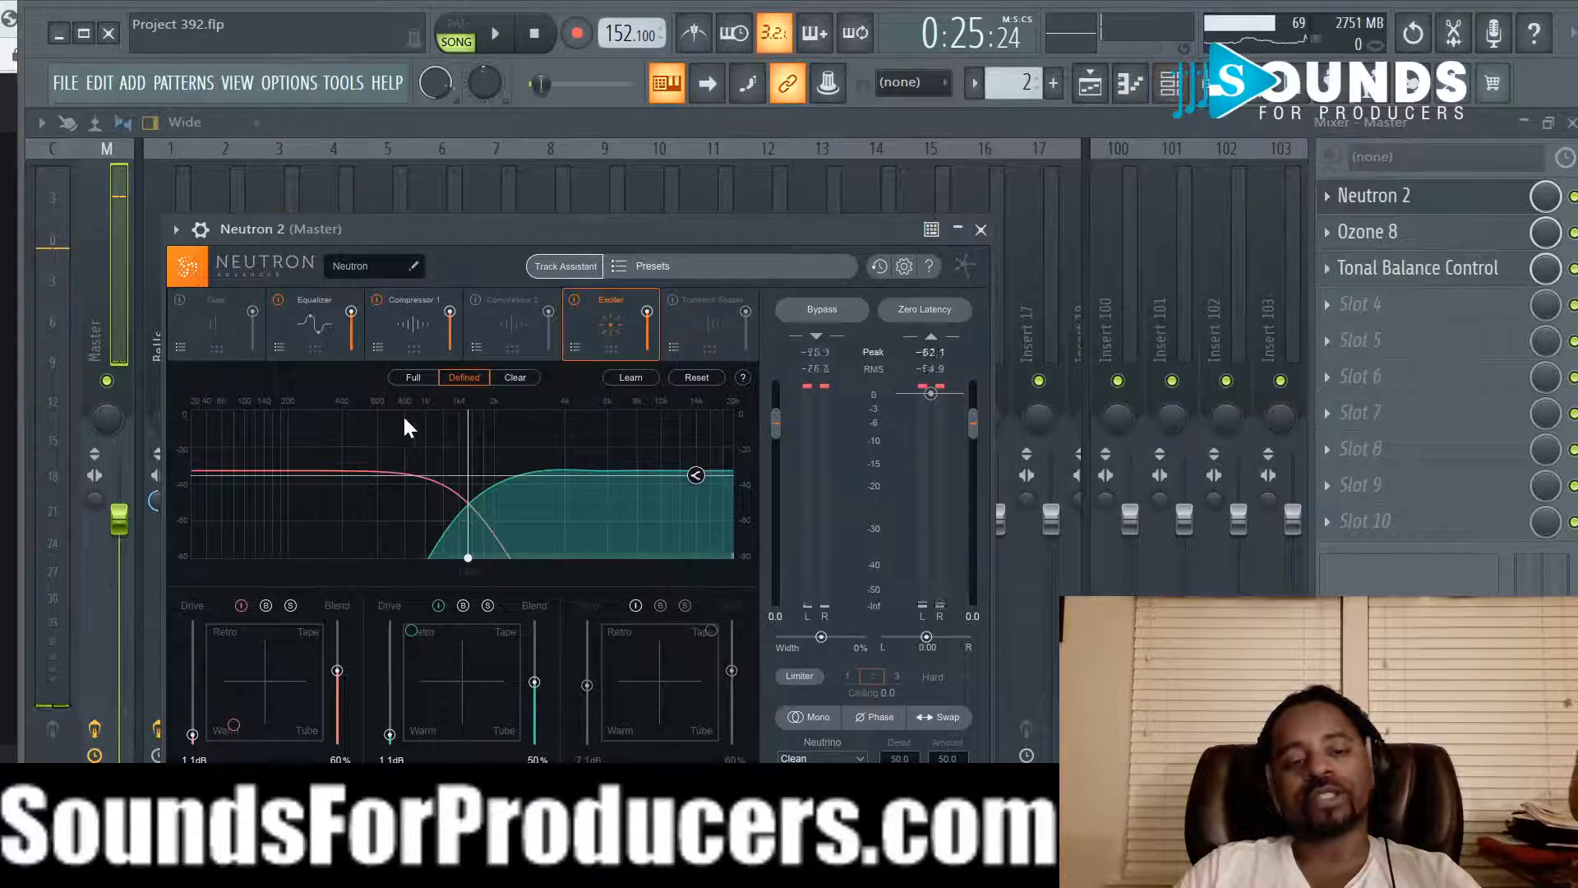
Step: Examine the Equalizer, Compressor 1 and Exciter module settings in the Master track's Neutron 2
{"action": "left_click", "coordinate": [314, 336]}
{"action": "left_click", "coordinate": [393, 329]}
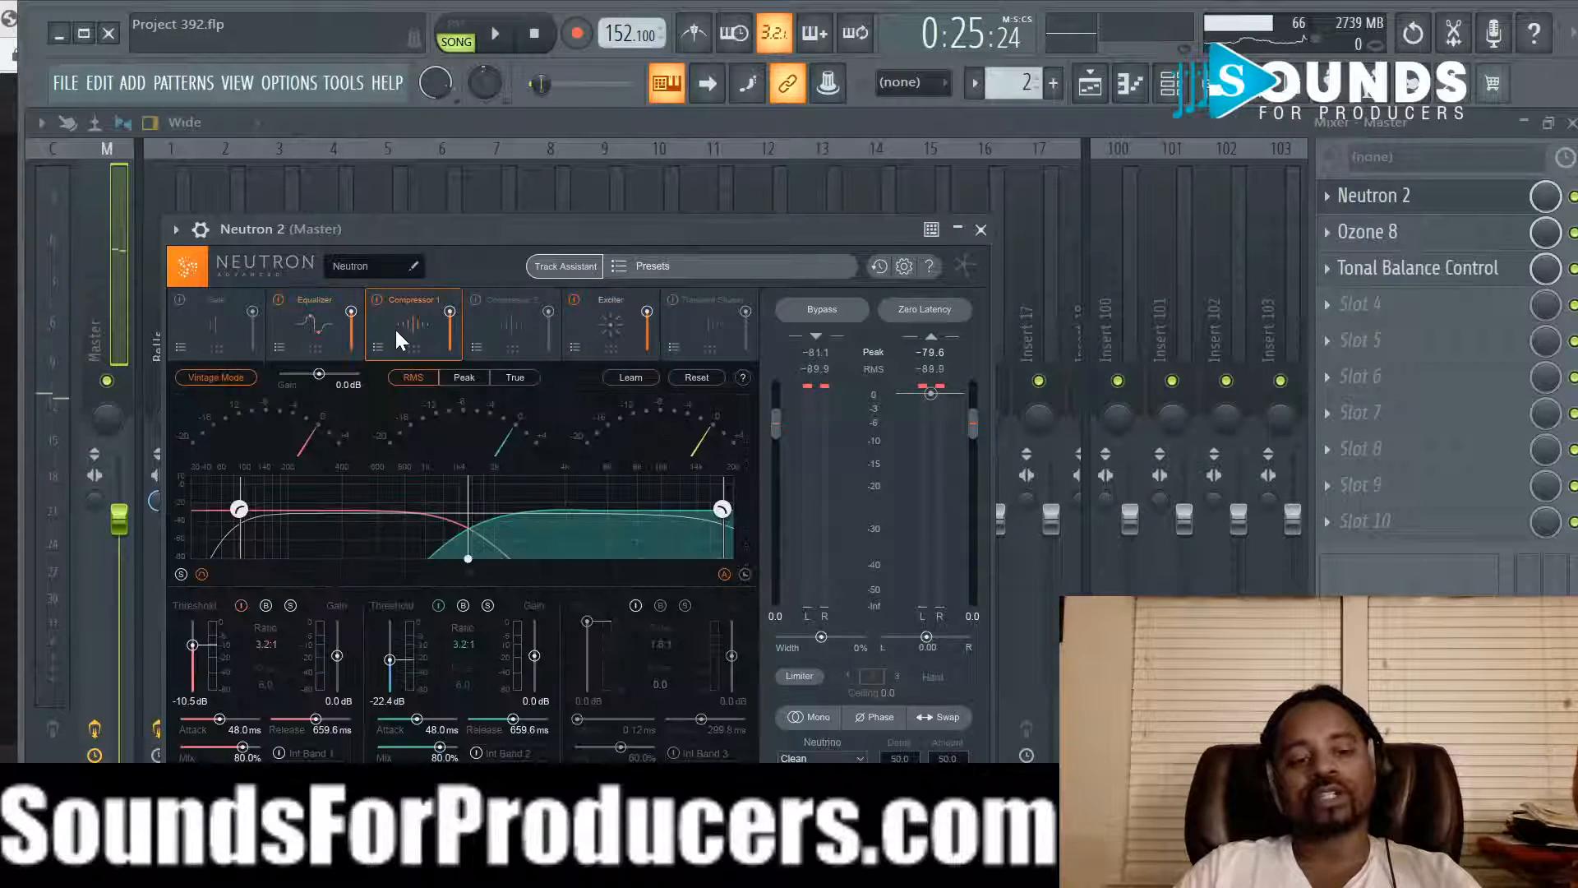
{"action": "left_click", "coordinate": [601, 337]}
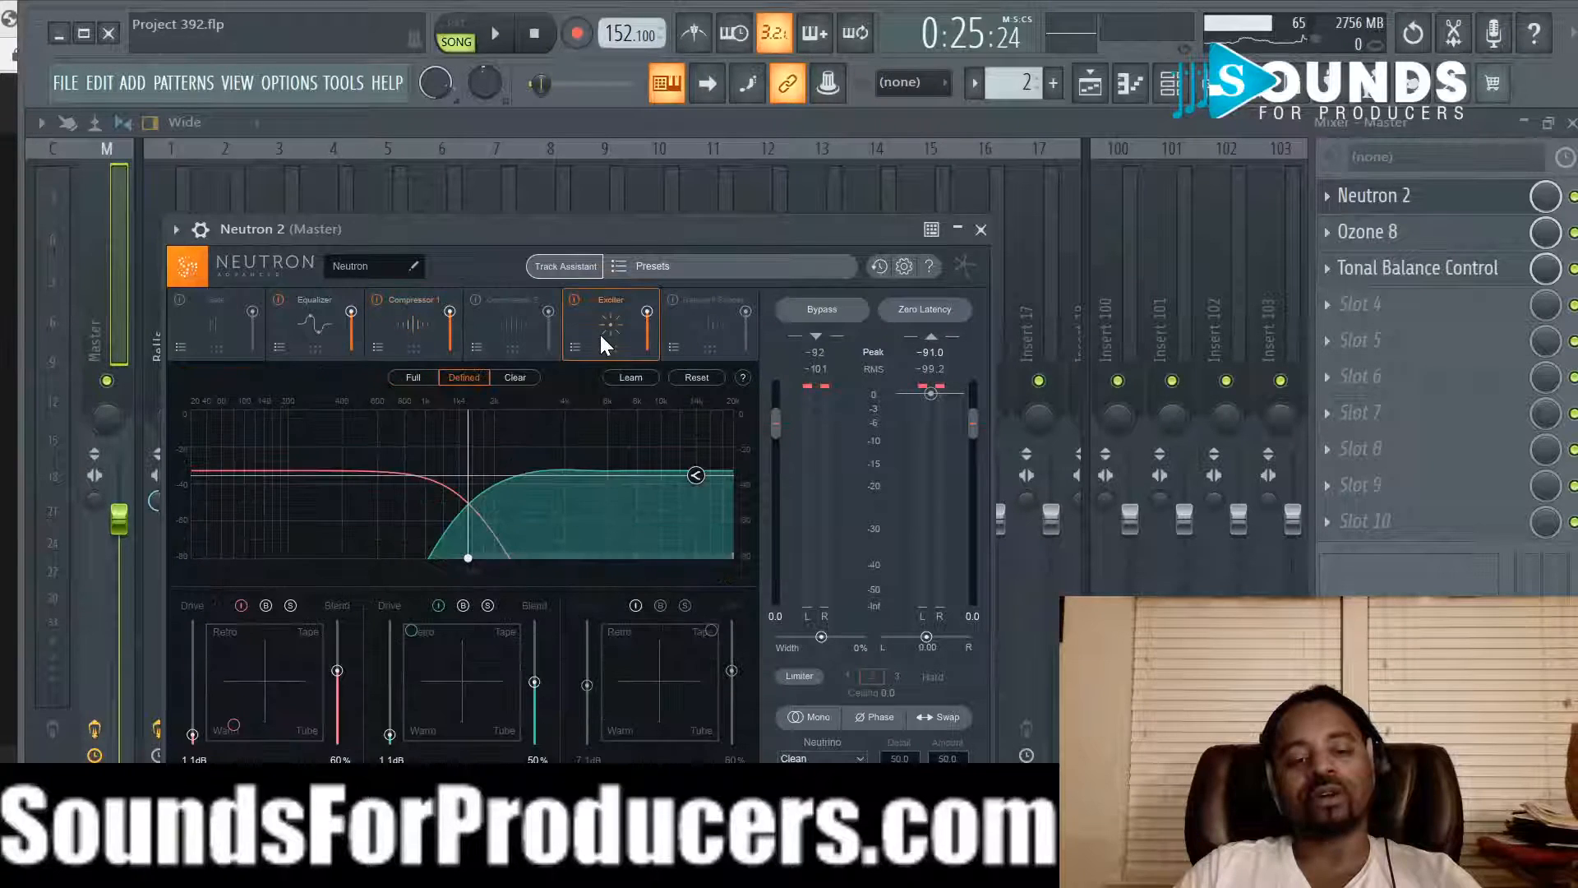
{"action": "left_click", "coordinate": [333, 343]}
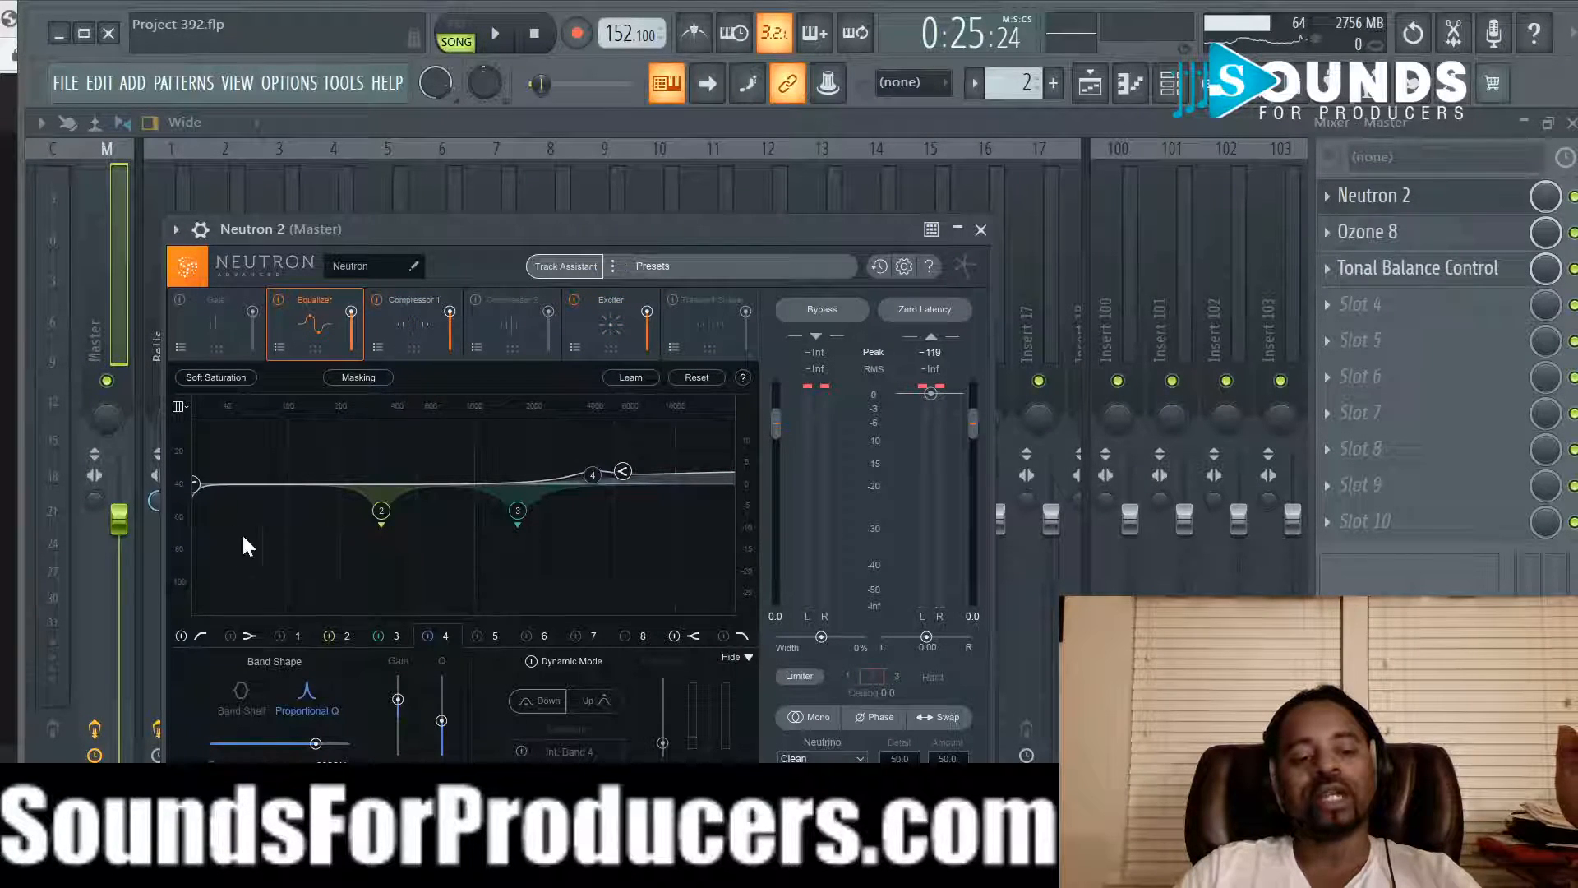
{"action": "left_click", "coordinate": [402, 343]}
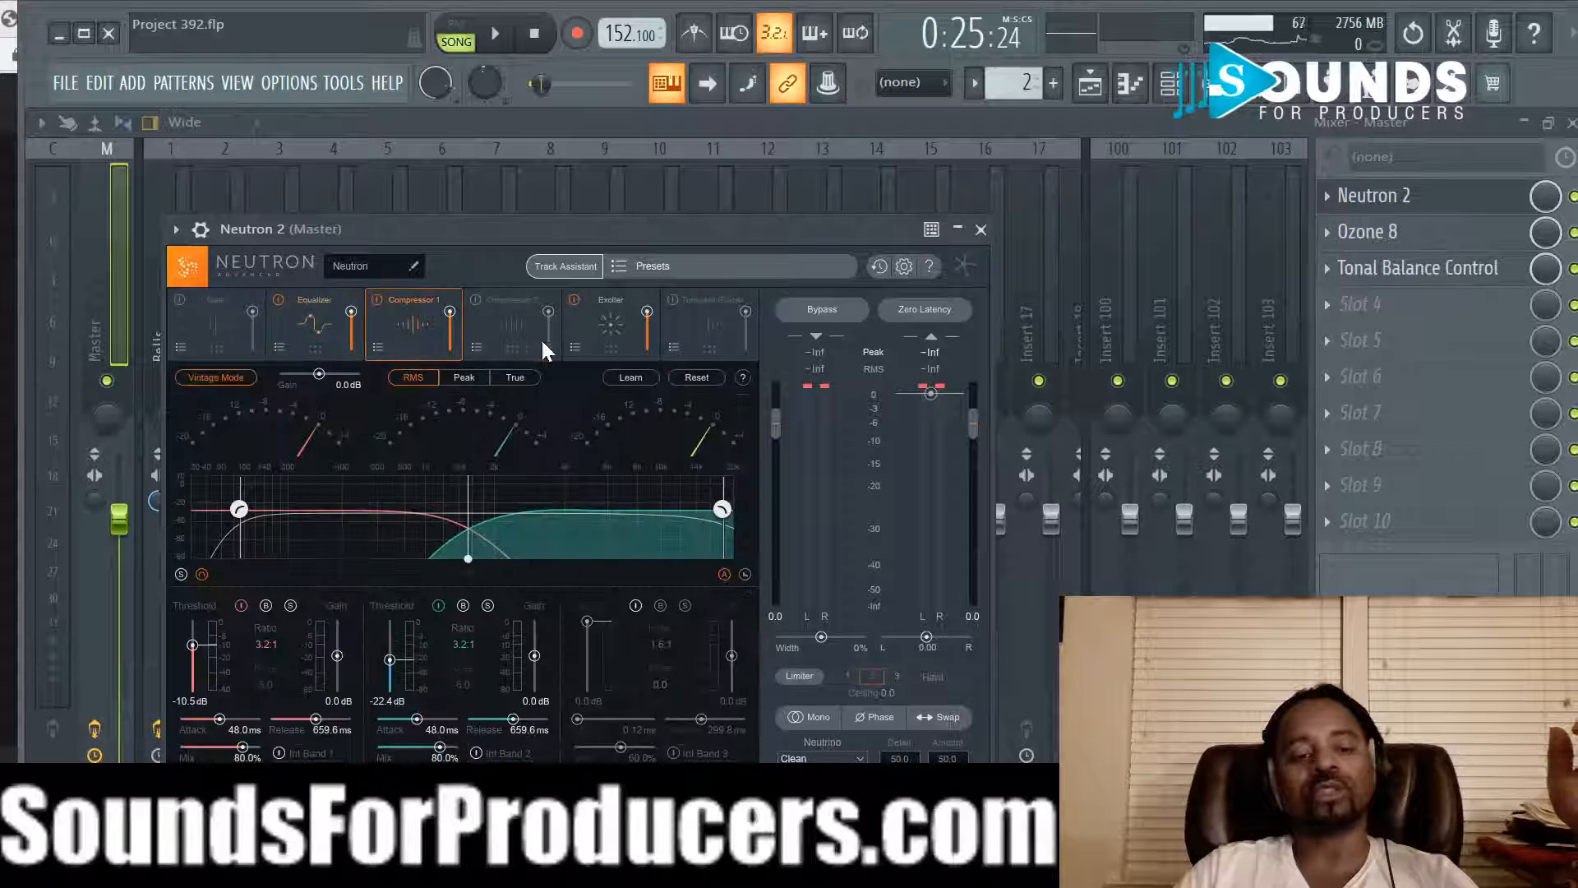
Step: Review the Exciter module and the Track Assistant's instrument, style and intensity options, cancel the assistant and close Neutron 2
{"action": "left_click", "coordinate": [589, 333]}
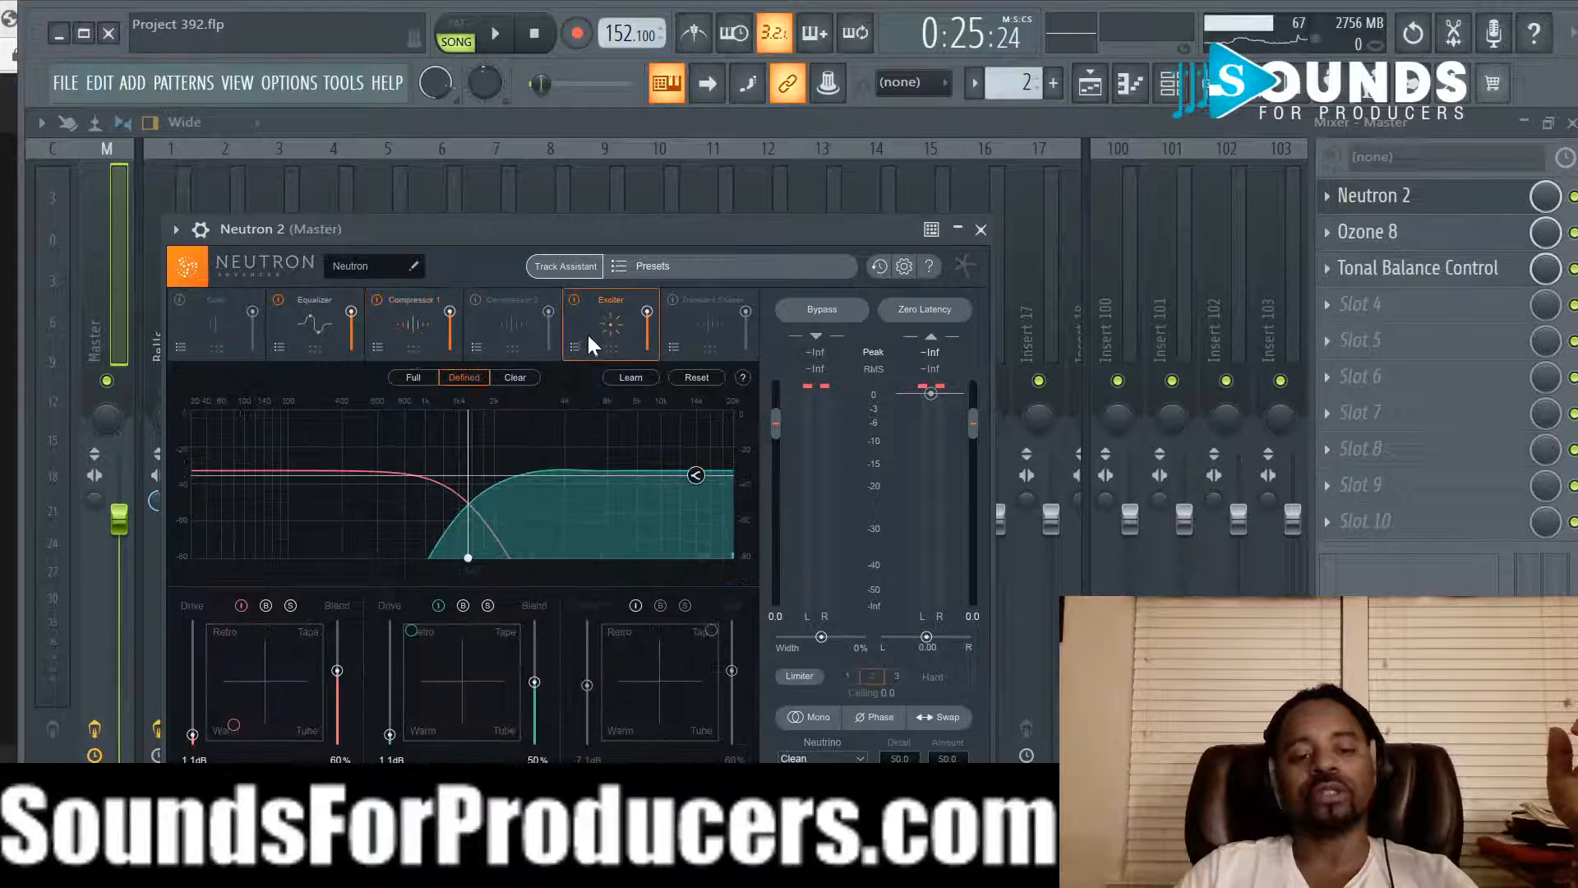
{"action": "left_click", "coordinate": [575, 268]}
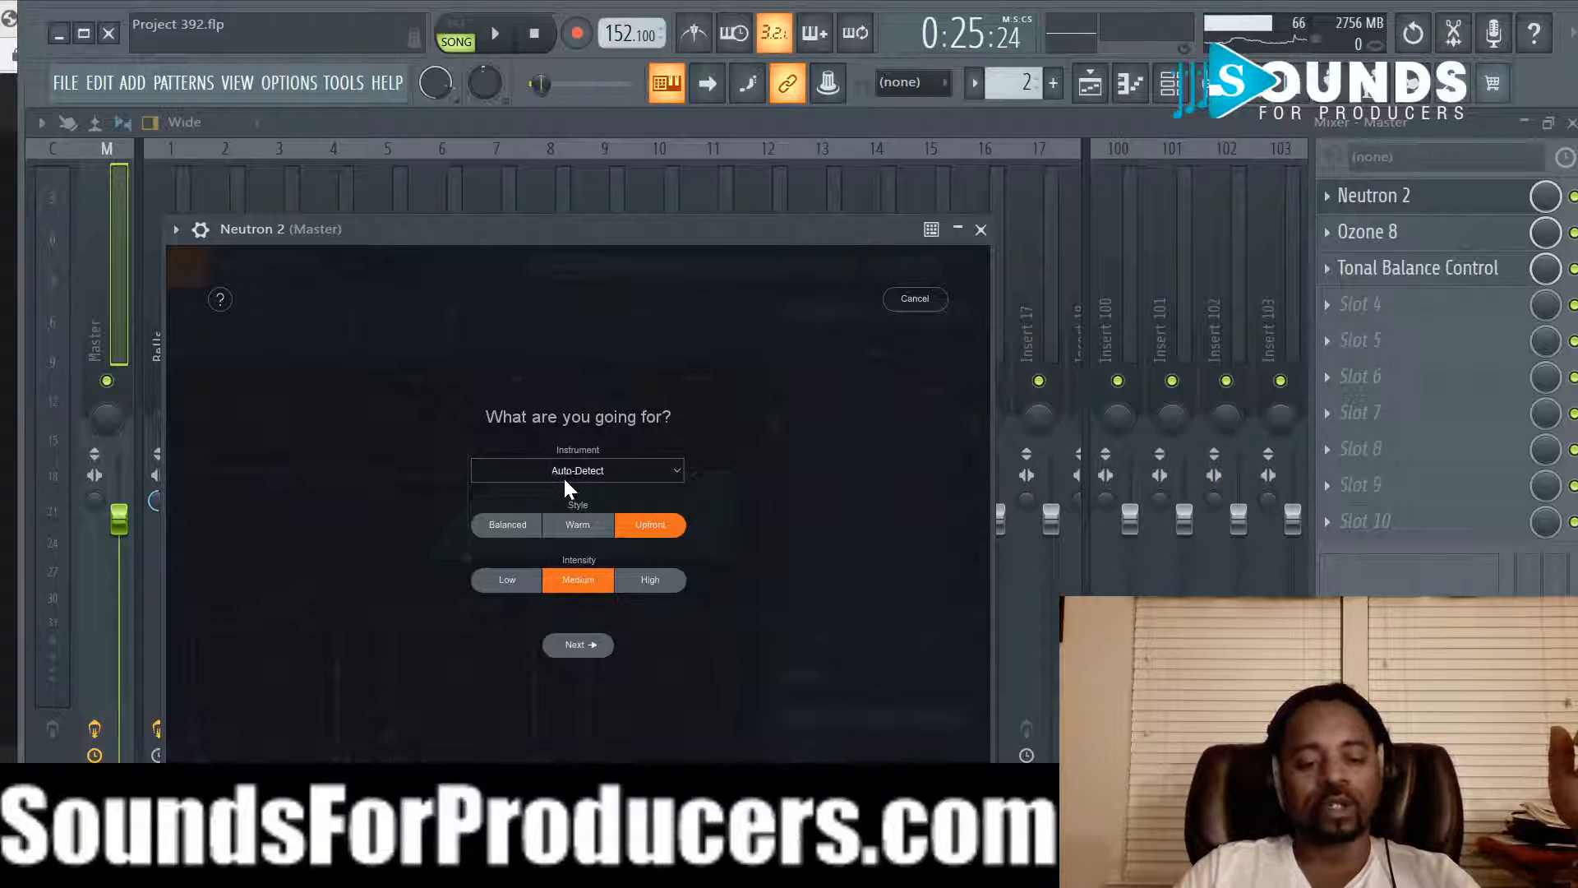
{"action": "left_click", "coordinate": [619, 470]}
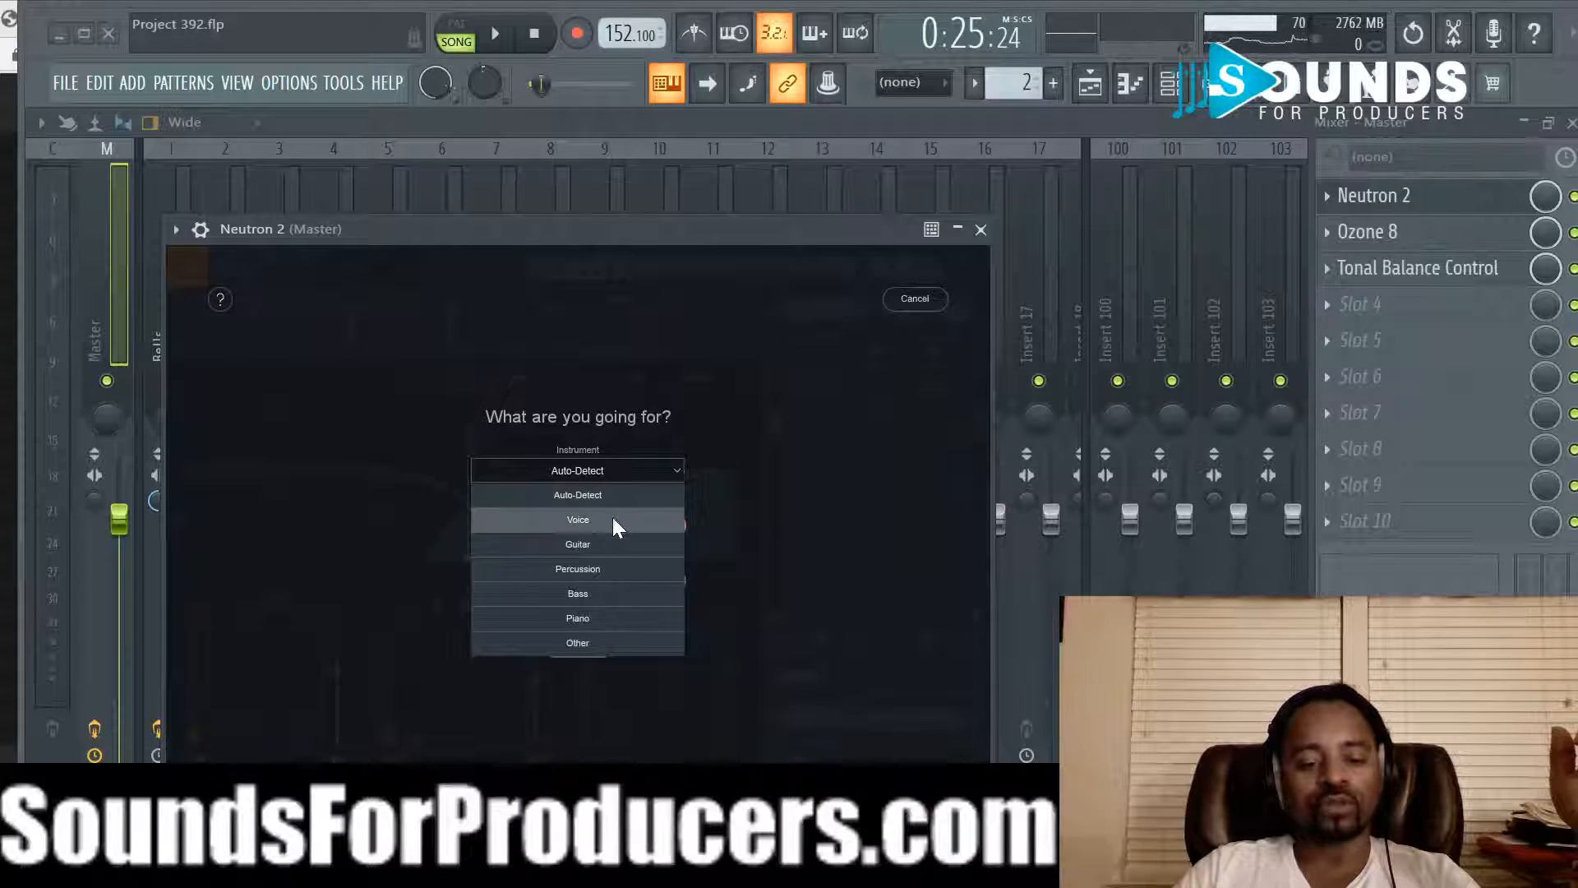
{"action": "left_click", "coordinate": [643, 491]}
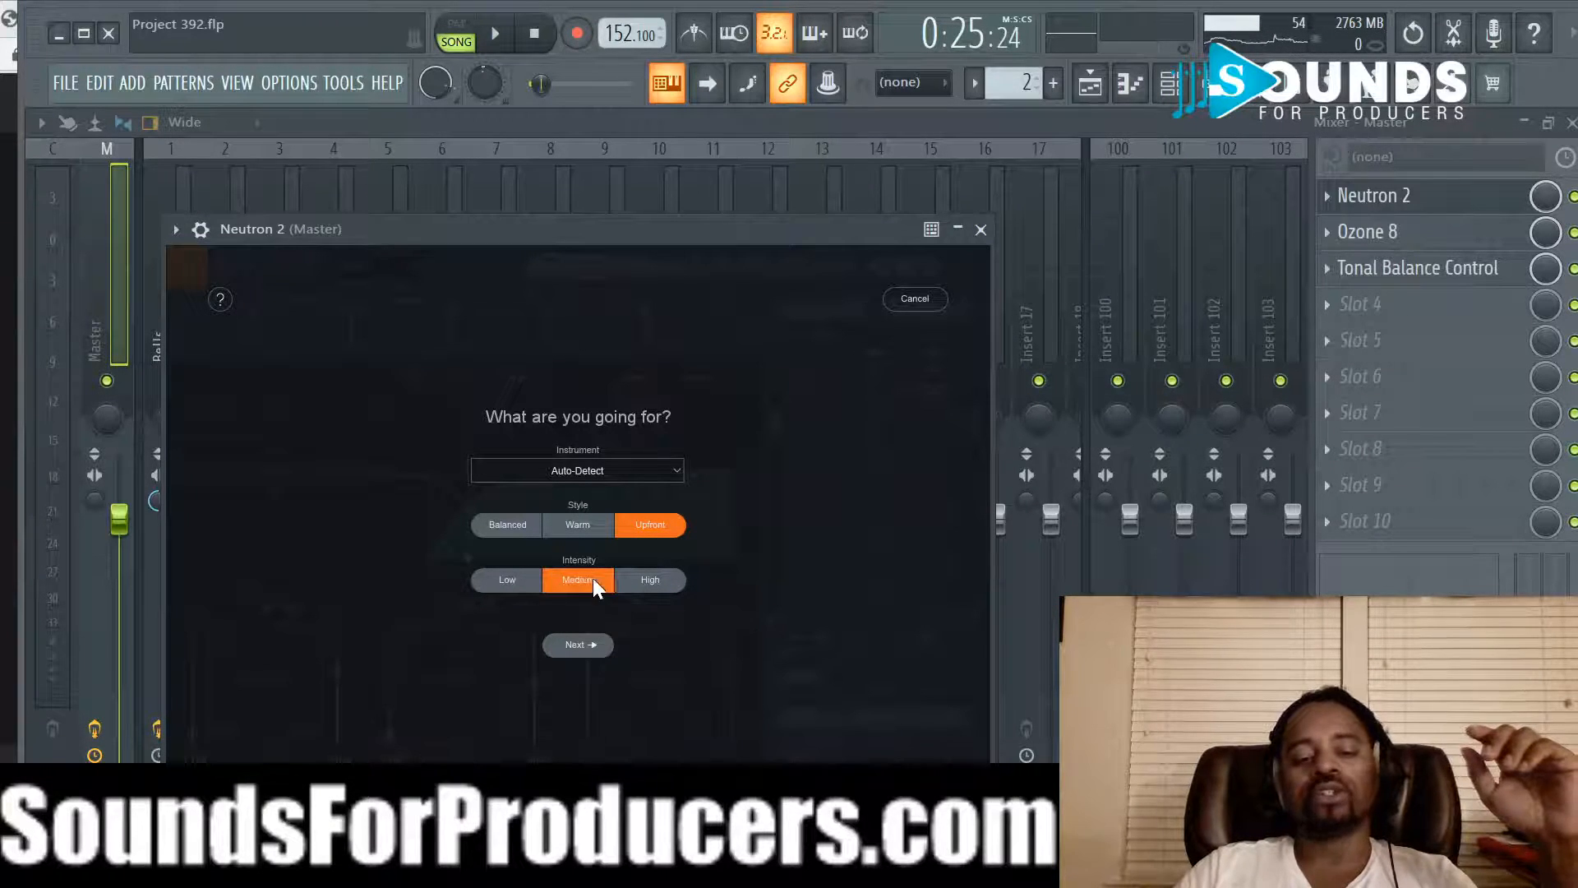
{"action": "left_click", "coordinate": [919, 299]}
{"action": "left_click", "coordinate": [983, 230]}
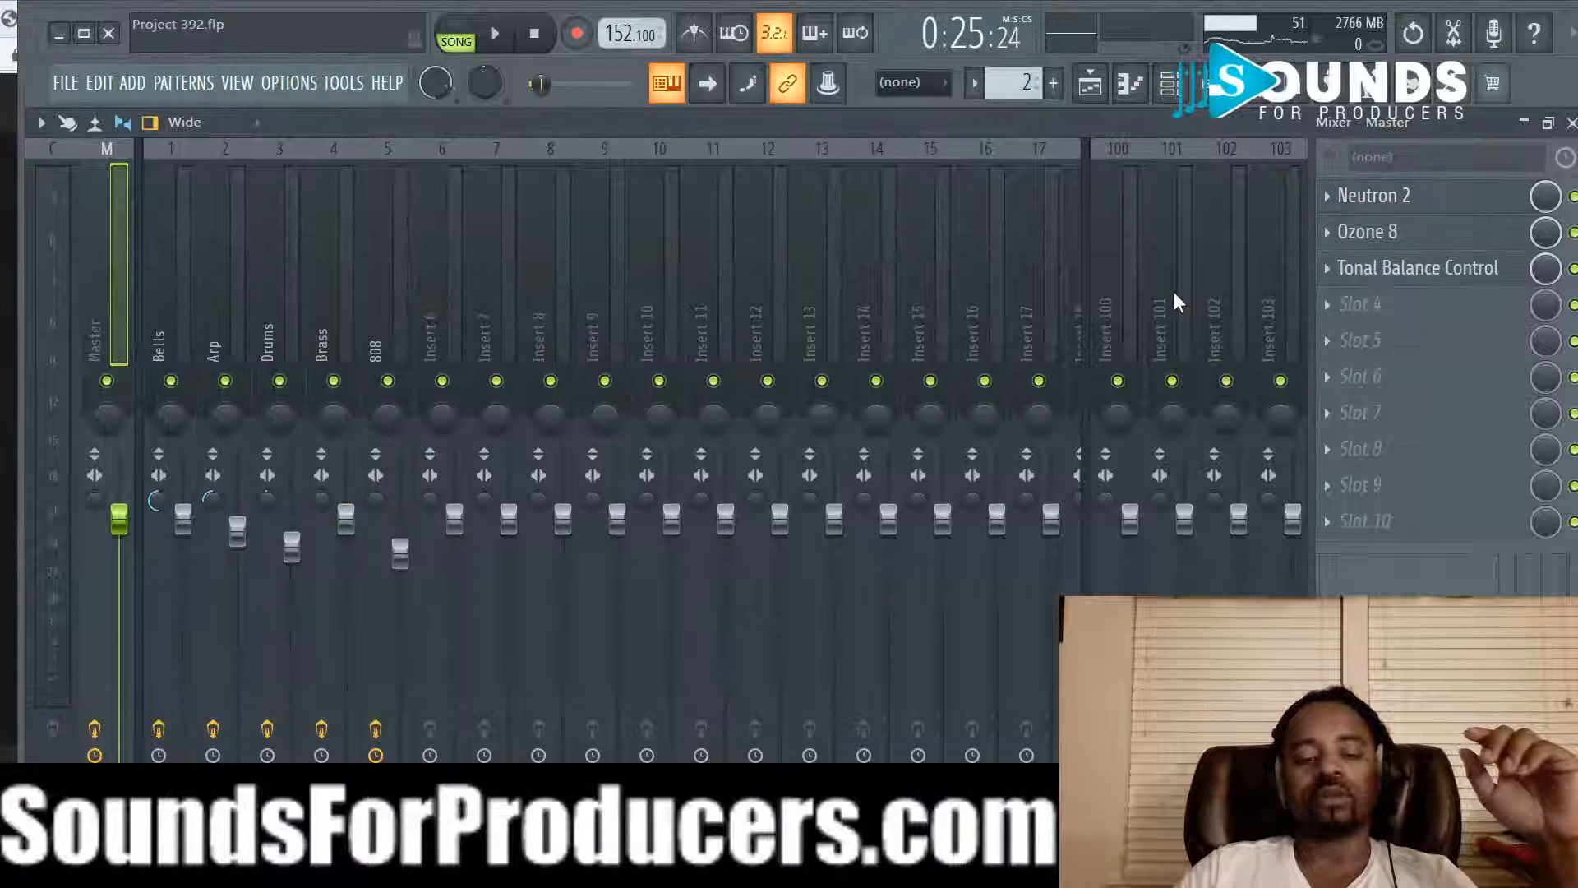
Step: Play the full mix briefly, and open Ozone 8 on the Master track with its window moved for a full view
{"action": "key", "text": "space"}
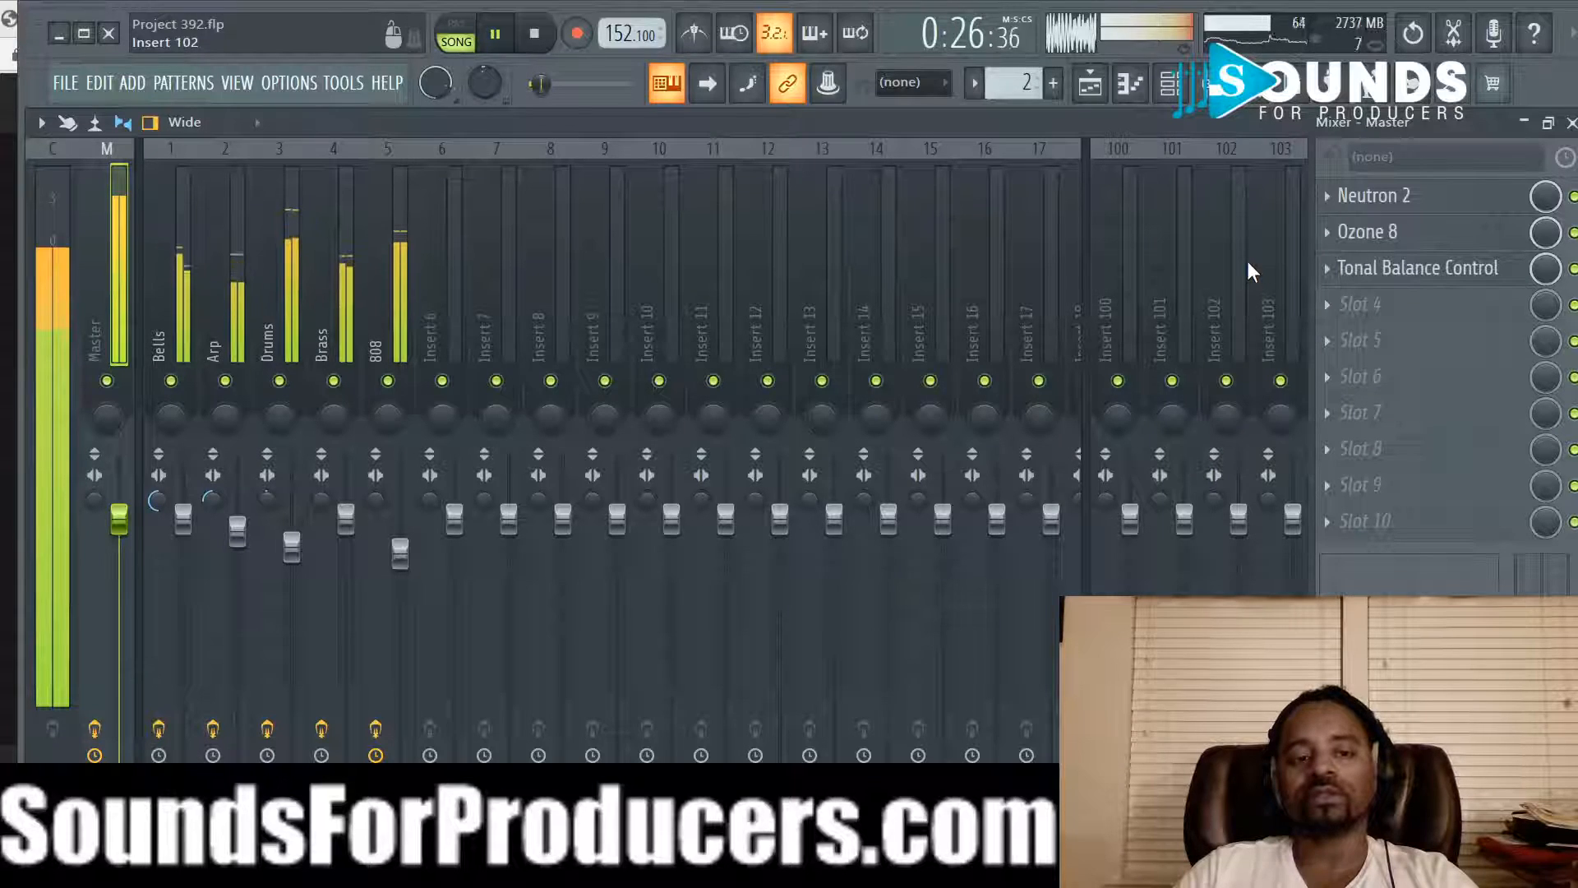
{"action": "key", "text": "space"}
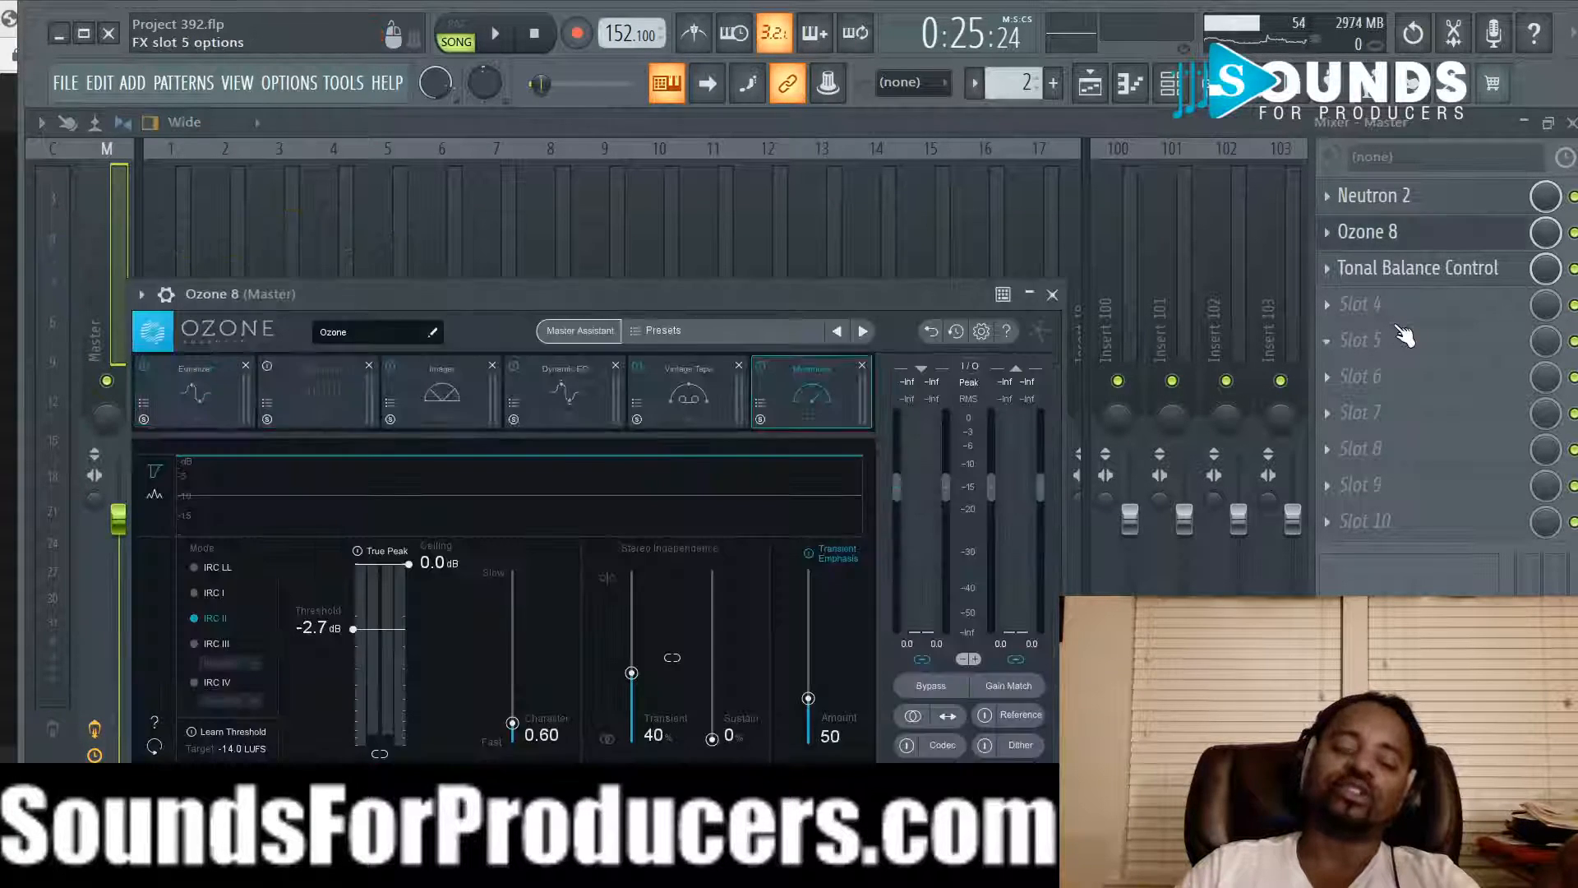
{"action": "left_click", "coordinate": [569, 333]}
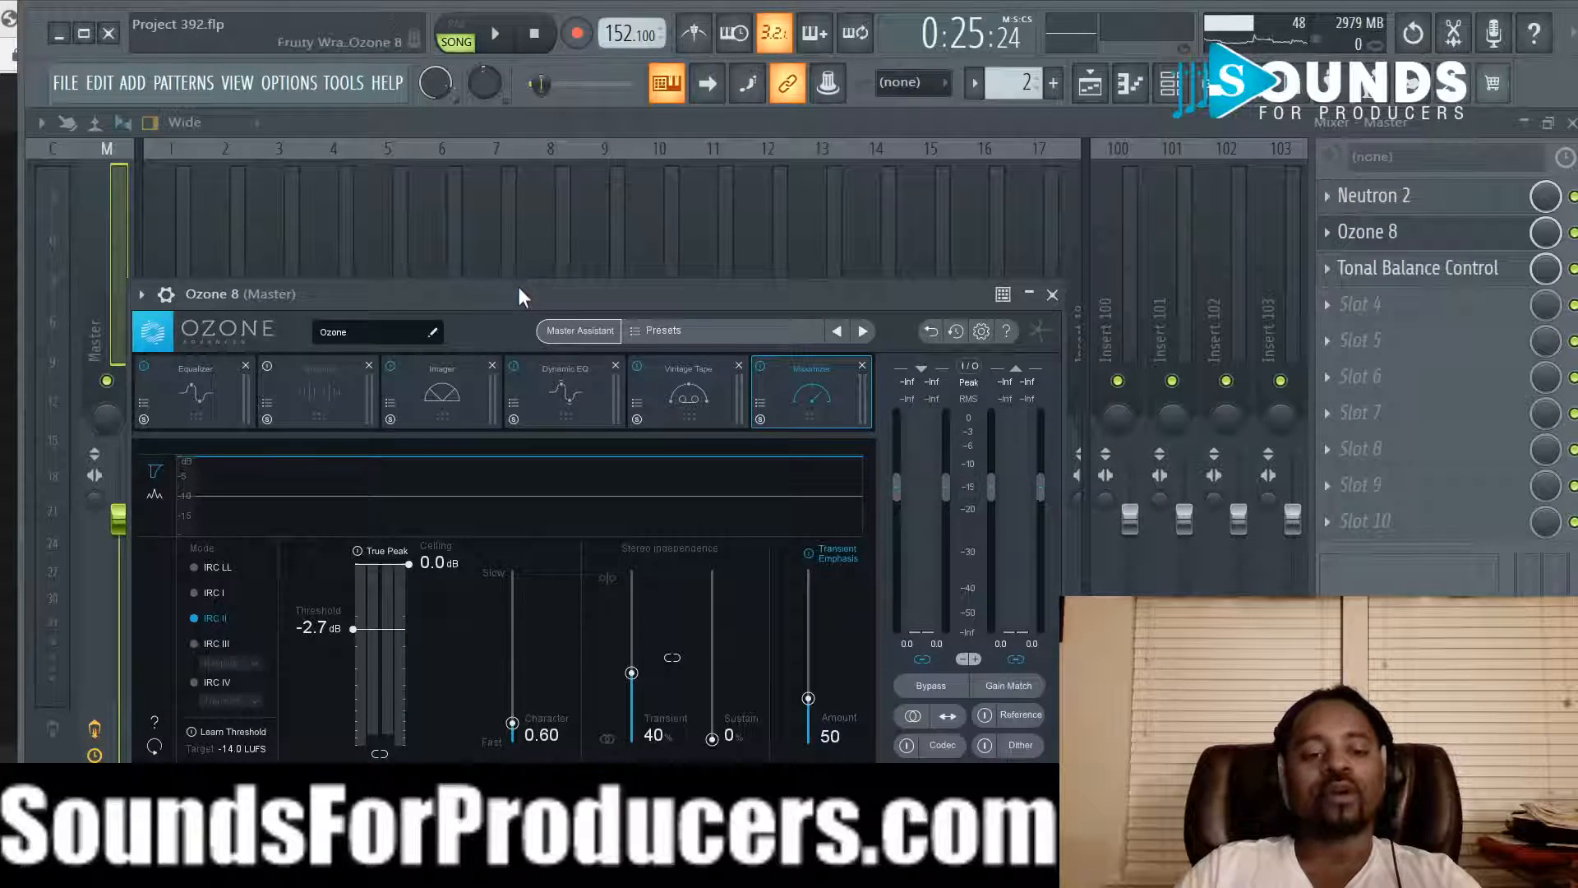
{"action": "left_click_drag", "start_coordinate": [516, 285], "coordinate": [757, 264]}
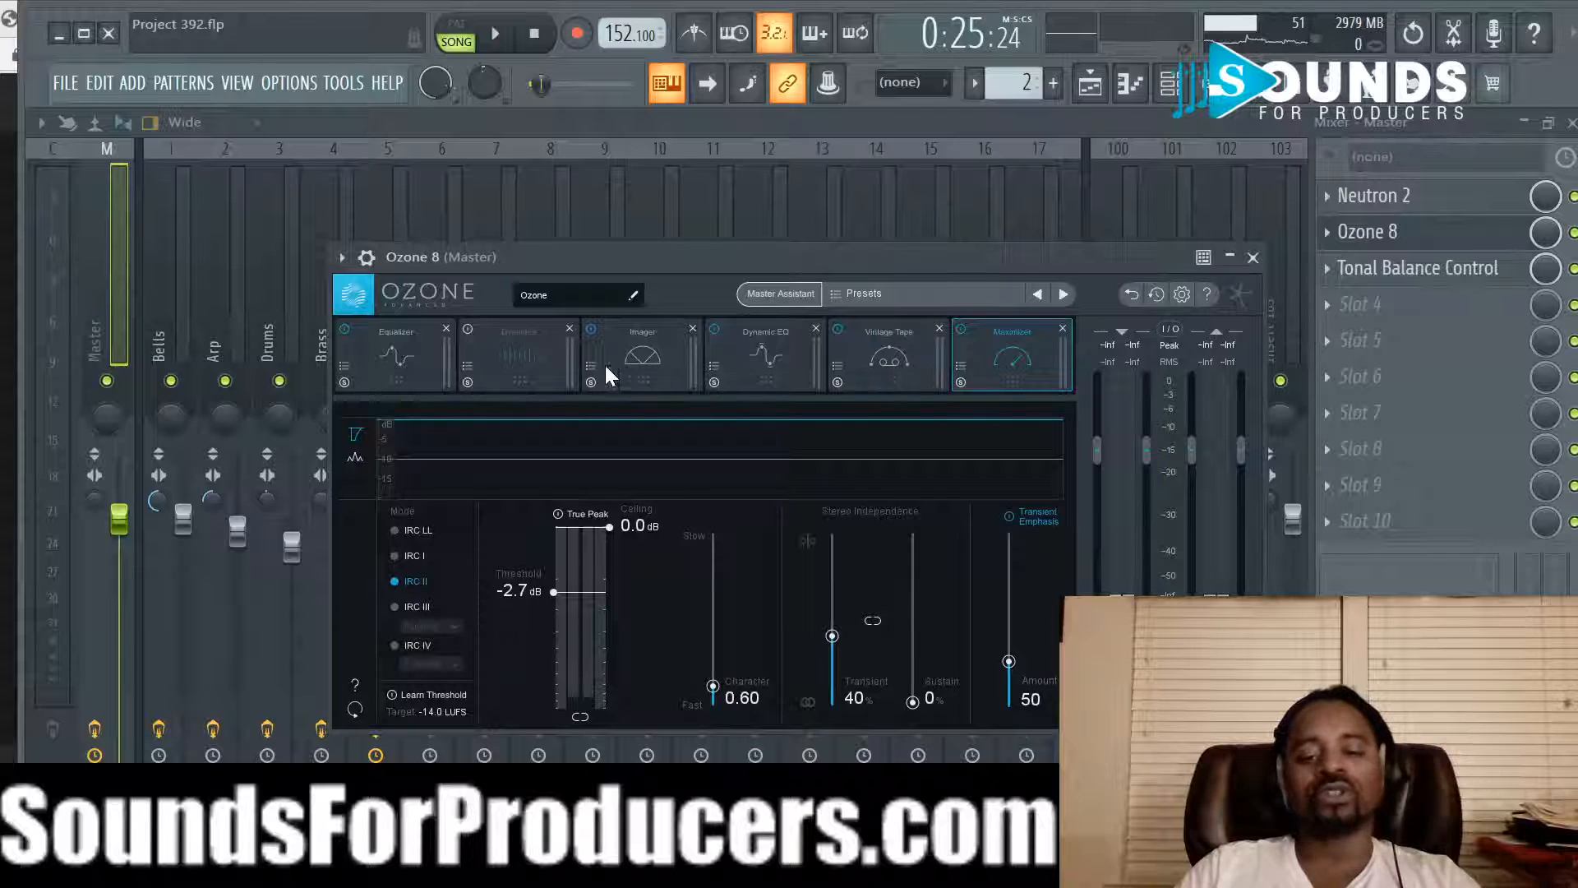
Step: Examine Ozone 8's Equalizer, Dynamics, Imager, Dynamic EQ, Vintage Tape and Maximizer settings, and close its window
{"action": "left_click", "coordinate": [393, 349]}
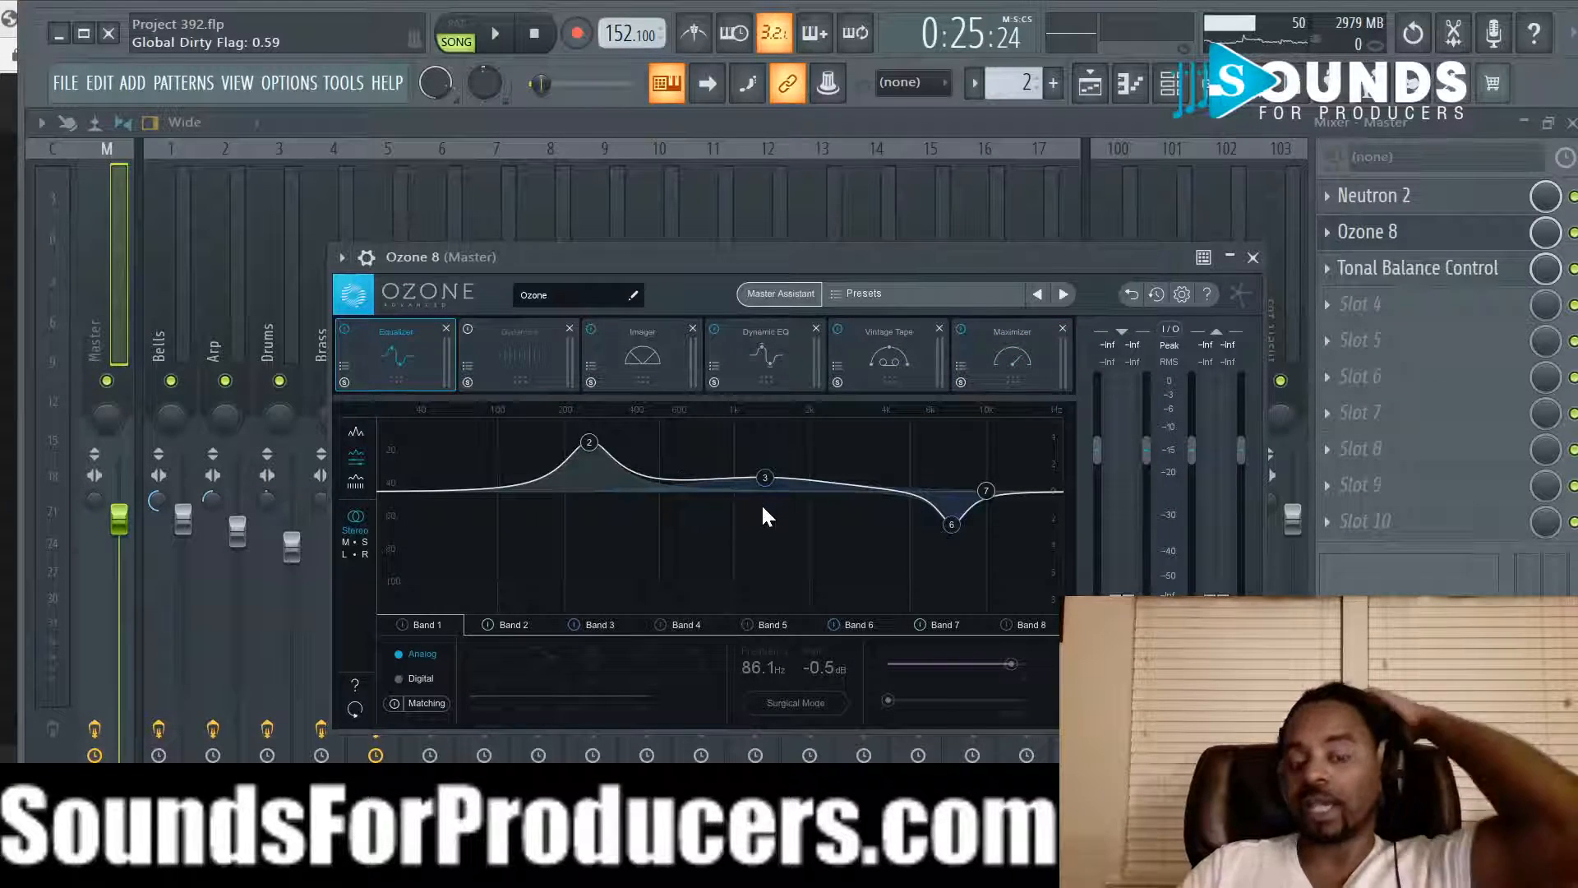
{"action": "left_click", "coordinate": [572, 378]}
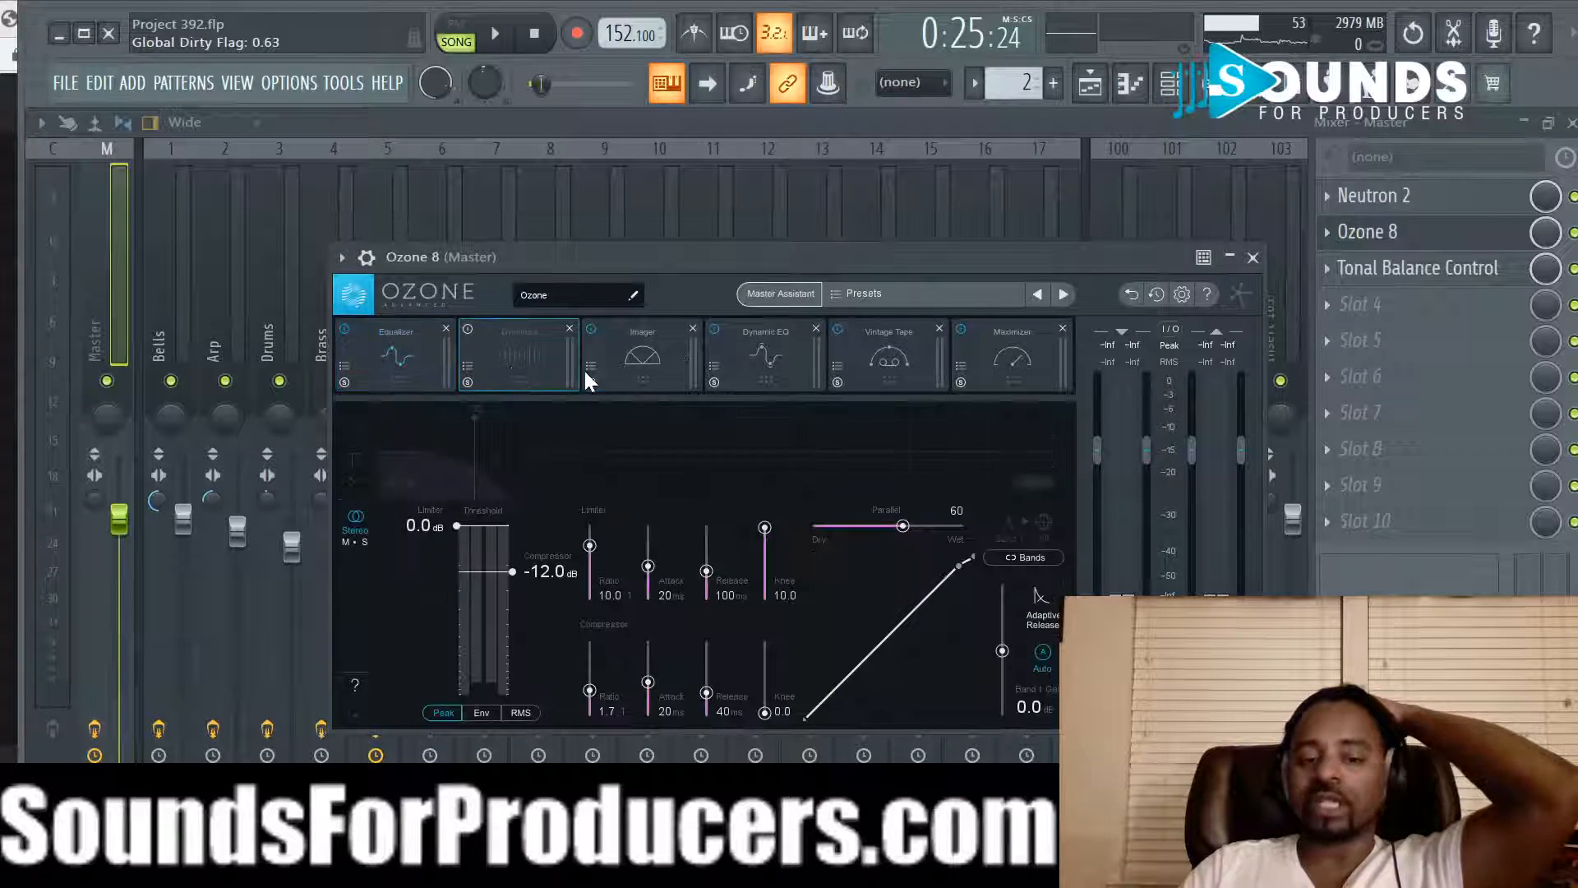
{"action": "left_click", "coordinate": [625, 370]}
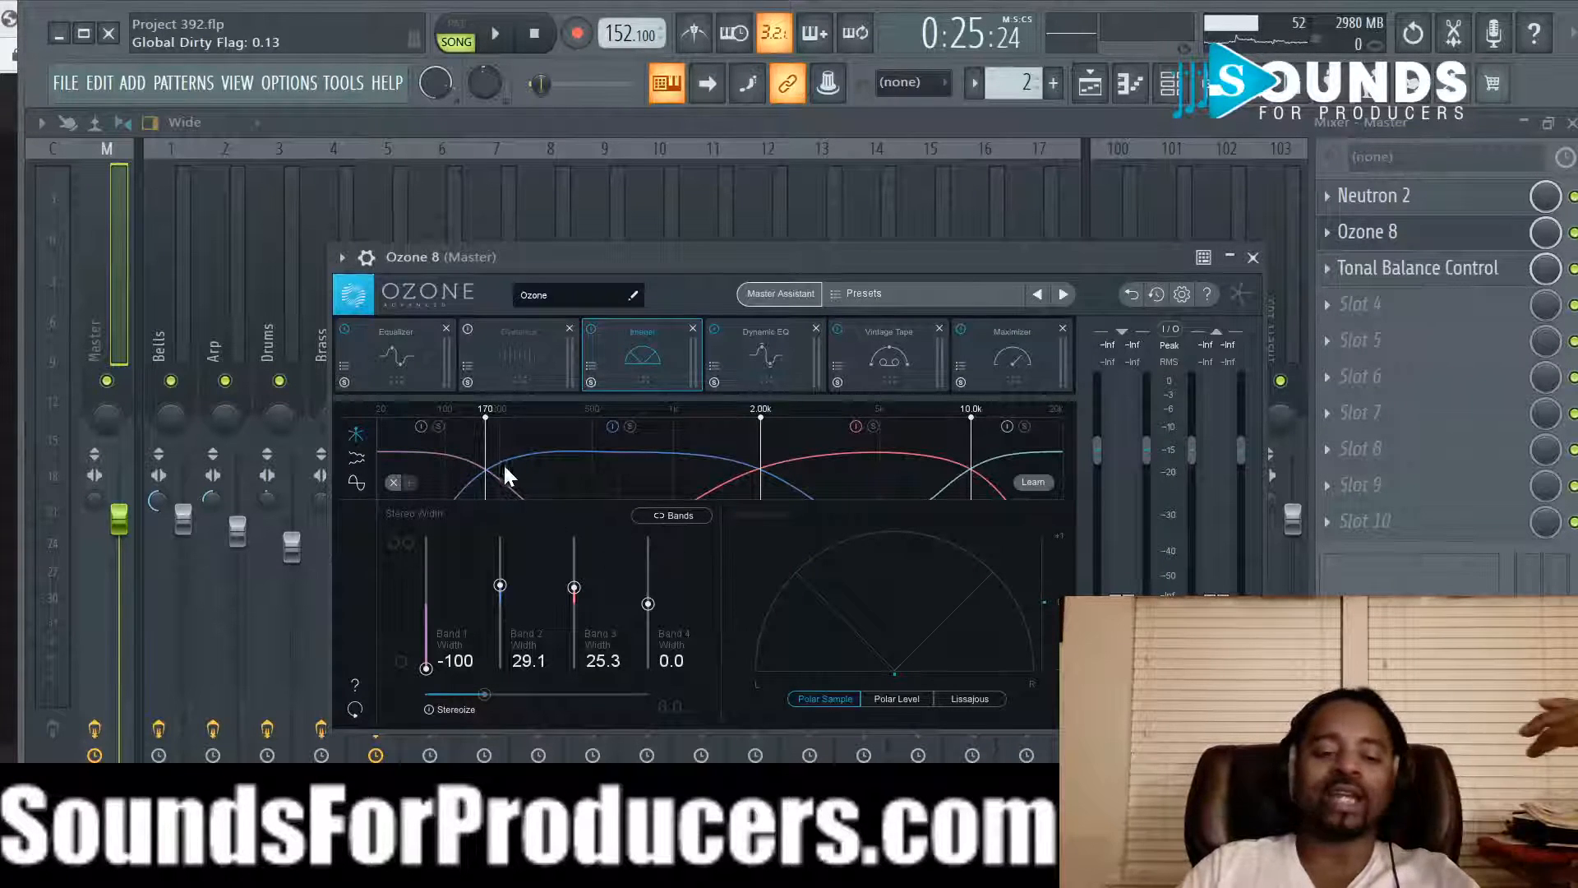
{"action": "left_click", "coordinate": [754, 366]}
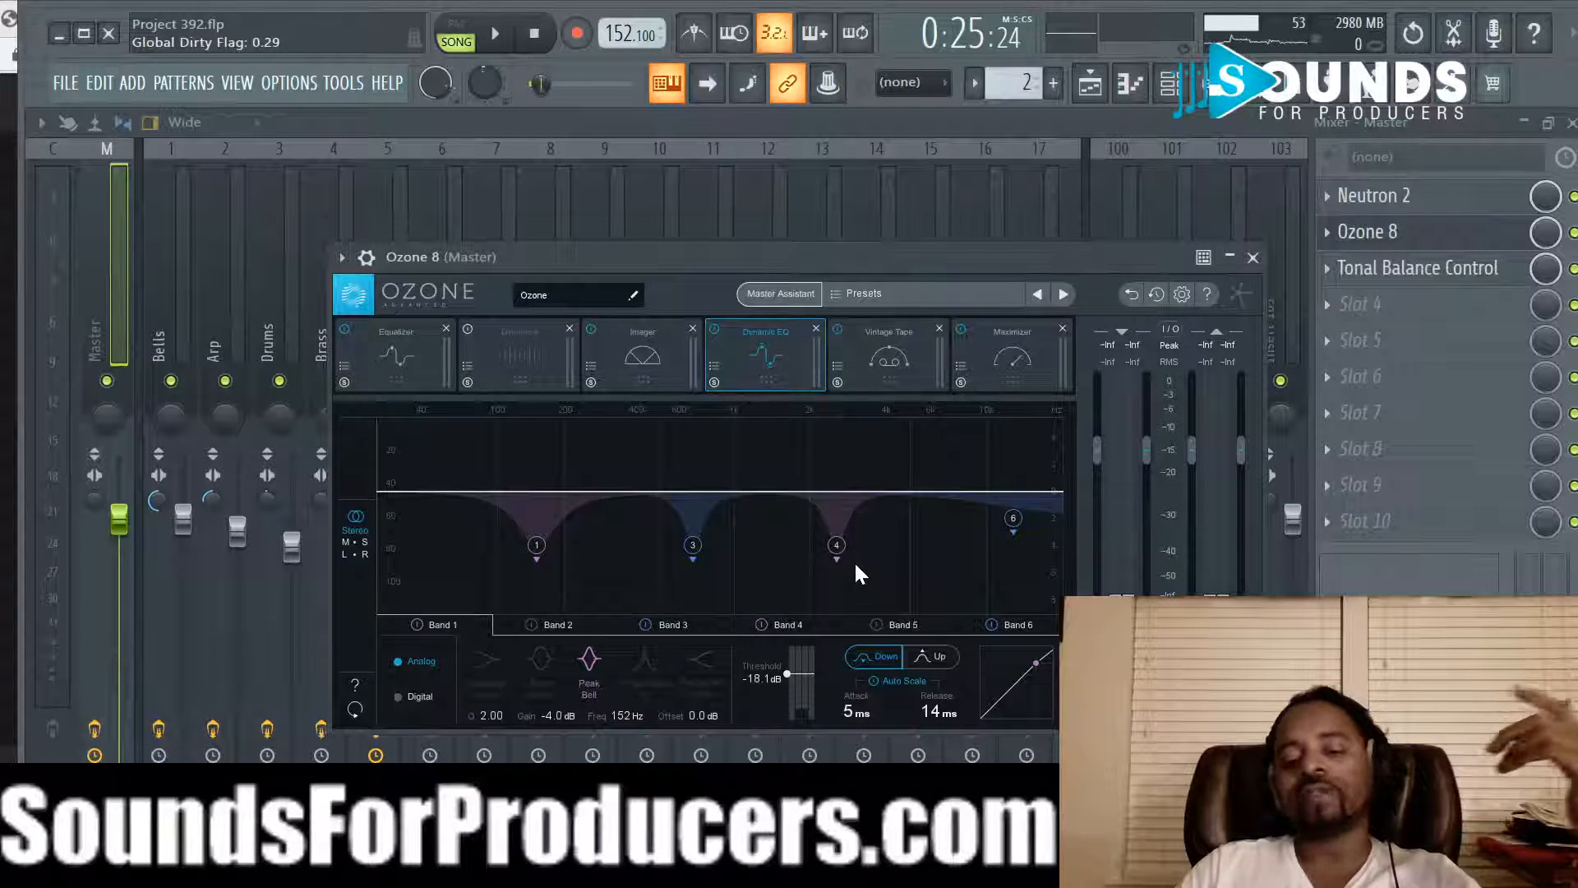
{"action": "left_click", "coordinate": [876, 357]}
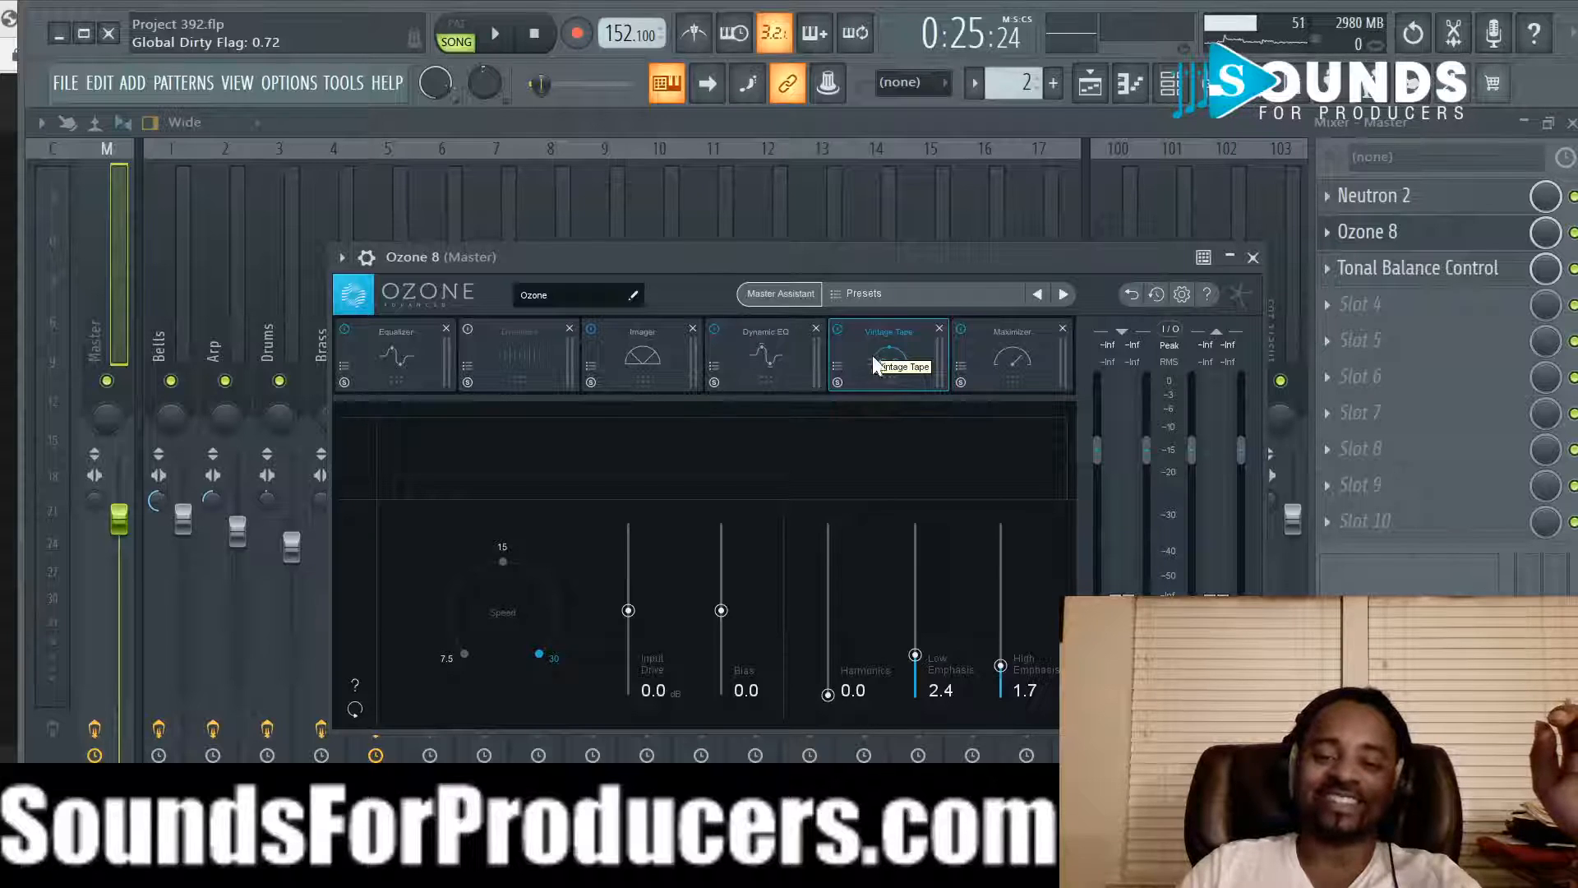
{"action": "left_click", "coordinate": [1008, 356]}
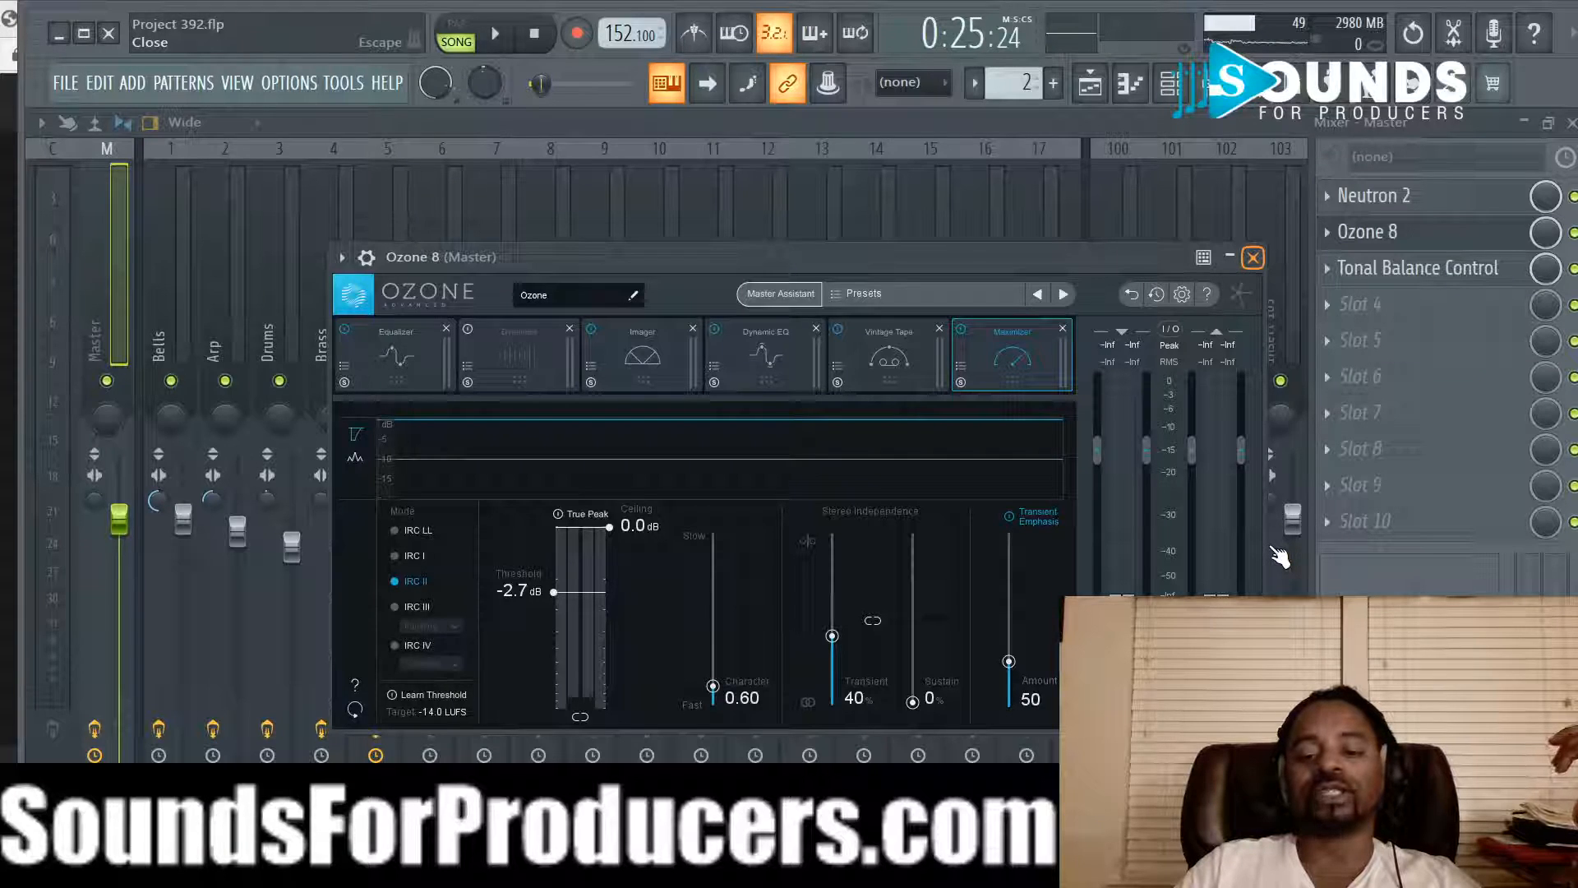
{"action": "key", "text": "Escape"}
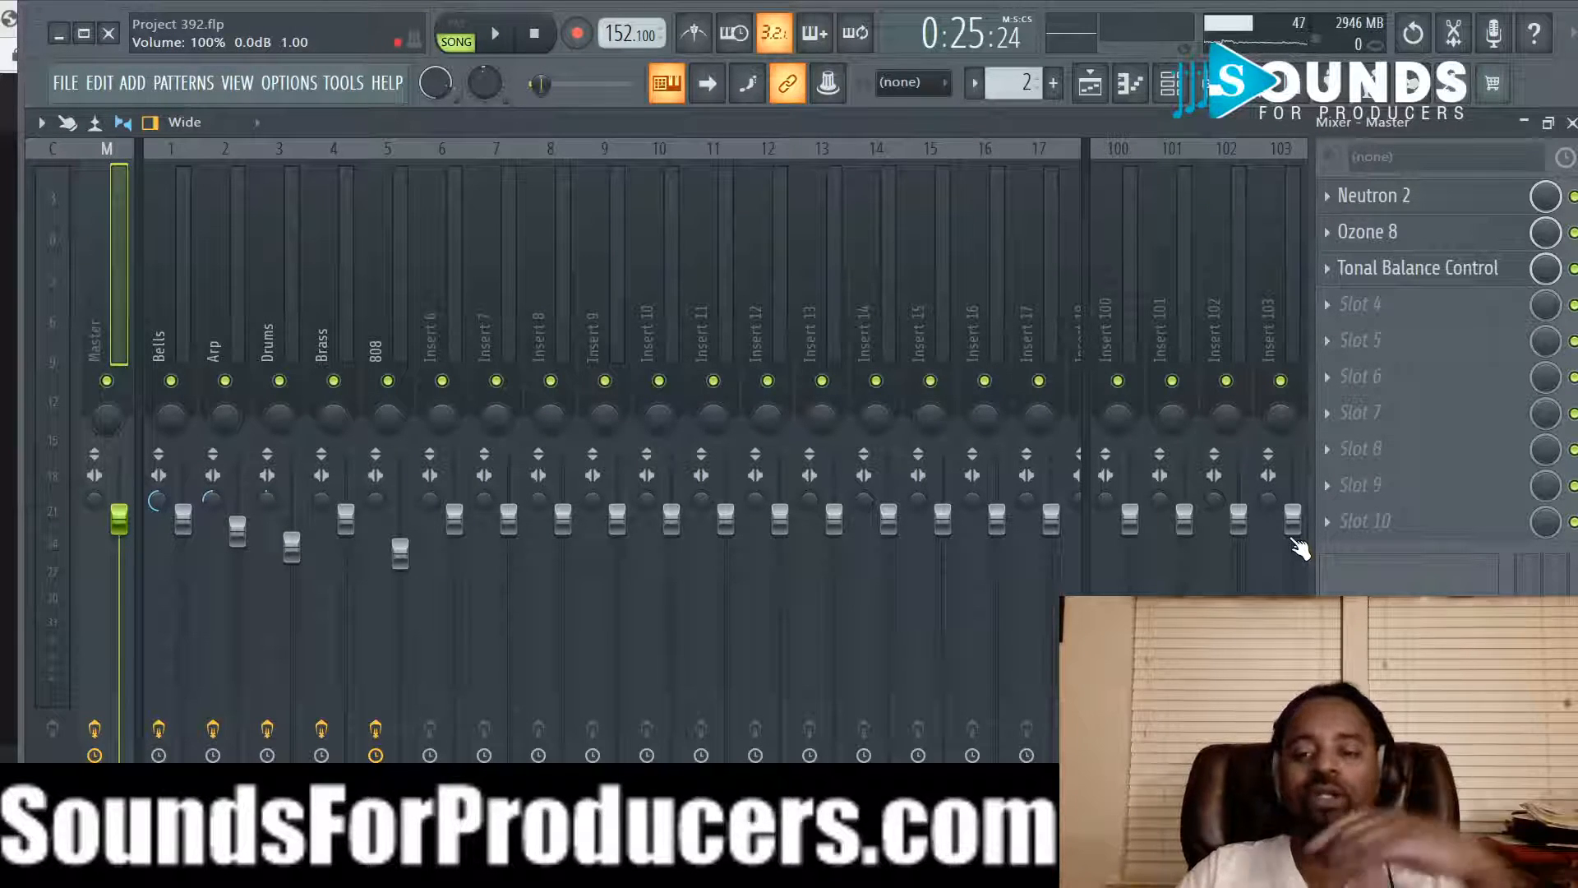
Step: Show the Playlist with the whole arrangement in view and return the song position to the start
{"action": "left_click", "coordinate": [1089, 82]}
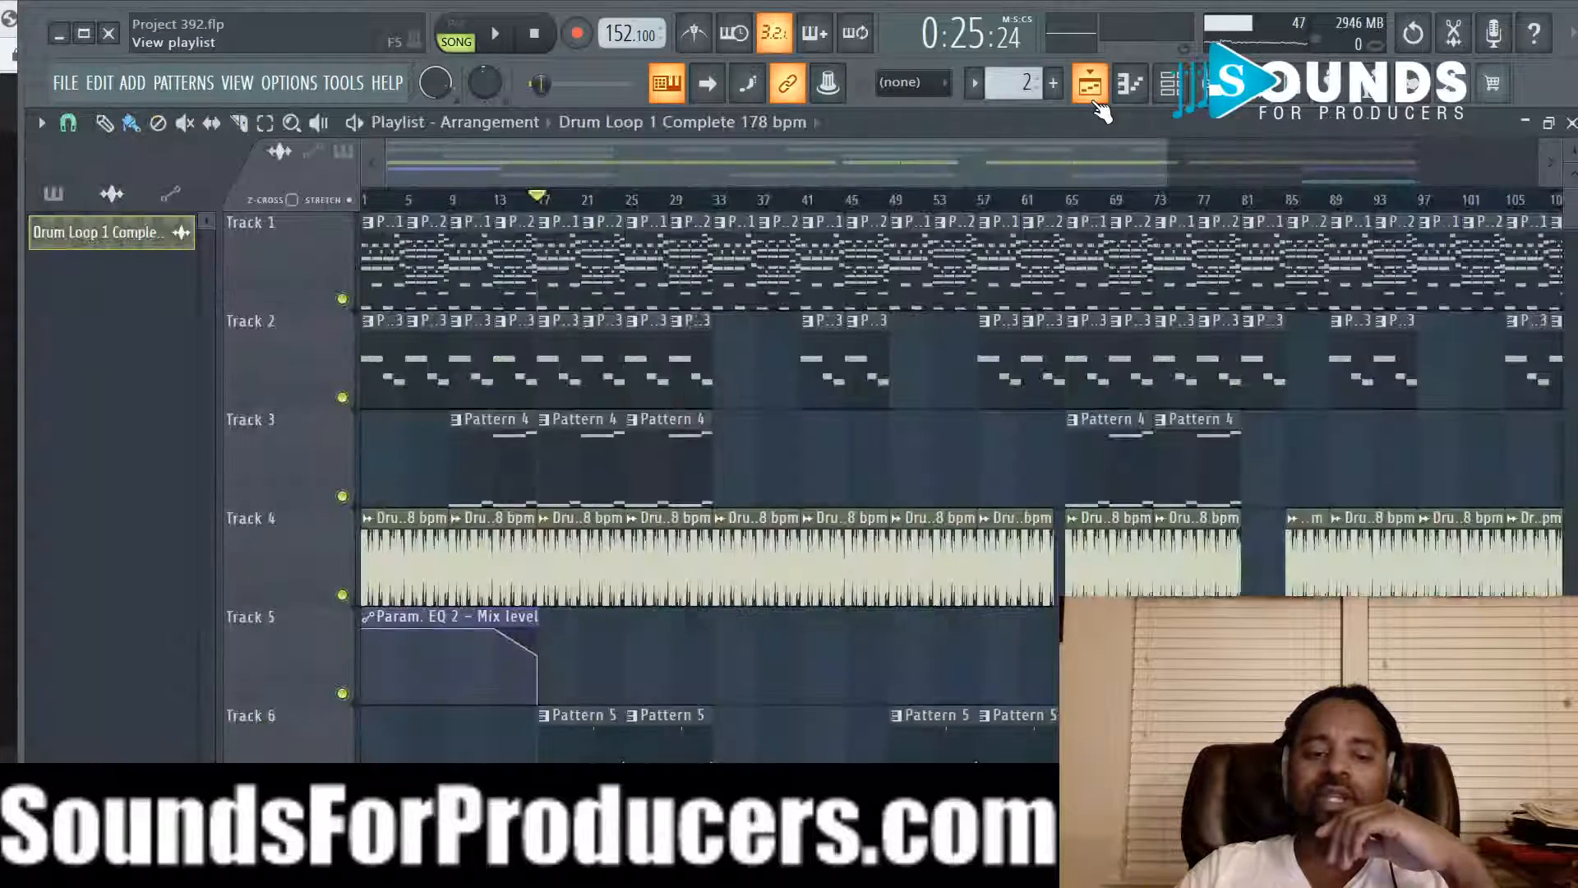
{"action": "left_click_drag", "start_coordinate": [543, 202], "coordinate": [364, 200]}
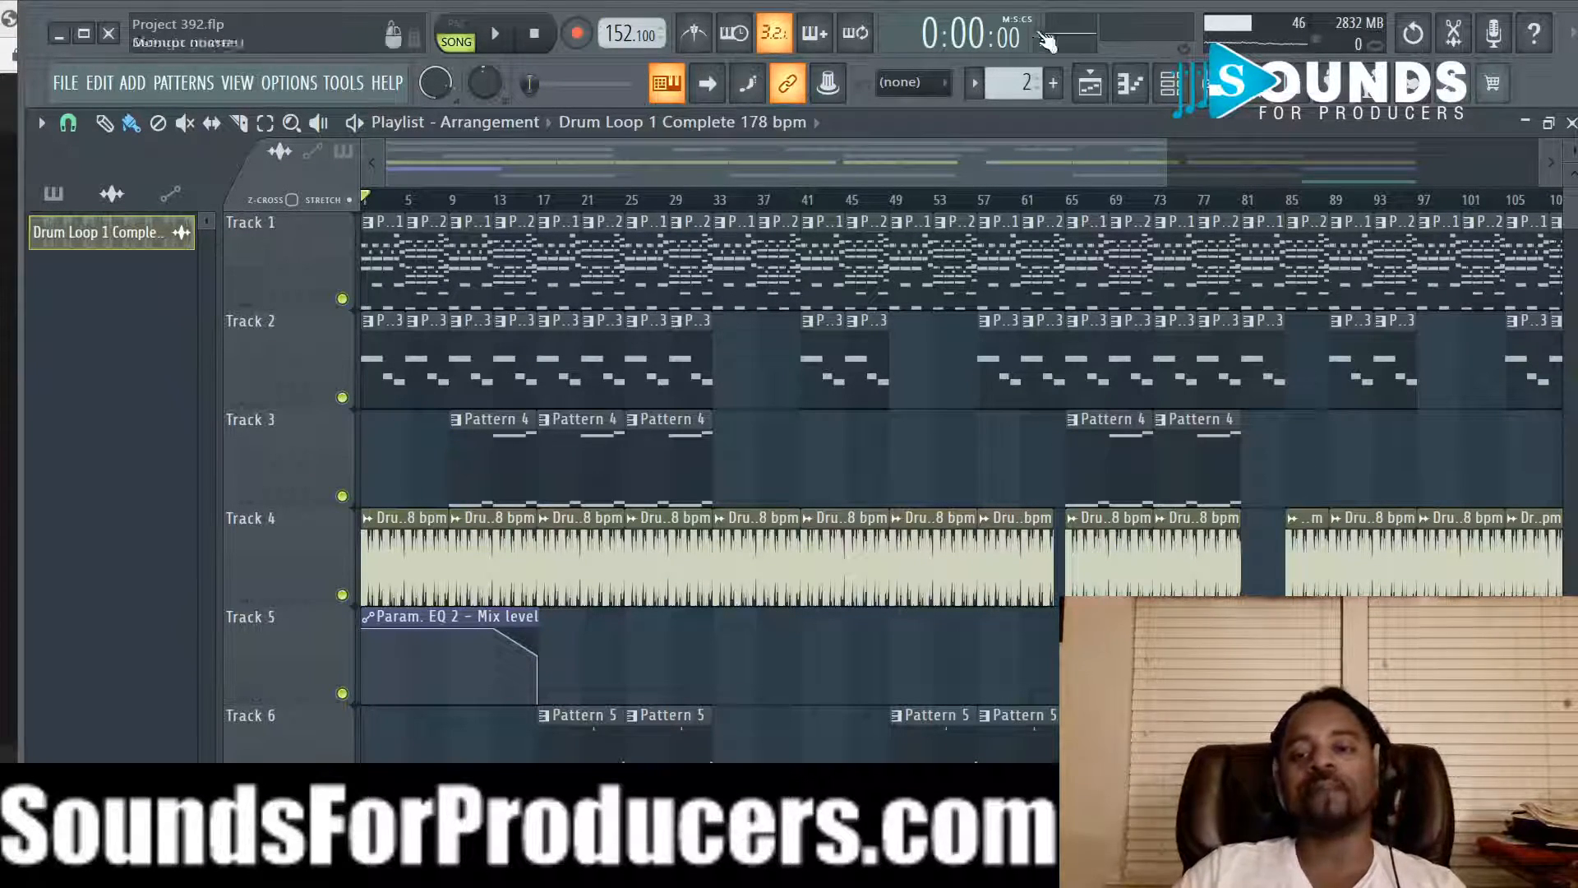
{"action": "left_click_drag", "start_coordinate": [37, 21], "coordinate": [29, 21]}
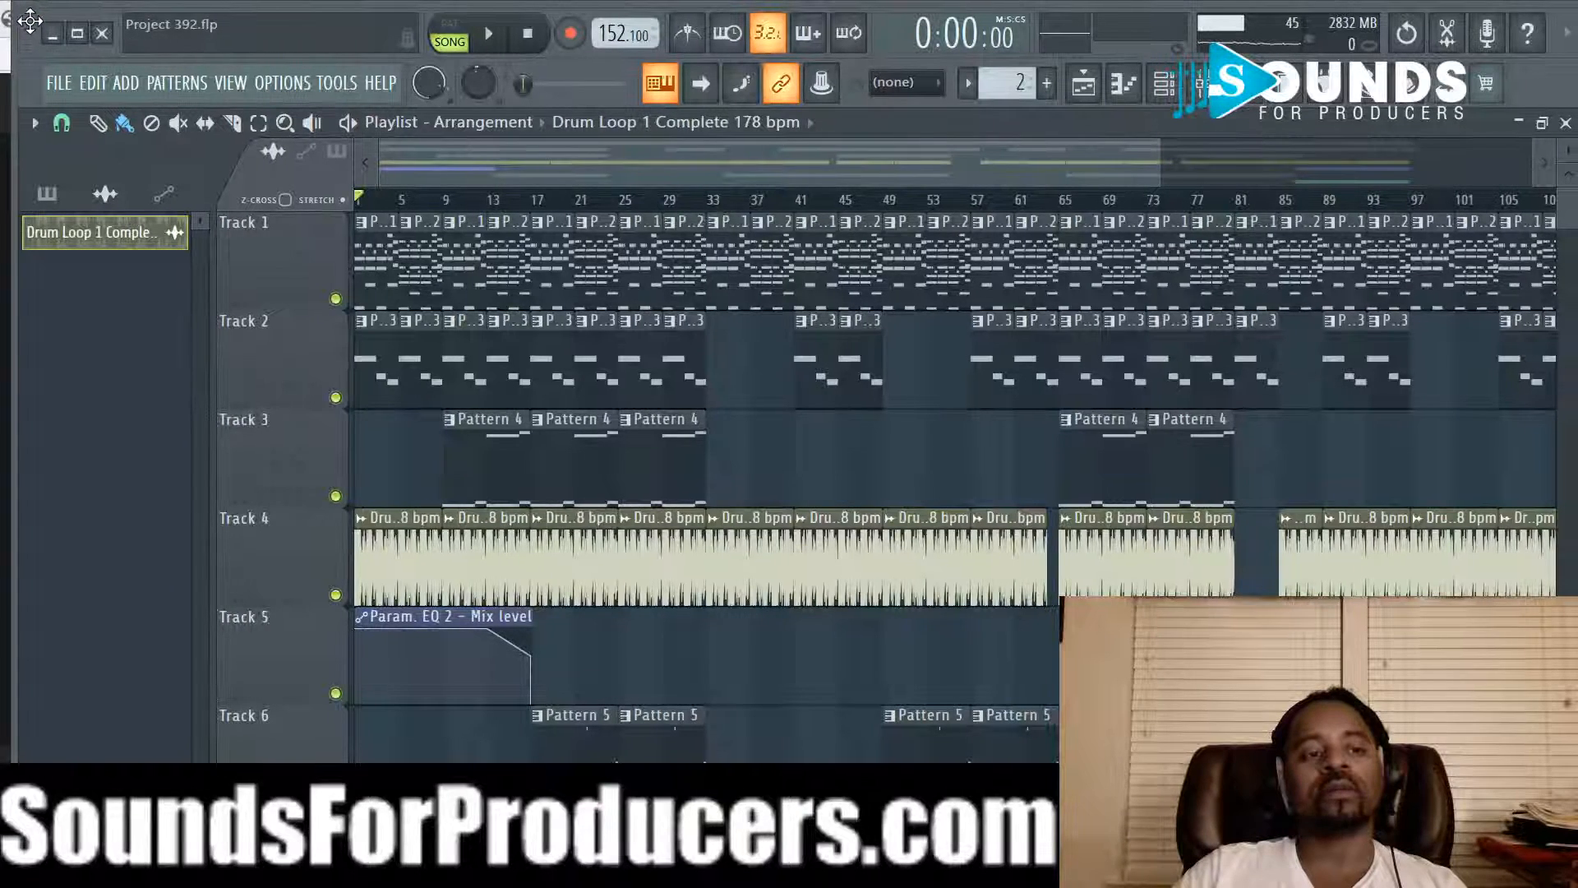
{"action": "scroll", "coordinate": [732, 217], "scroll_direction": "down", "scroll_amount": 3}
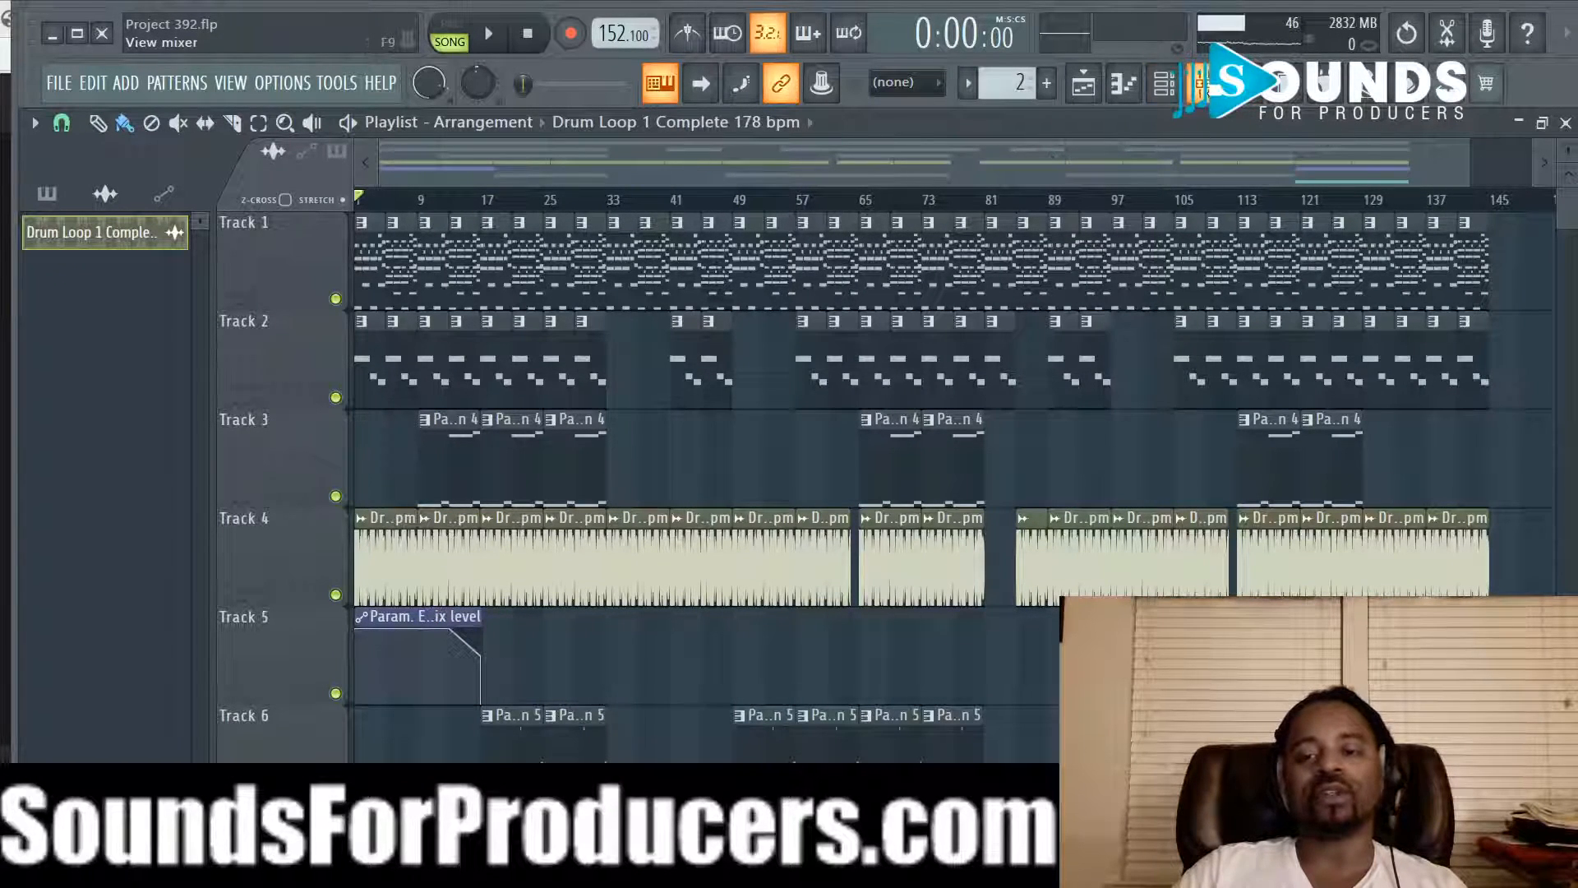
Step: Inspect the Fruity Parametric EQ 2 in the Drums mixer track's third effect slot and close it
{"action": "left_click", "coordinate": [1199, 82]}
{"action": "left_click", "coordinate": [260, 306]}
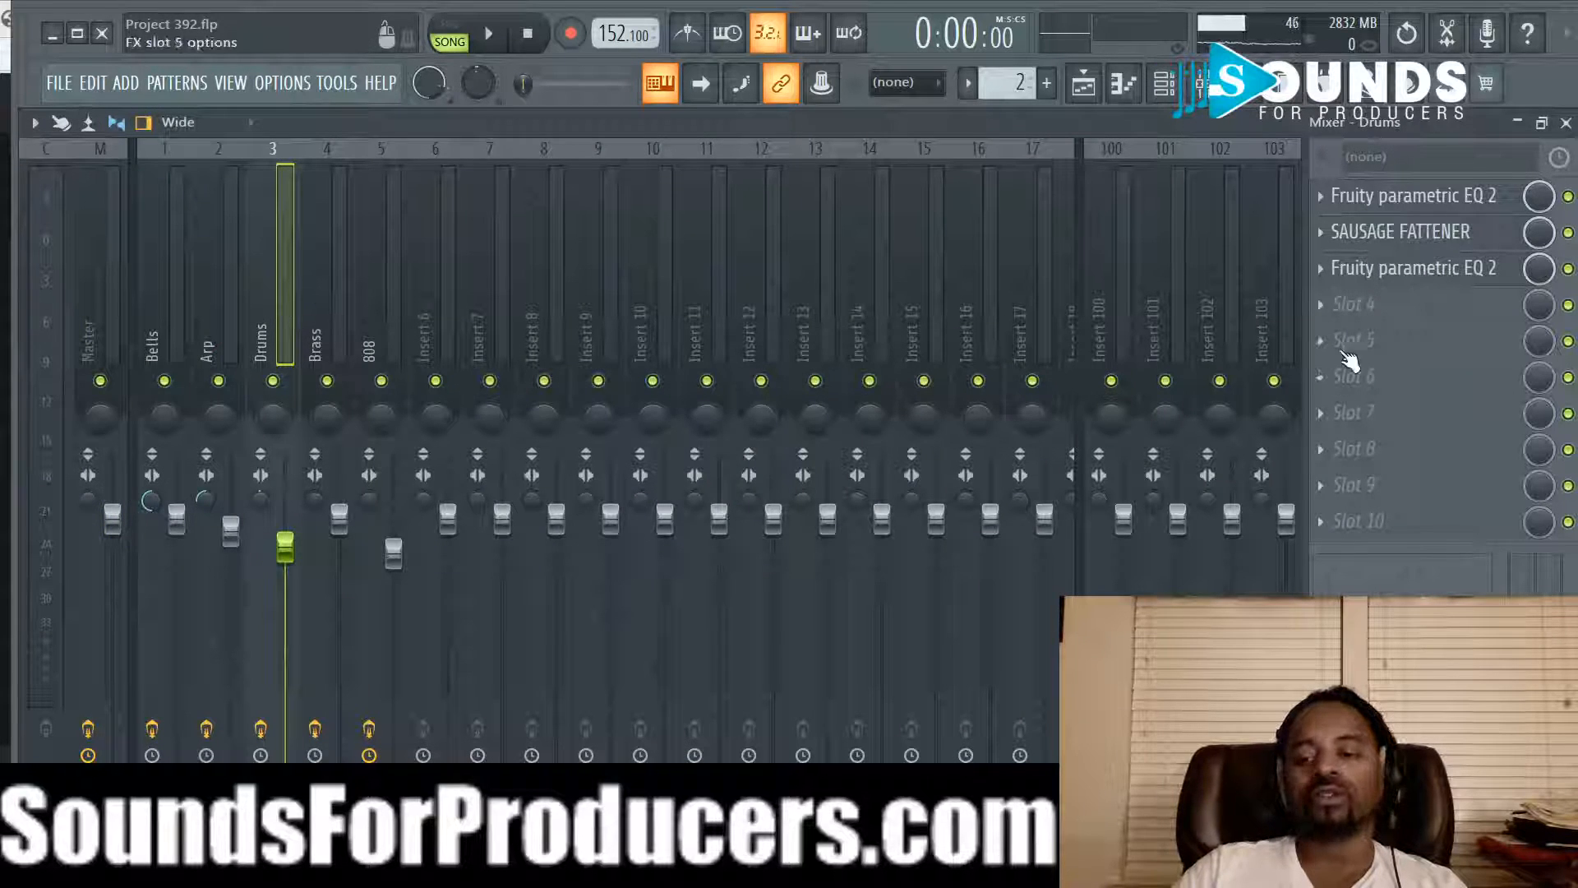
{"action": "left_click", "coordinate": [1397, 270]}
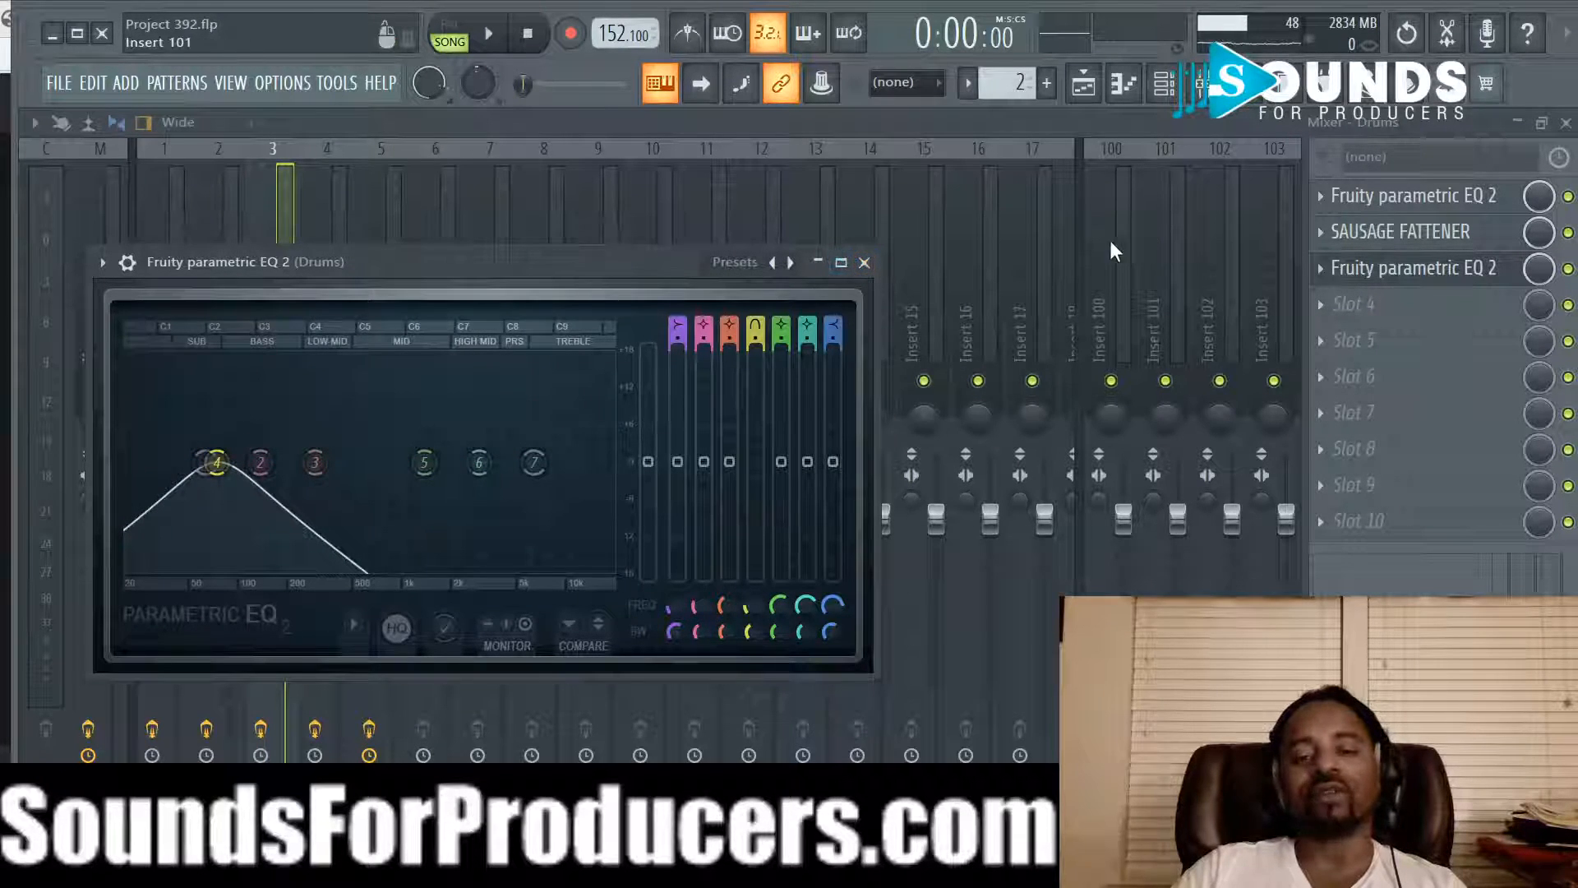
{"action": "left_click", "coordinate": [864, 262]}
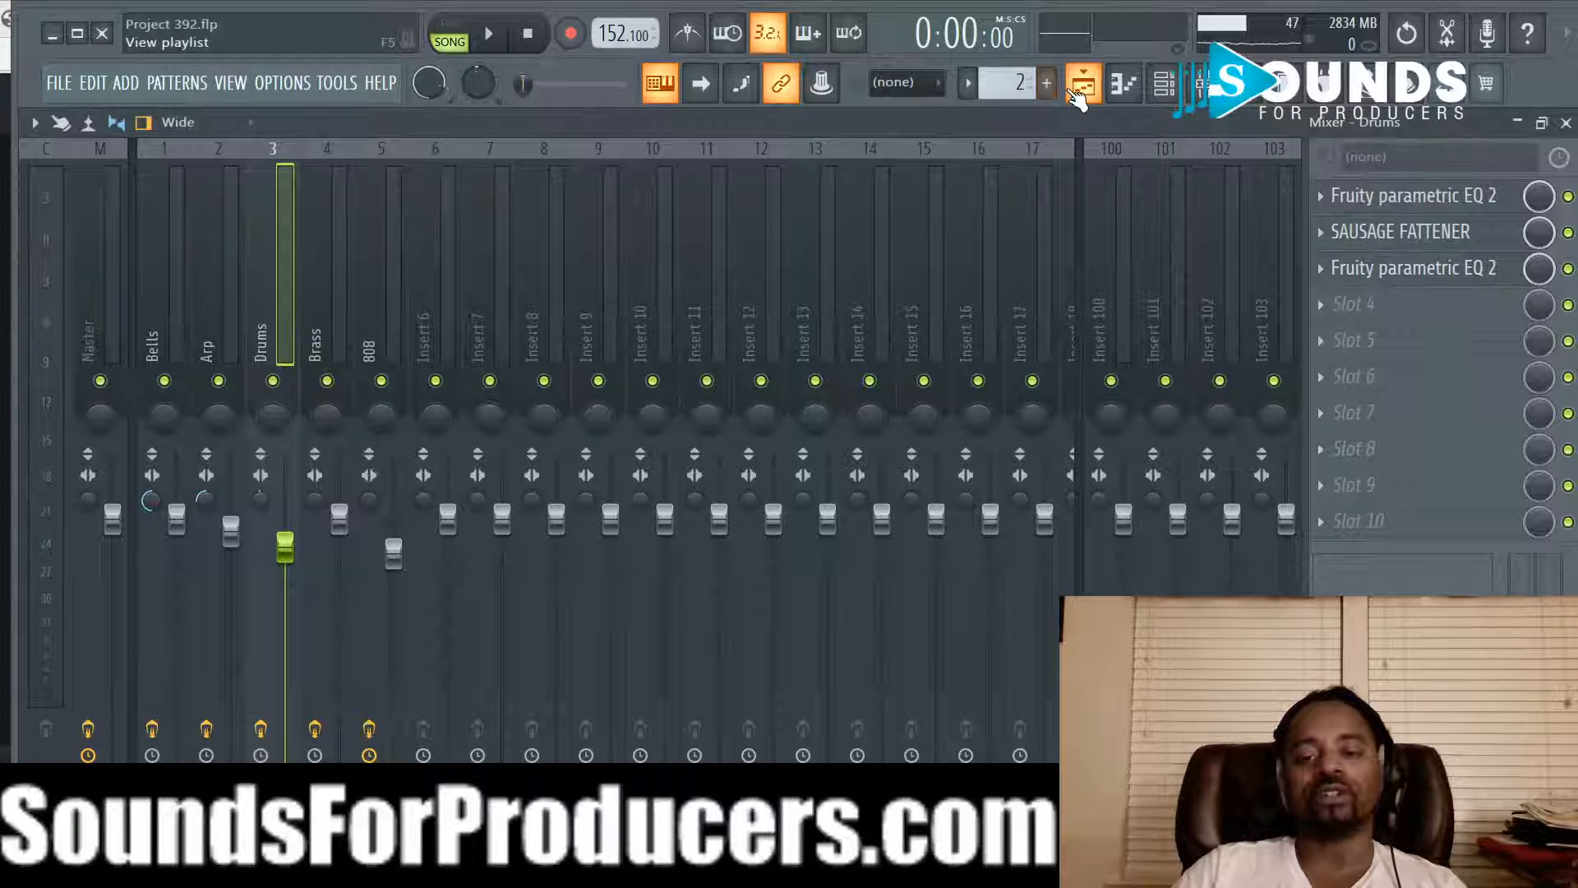
Step: Play the arrangement from the start in the Playlist to hear all layers together, and stop playback
{"action": "left_click", "coordinate": [1078, 88]}
{"action": "left_click", "coordinate": [487, 37]}
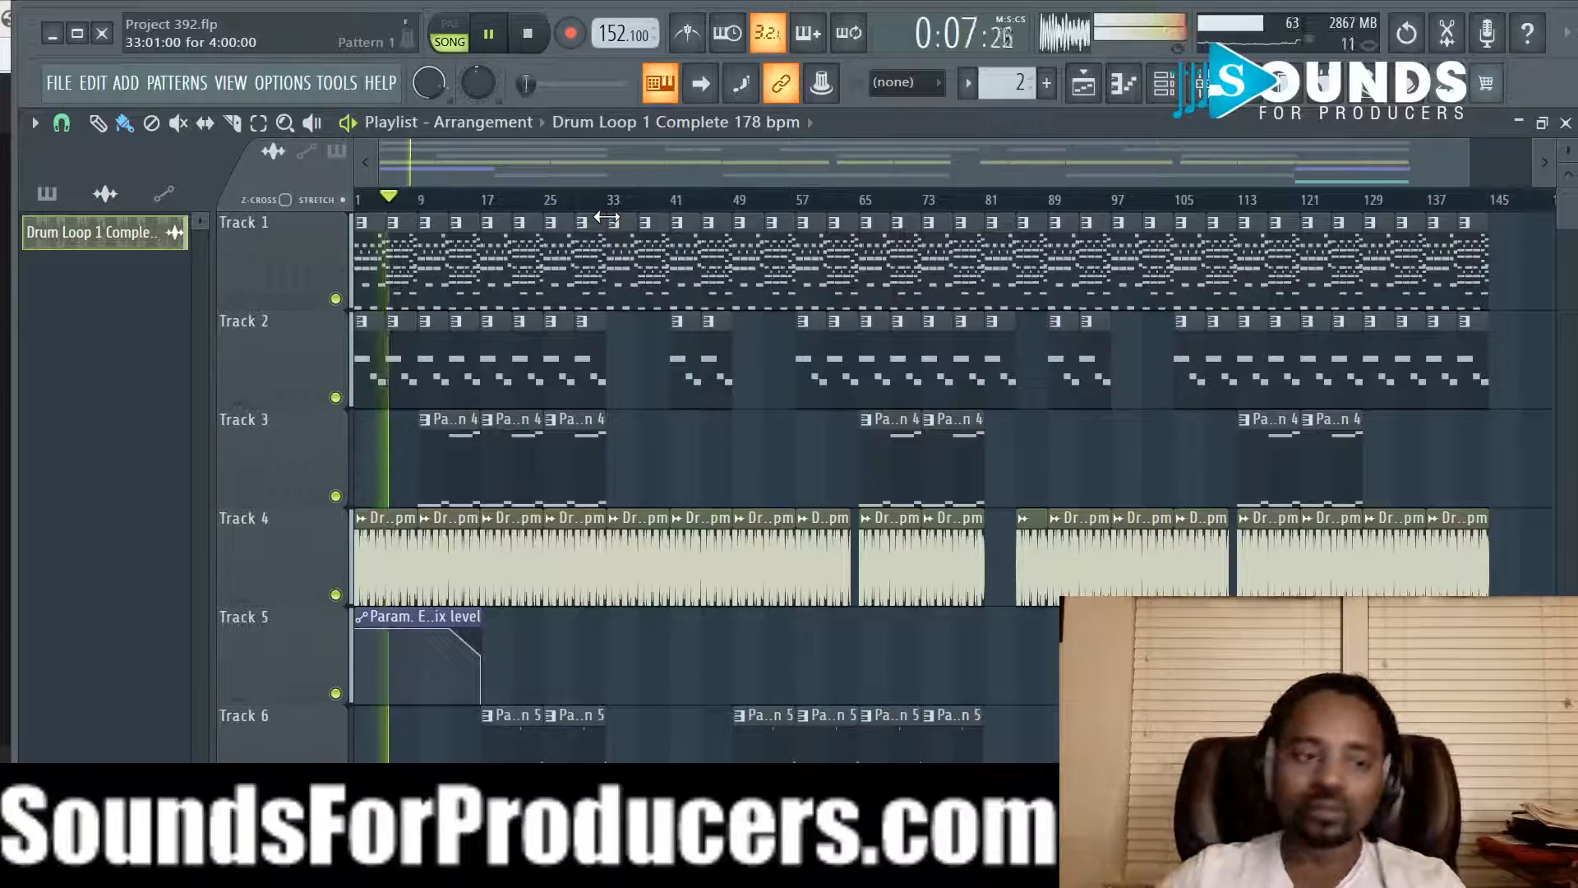
{"action": "mouse_move", "coordinate": [26, 26]}
{"action": "left_mouse_down"}
{"action": "mouse_move", "coordinate": [136, 69]}
{"action": "mouse_move", "coordinate": [254, 14]}
{"action": "mouse_move", "coordinate": [331, 21]}
{"action": "mouse_move", "coordinate": [11, 19]}
{"action": "left_mouse_up"}
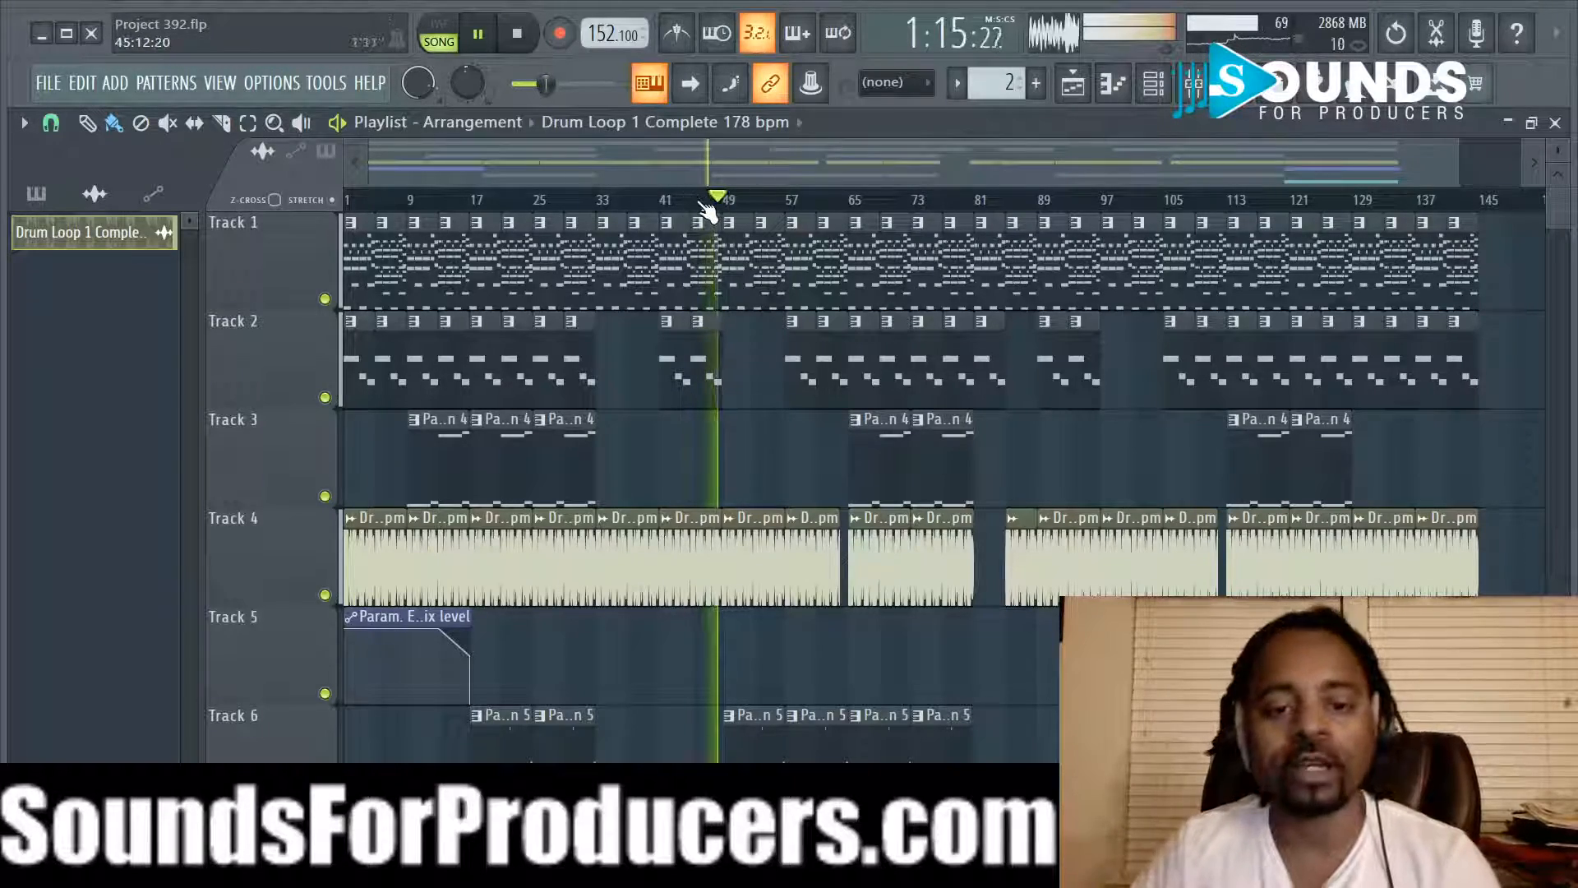
{"action": "scroll", "coordinate": [707, 212], "scroll_direction": "up", "scroll_amount": 4}
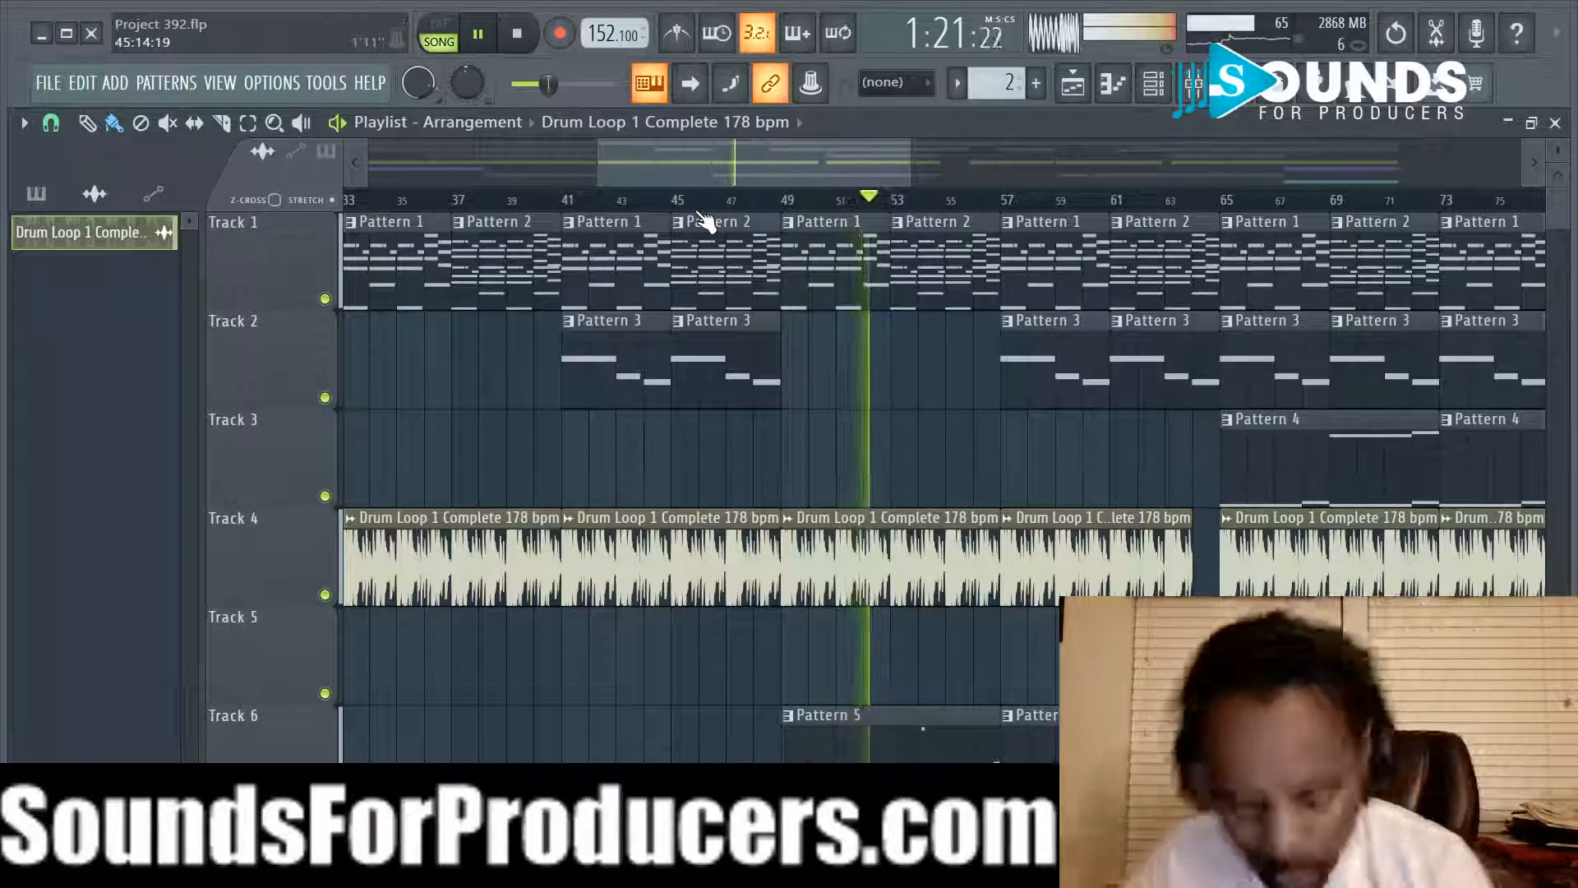
{"action": "left_click", "coordinate": [530, 32]}
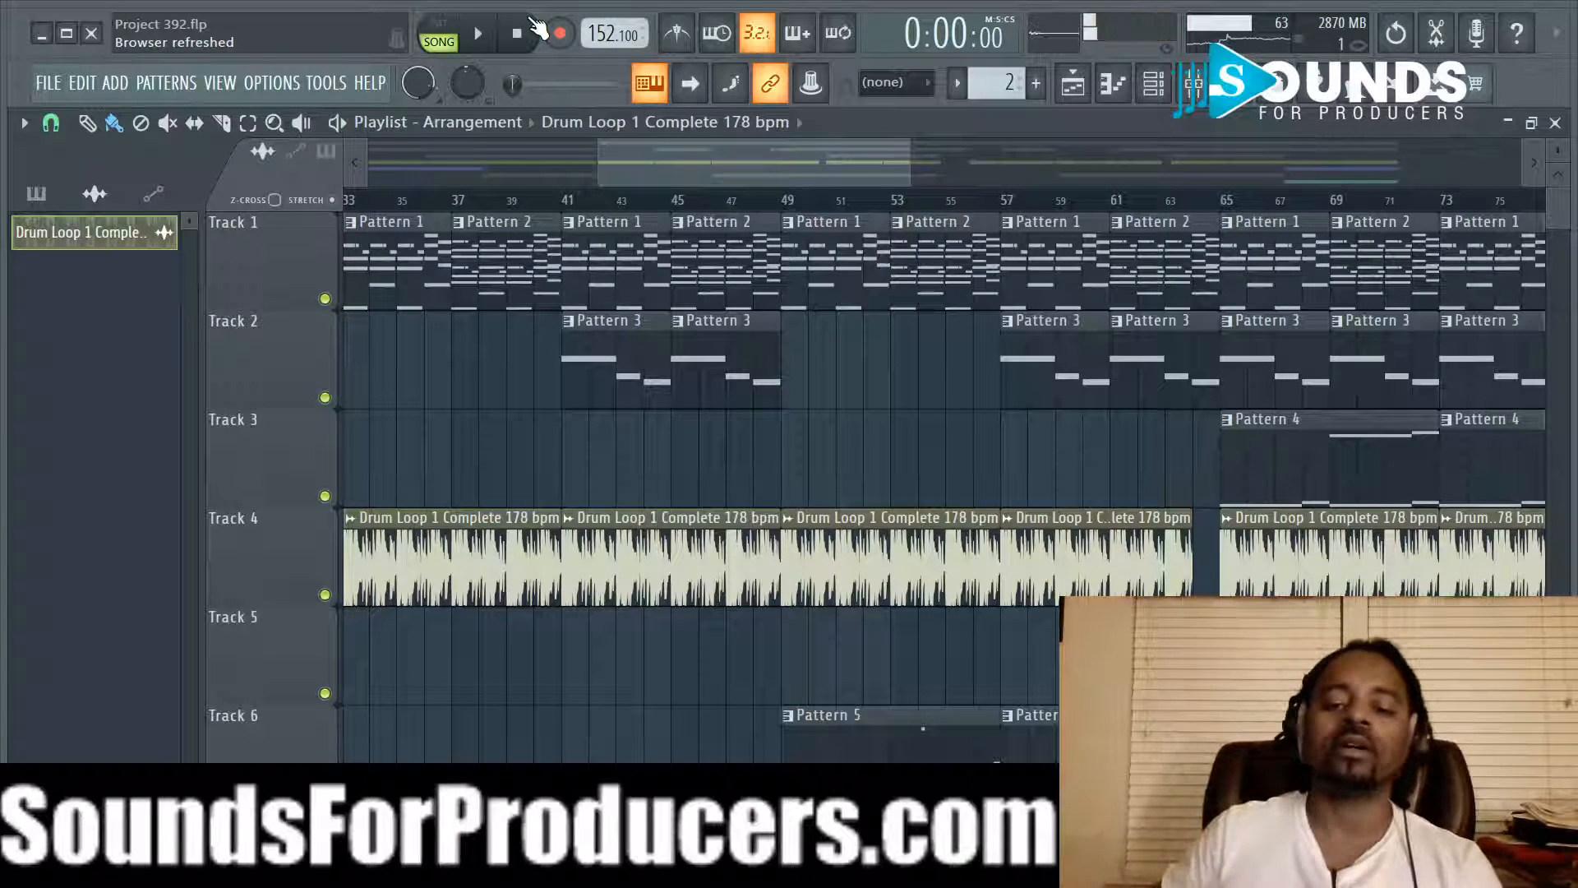